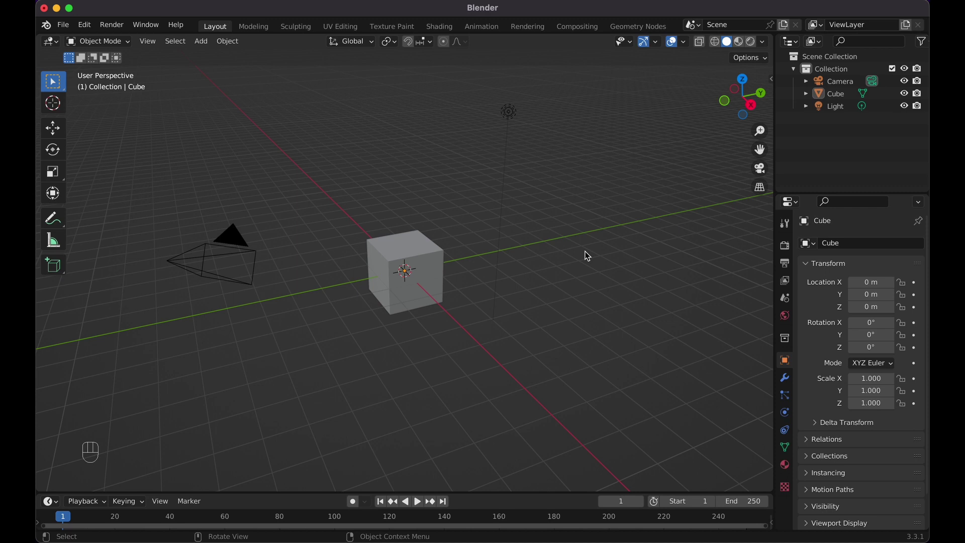
Move the default cube up 3 m along the global Z axis
click(343, 341)
key(KP_1)
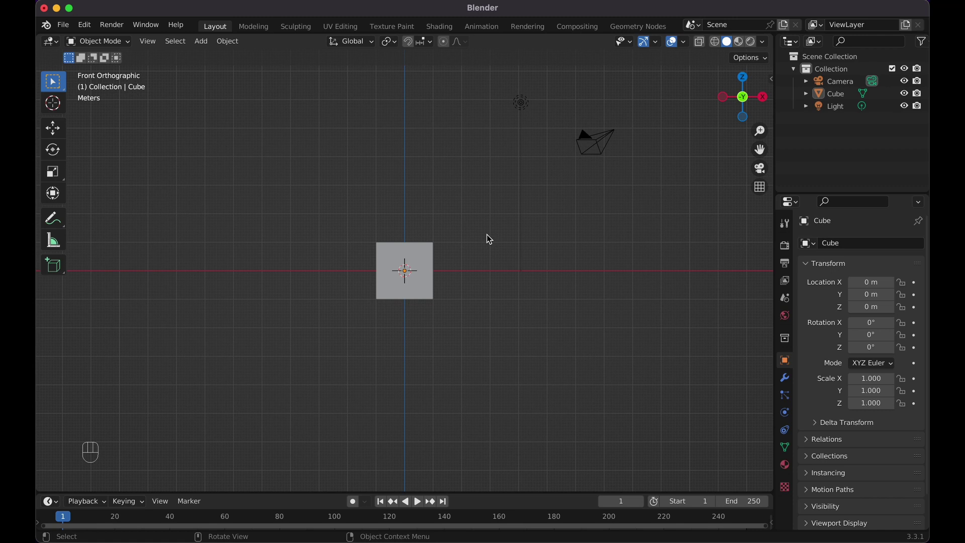
scroll(486, 234, up, 5)
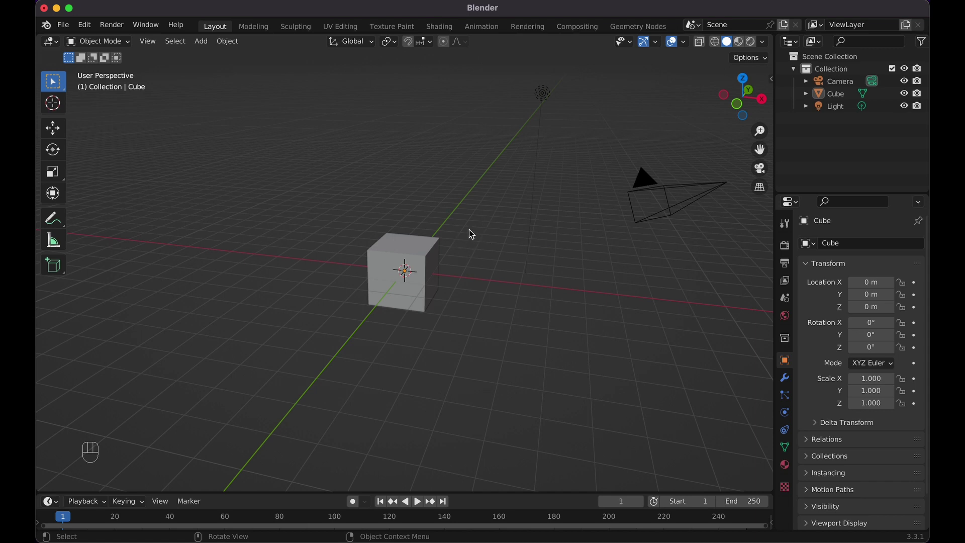
key(KP_1)
click(424, 258)
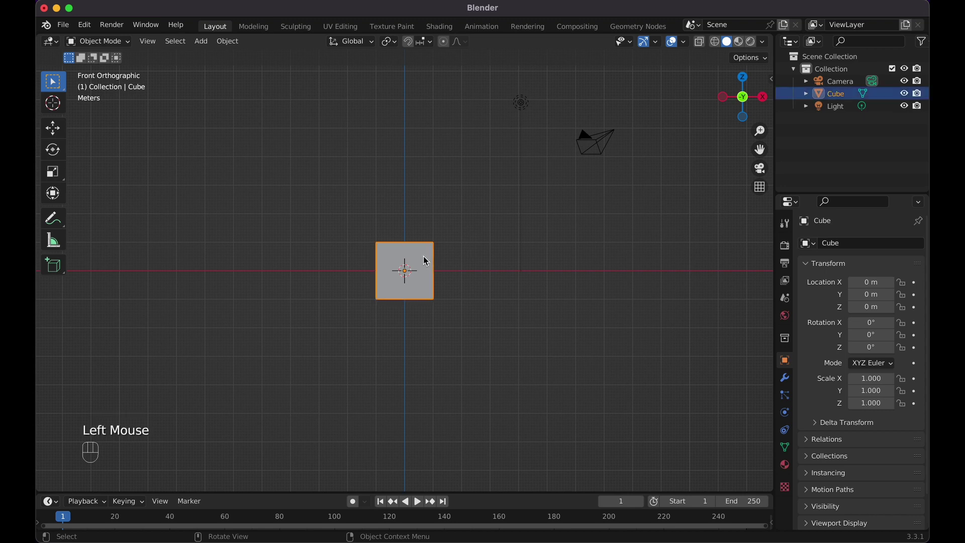
key(g)
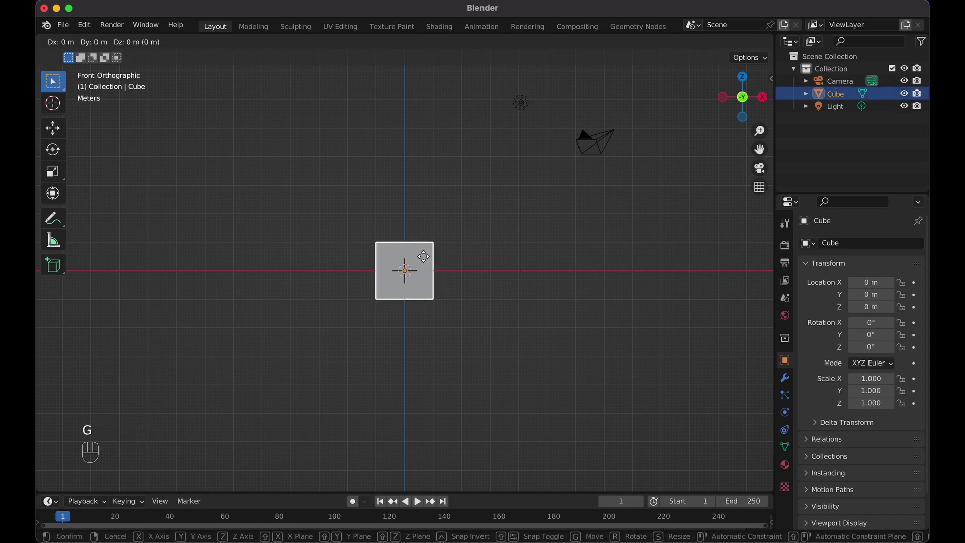
key(z)
key(KP_3)
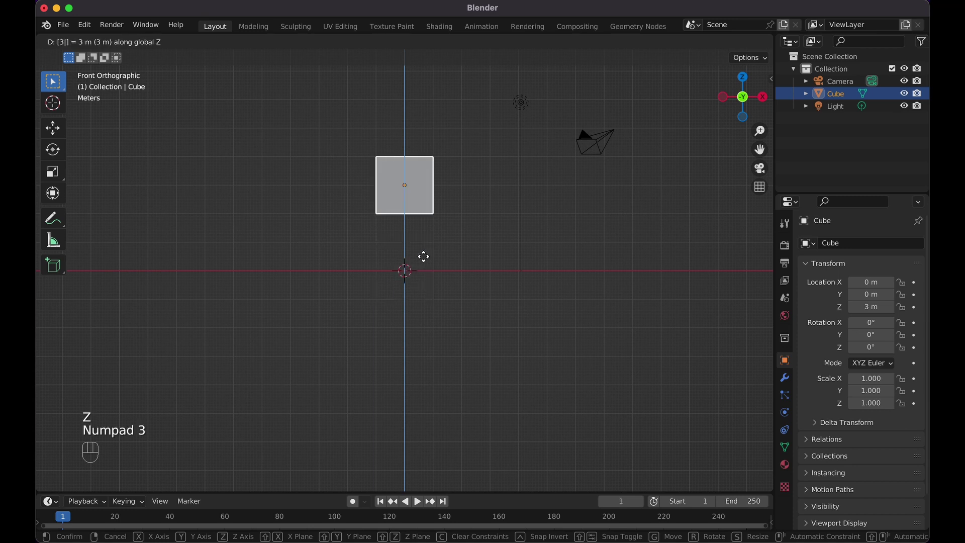
click(422, 257)
In Edit Mode, add two evenly spaced vertical loop cuts dividing the cube into thirds along X, without sliding them
shift+scroll(425, 259, up, 3)
shift+scroll(425, 260, up, 1)
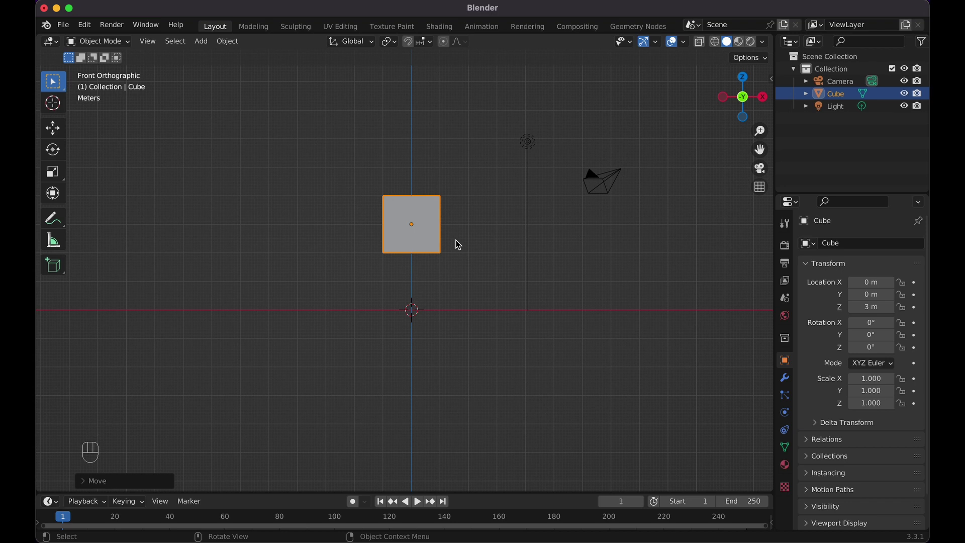
scroll(457, 244, down, 5)
key(Tab)
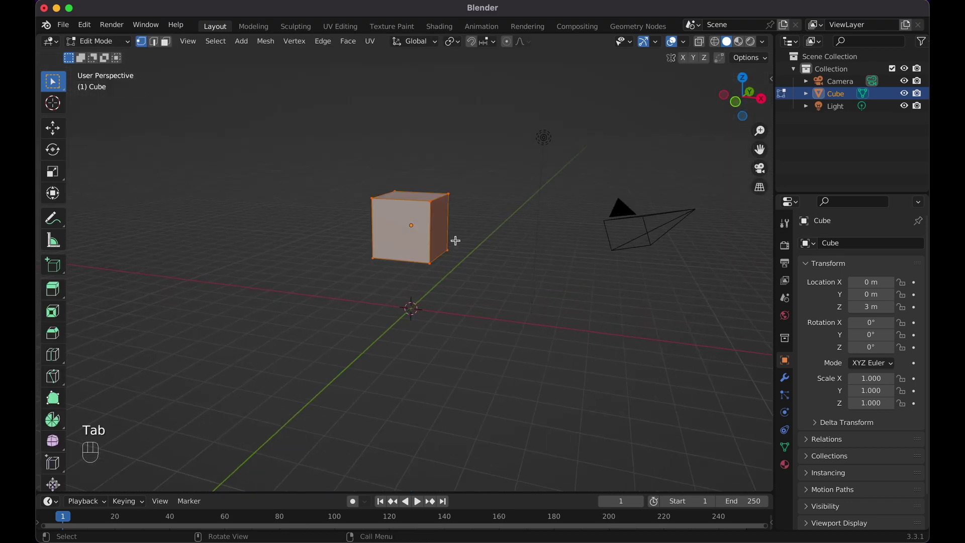
scroll(455, 240, left, 5)
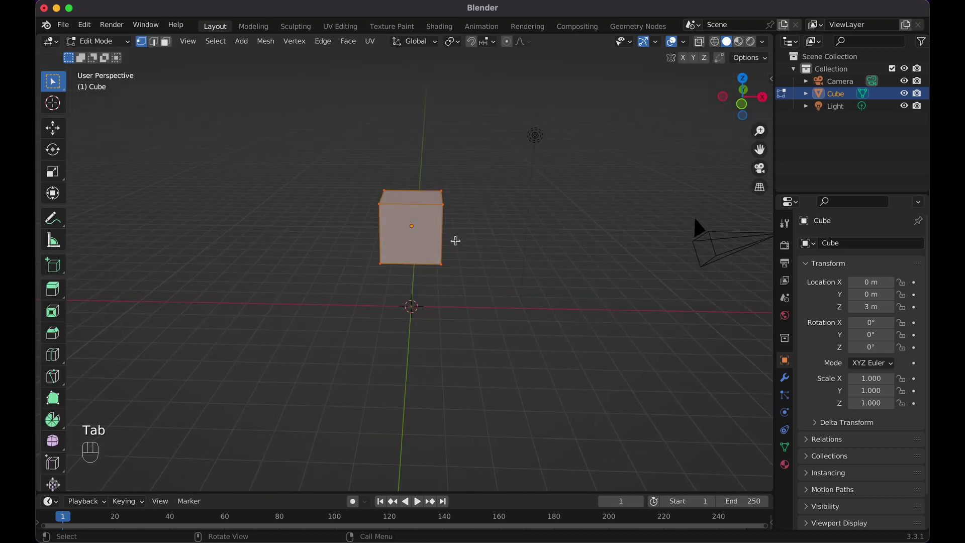
scroll(426, 206, left, 3)
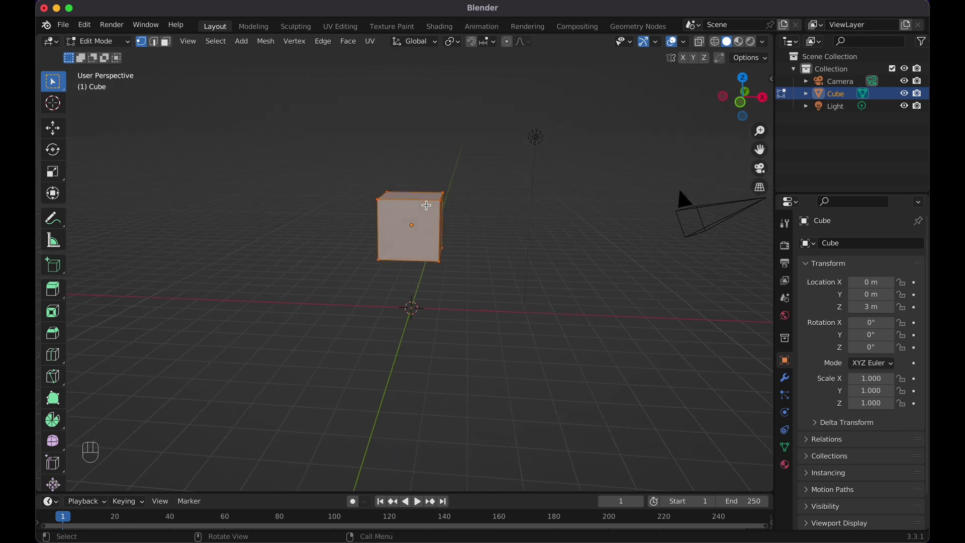
key(super+r)
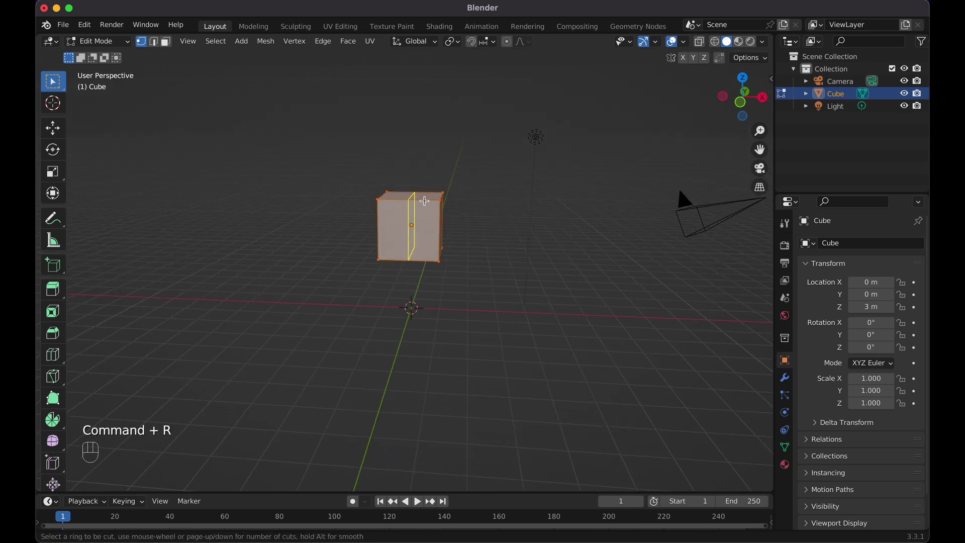
key(2)
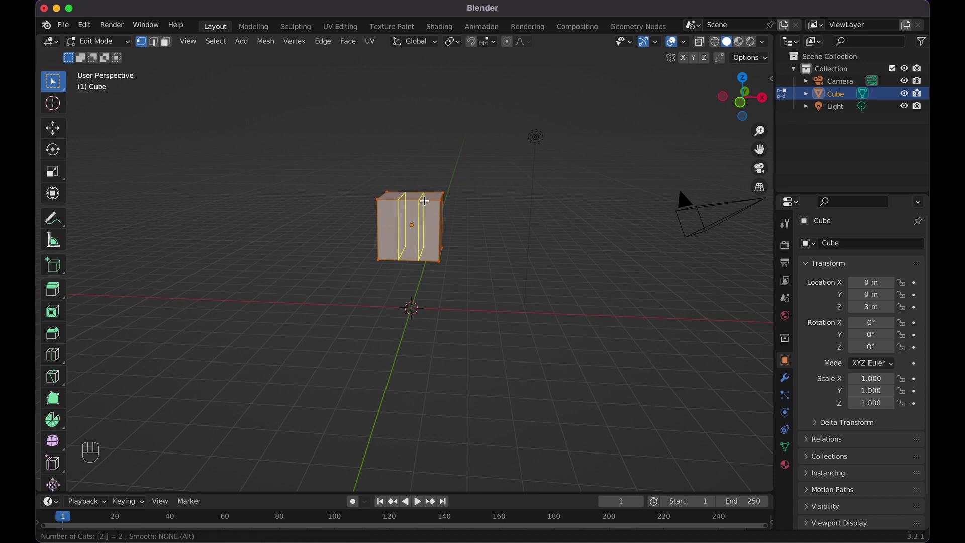
click(425, 201)
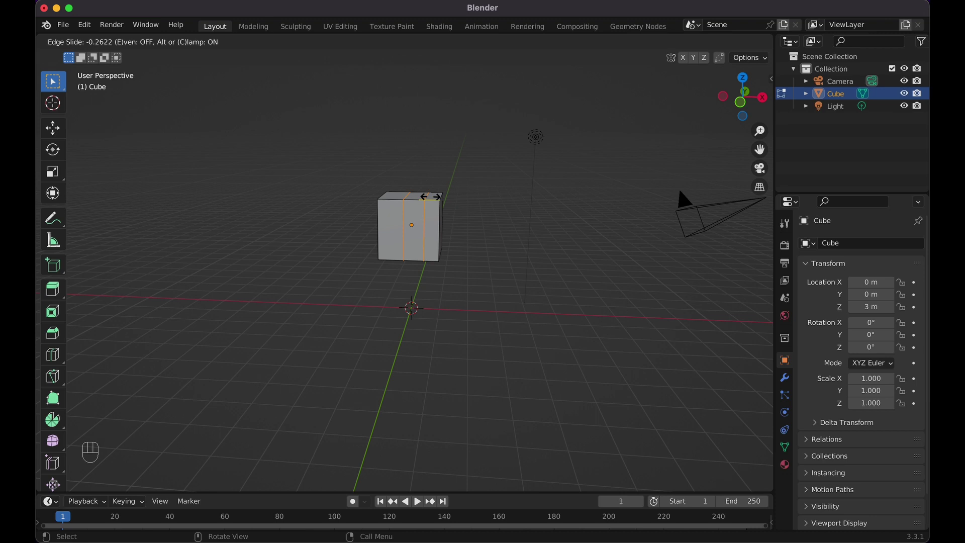
key(Escape)
Add two evenly spaced vertical loop cuts dividing the cube into thirds along Y, without sliding them
middle_drag(461, 175, 437, 173)
key(KP_1)
scroll(431, 176, up, 4)
key(KP_3)
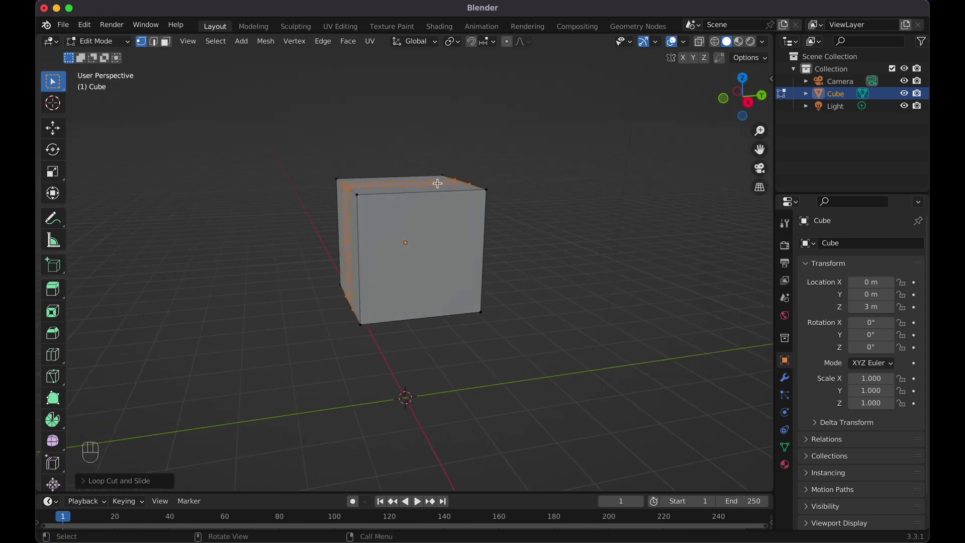
key(super+r)
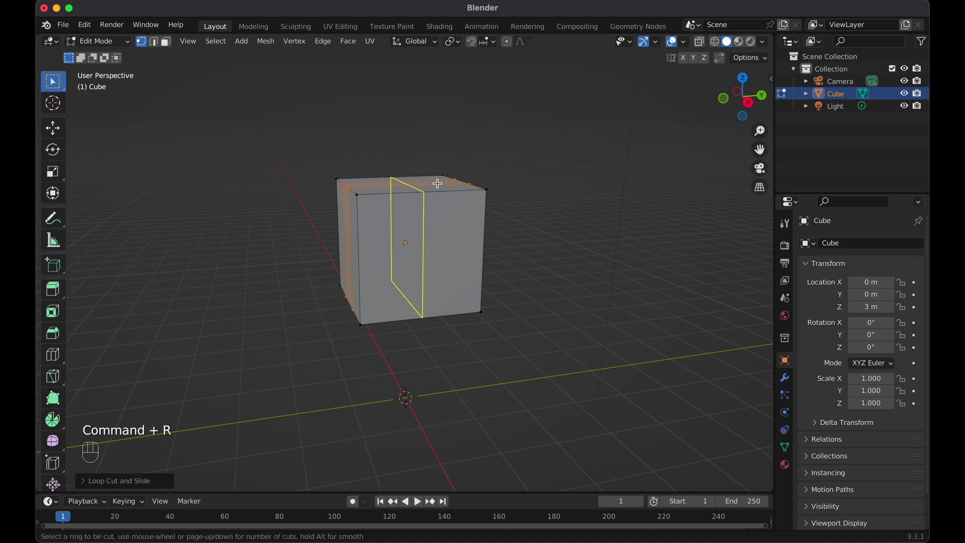
scroll(437, 184, up, 1)
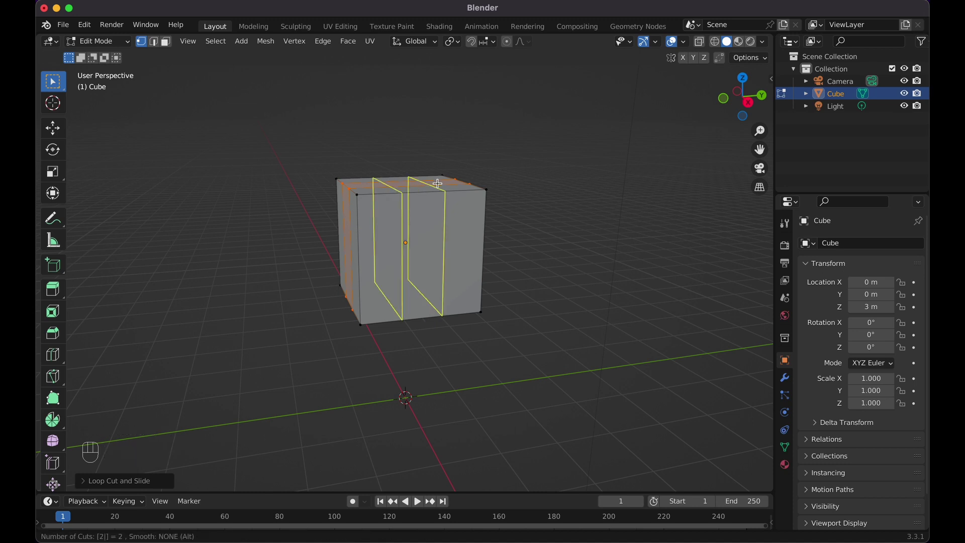
click(437, 183)
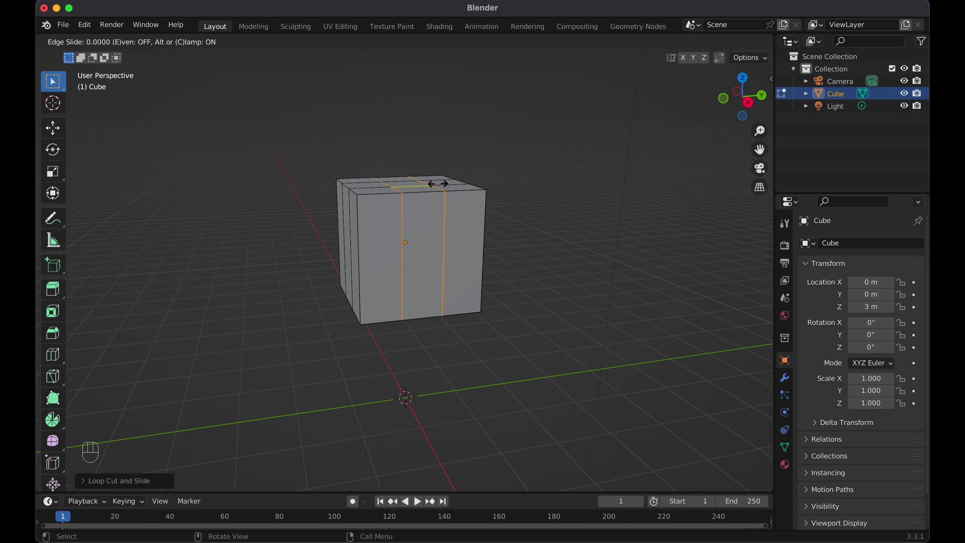
key(Escape)
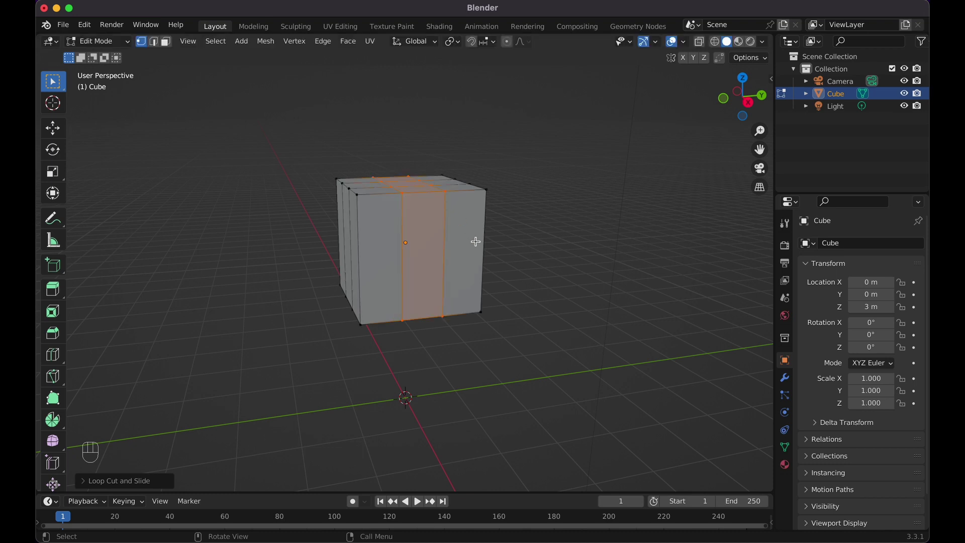
Add two evenly spaced horizontal loop cuts dividing the cube into thirds along its height, without sliding them
key(super+r)
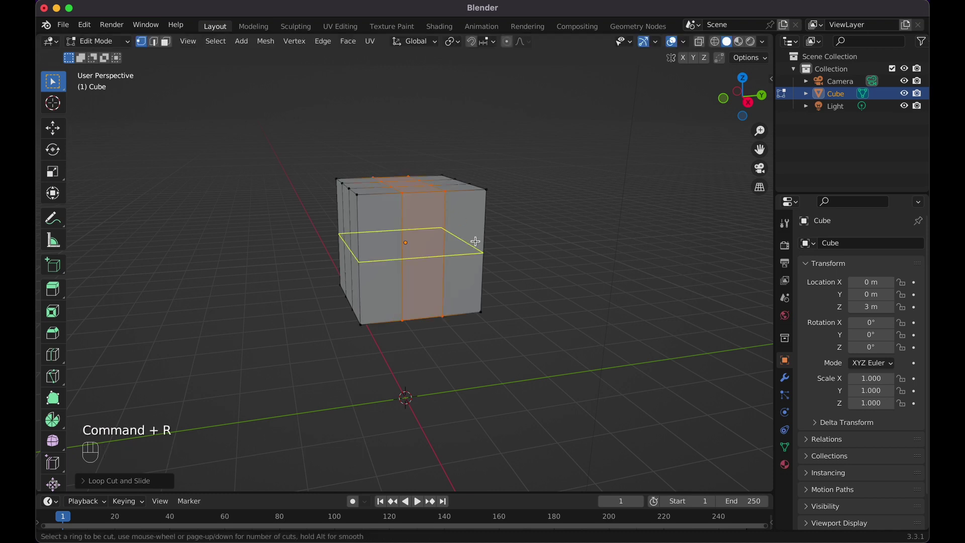
key(2)
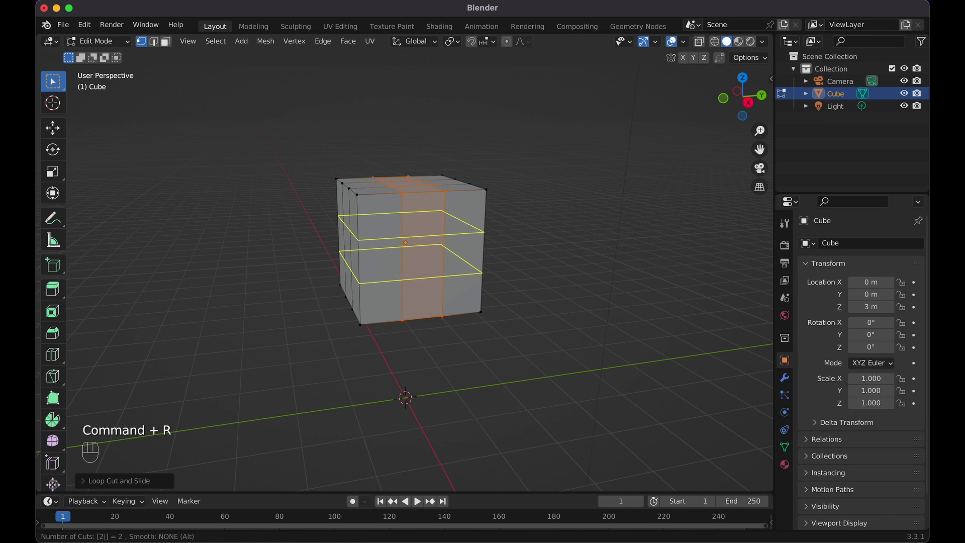
click(476, 242)
key(Escape)
In face selection mode, extrude the centre face of the cube's +X side outward by slightly more than the face's own width
middle_drag(476, 242, 476, 241)
key(KP_1)
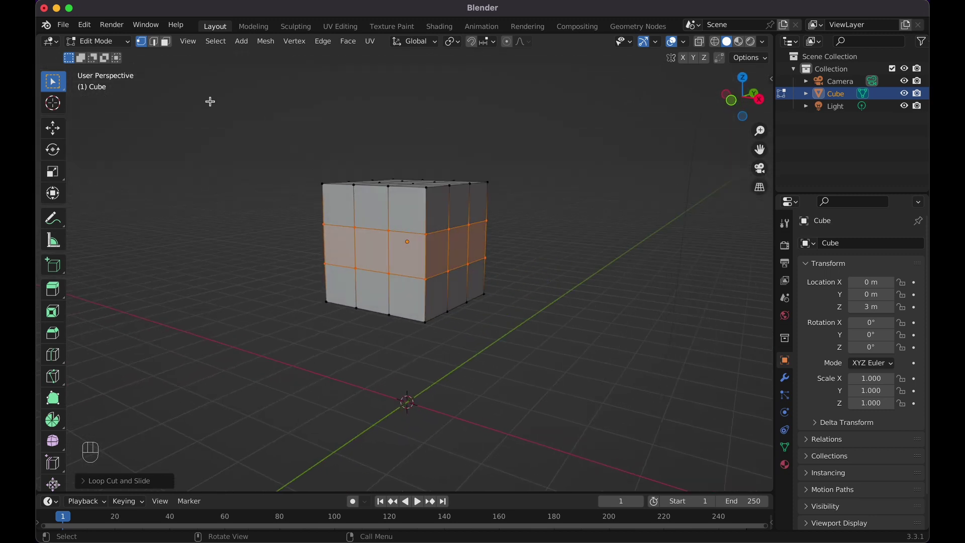
click(166, 43)
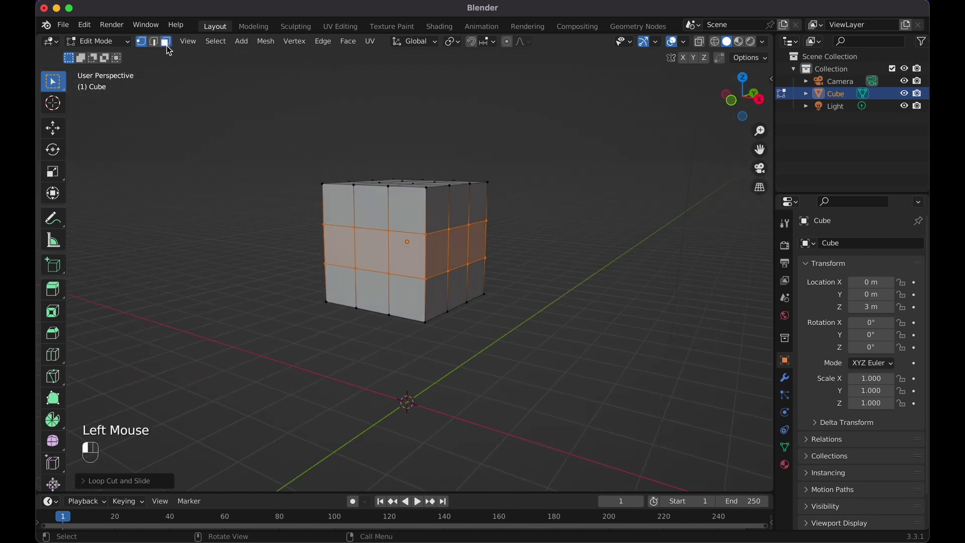
click(465, 251)
key(KP_1)
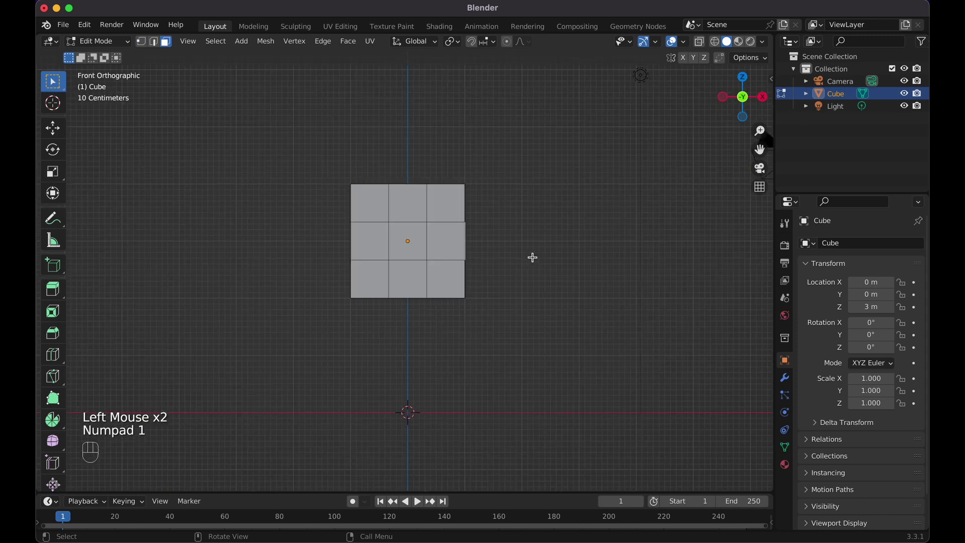
key(e)
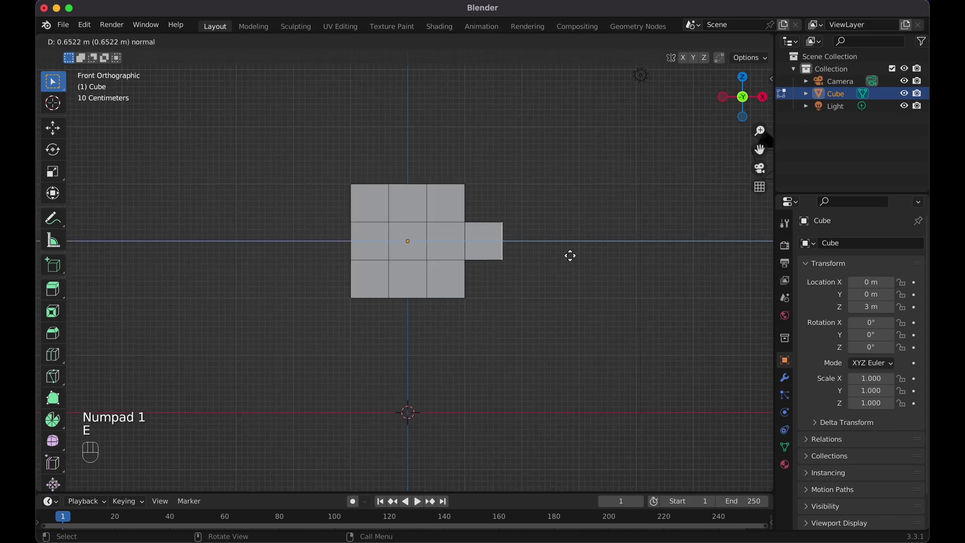
click(575, 253)
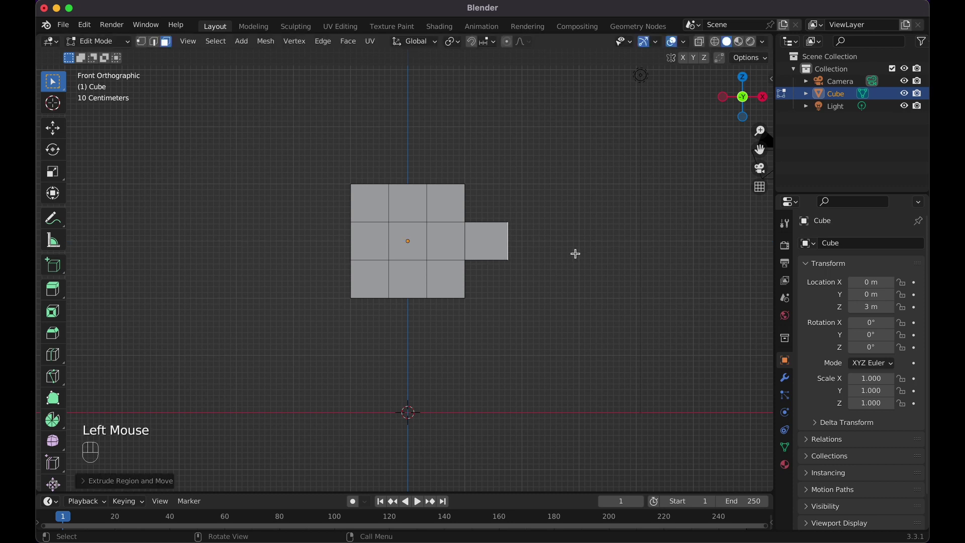
Extrude the arm's end face by another equally long segment and a roughly half-length one, scaling the final end face to about 0.92
key(e)
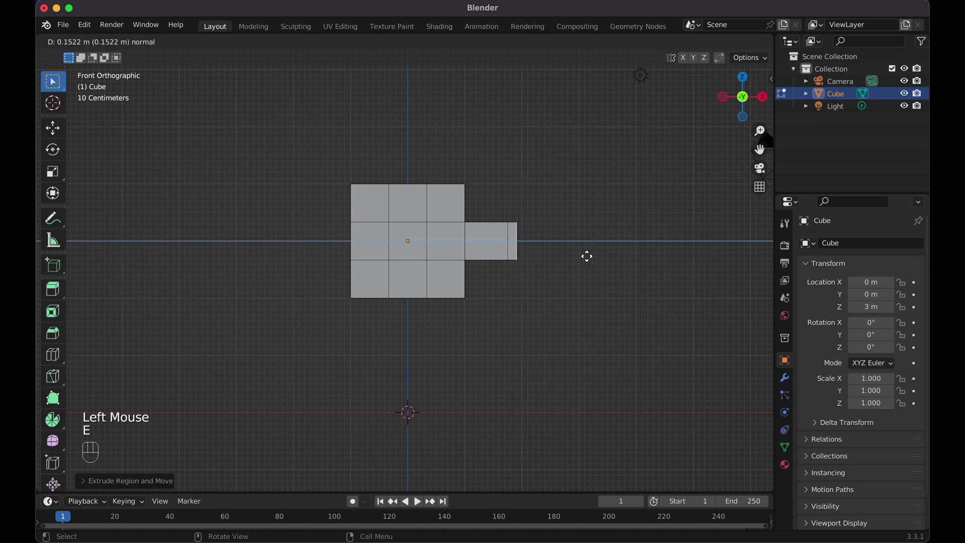
click(617, 260)
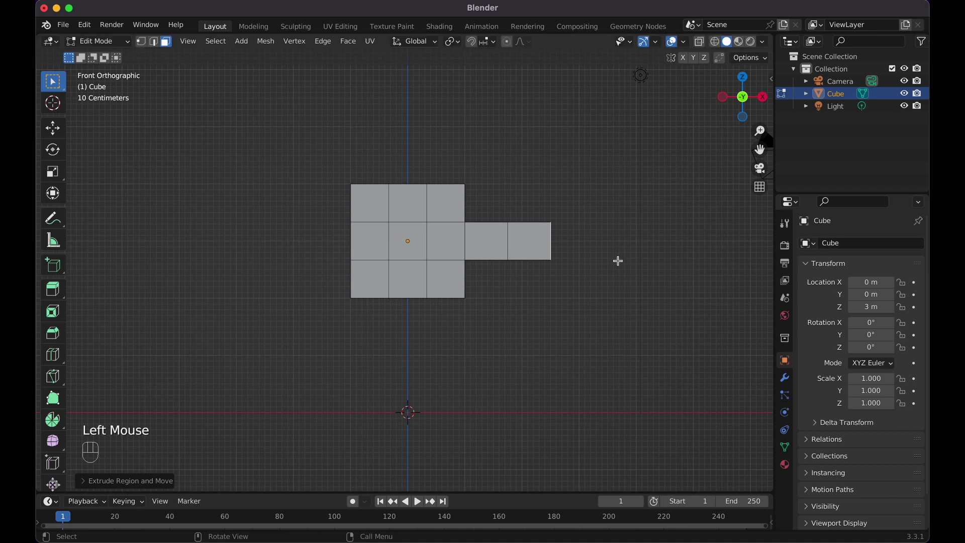
key(e)
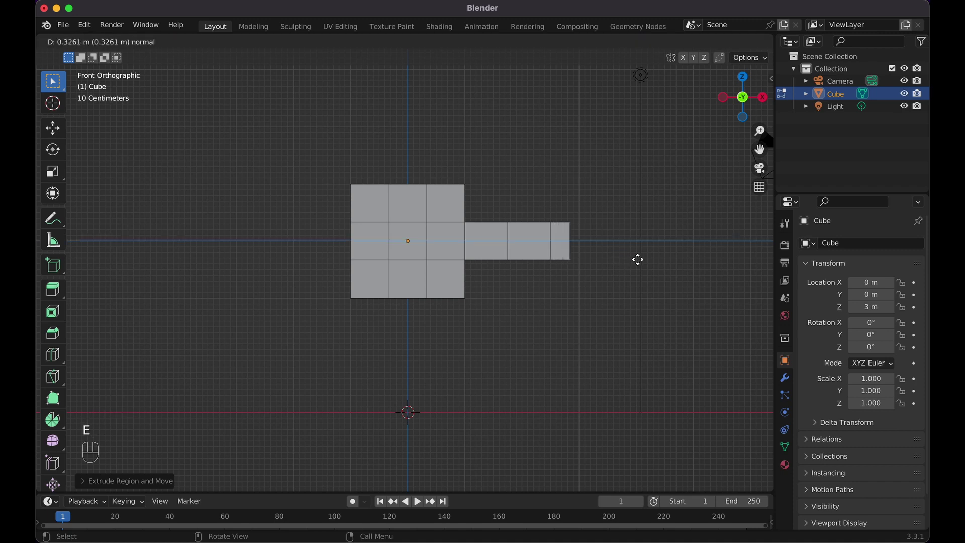
click(641, 259)
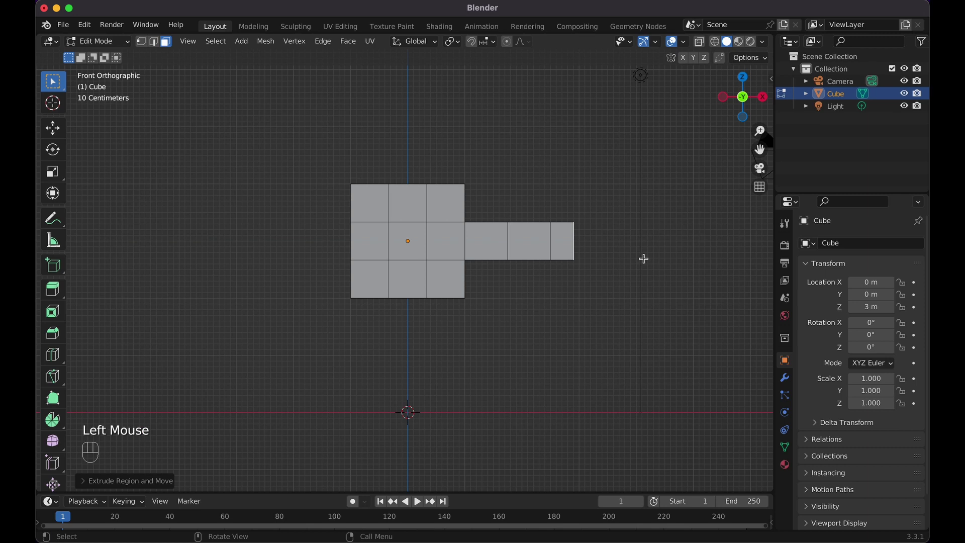
key(s)
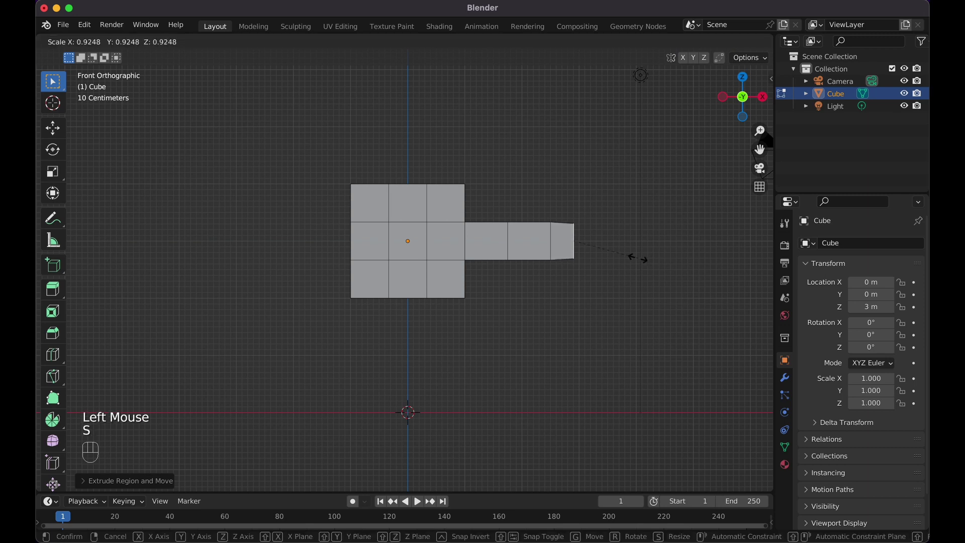
click(637, 257)
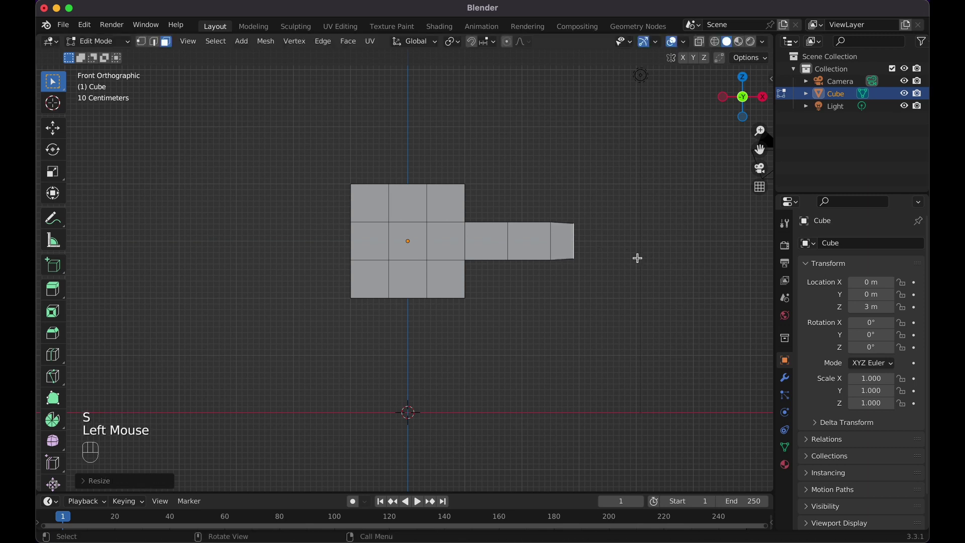
Add one loop cut close to each side of the arm's middle joint edge
key(super+r)
click(514, 227)
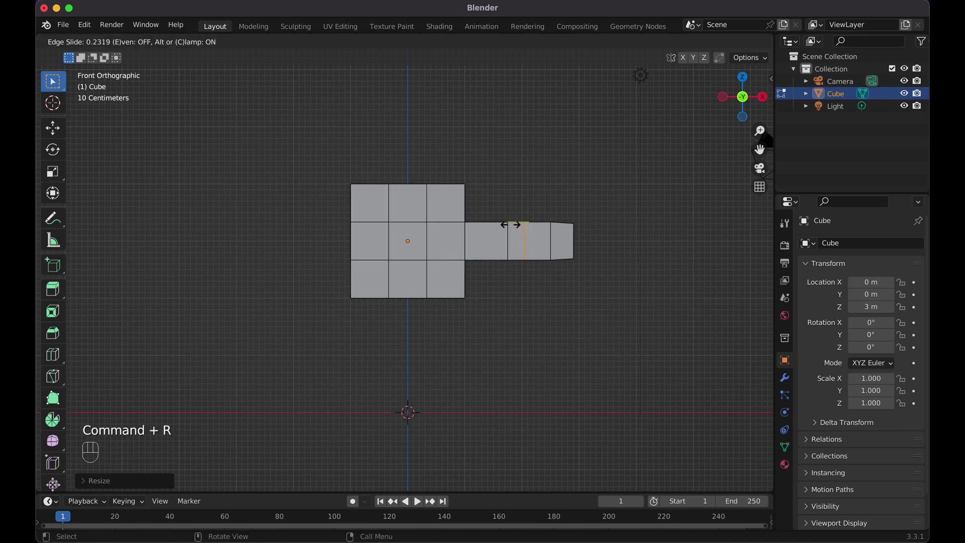
click(498, 223)
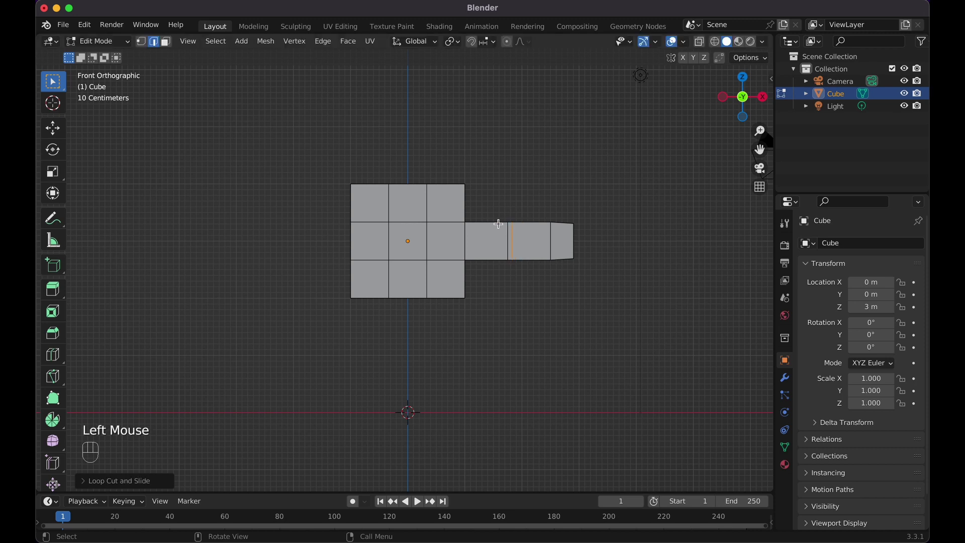
key(super+r)
click(498, 223)
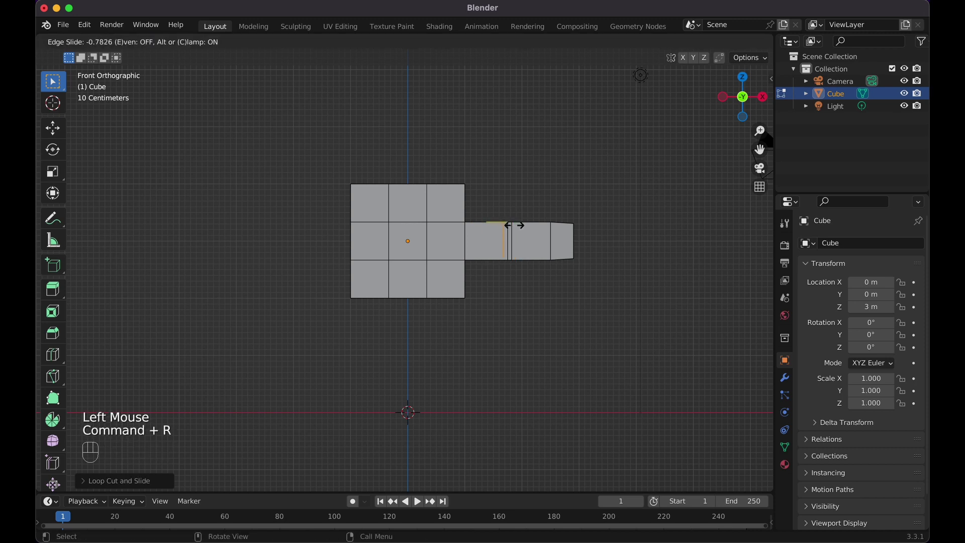
click(513, 225)
Add one loop cut close to each side of the arm's outer joint edge, near its tapered tip
key(super+r)
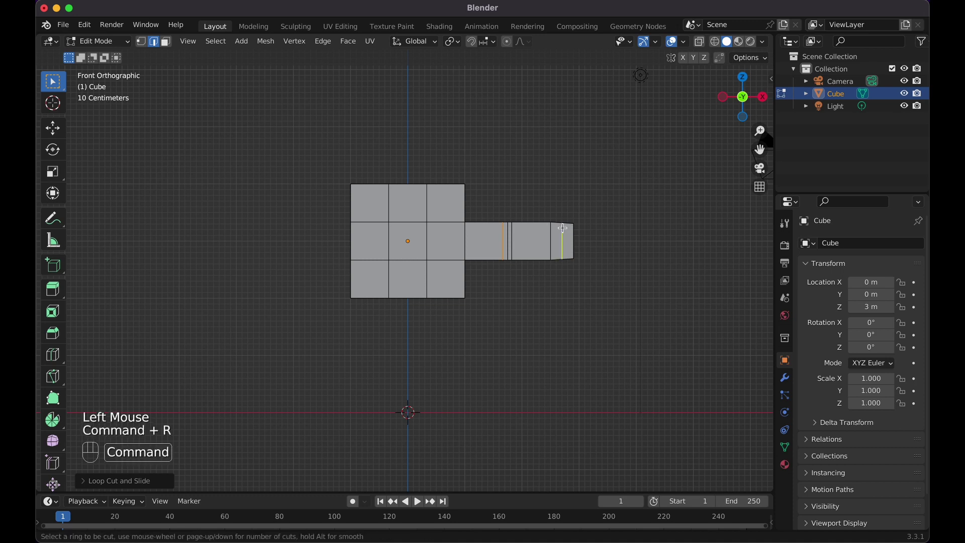
click(555, 224)
key(super+r)
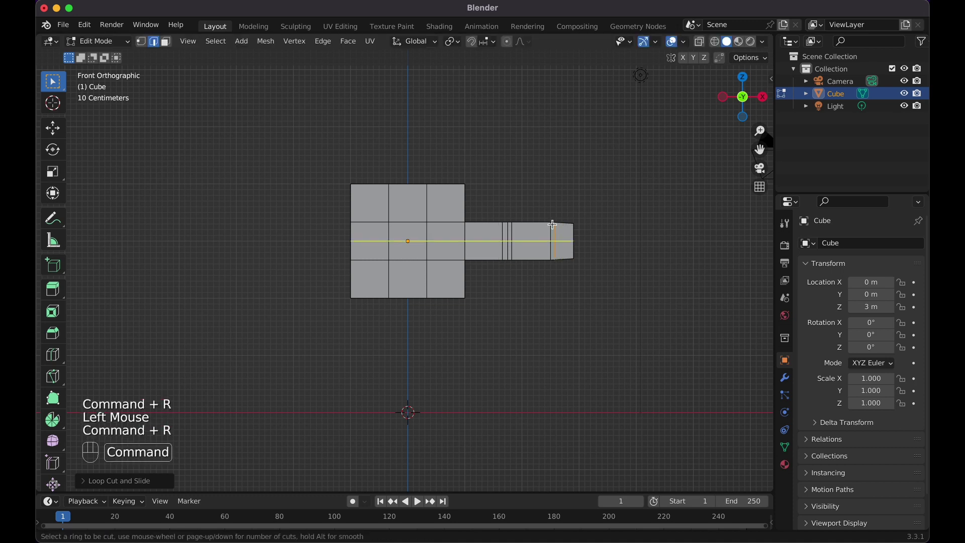
click(545, 223)
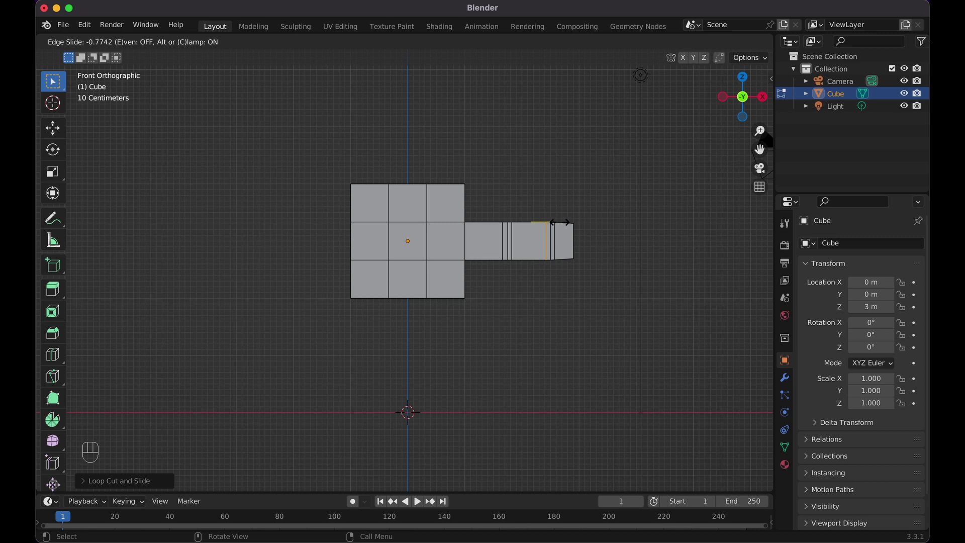
click(559, 222)
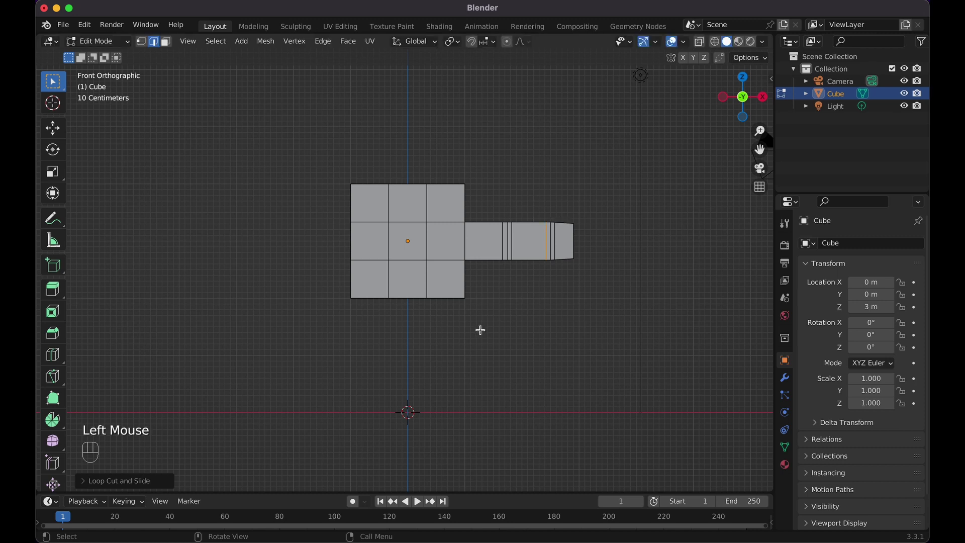
scroll(480, 329, down, 10)
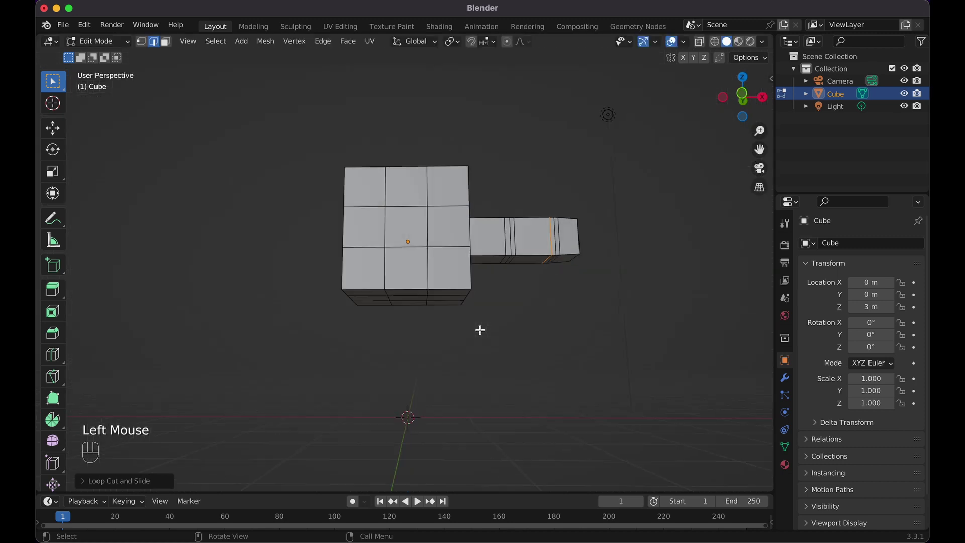
Add a single vertical loop cut through the exact centre of the cube, without sliding it
click(174, 44)
click(167, 43)
scroll(287, 126, up, 8)
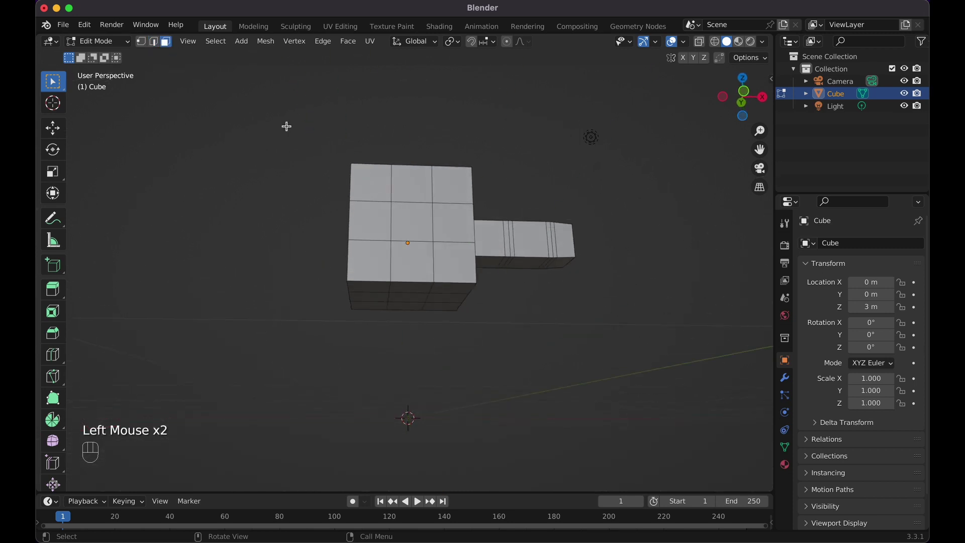
key(KP_1)
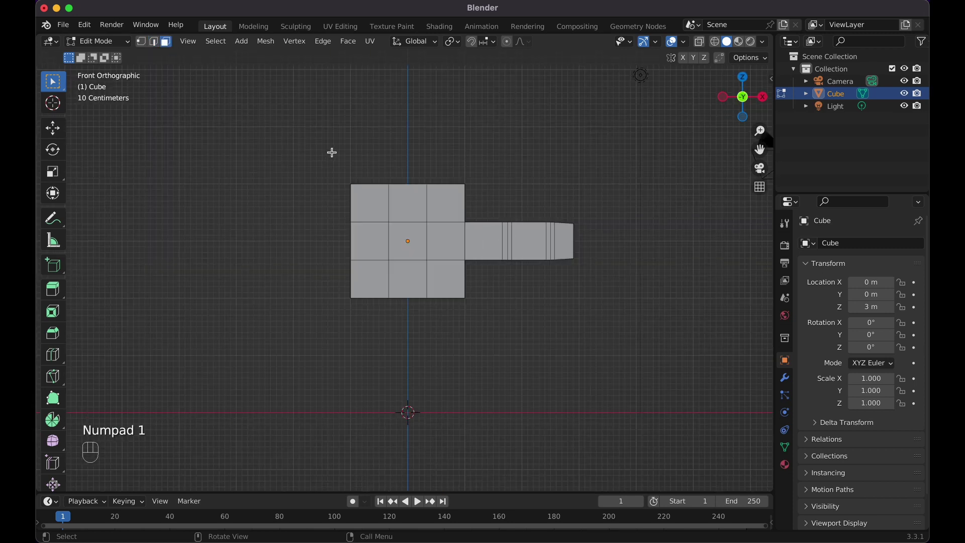
key(super+r)
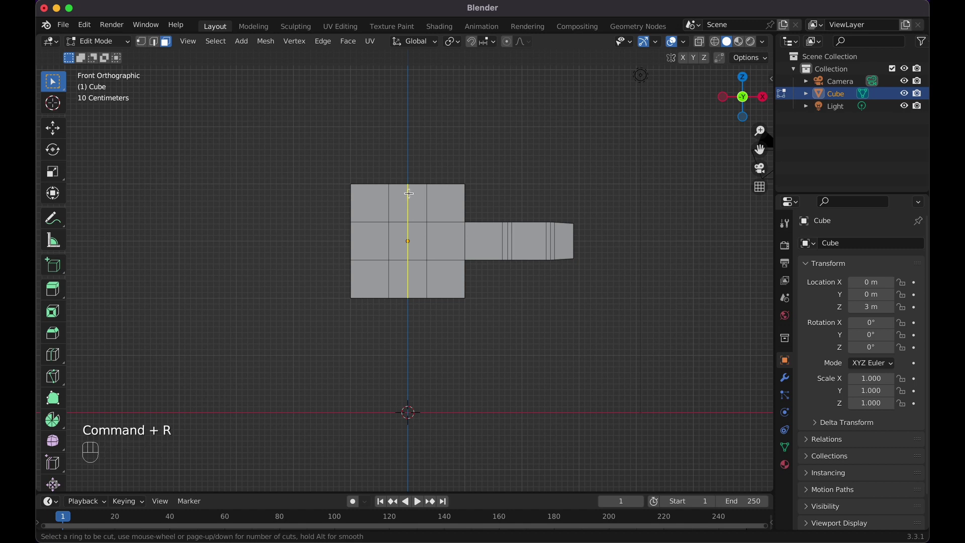
click(407, 191)
key(Escape)
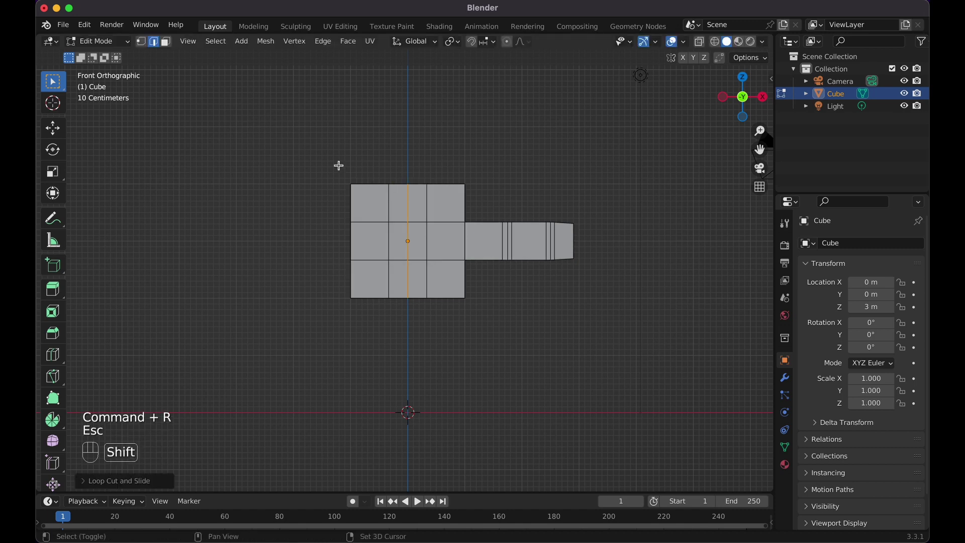
In wireframe display and vertex selection mode, delete all vertices of the cube's -X half
key(shift+z)
click(142, 42)
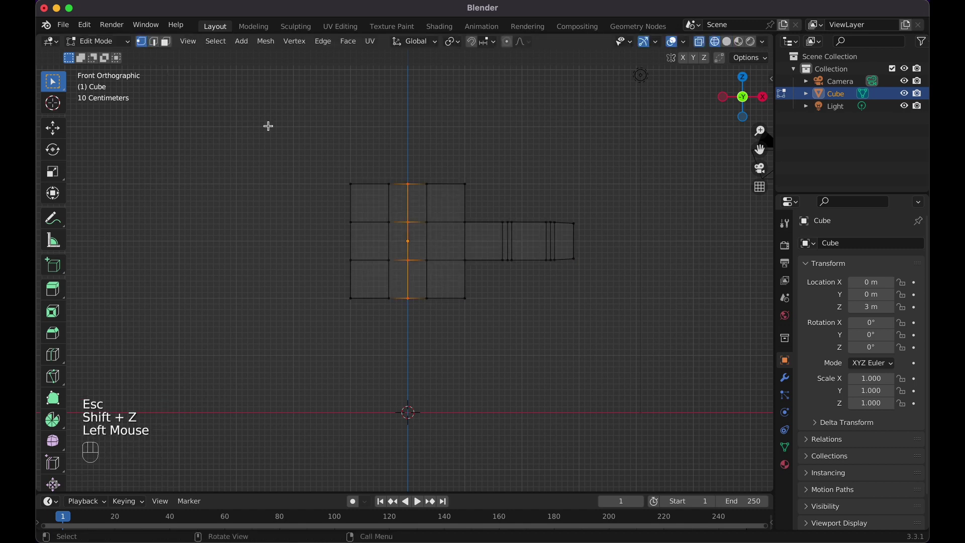
drag(296, 113, 399, 340)
key(x)
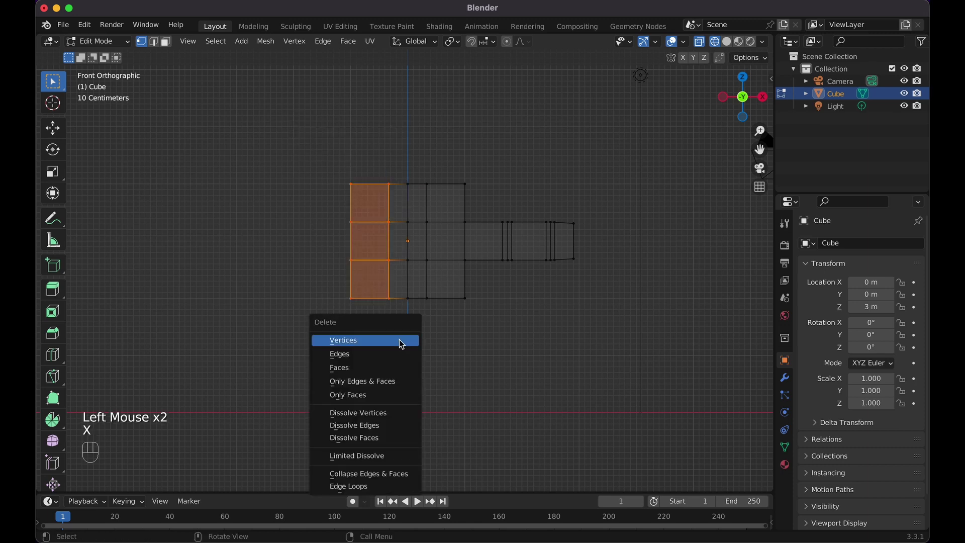
click(402, 345)
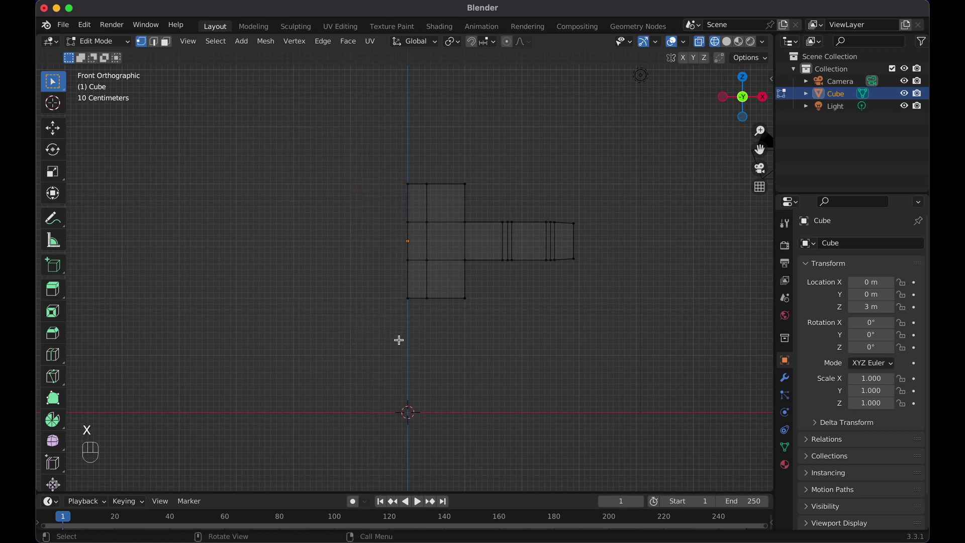
Add a Mirror modifier on the X axis with Clipping enabled to the remaining half
click(791, 385)
click(832, 243)
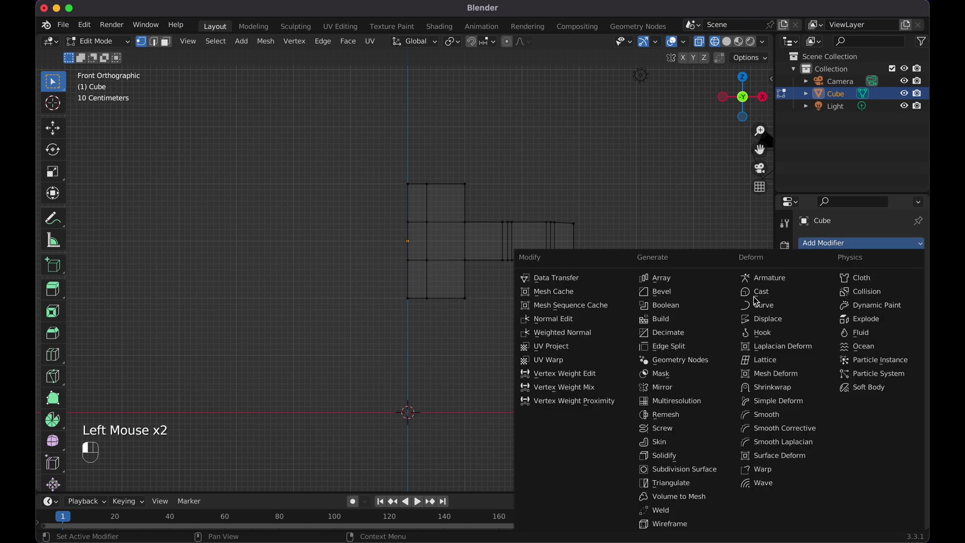
click(683, 387)
click(851, 342)
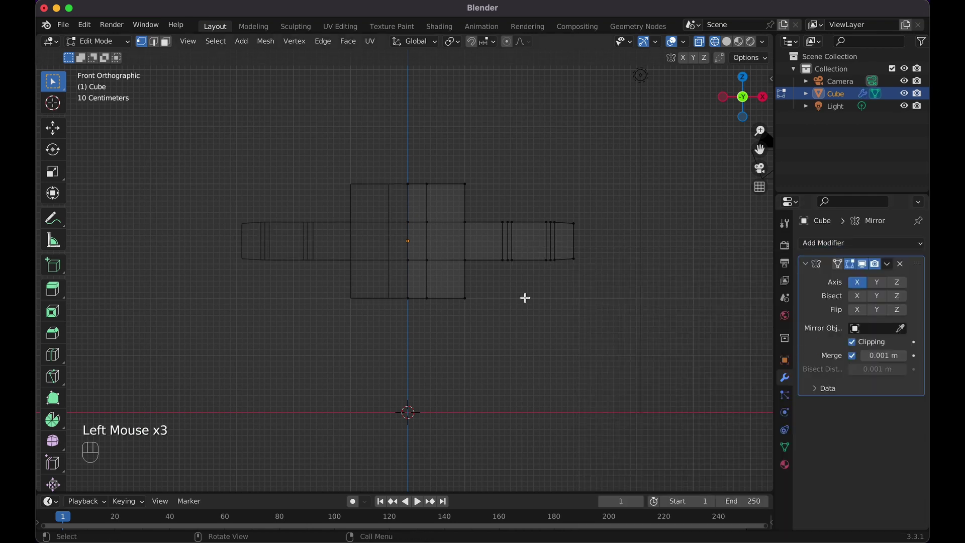
In solid face mode, extrude the outer middle bottom face downward as two segments of about 0.8 m and one half-length segment ending near ground level
middle_drag(524, 297, 524, 297)
key(KP_1)
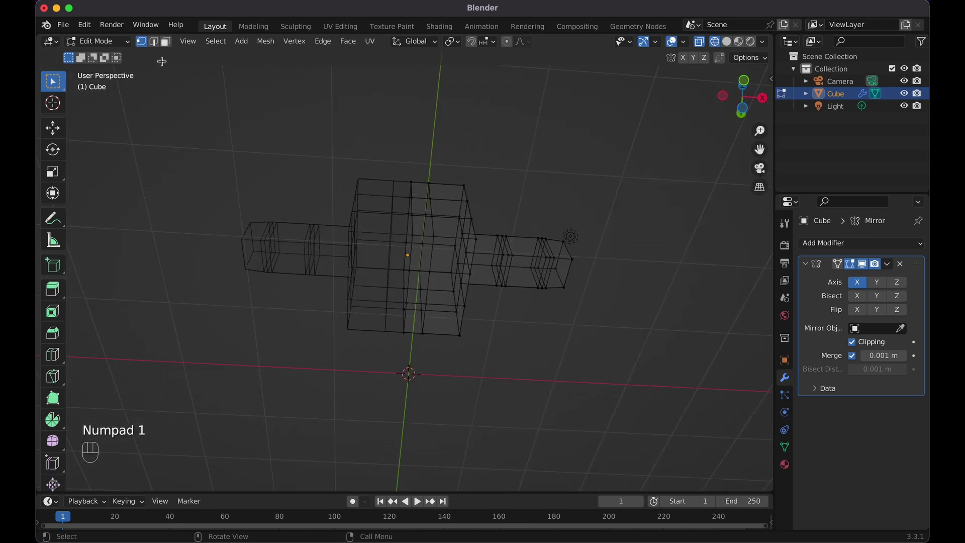
click(165, 41)
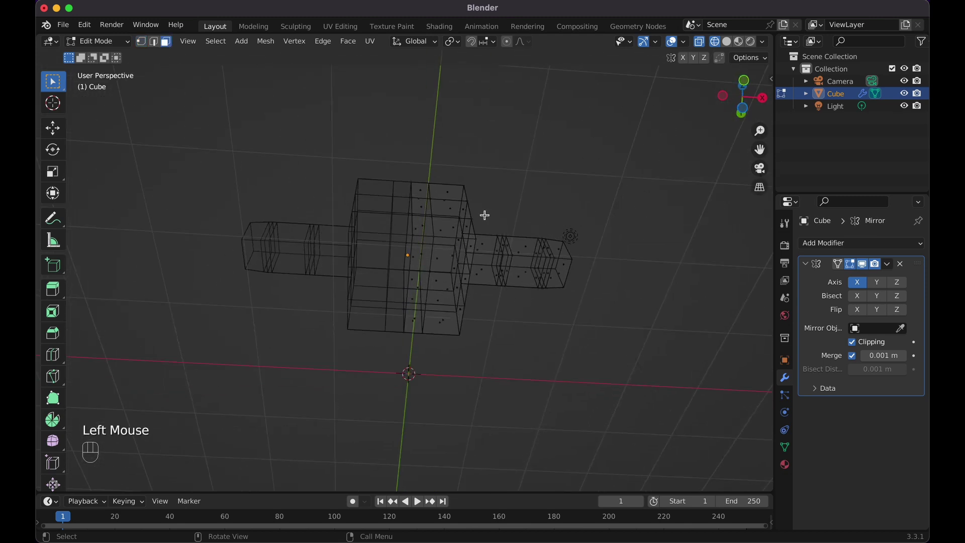
click(727, 42)
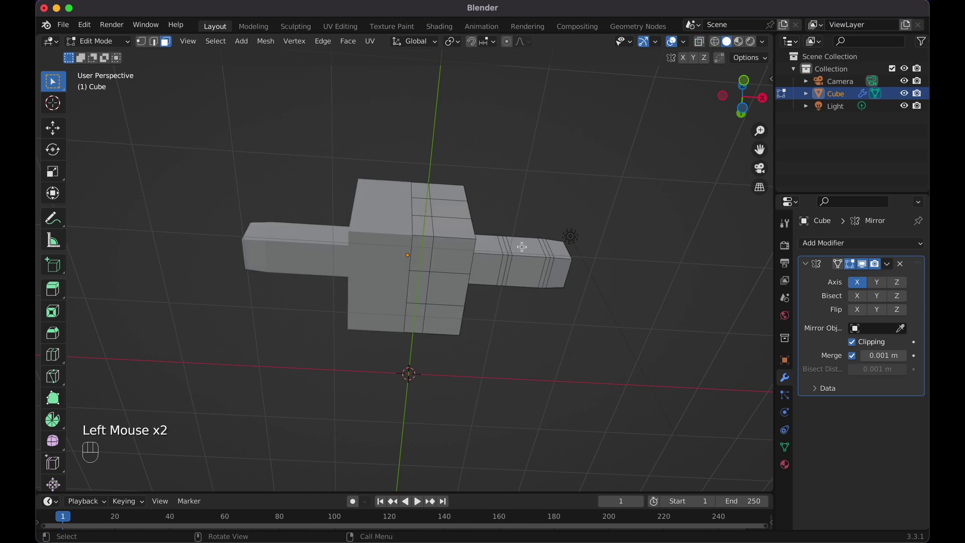
click(451, 290)
key(KP_1)
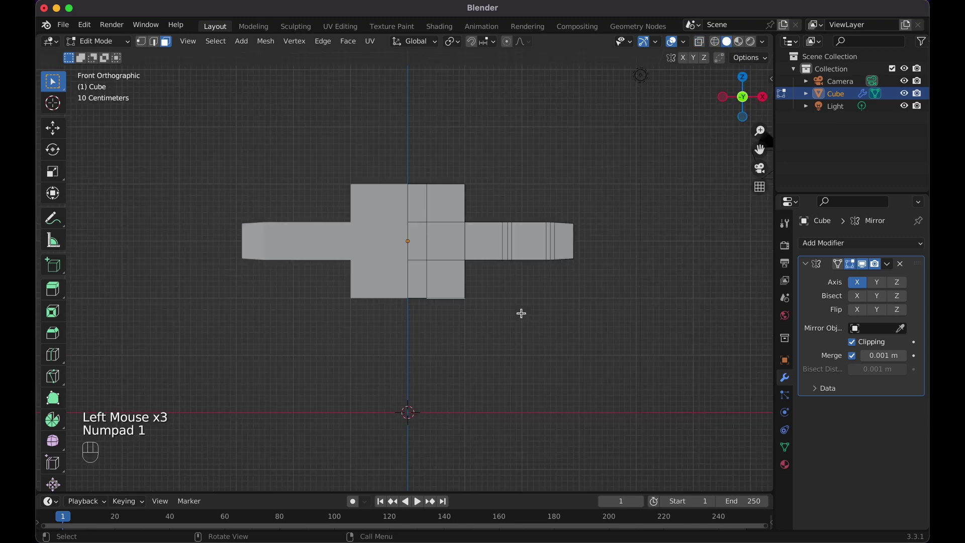
key(e)
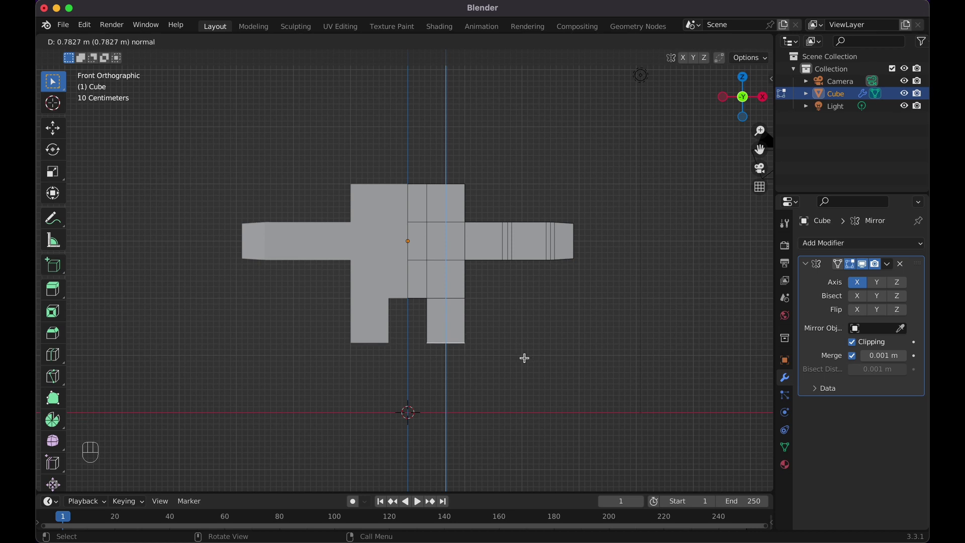
click(524, 358)
key(e)
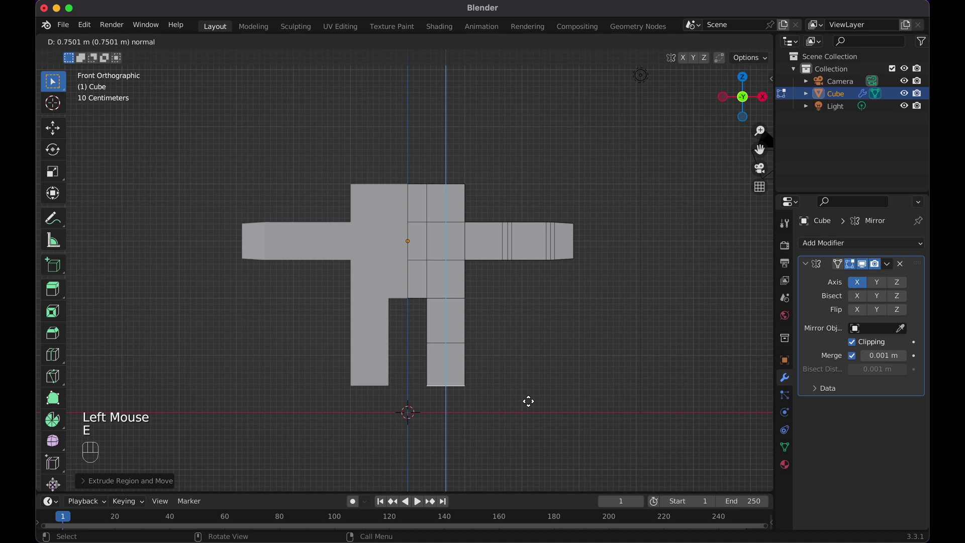
click(528, 402)
key(e)
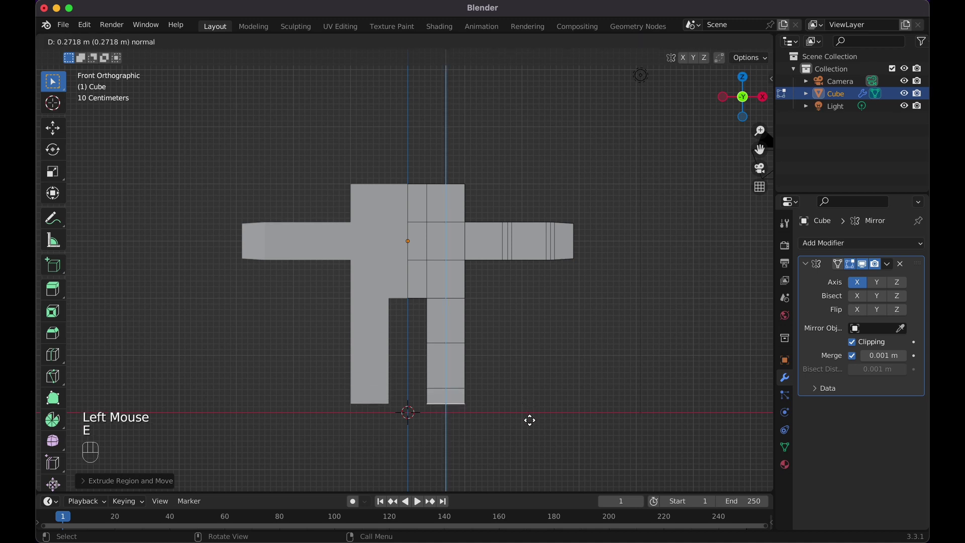
click(530, 426)
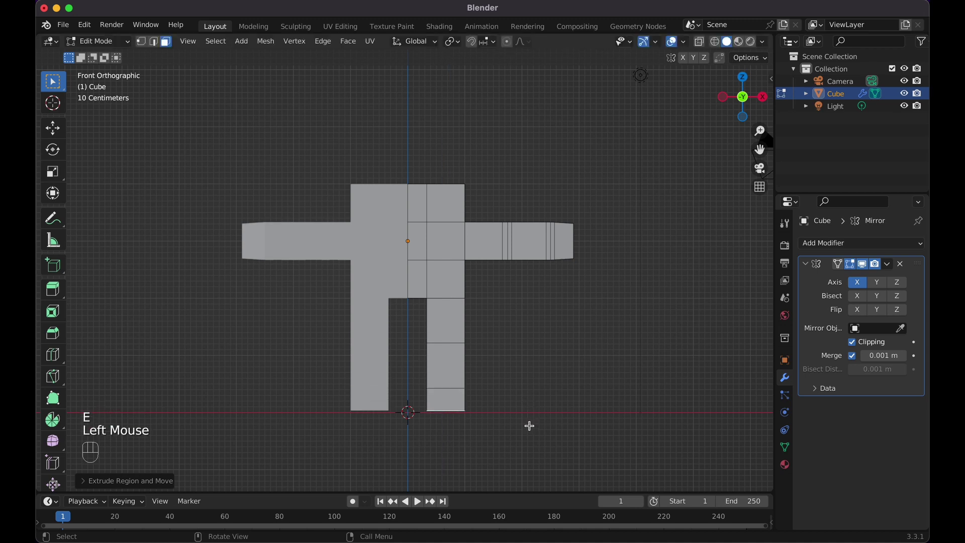
Extrude the front face of the leg's lowest segment forward to form a foot
scroll(529, 426, right, 10)
shift+scroll(529, 425, down, 3)
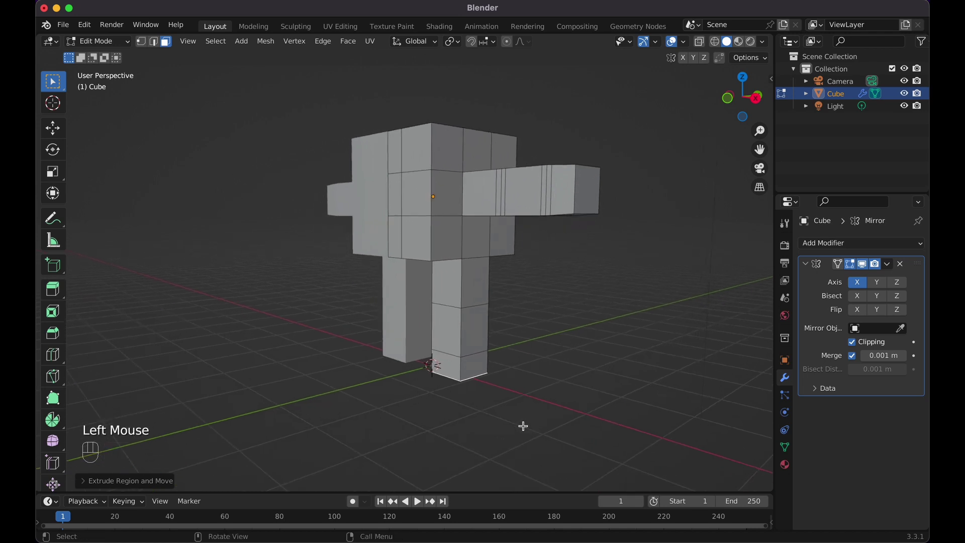
click(448, 377)
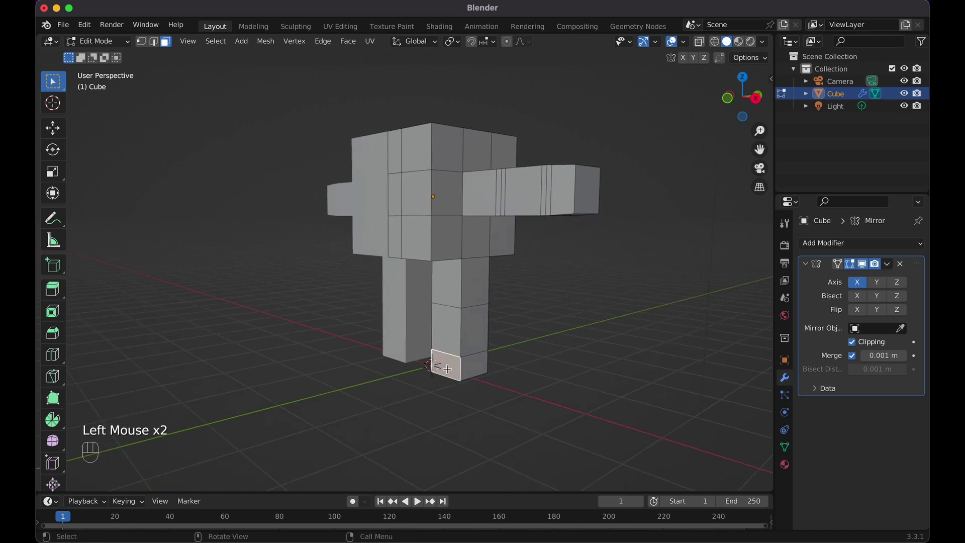
key(e)
click(289, 275)
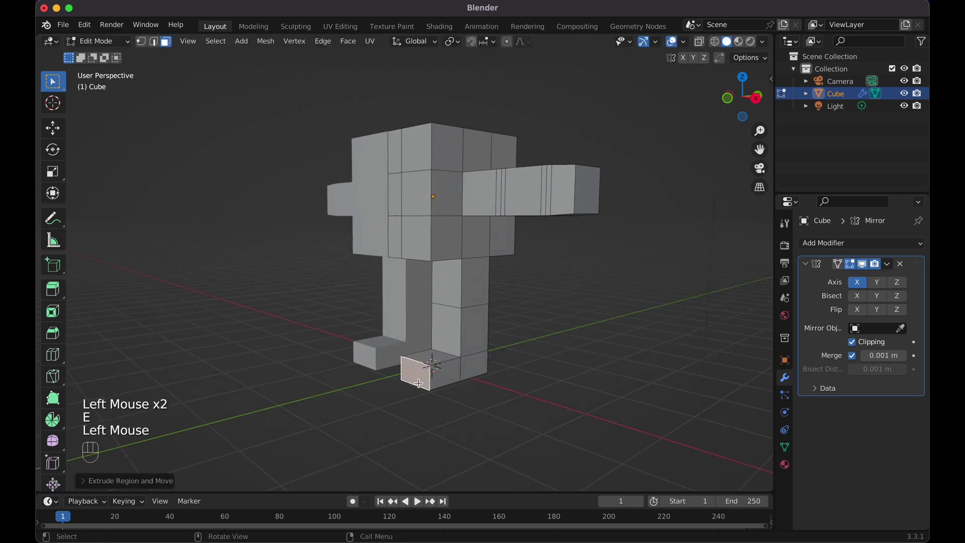
Slide the foot's upper front edge downward by a factor of about 0.28 to slope the top of the foot
click(154, 41)
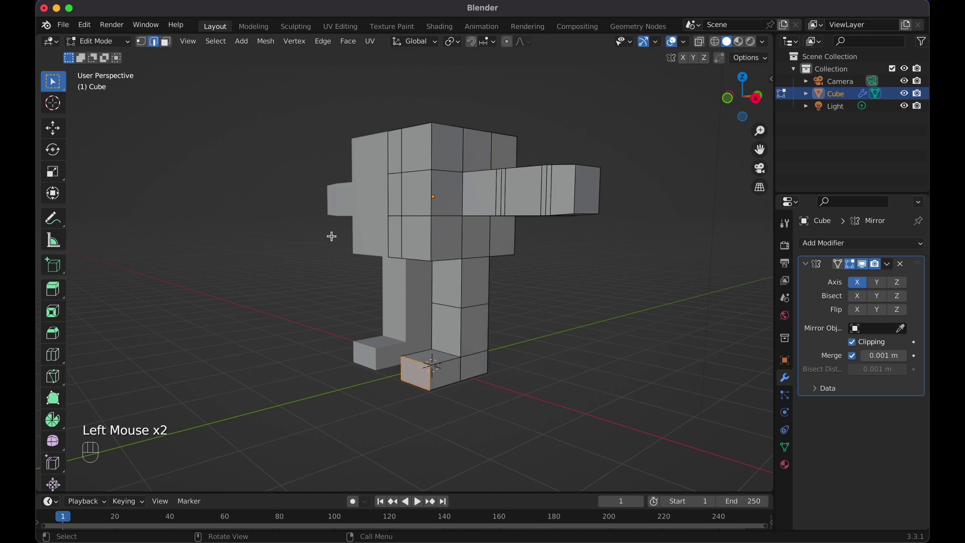
click(417, 360)
key(g)
key(g)
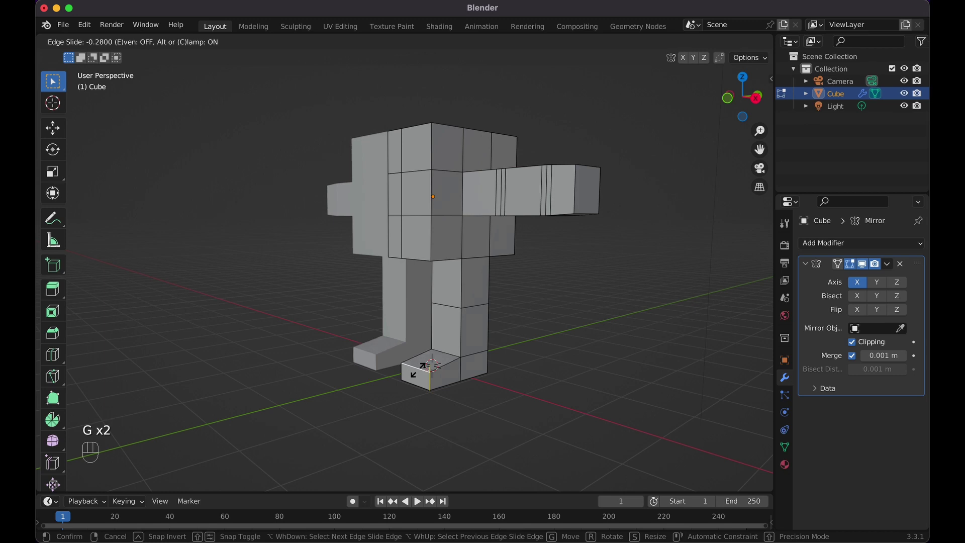
click(418, 370)
scroll(418, 370, left, 10)
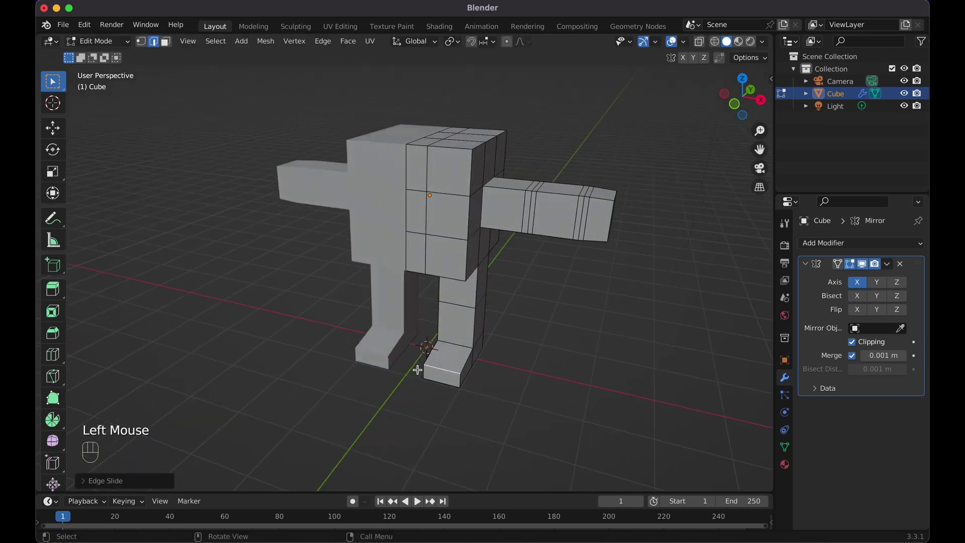
shift+click(468, 372)
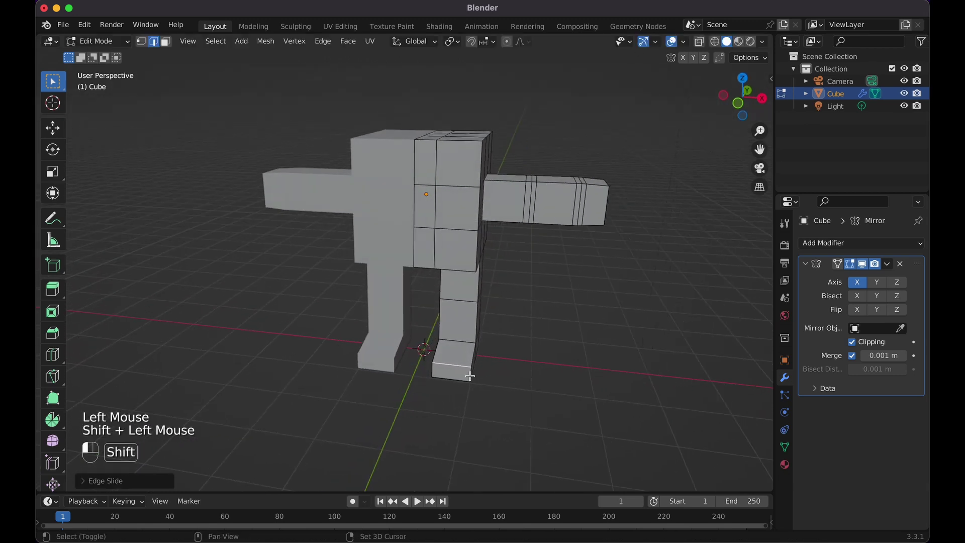
shift+click(429, 373)
scroll(512, 381, left, 5)
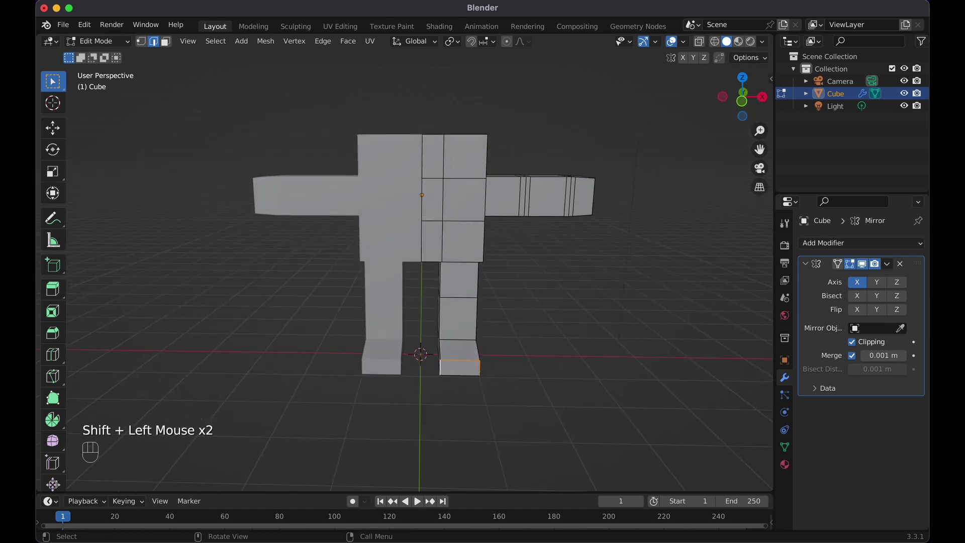
key(s)
key(Escape)
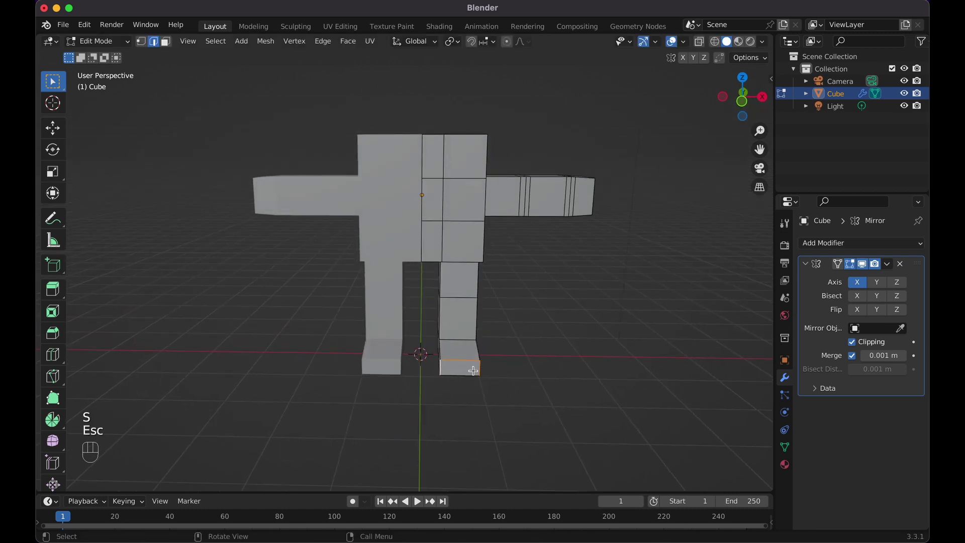
Scale the foot's two vertical front edges along X to about 0.87 to narrow the toe
click(469, 357)
click(475, 365)
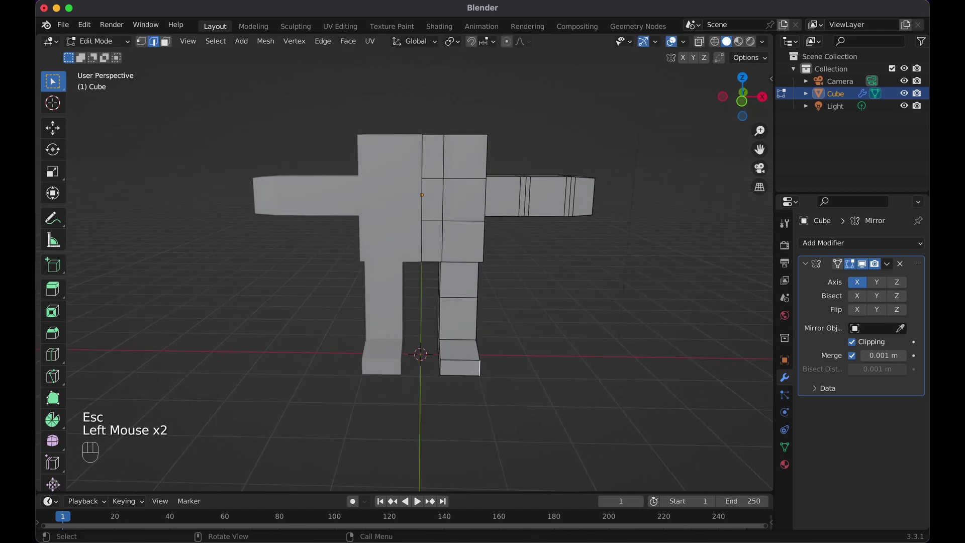
shift+click(447, 370)
key(s)
key(x)
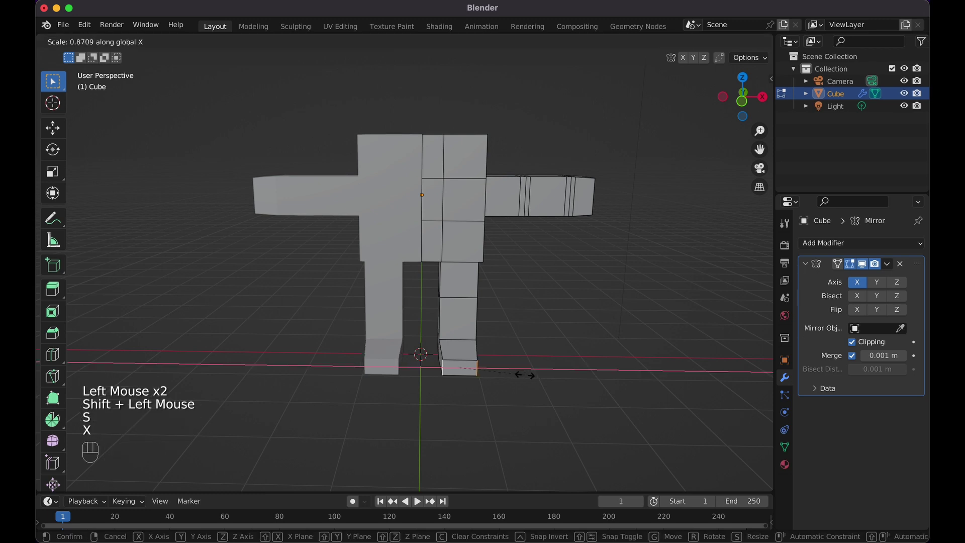
click(538, 367)
click(538, 368)
Add two edge loops around the lower leg, closely spaced just below the existing knee edge
middle_drag(538, 368, 538, 367)
key(super+r)
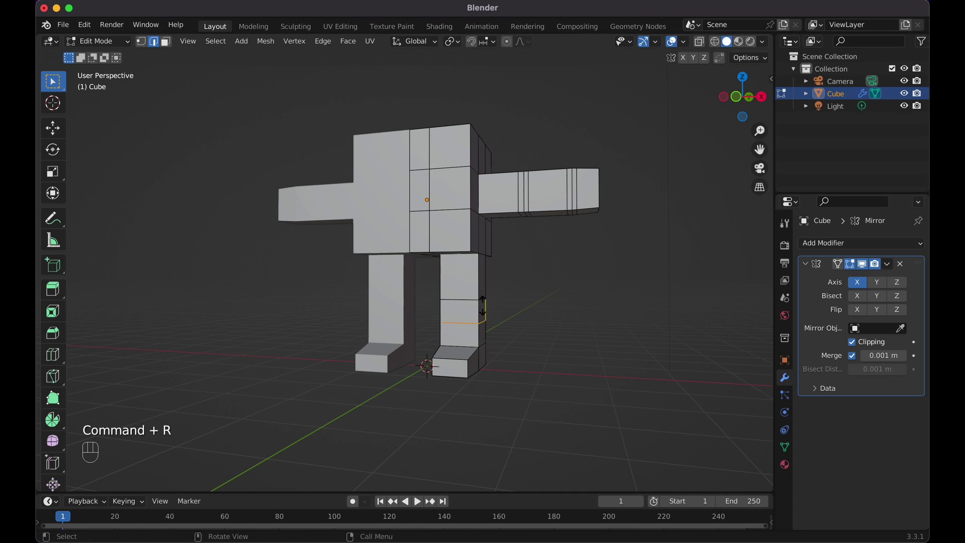
click(486, 302)
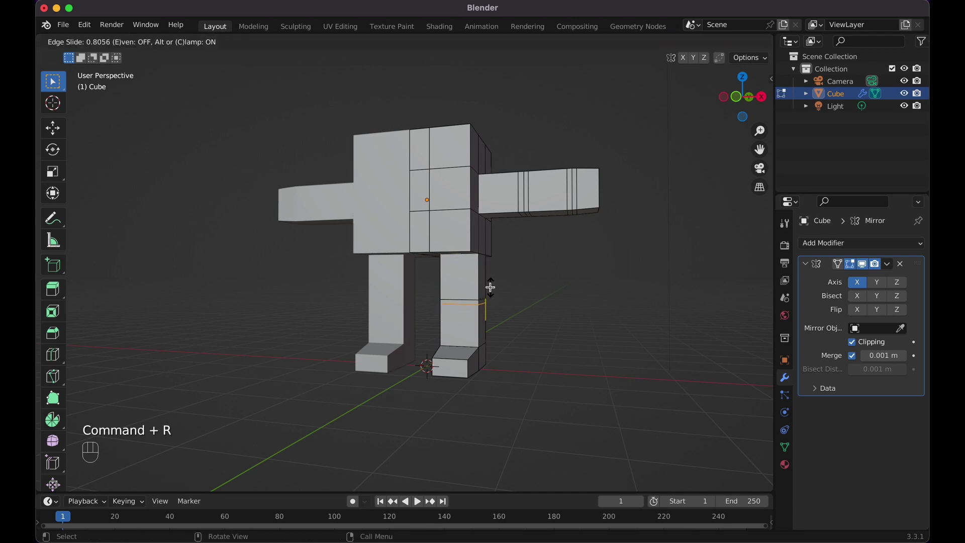
click(491, 287)
key(KP_1)
key(super+r)
click(482, 311)
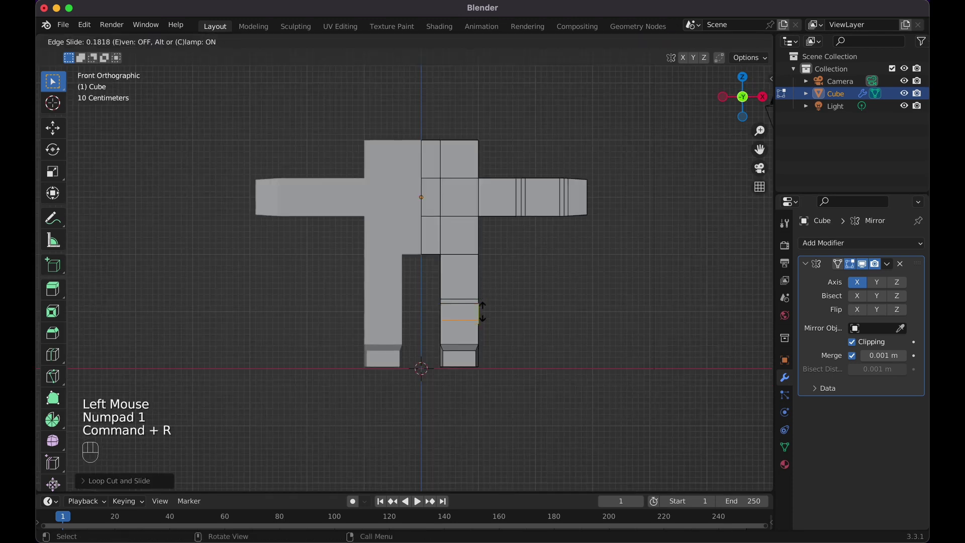
click(483, 300)
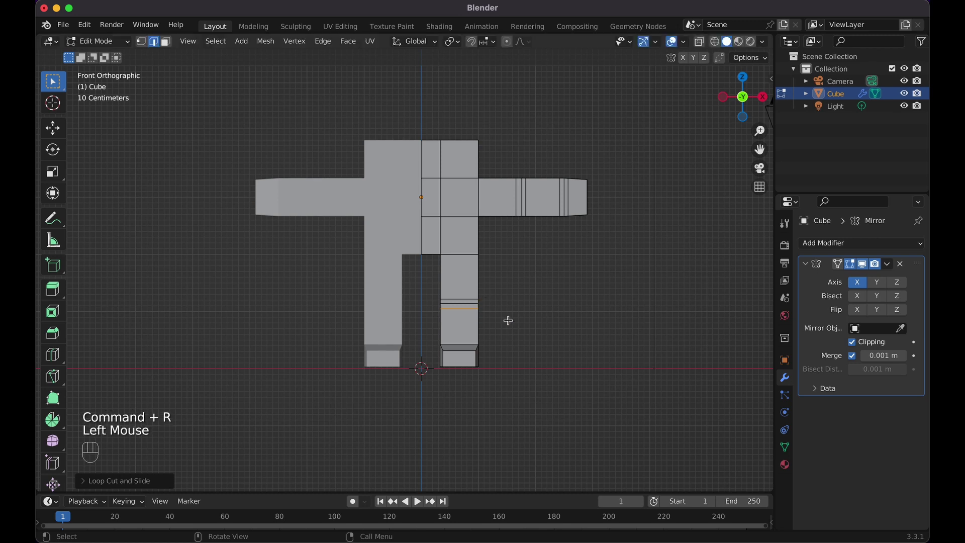
Add two closely spaced edge loops around the lower leg just above the ankle
middle_drag(508, 318, 508, 320)
key(super+r)
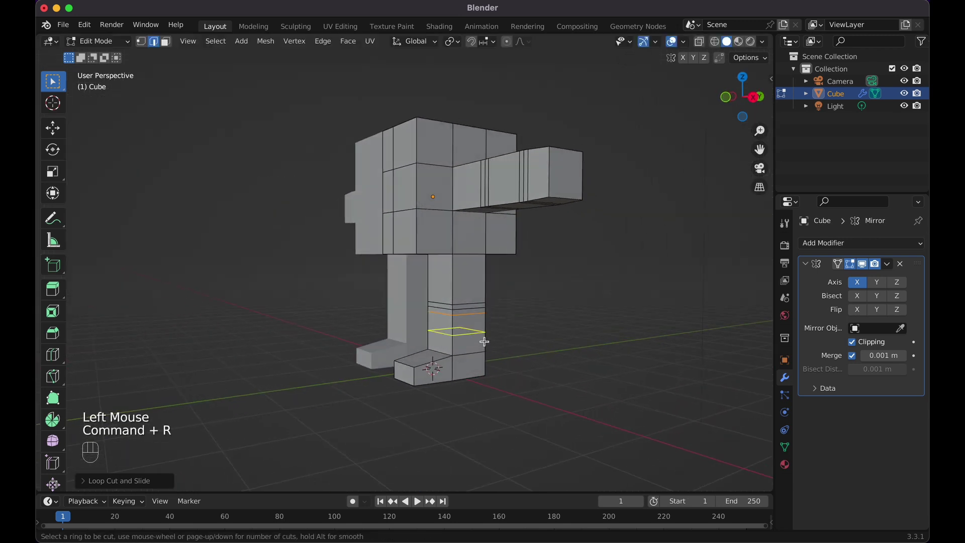
click(484, 344)
click(485, 357)
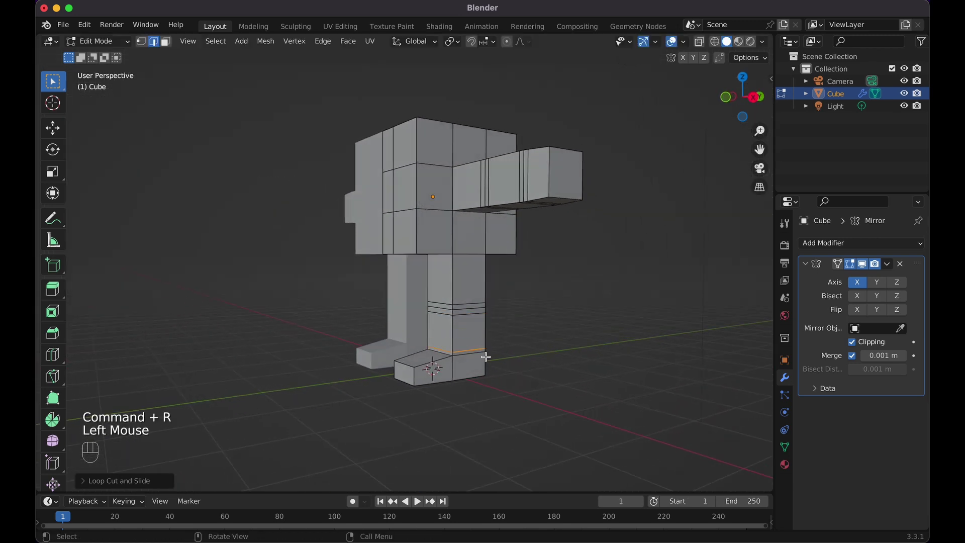
key(super+r)
click(490, 341)
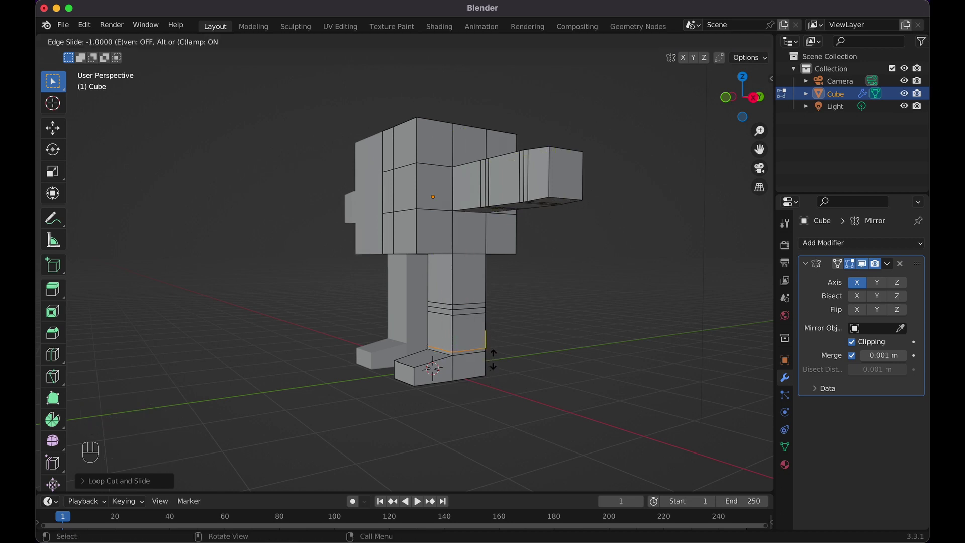
click(487, 352)
click(543, 334)
scroll(543, 335, left, 5)
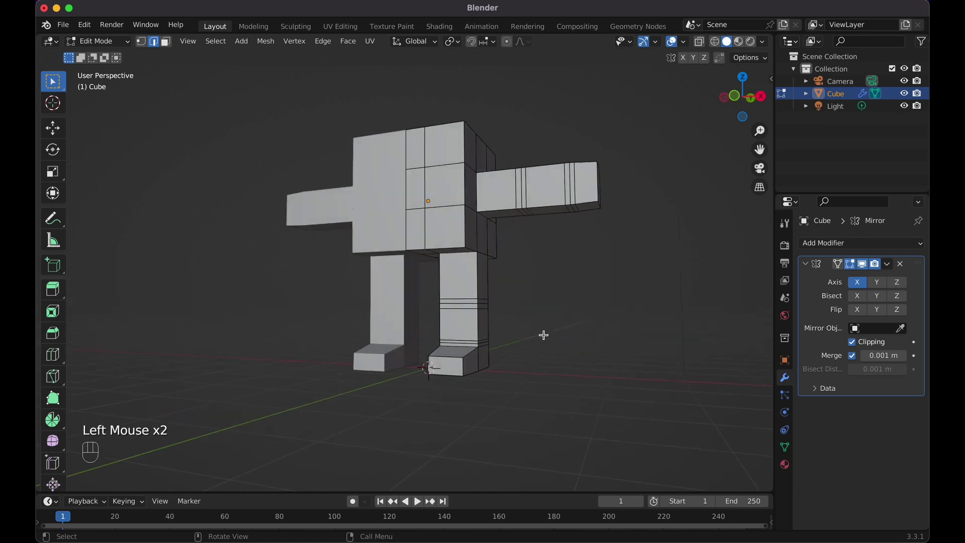
In Object Mode, add an armature at the world origin and set it to display In Front of the mesh
key(KP_1)
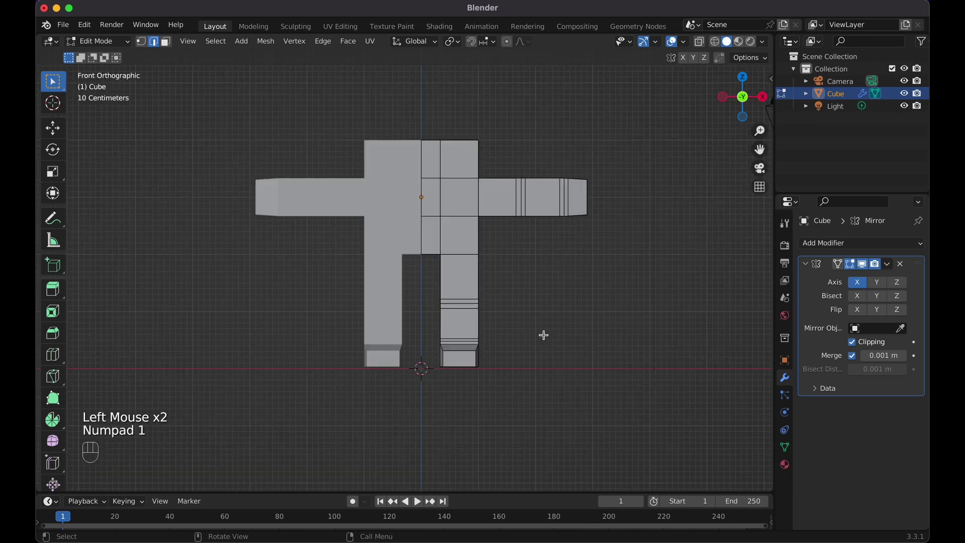
key(Tab)
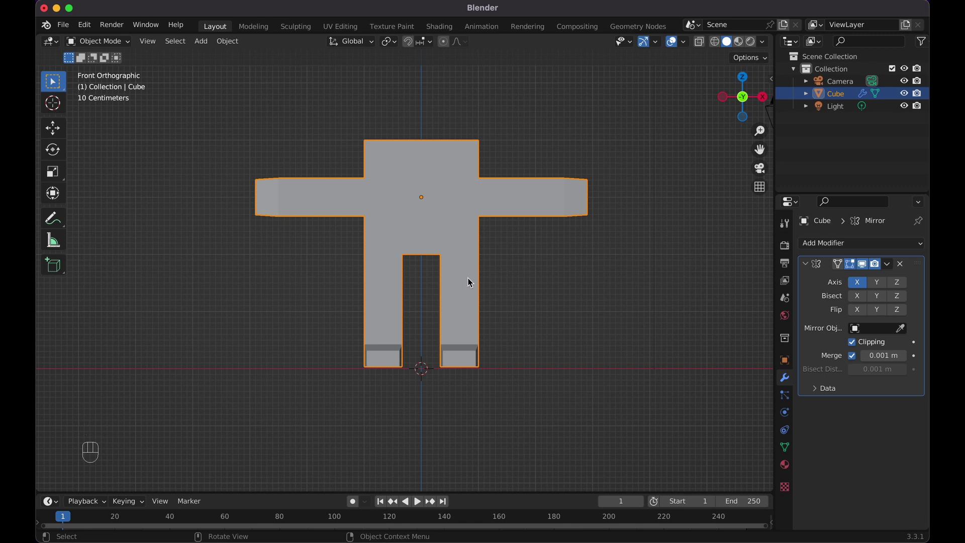
key(shift+a)
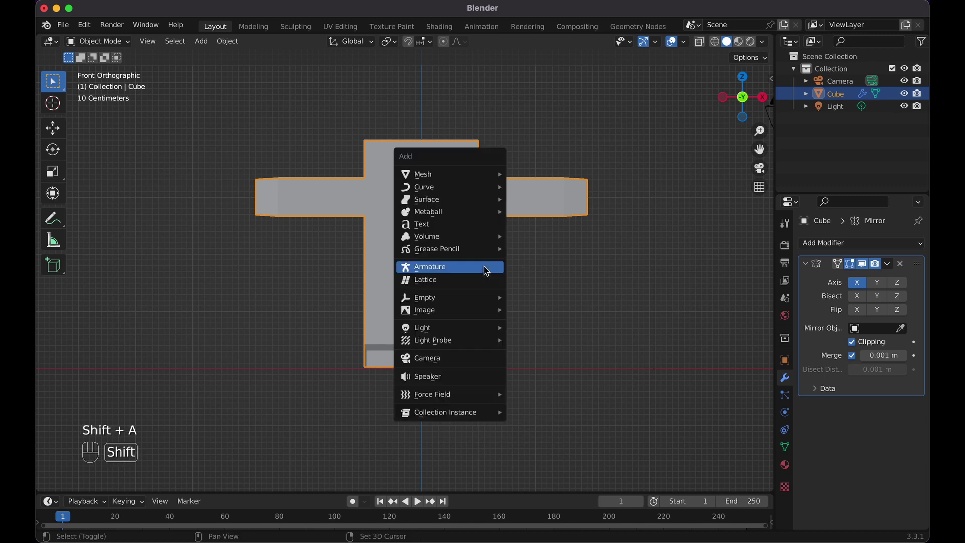
click(483, 268)
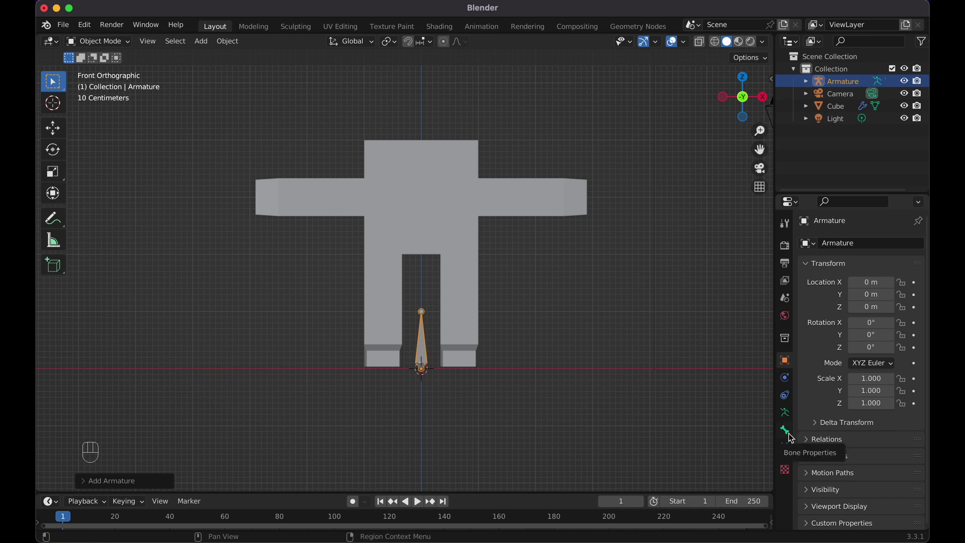
click(787, 415)
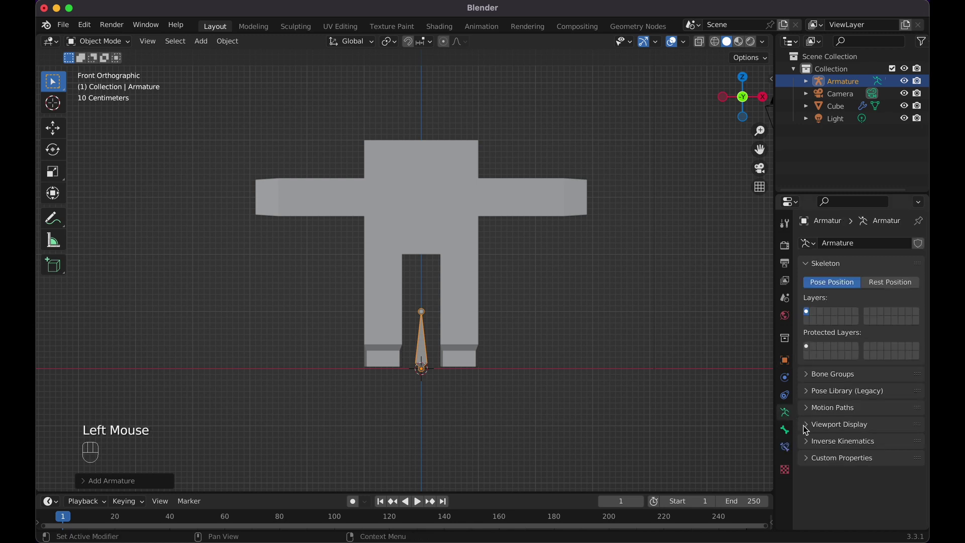
click(806, 425)
click(853, 500)
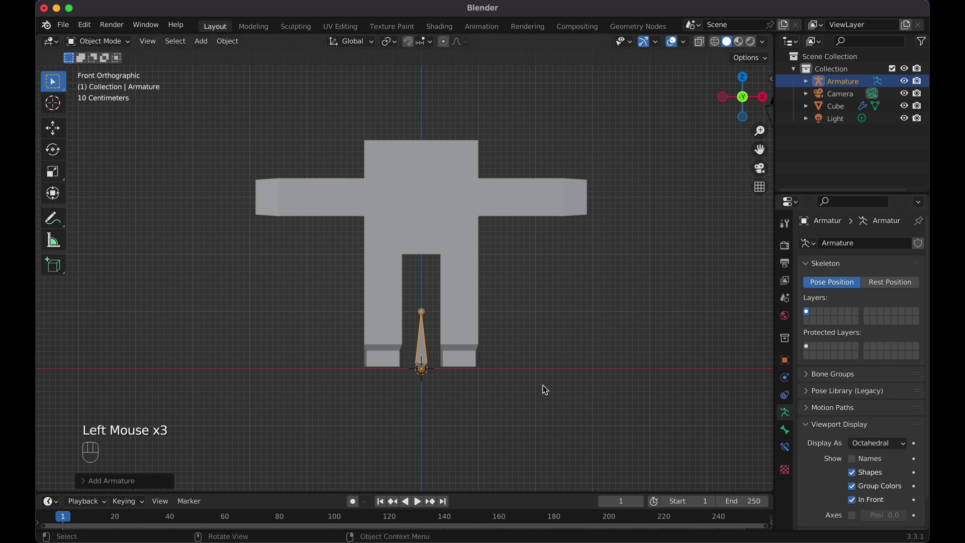
Raise the armature along Z to the base of the torso and scale it down so the bone ends mid-torso
key(g)
key(z)
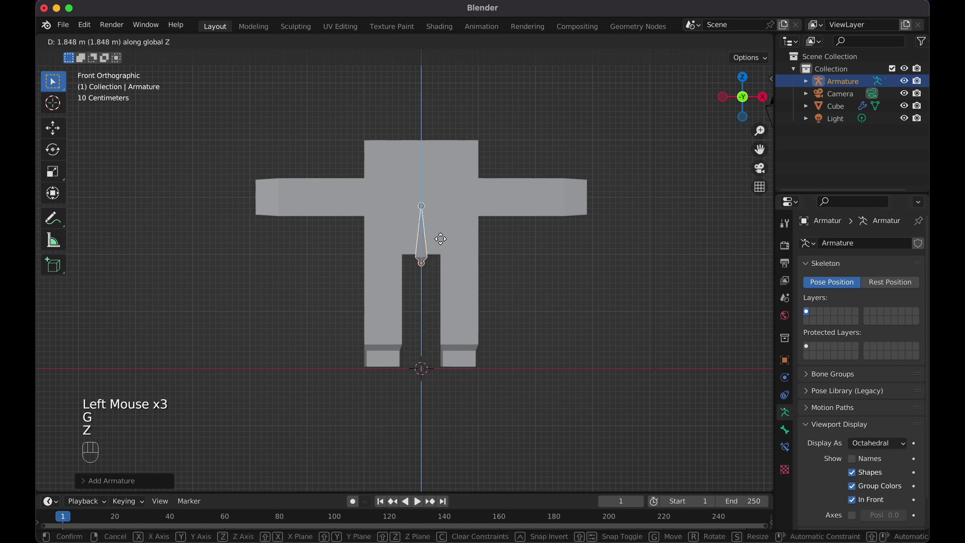
click(440, 226)
key(s)
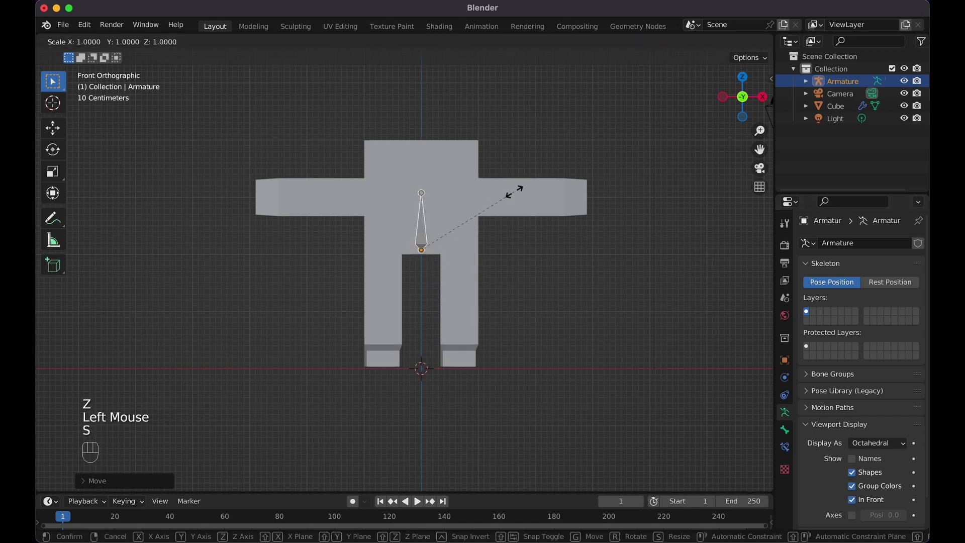
click(497, 212)
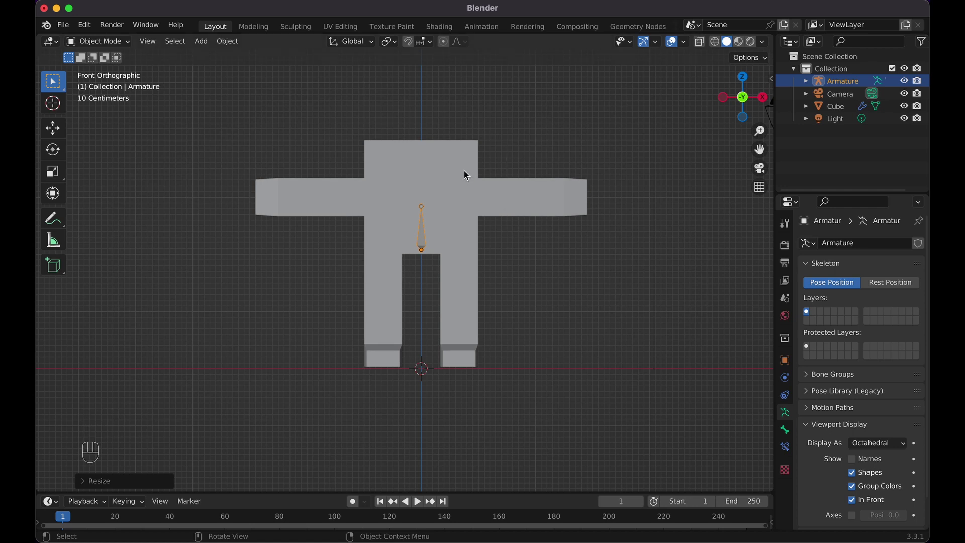
Extrude two bones straight up from the first bone's tip, about 0.5 m to shoulder level and about 0.6 m near the torso's upper edge
key(Tab)
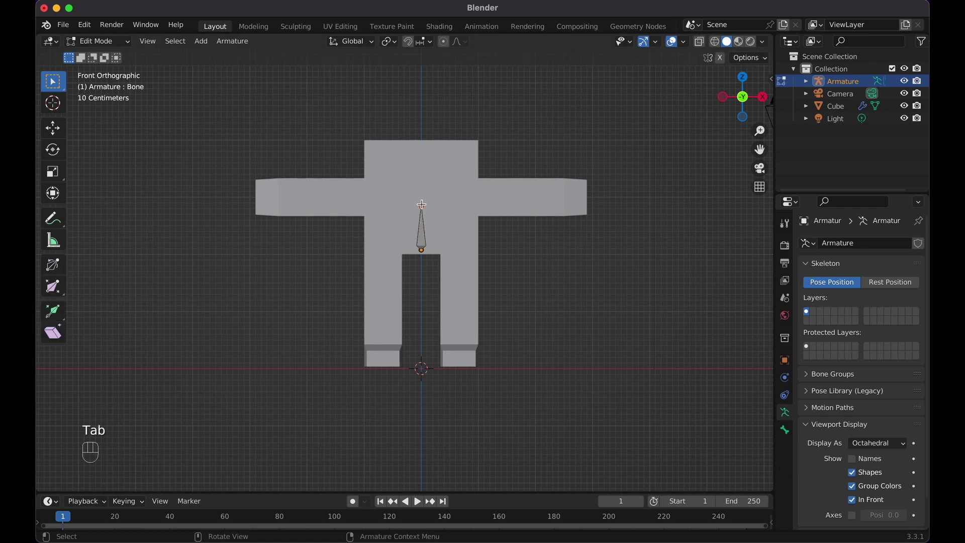
click(426, 205)
key(e)
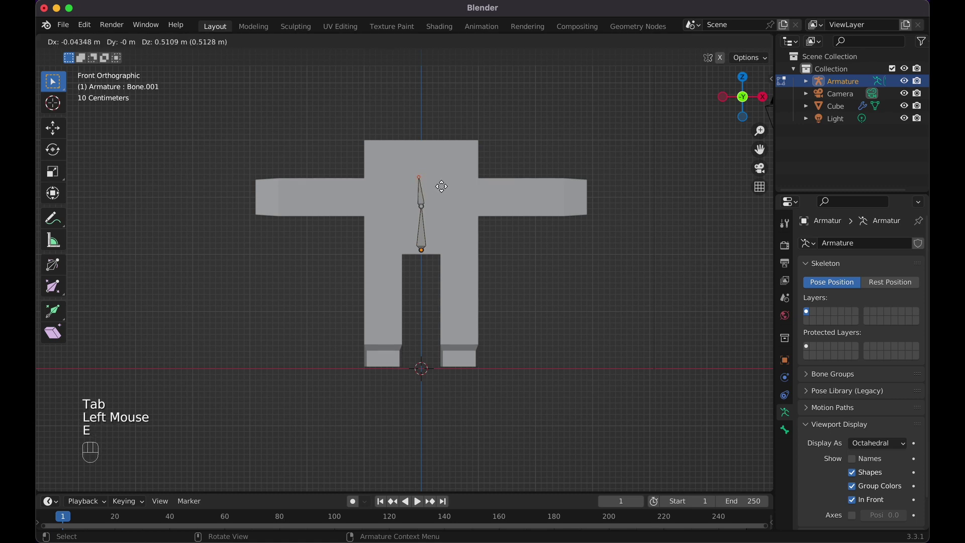
key(z)
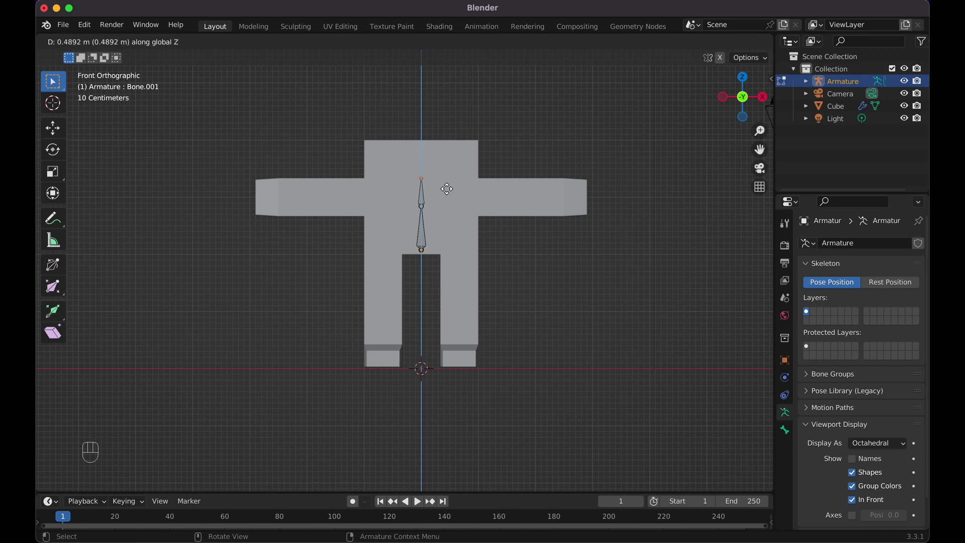
click(446, 182)
key(e)
key(z)
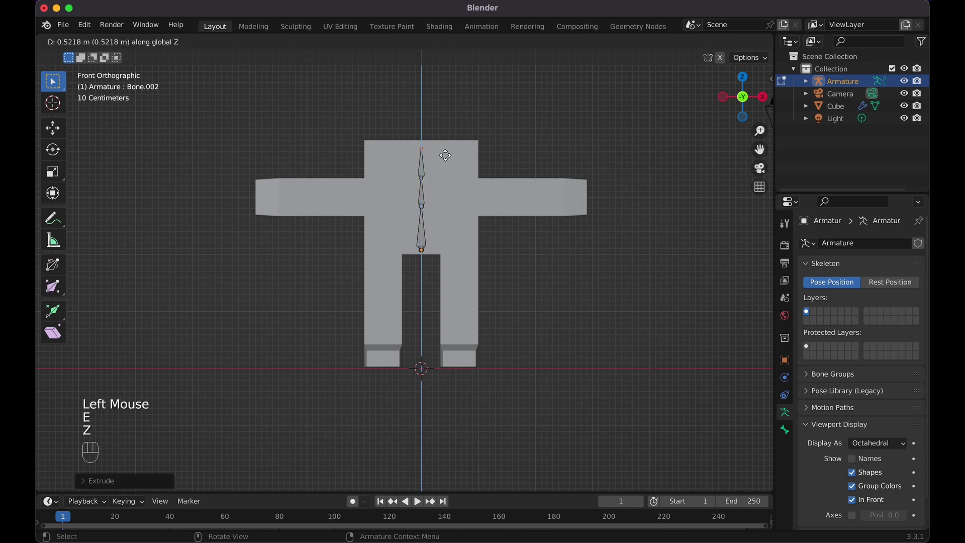
click(445, 155)
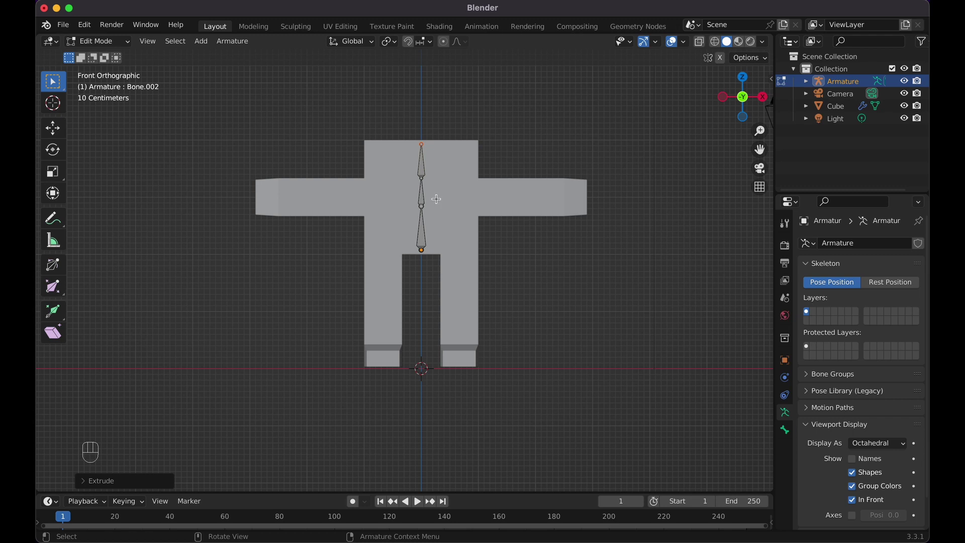
Enable X-axis mirroring and extrude forked shoulder bones about 1 m from the upper spine joint to the start of each arm
click(424, 179)
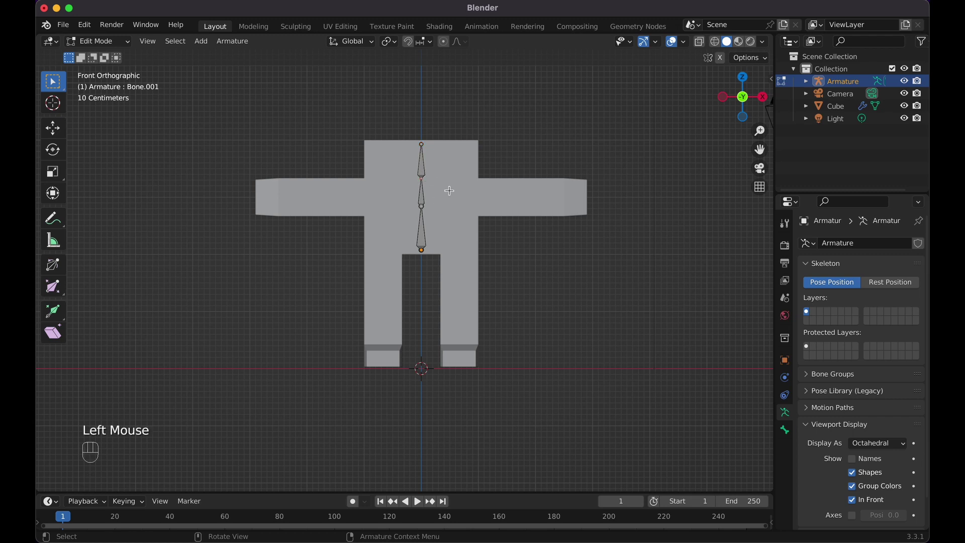
click(720, 58)
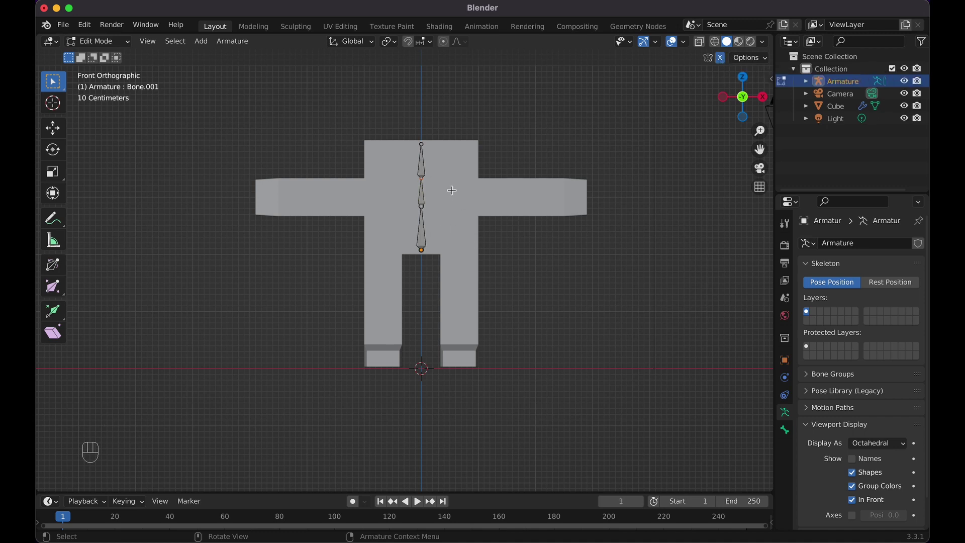
key(shift+e)
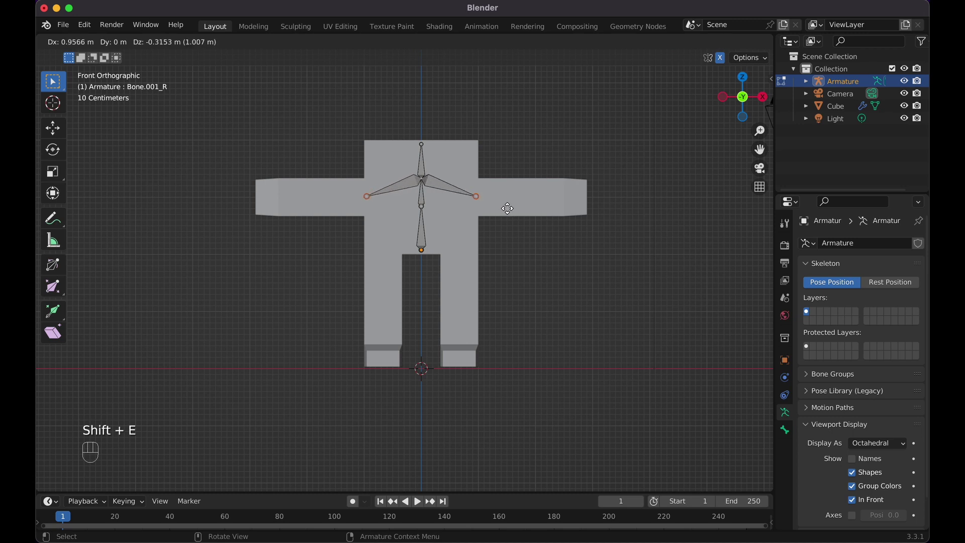
click(508, 207)
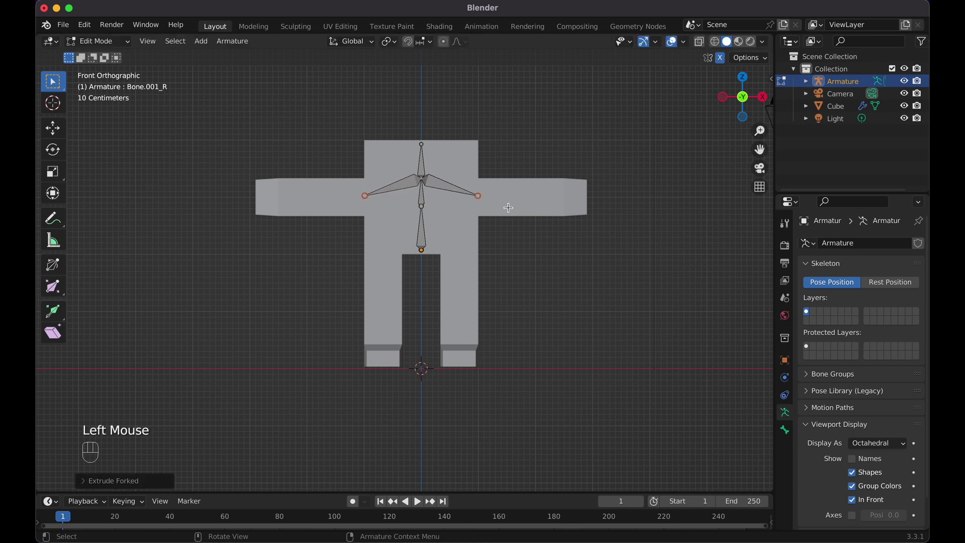
In wireframe view, extrude three mirrored arm bones outward from the shoulders to the elbow loops, the wrist loops and the hand ends
key(shift+z)
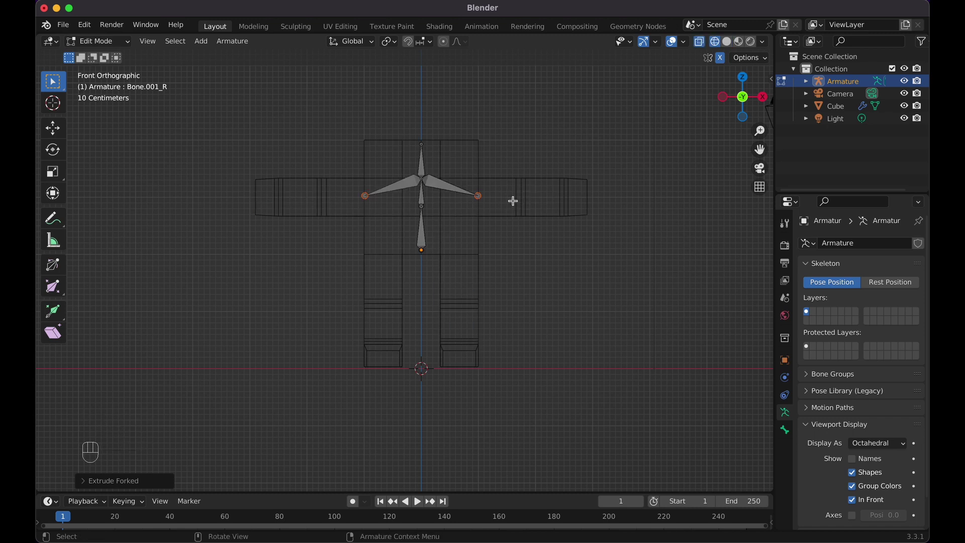
key(e)
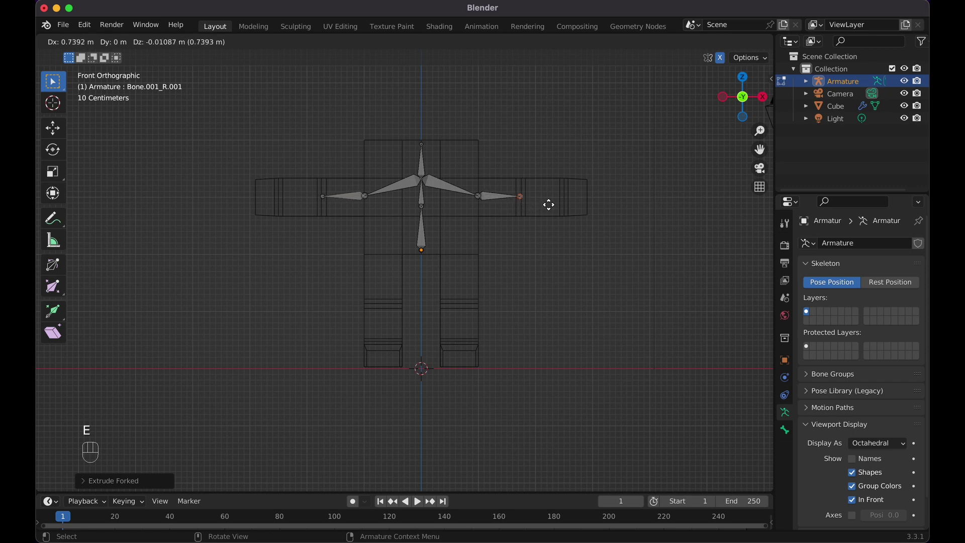
click(547, 205)
key(e)
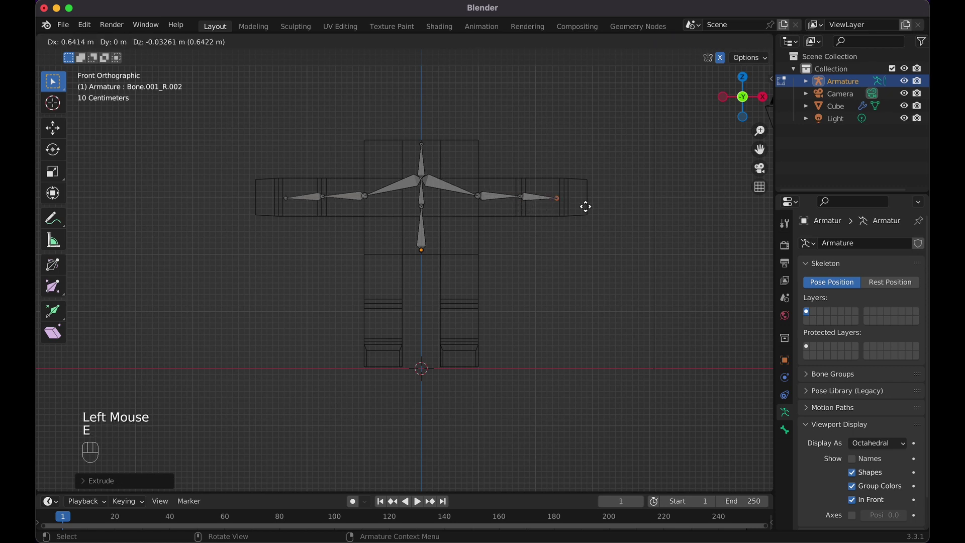
click(592, 204)
key(e)
click(611, 206)
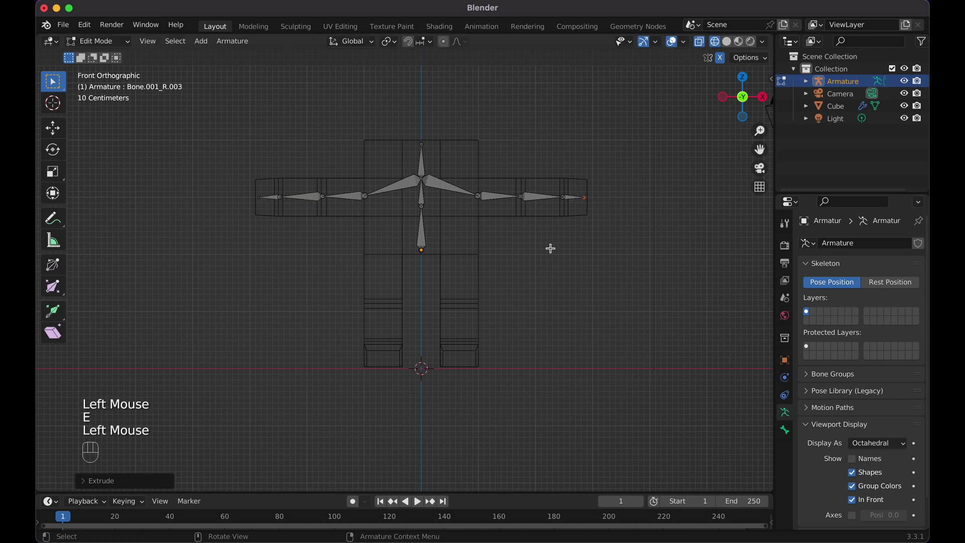
Extrude forked, mirrored hip bones about 0.6 m sideways from the base of the spine to above each leg
click(422, 249)
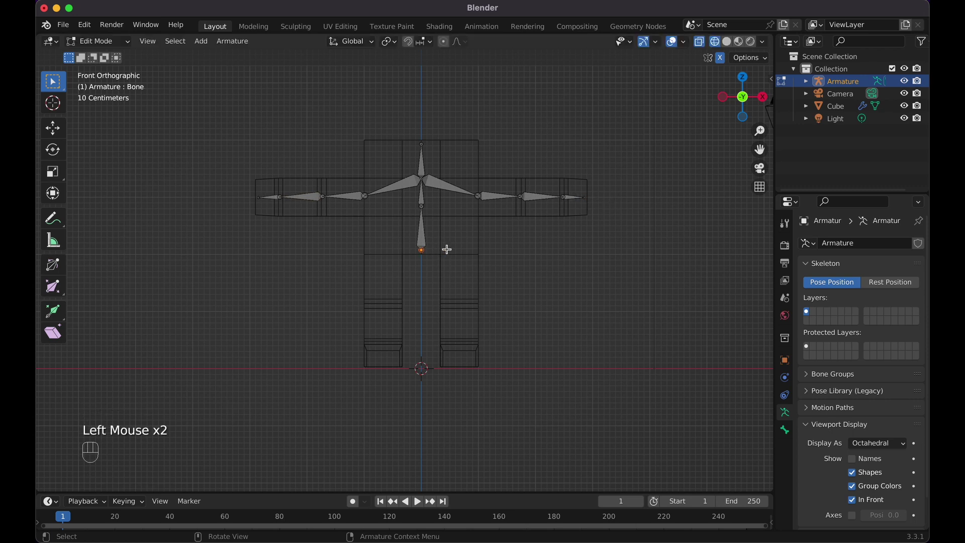
key(shift+e)
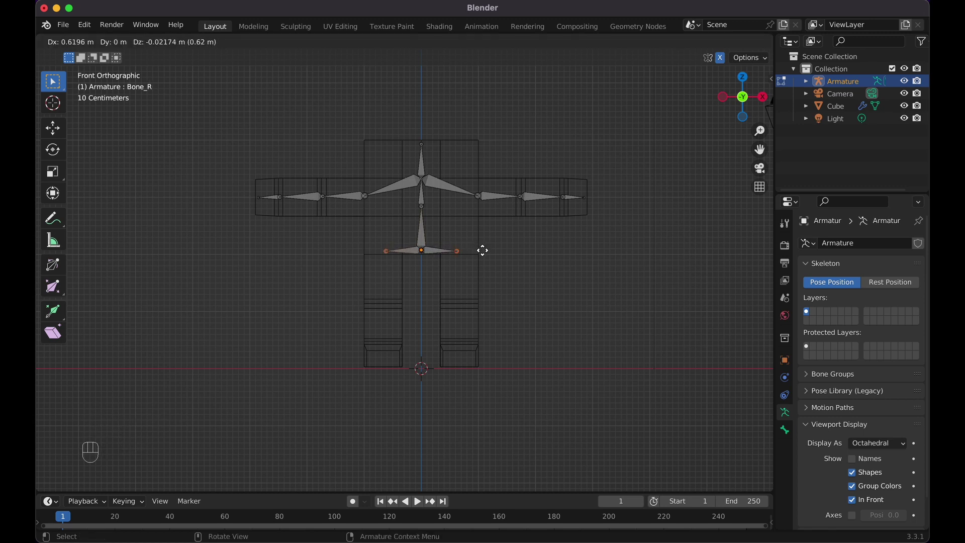
click(483, 250)
Extrude two mirrored leg bones down from the hip bone tips, about 0.9 m to the knee loops and about 0.8 m to the ankles
click(458, 252)
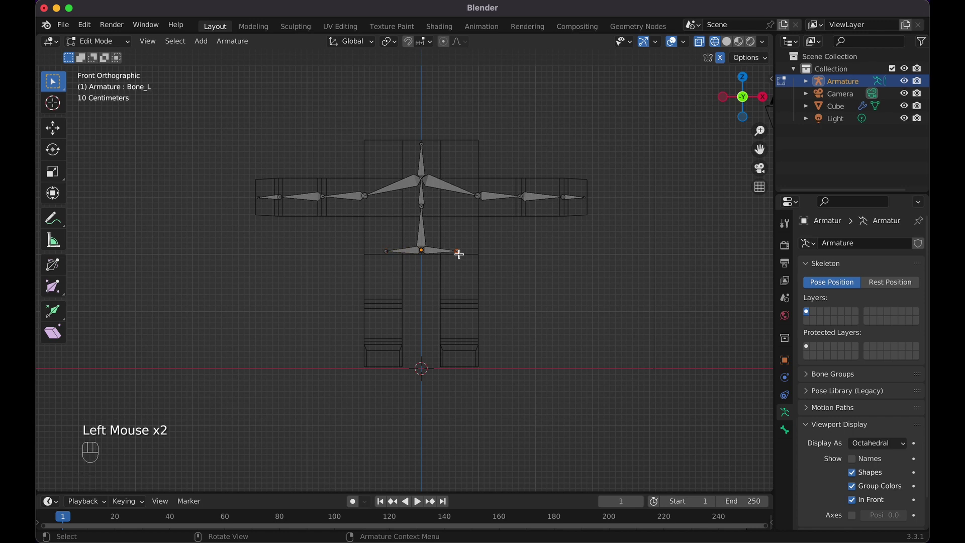
key(e)
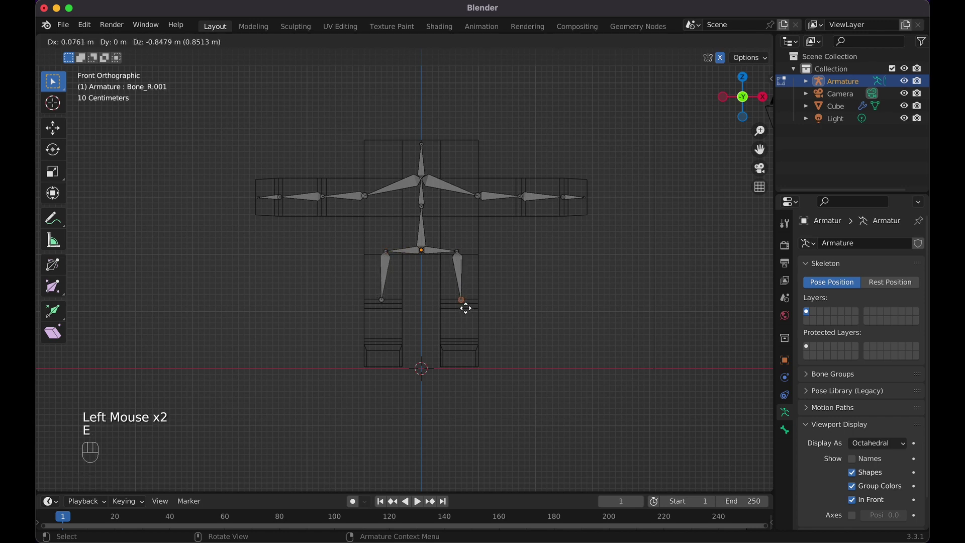
click(464, 313)
key(e)
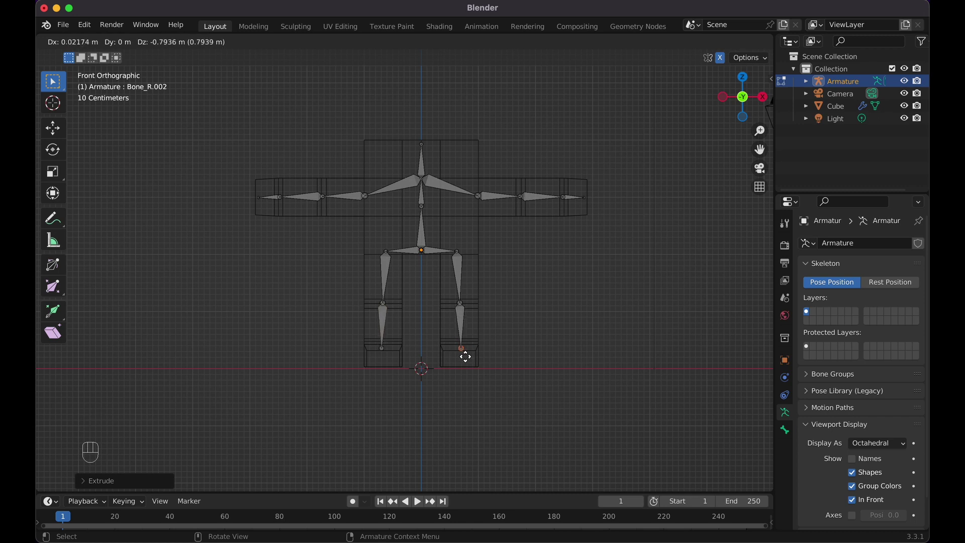
click(463, 354)
In the right side view, extrude the mirrored foot bones about 0.8 m forward and slightly down from the ankles toward the toes
middle_drag(463, 355, 464, 357)
key(KP_3)
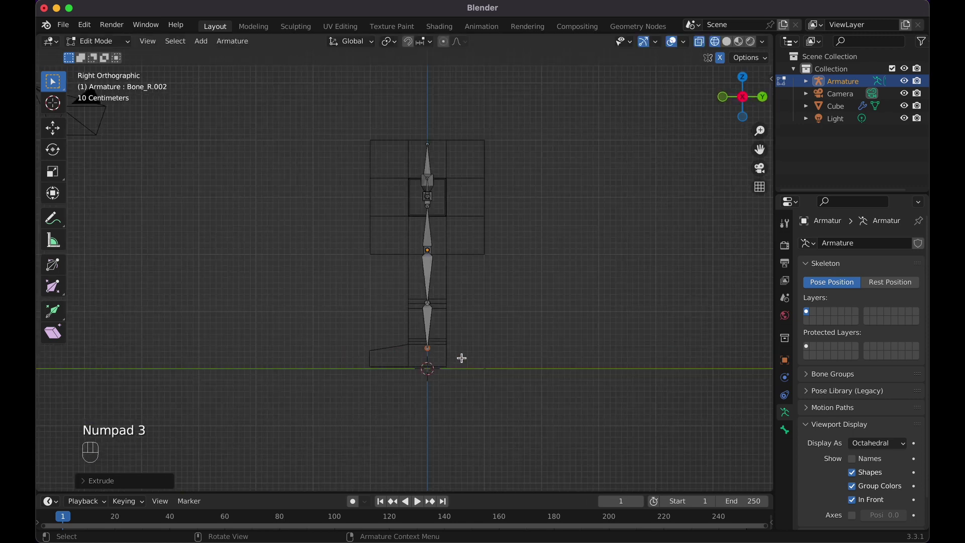
key(e)
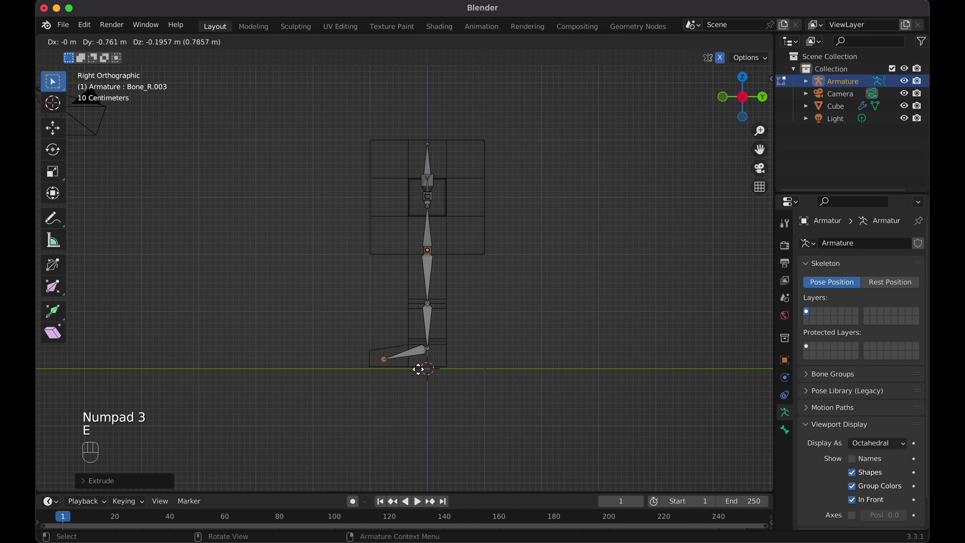
click(417, 369)
Raise the ankle joints about 0.1 m to the ankle loops and shift the knee joints about 0.1 m forward
click(428, 349)
key(g)
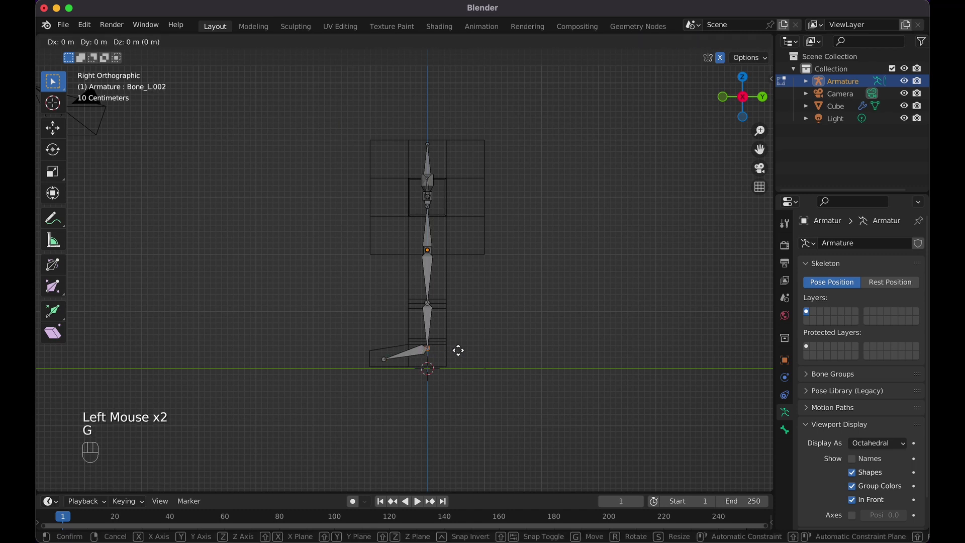
click(457, 344)
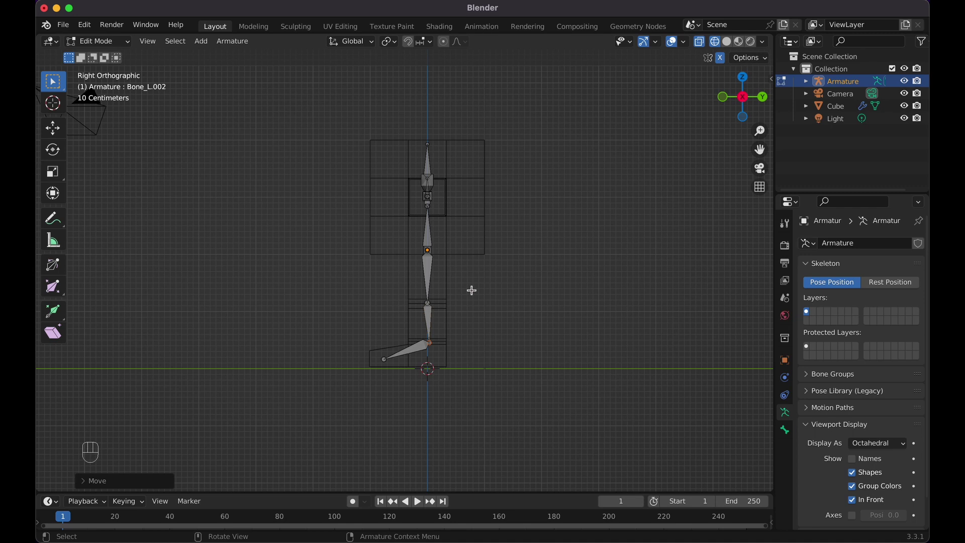
click(427, 302)
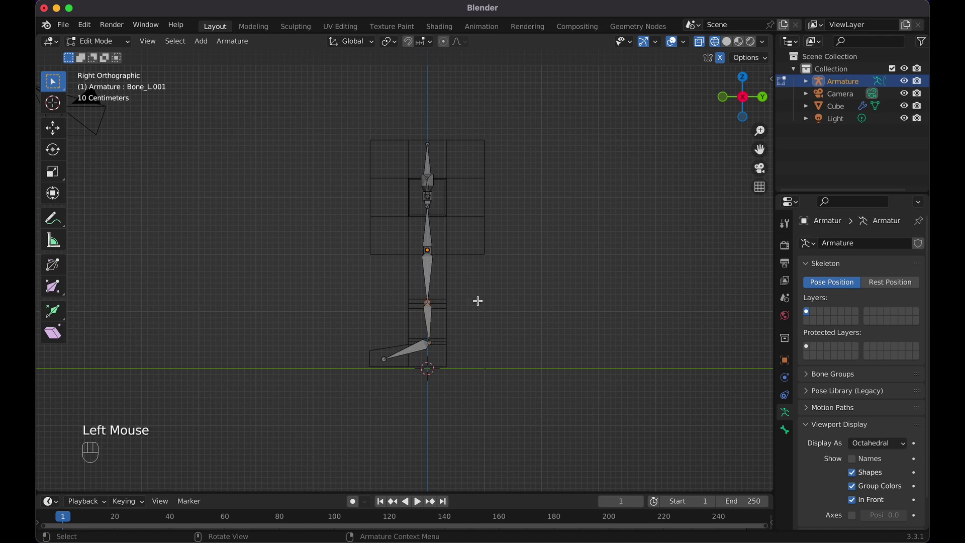
key(g)
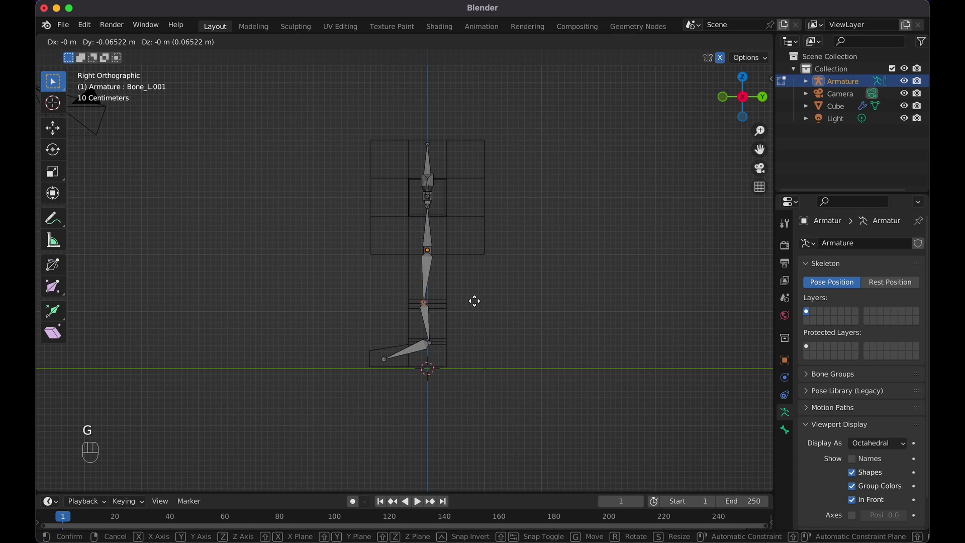
click(471, 300)
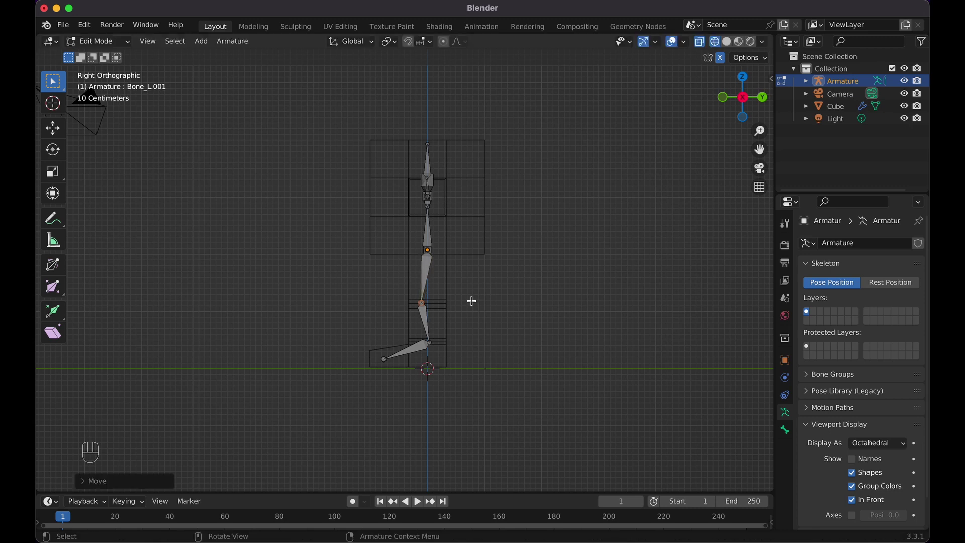
In the top view, move the elbow joints about 0.1 m backward so the arms have a slight bend
middle_drag(444, 290, 442, 287)
key(KP_3)
key(KP_7)
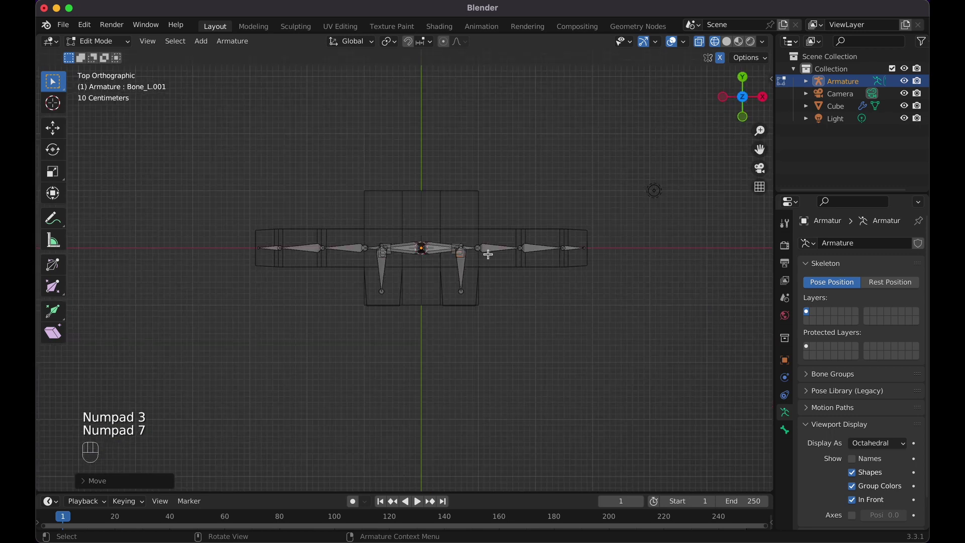
click(529, 256)
key(g)
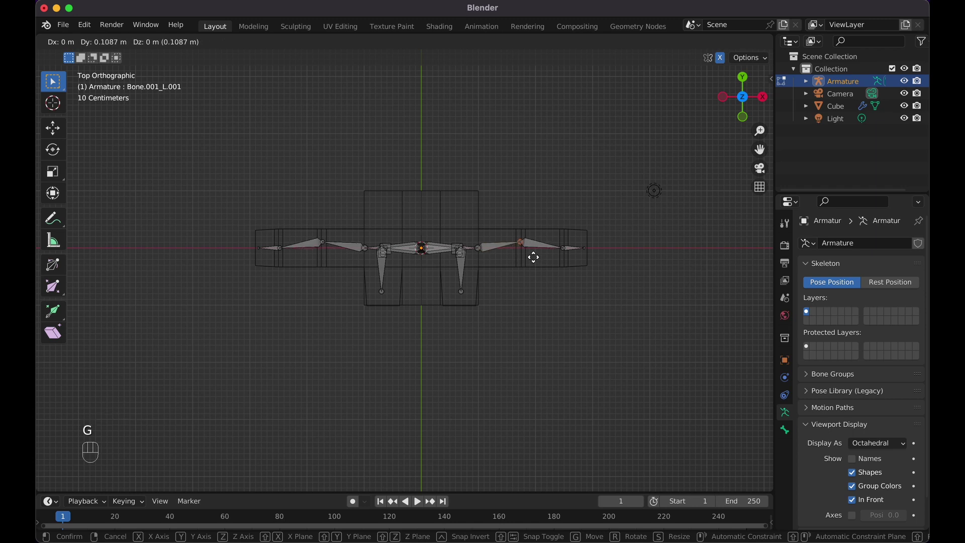
click(534, 257)
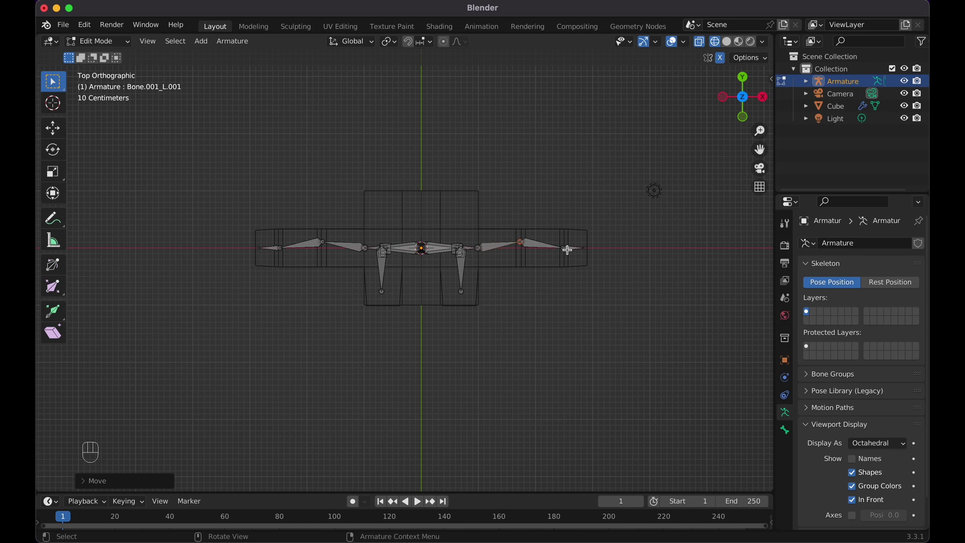
Return the armature to Object Mode in the front view and display the scene in solid shading
scroll(567, 249, down, 10)
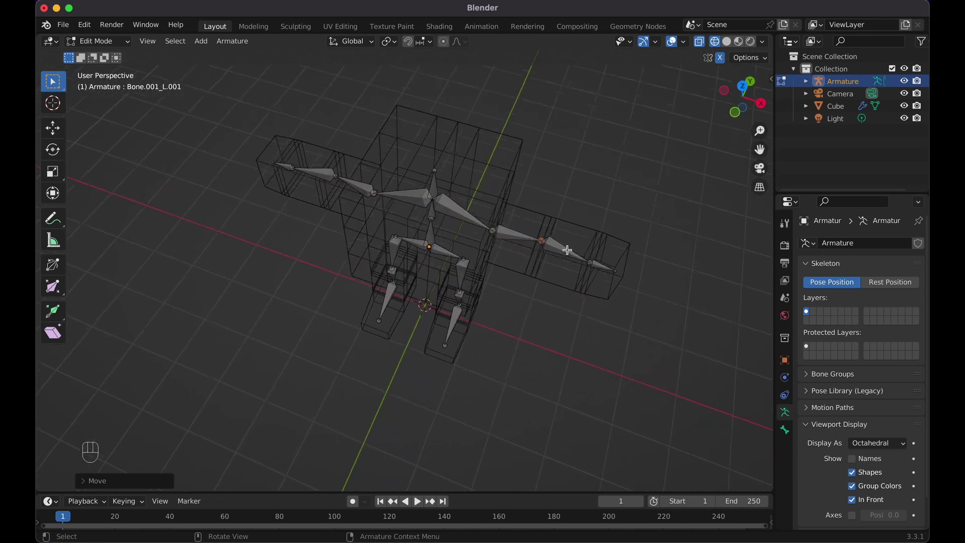
scroll(572, 249, down, 10)
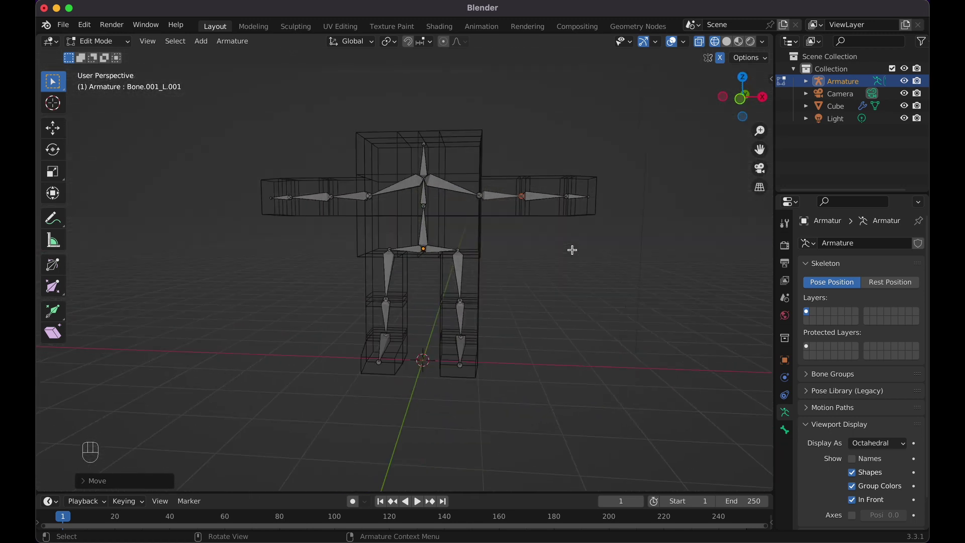
scroll(572, 250, down, 5)
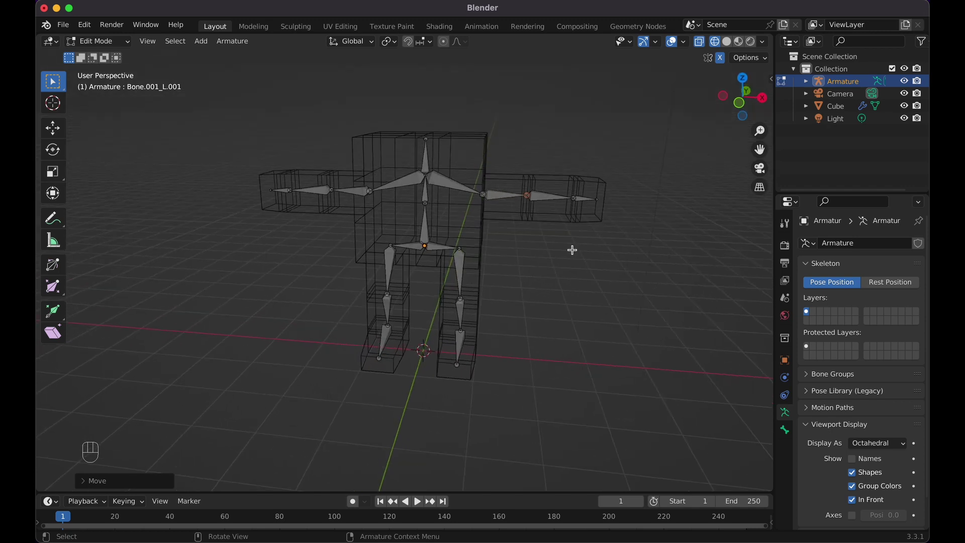
key(KP_1)
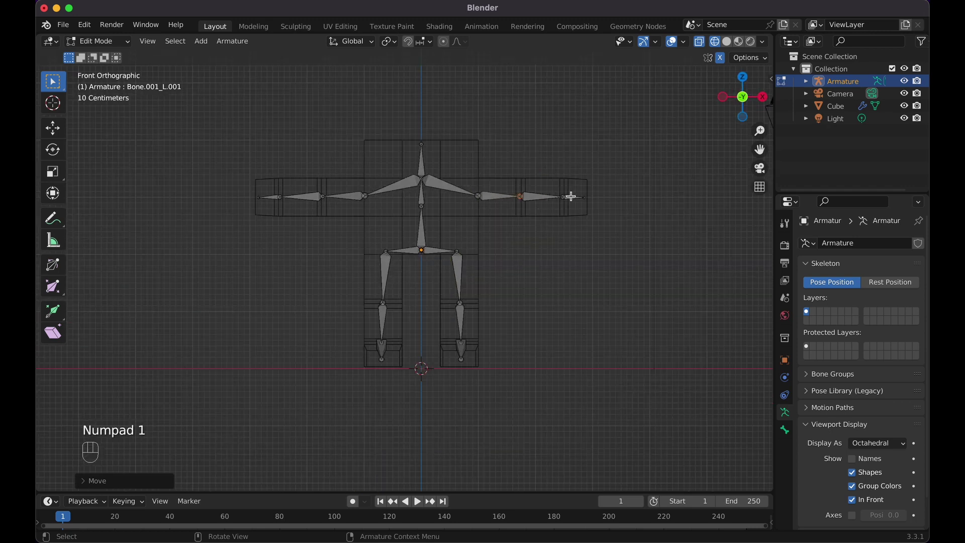
key(Tab)
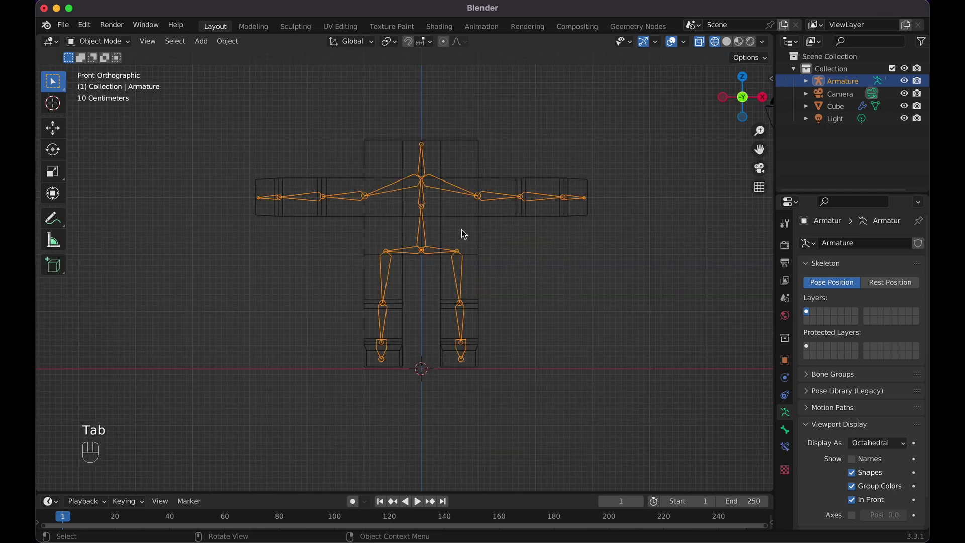
click(726, 42)
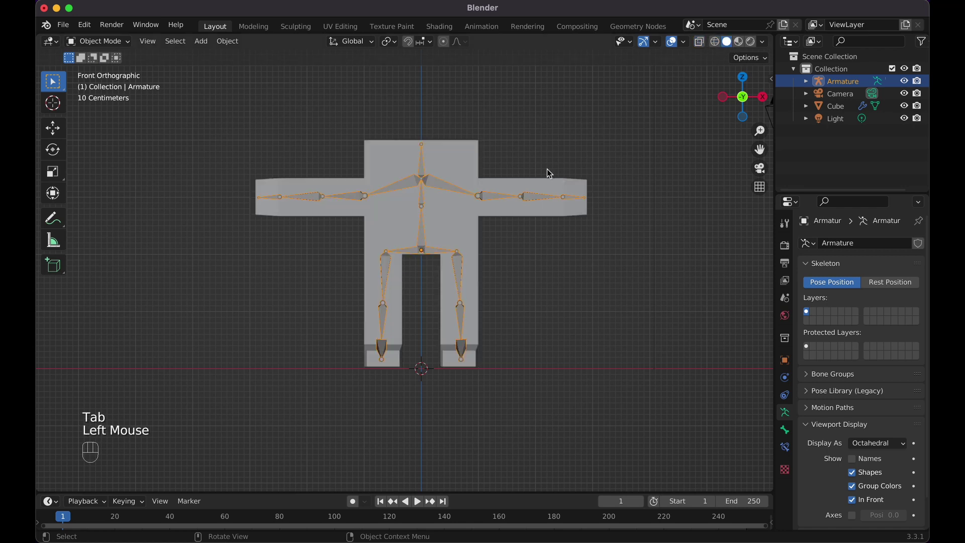
Parent the character mesh to the armature with automatic weights
click(471, 217)
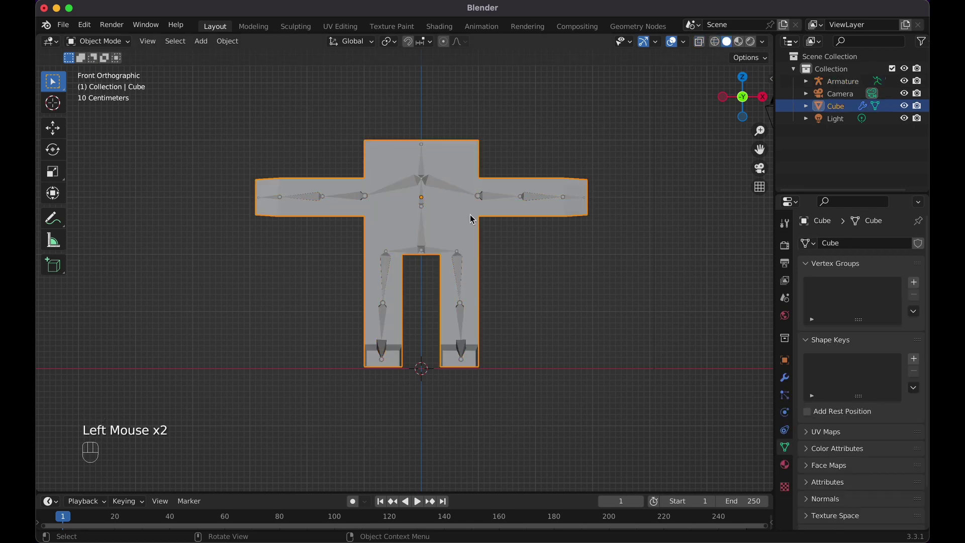
shift+click(422, 236)
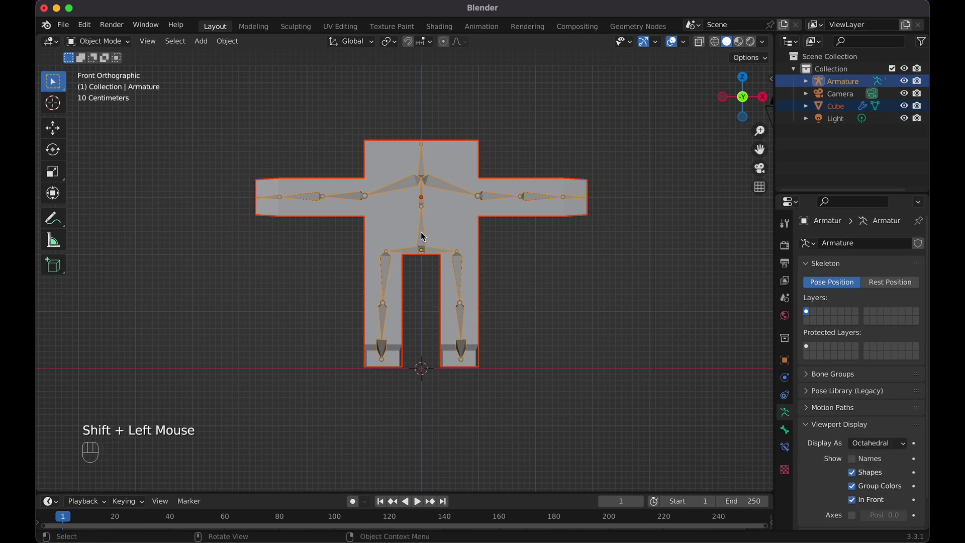
key(super+p)
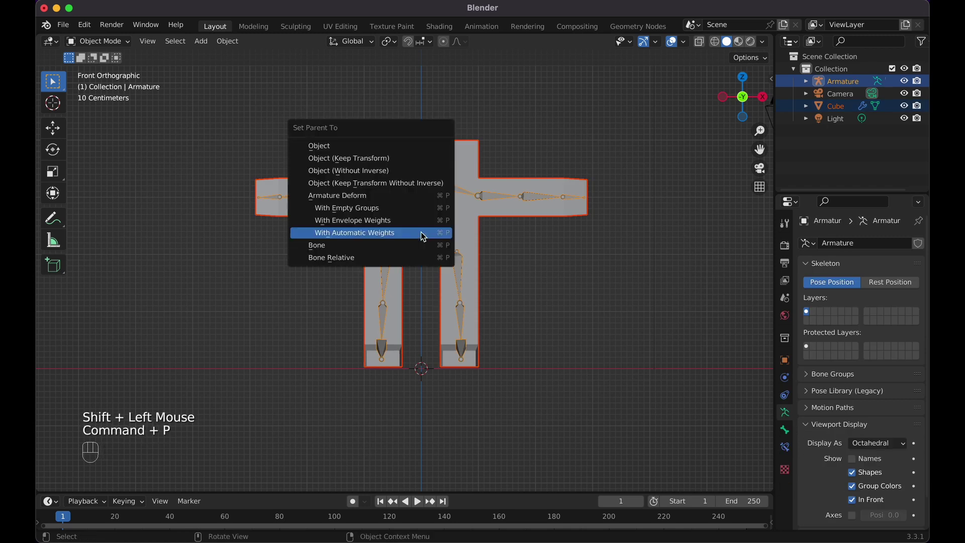
click(422, 233)
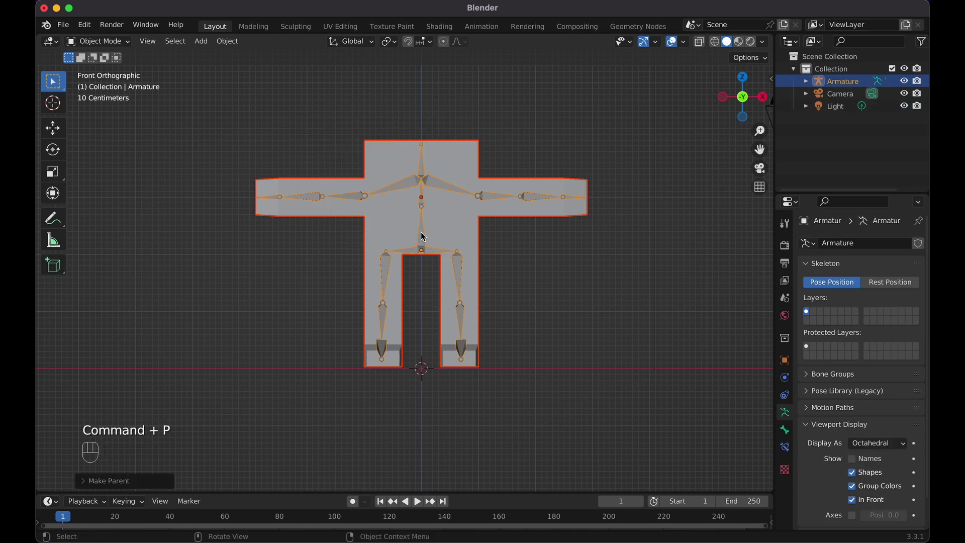
Select only the armature and switch it to Pose Mode
click(524, 199)
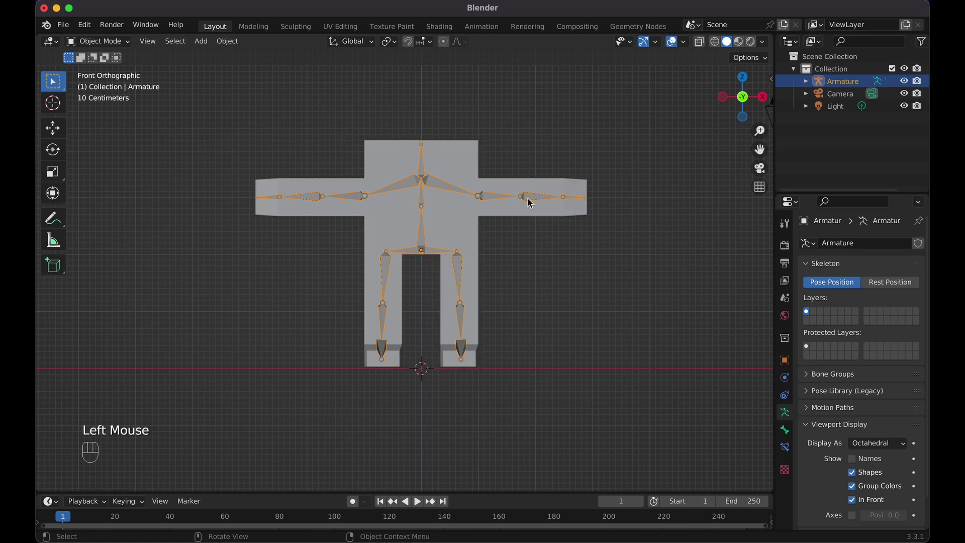
key(ctrl+Tab)
click(535, 200)
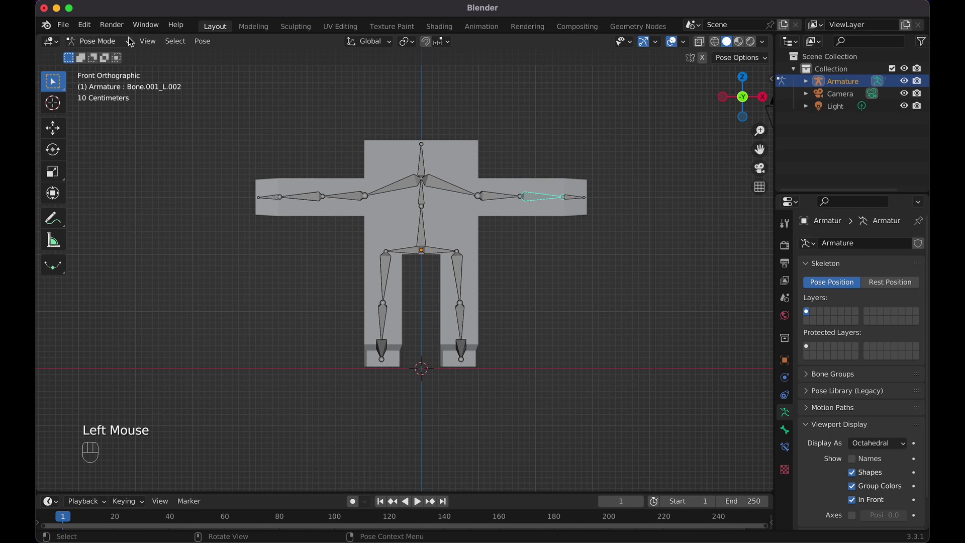
key(ctrl+Tab)
click(545, 199)
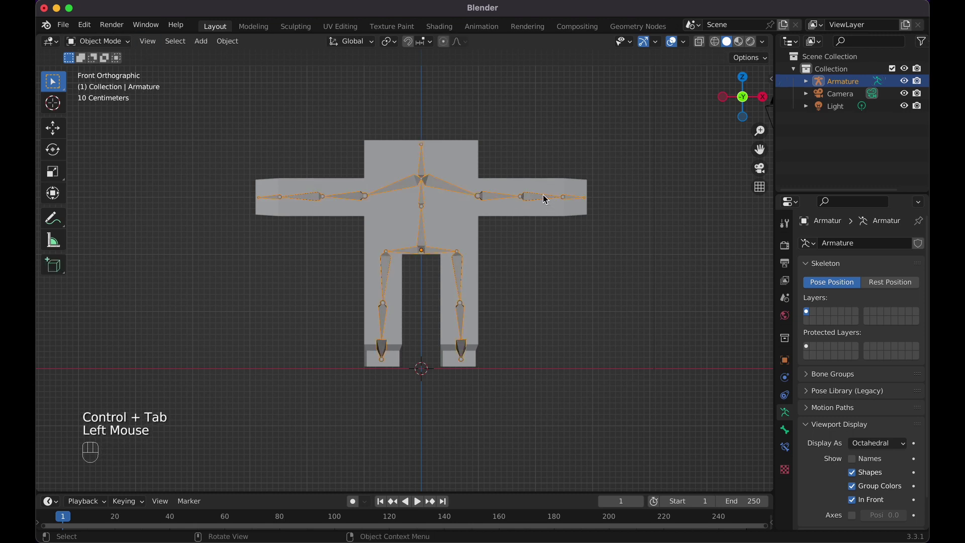
click(98, 41)
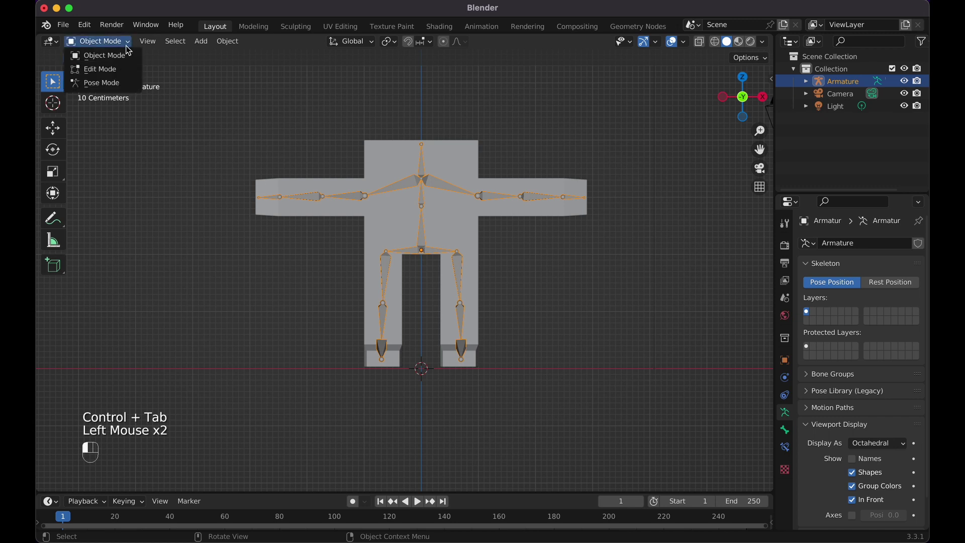
click(119, 83)
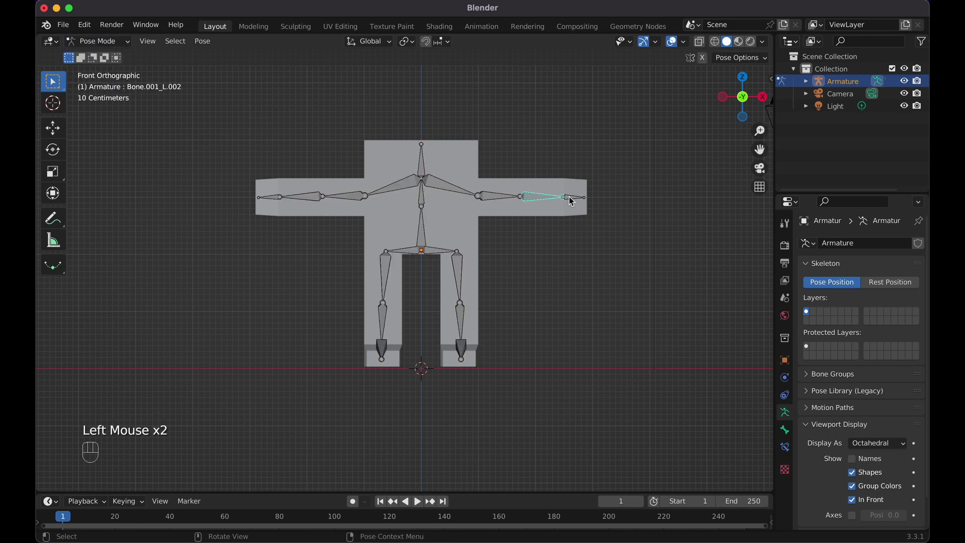
Test how one arm deforms by rotating its forearm, hand and upper arm bones individually, cancelling each rotation
key(g)
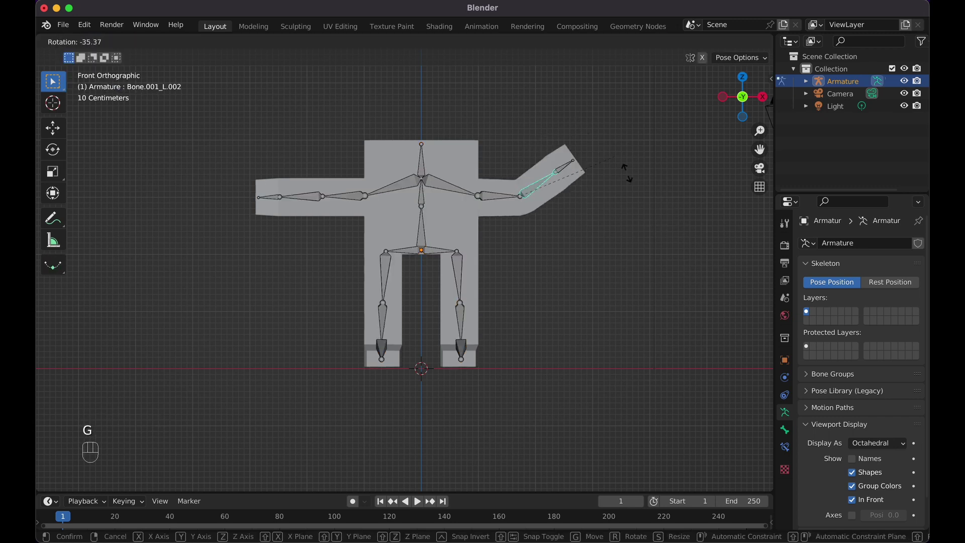
key(Escape)
click(582, 199)
key(r)
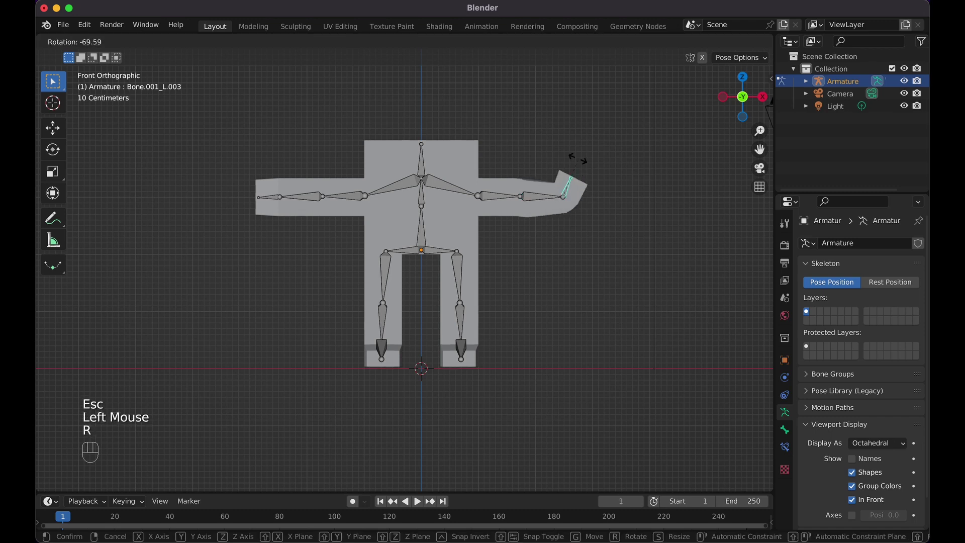
key(Escape)
click(543, 200)
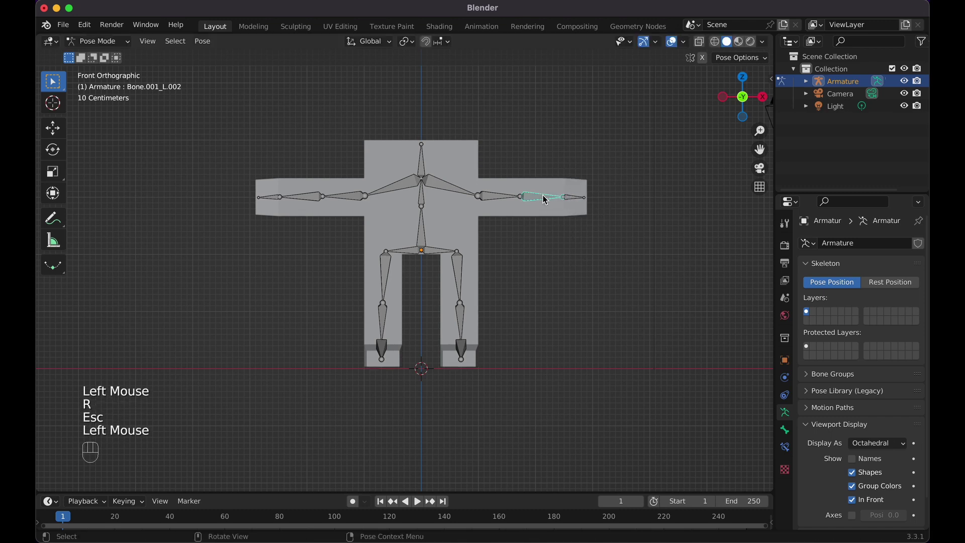
key(r)
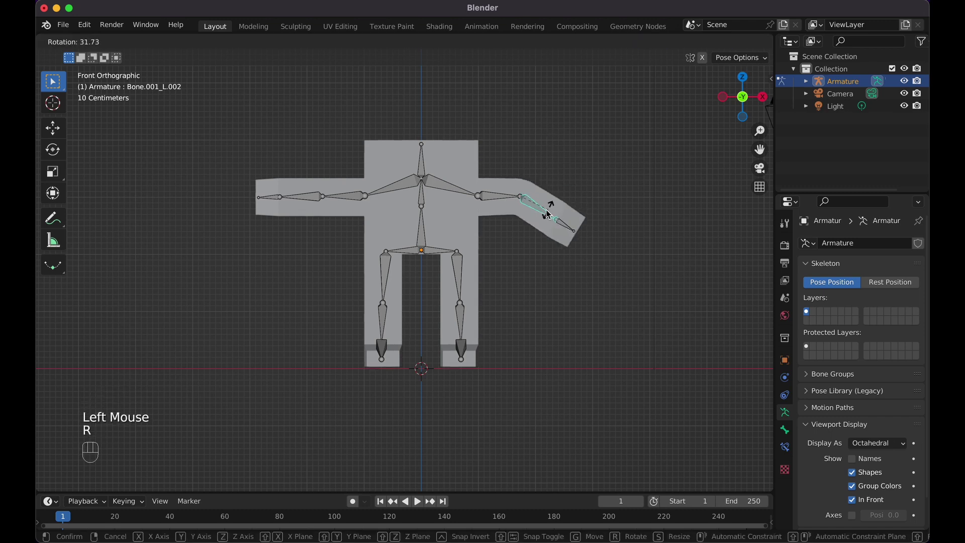
key(Escape)
click(511, 202)
key(g)
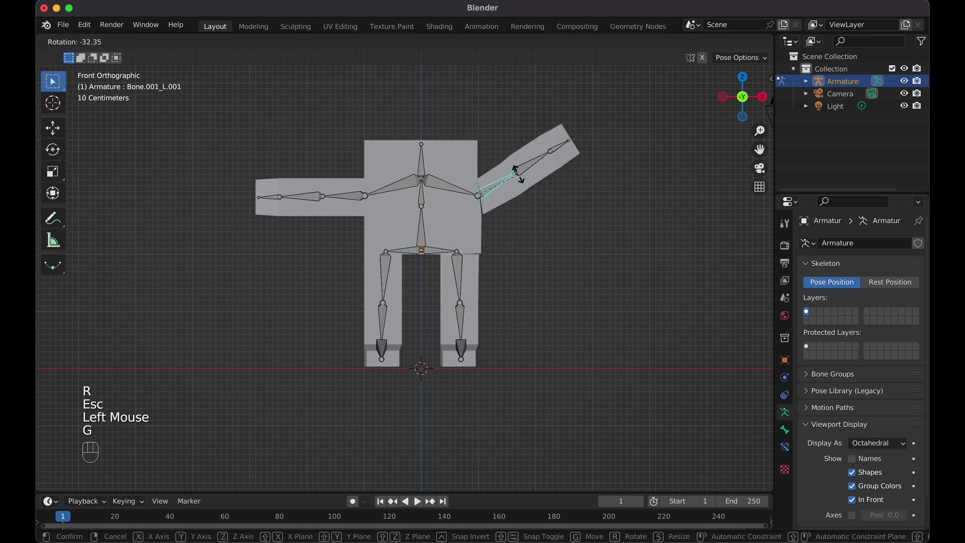
key(Escape)
Test how the leg on the same side deforms by rotating its thigh and shin bones, cancelling each rotation
click(457, 276)
key(r)
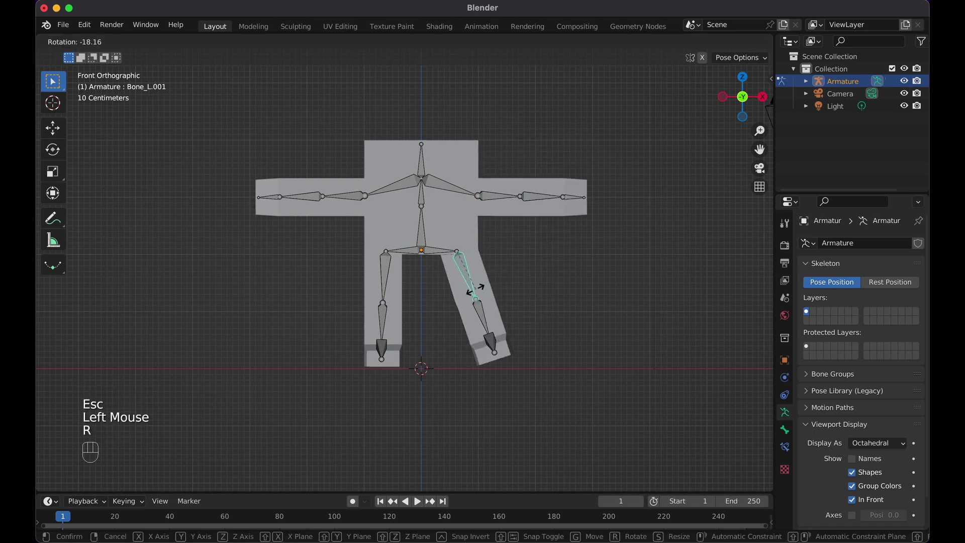
key(Escape)
click(460, 307)
key(g)
key(Escape)
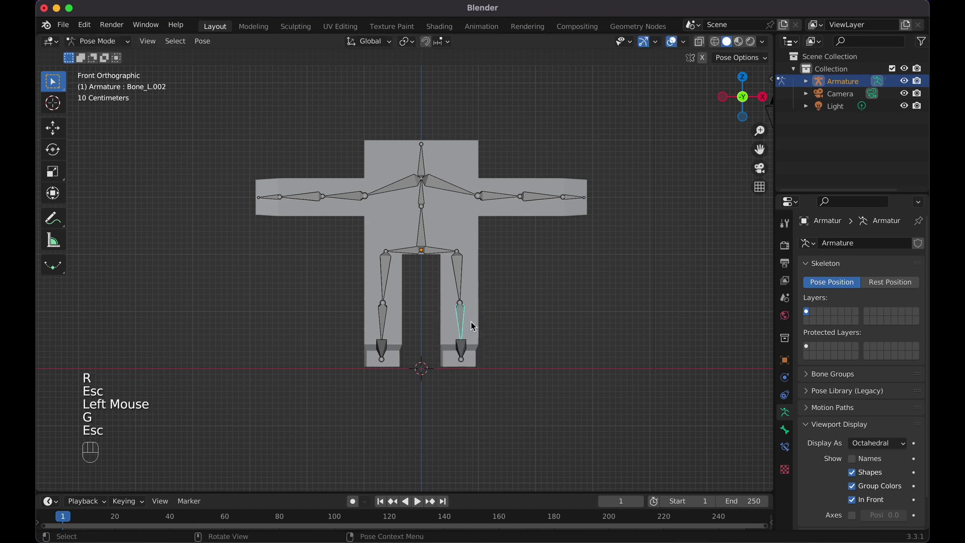
Test how the character's left foot deforms by rotating and moving its foot bone, cancelling the changes
middle_drag(471, 327, 446, 365)
click(446, 366)
key(r)
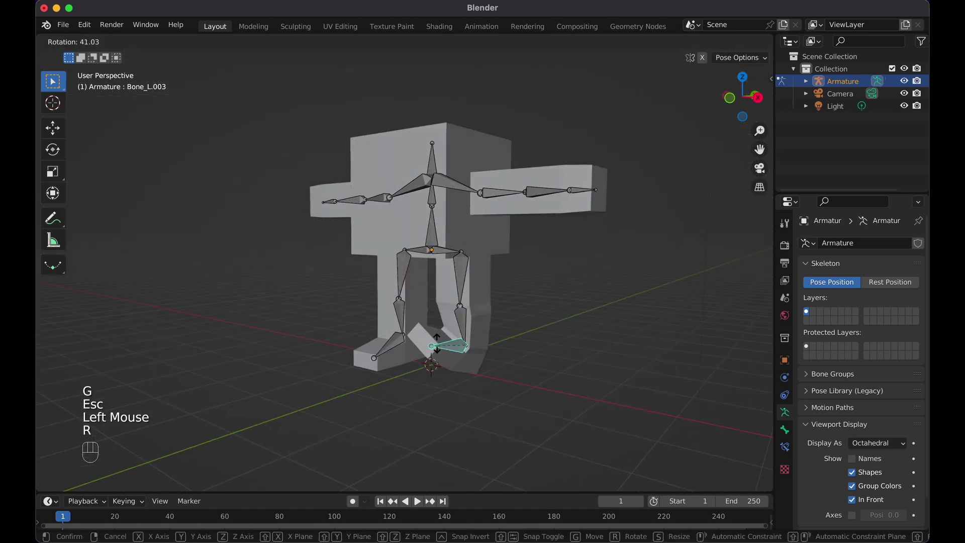
key(g)
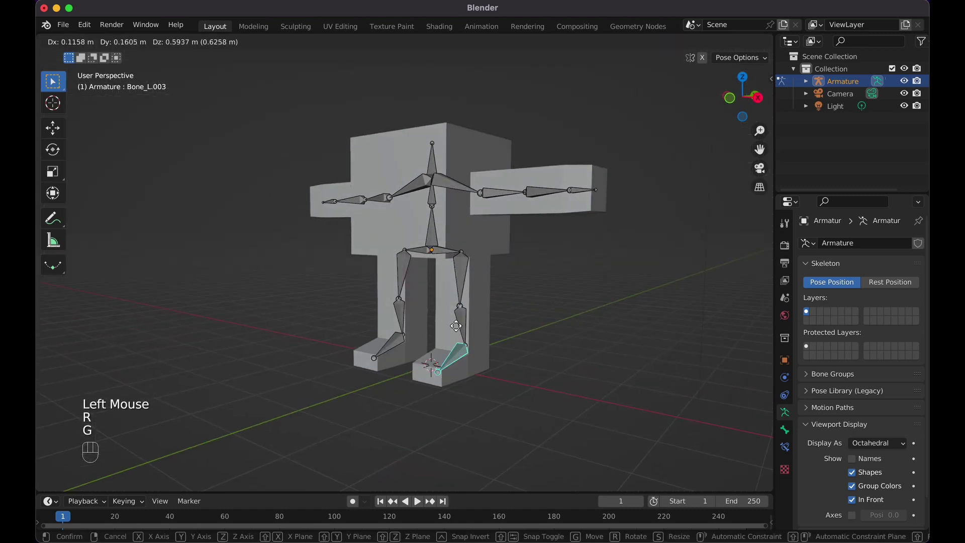
key(r)
key(Escape)
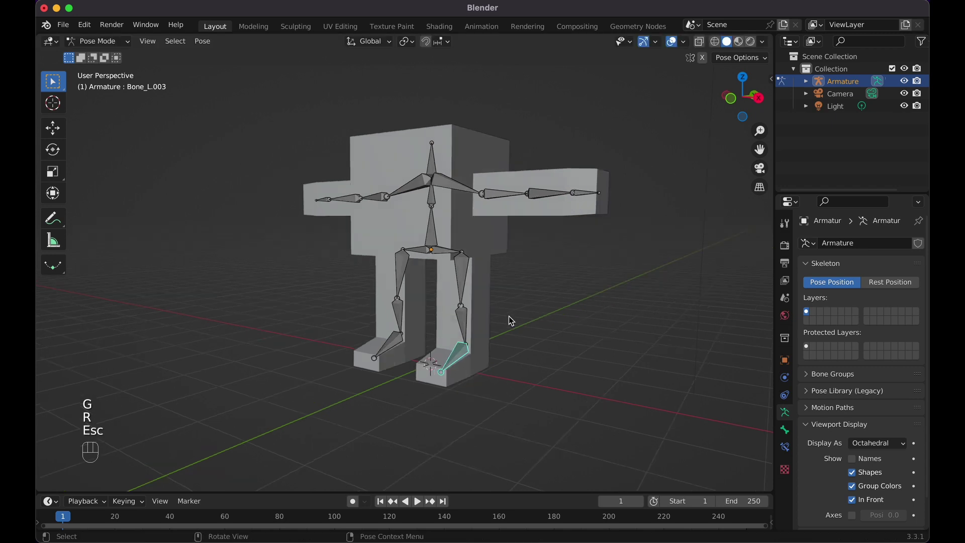
Test how the character's left arm deforms by rotating its upper arm, forearm and hand bones individually, cancelling each rotation
key(KP_1)
click(501, 197)
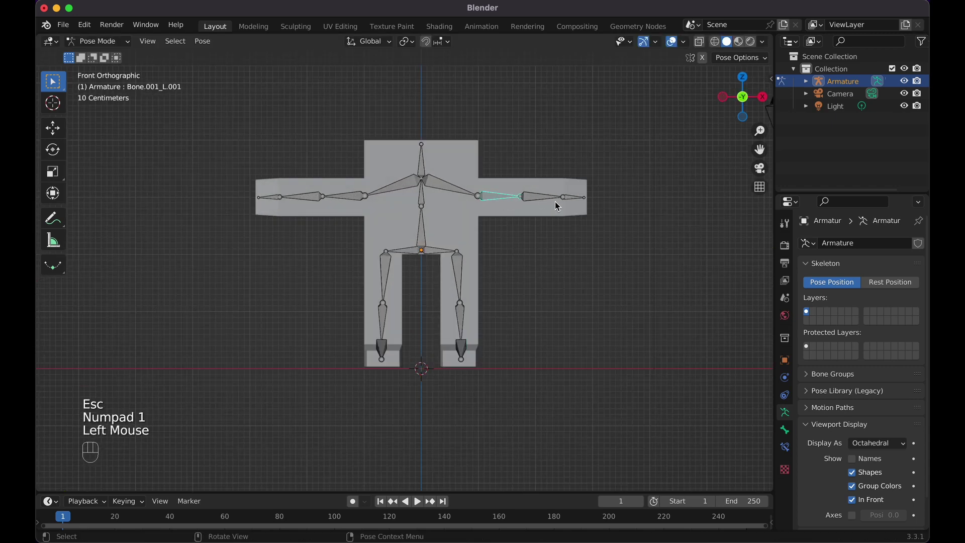
key(r)
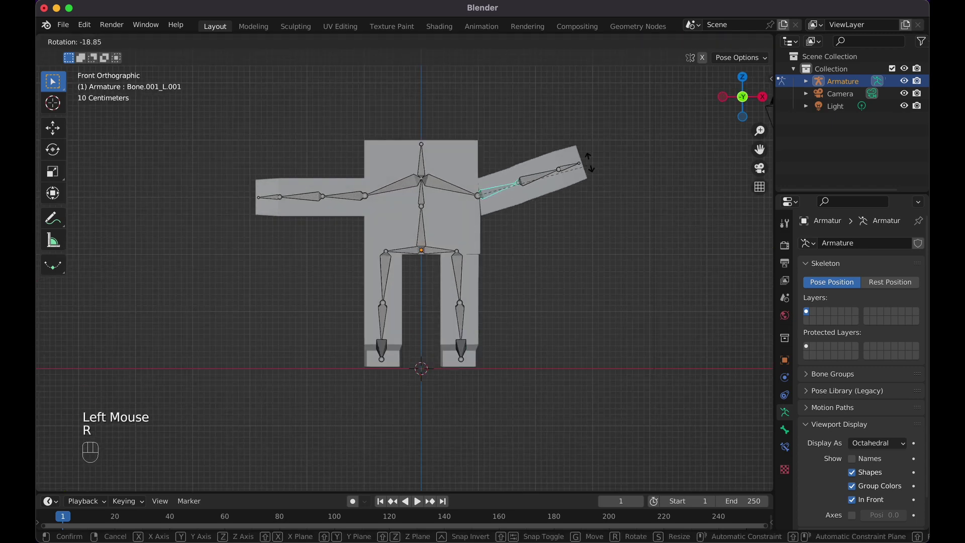
key(Escape)
click(553, 212)
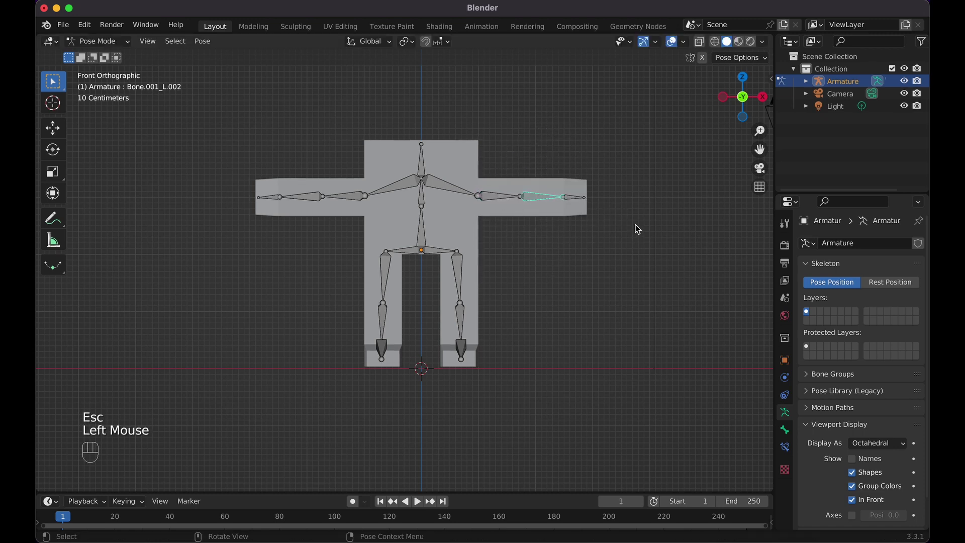
key(g)
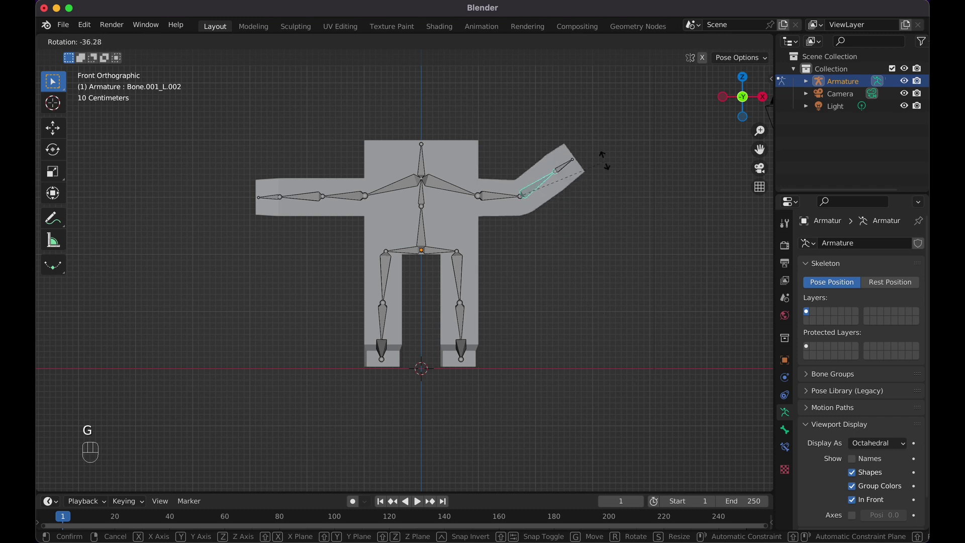
key(Escape)
click(573, 199)
key(g)
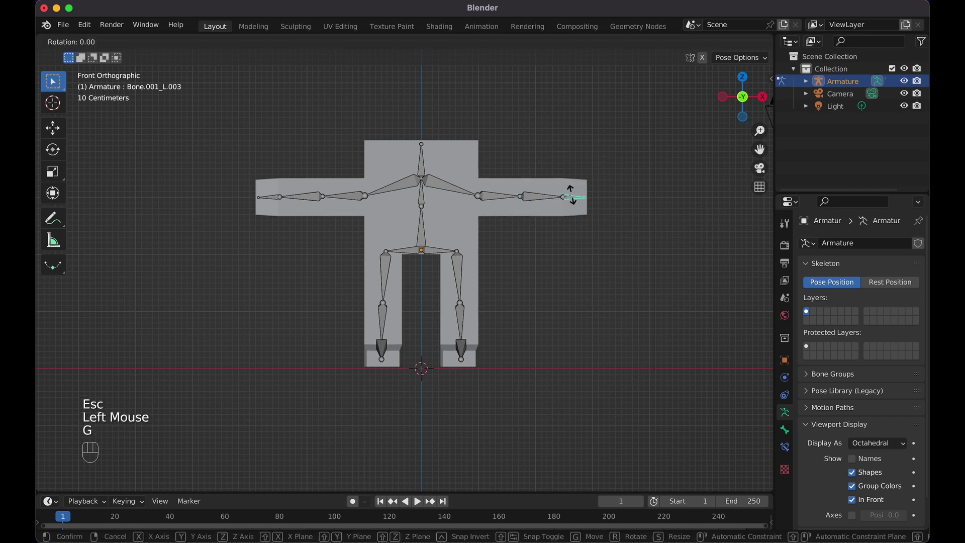
key(Escape)
Rotate the left hand bone upward by about 24° and bend the left forearm bone upward
key(g)
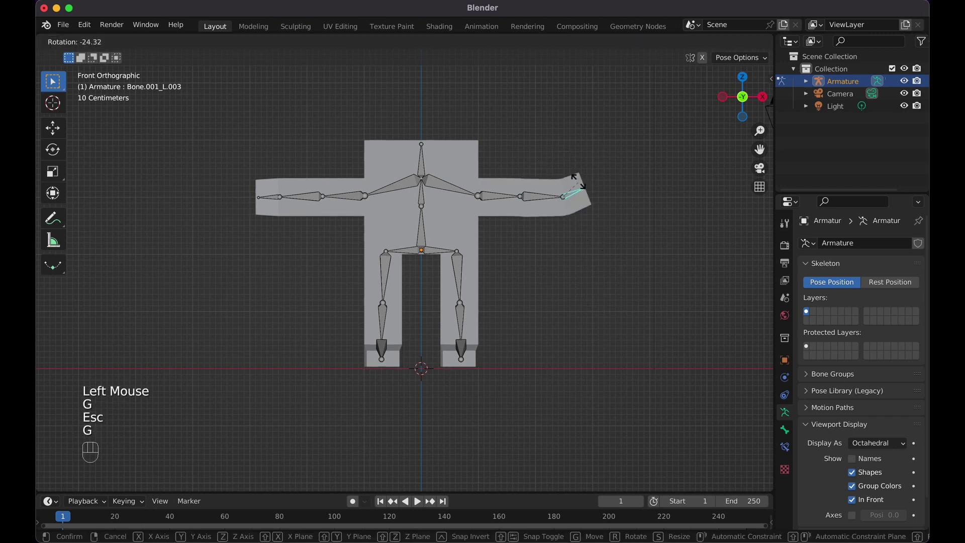
click(581, 186)
click(545, 196)
key(g)
click(543, 180)
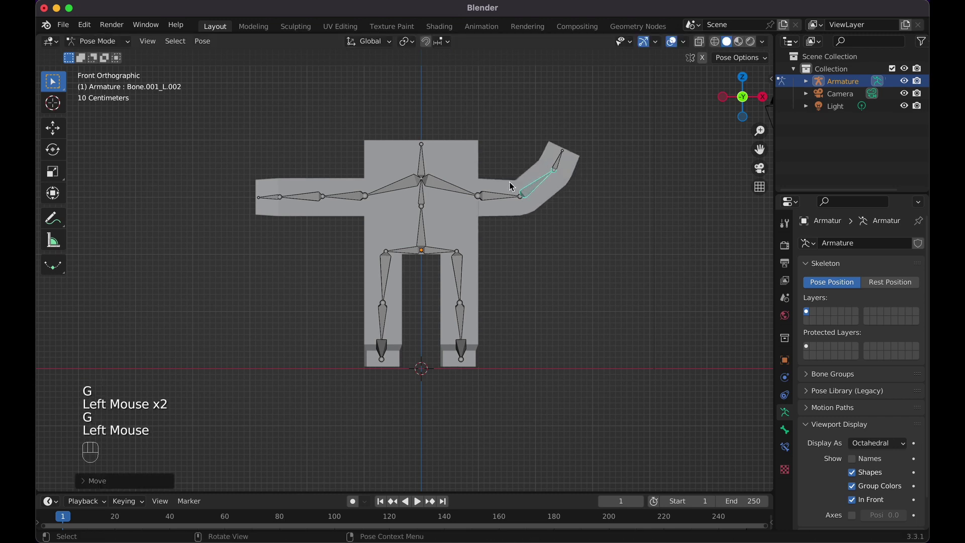
Undo the forearm bend and clear the rotation of the left forearm and hand bones
key(super+z)
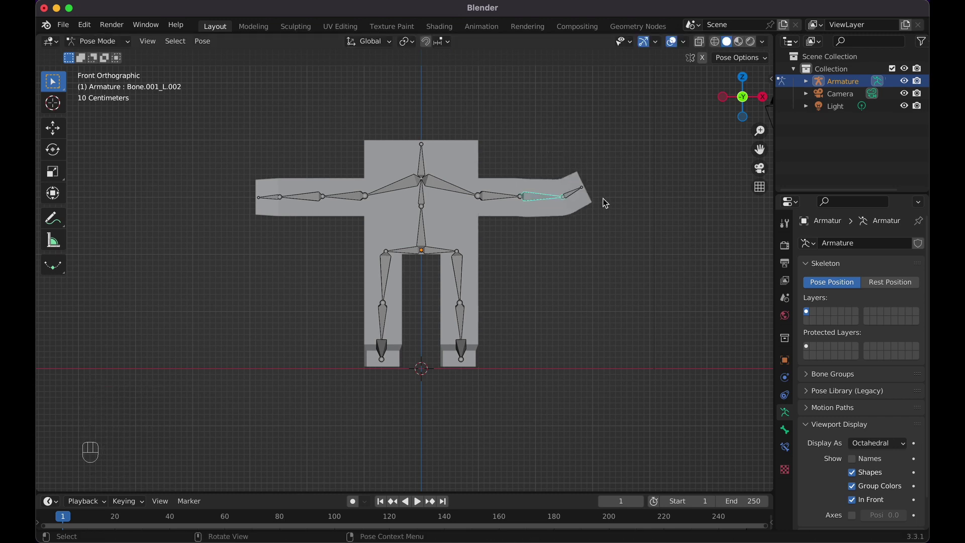
key(alt+r)
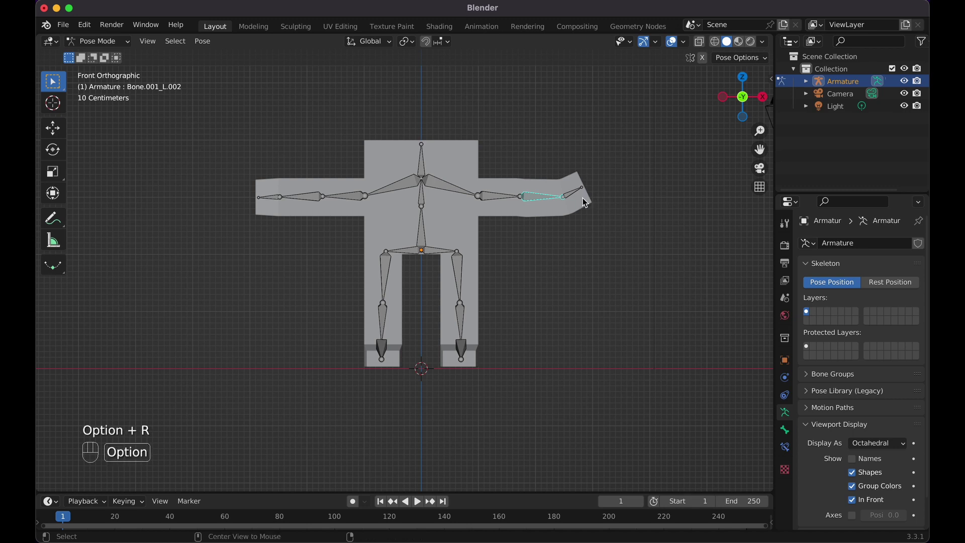
click(576, 197)
key(alt+r)
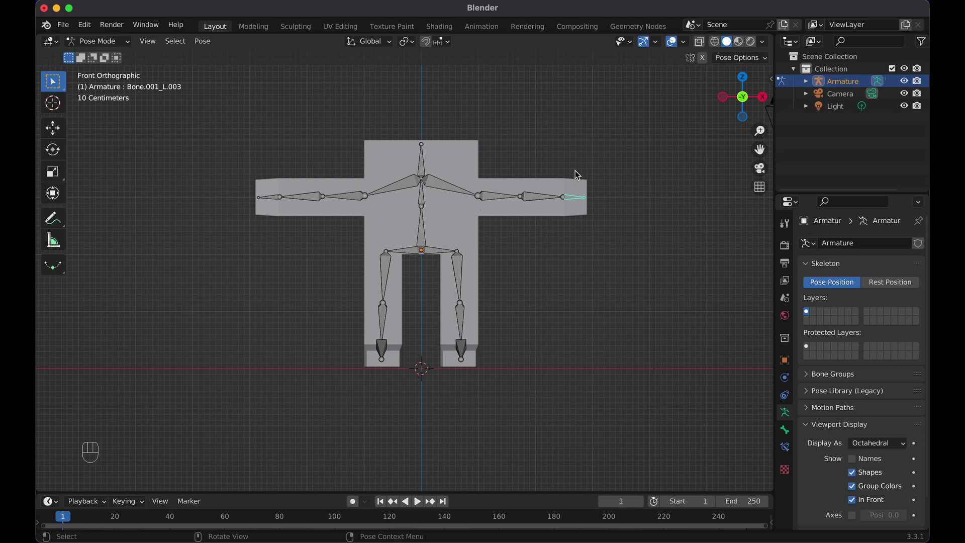
Test the left leg's deformation from the side by swinging its shin, thigh and foot bones individually, cancelling each change
scroll(605, 282, left, 10)
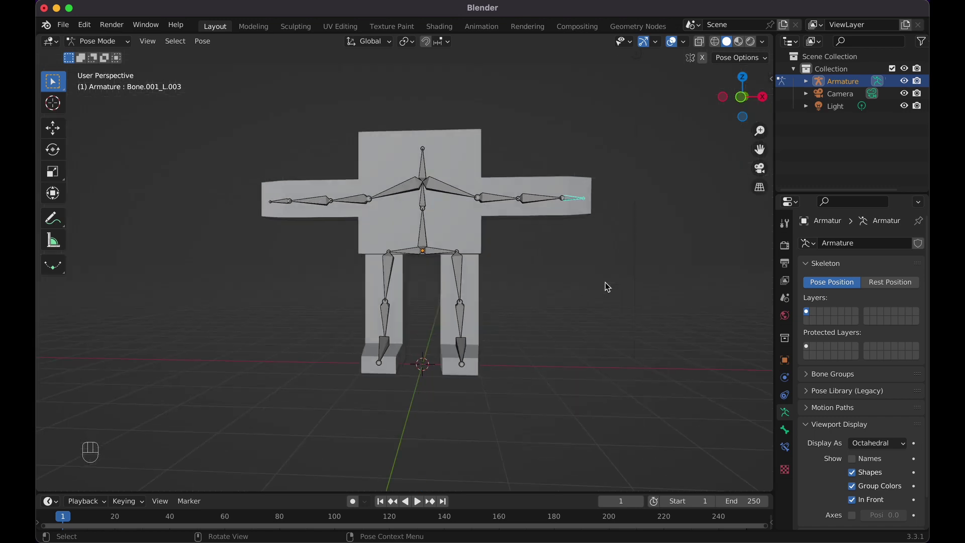
scroll(497, 305, right, 3)
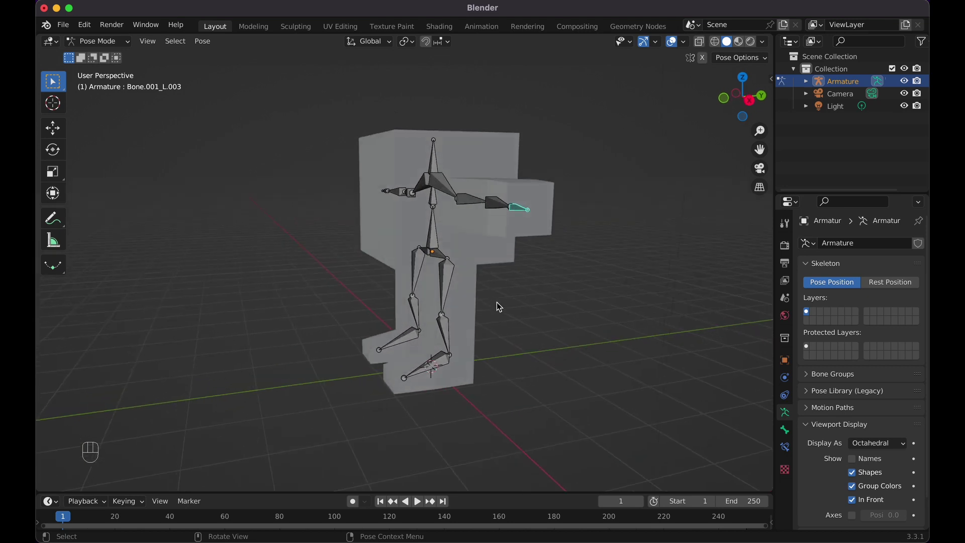
click(442, 329)
key(g)
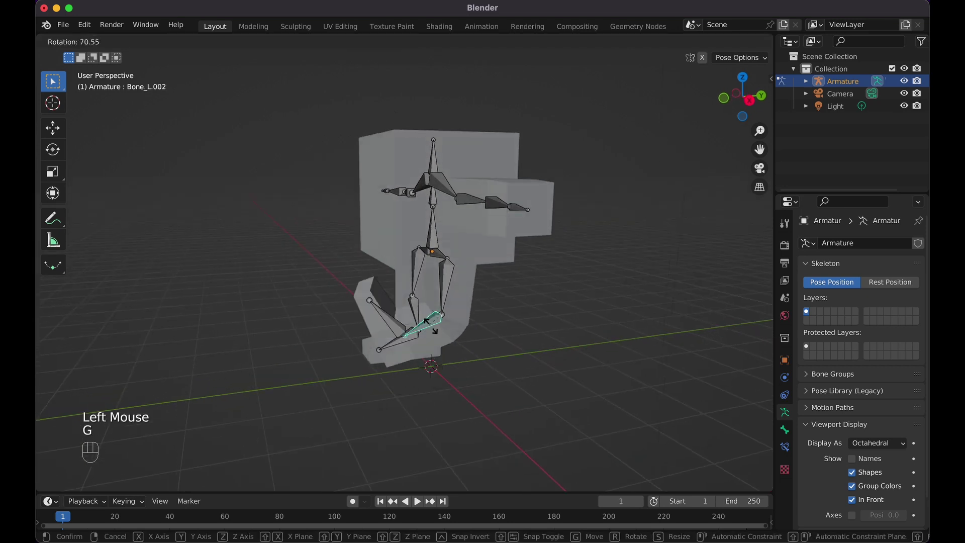
key(Escape)
click(444, 296)
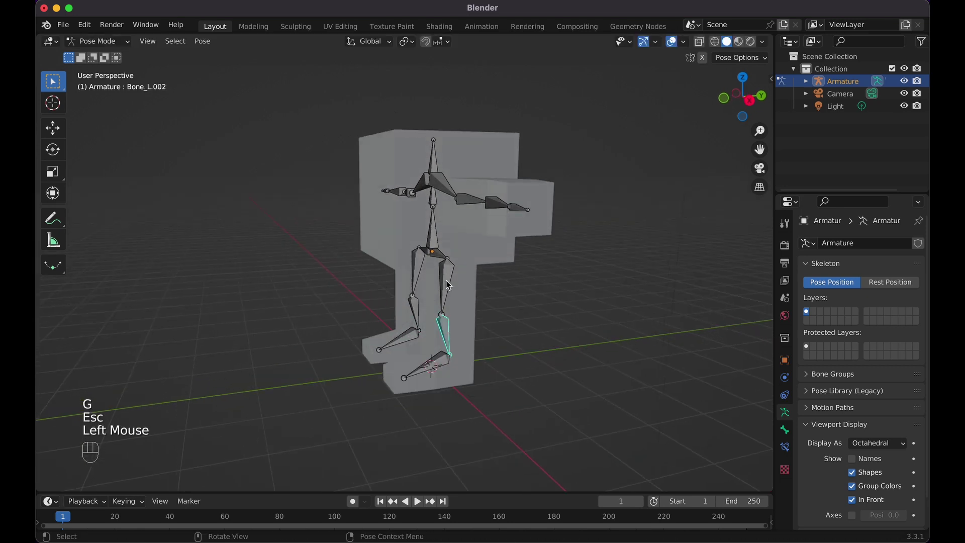
key(g)
key(Escape)
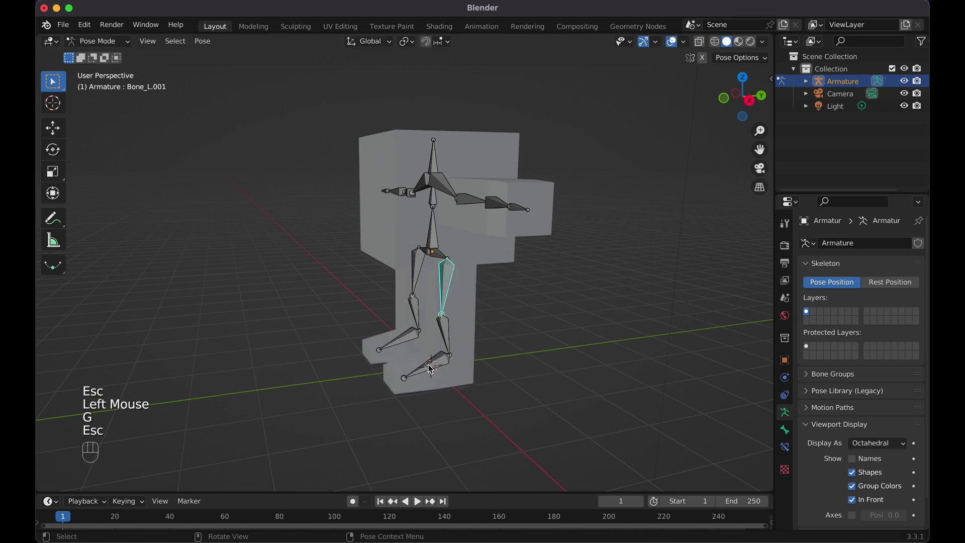
click(431, 370)
key(g)
key(Escape)
scroll(526, 278, right, 2)
middle_drag(526, 277, 476, 305)
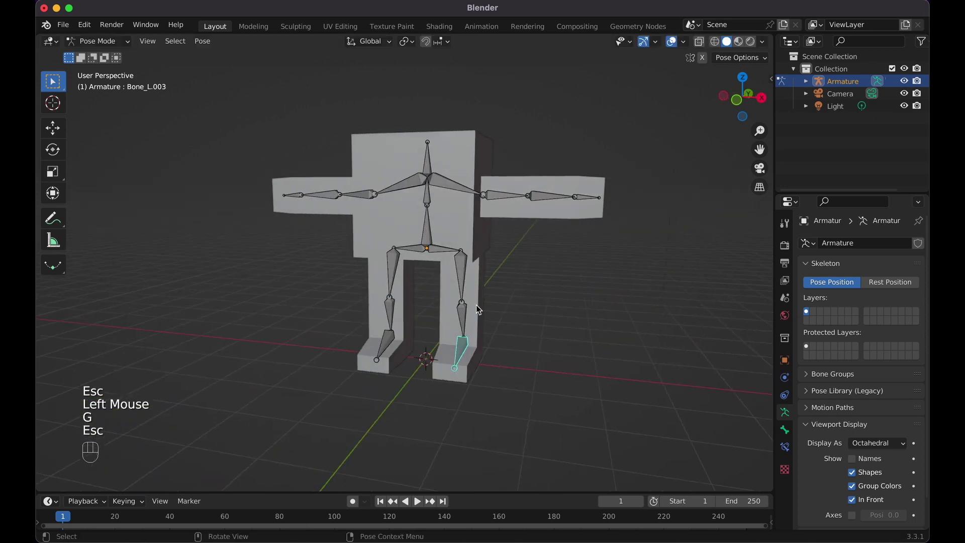
scroll(504, 285, right, 5)
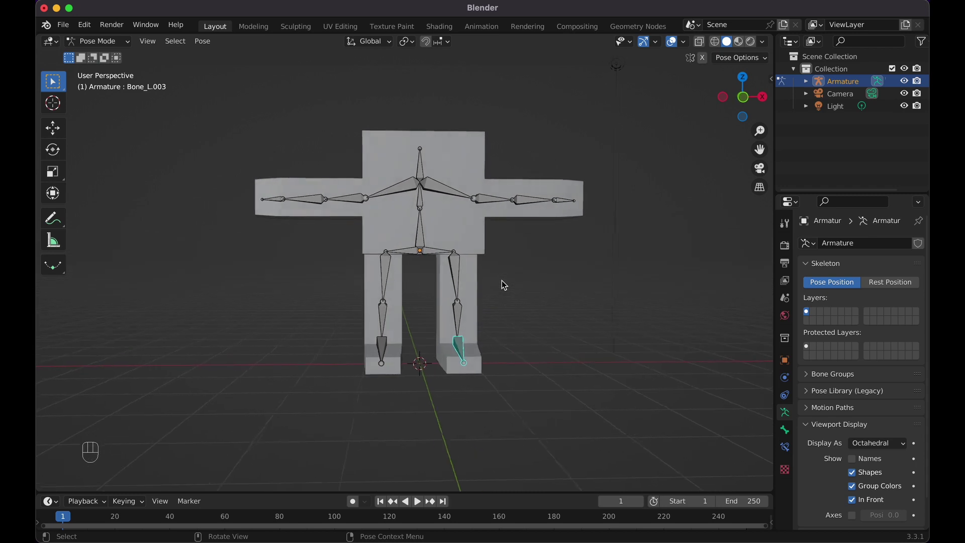
scroll(502, 280, left, 5)
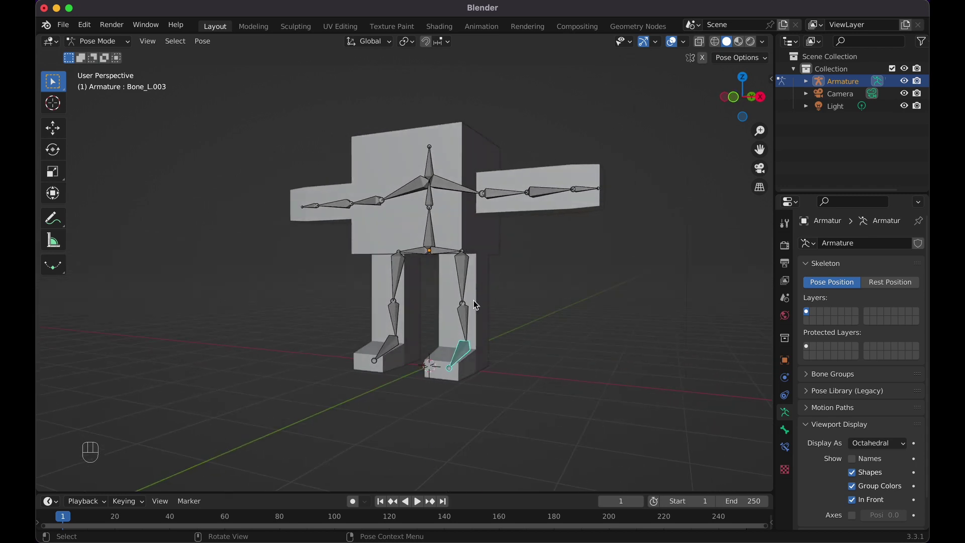
scroll(490, 281, right, 5)
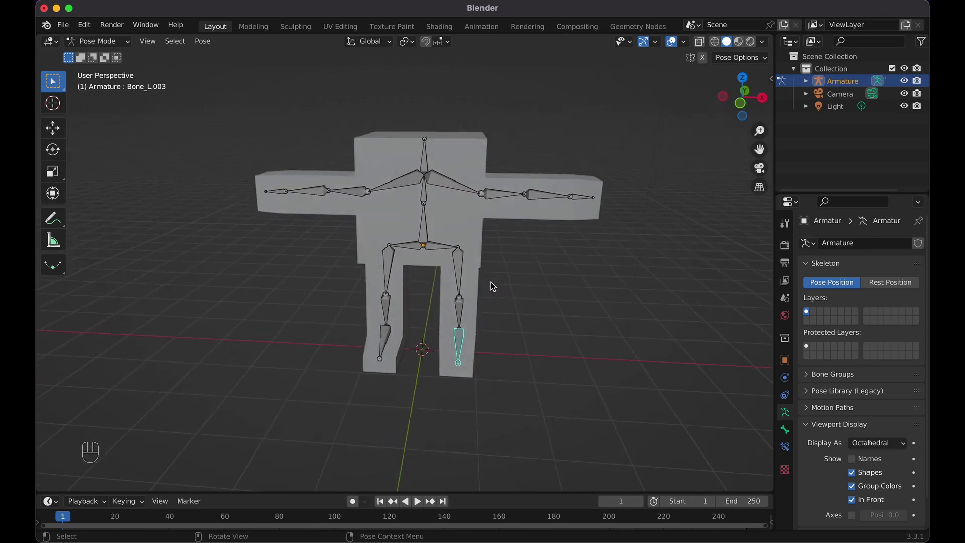
Switch the armature from Pose Mode to Edit Mode
key(KP_1)
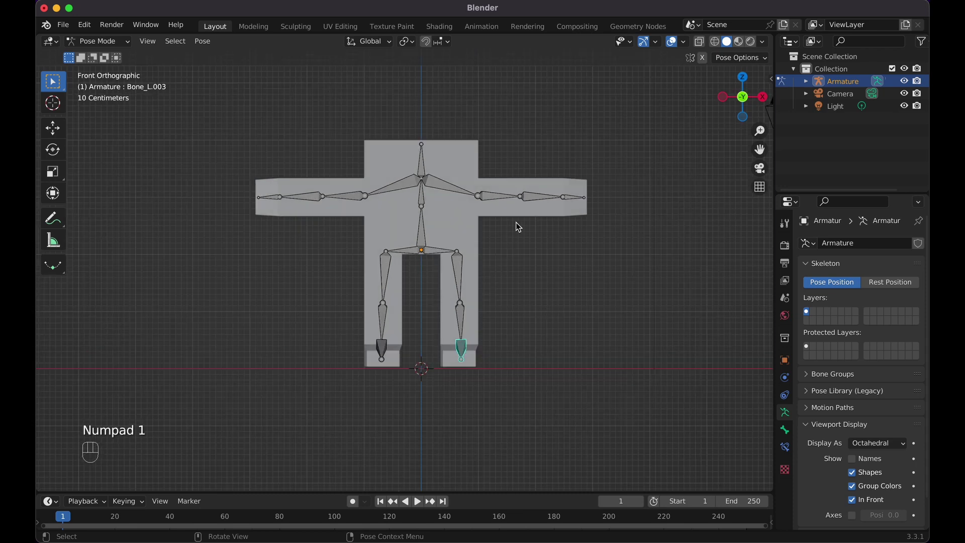
click(98, 41)
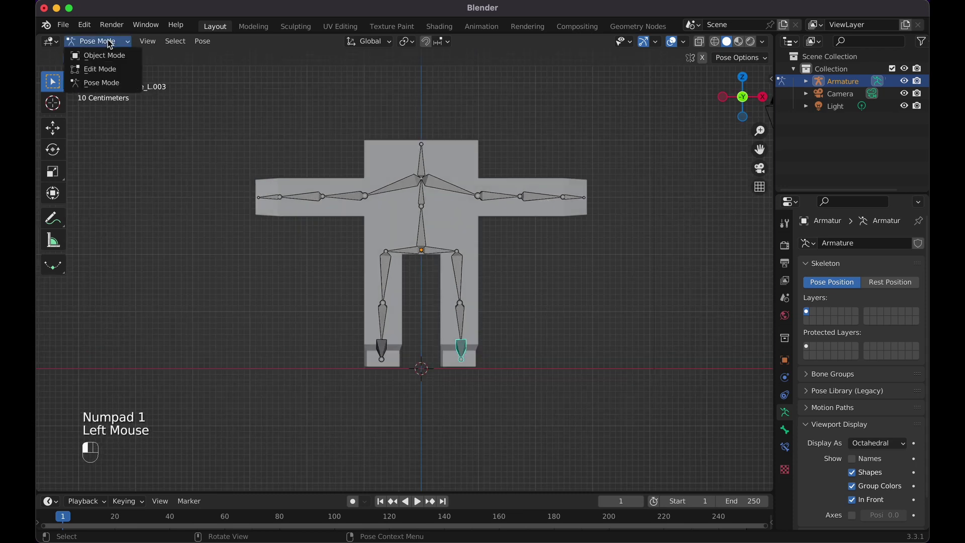
click(98, 67)
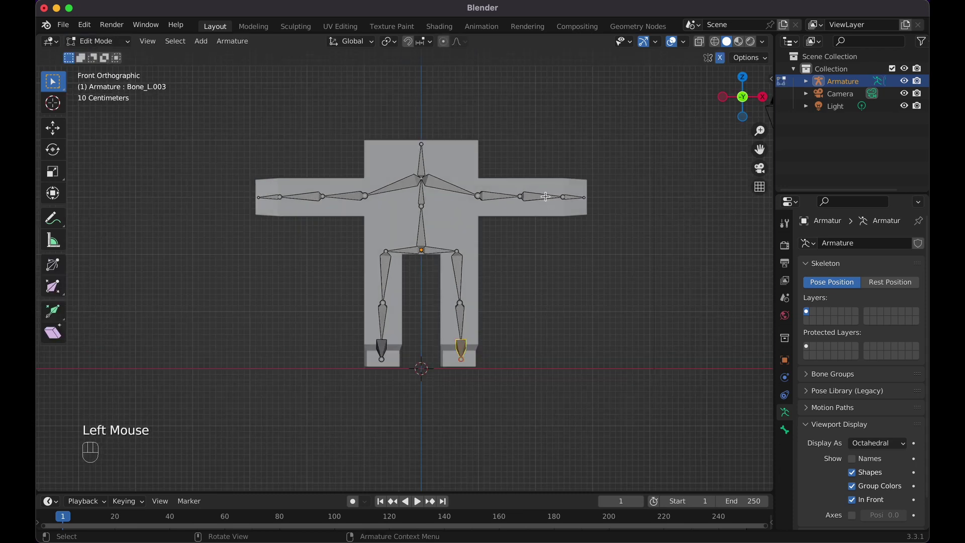
Extrude a mirrored bone about 0.75 m straight outward along X from the left wrist joint, past the hand
click(545, 196)
scroll(579, 196, up, 2)
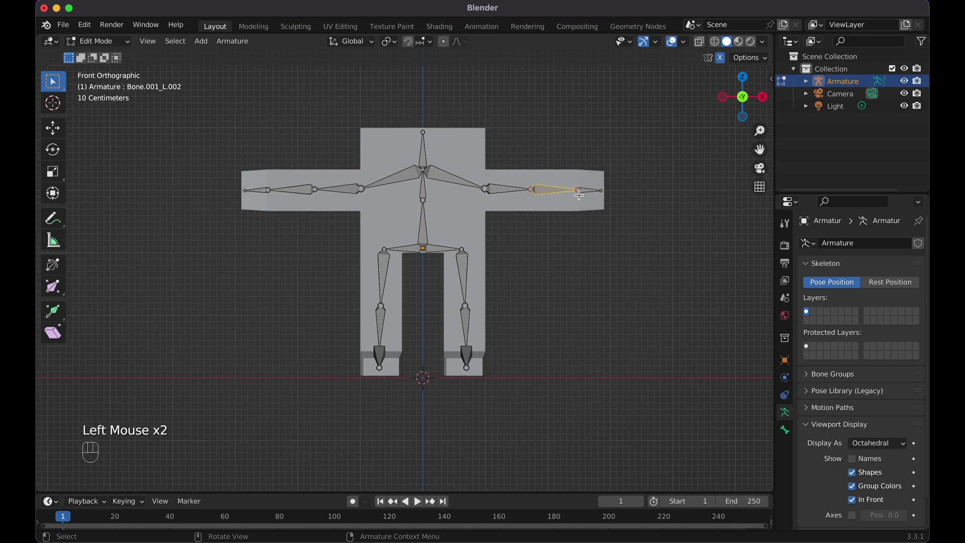
shift+scroll(579, 194, up, 2)
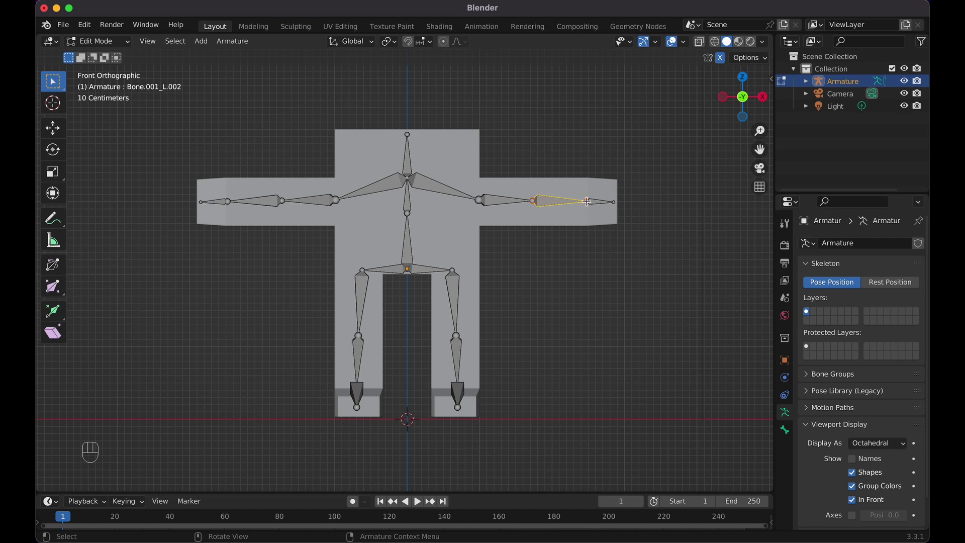
click(586, 201)
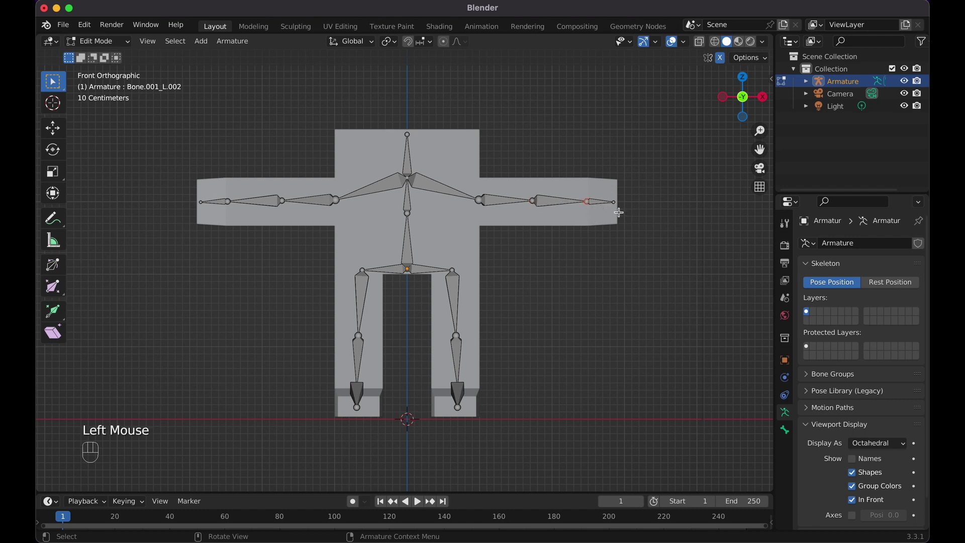
key(e)
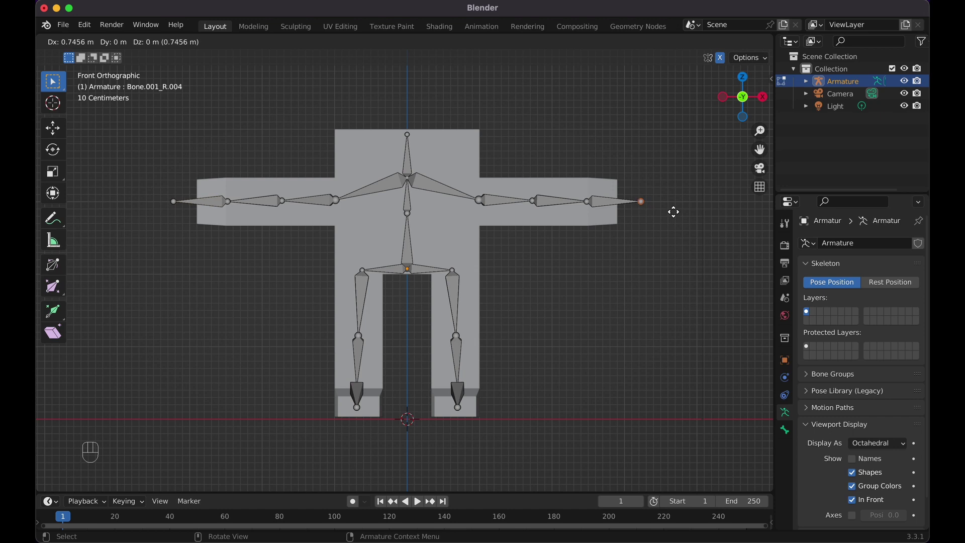
click(673, 212)
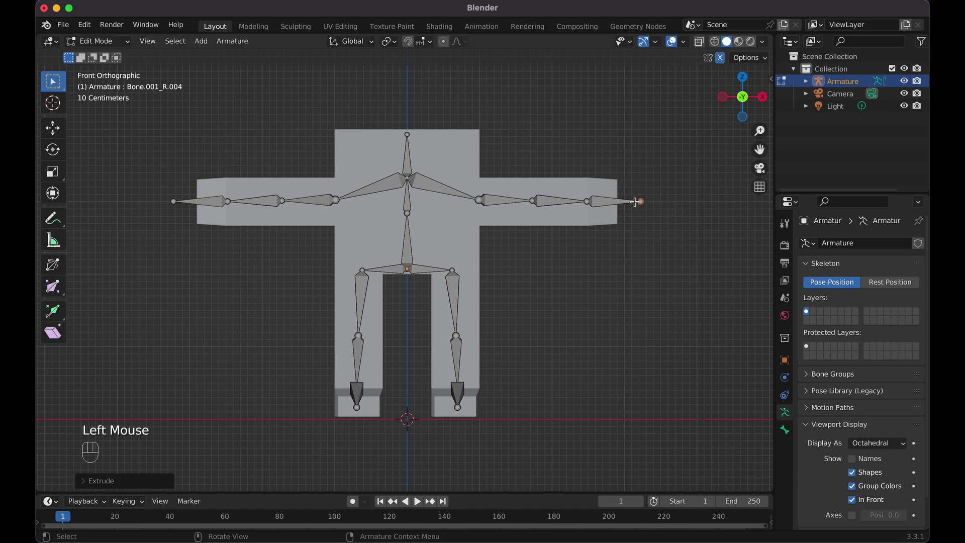
Select the bone extruded from the left wrist and rename it IK_Hand.l
double_click(616, 199)
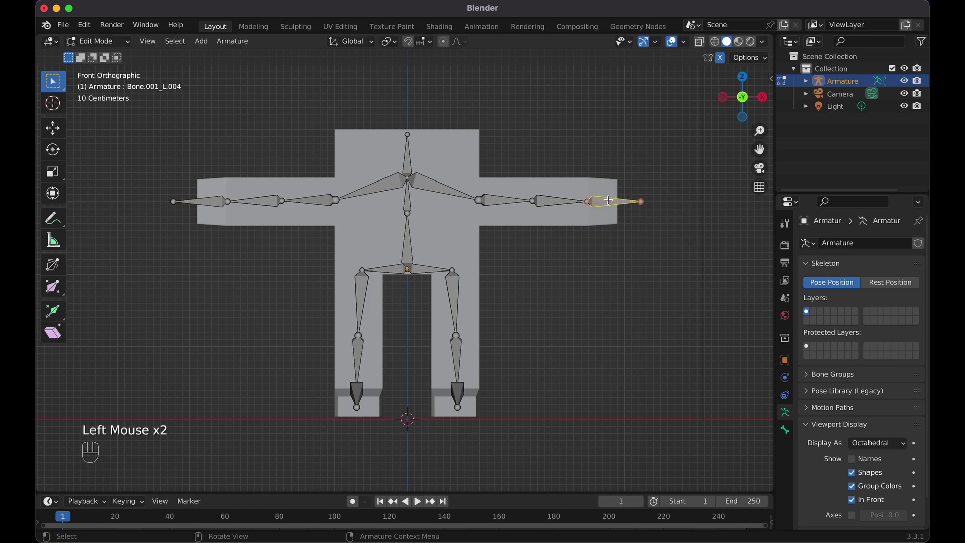
click(786, 431)
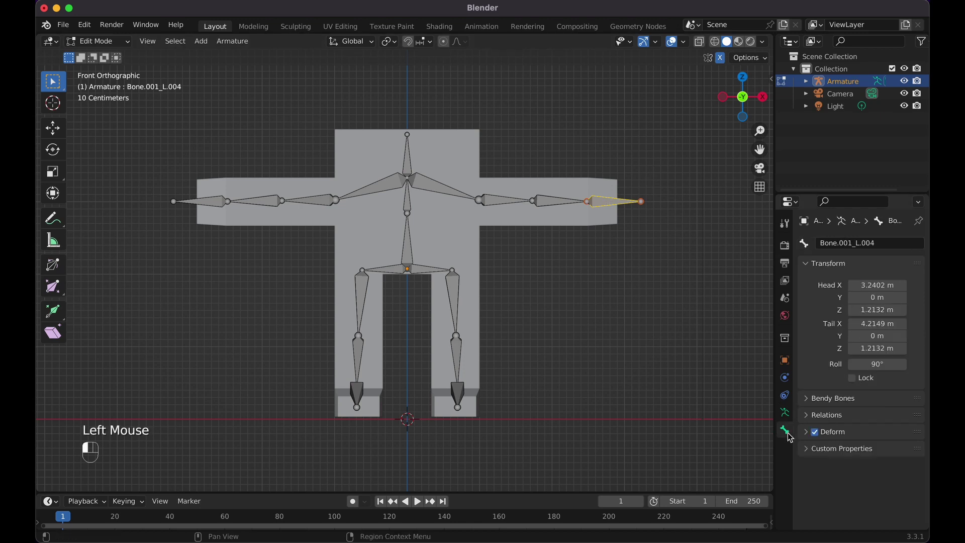
double_click(862, 244)
text(IK)
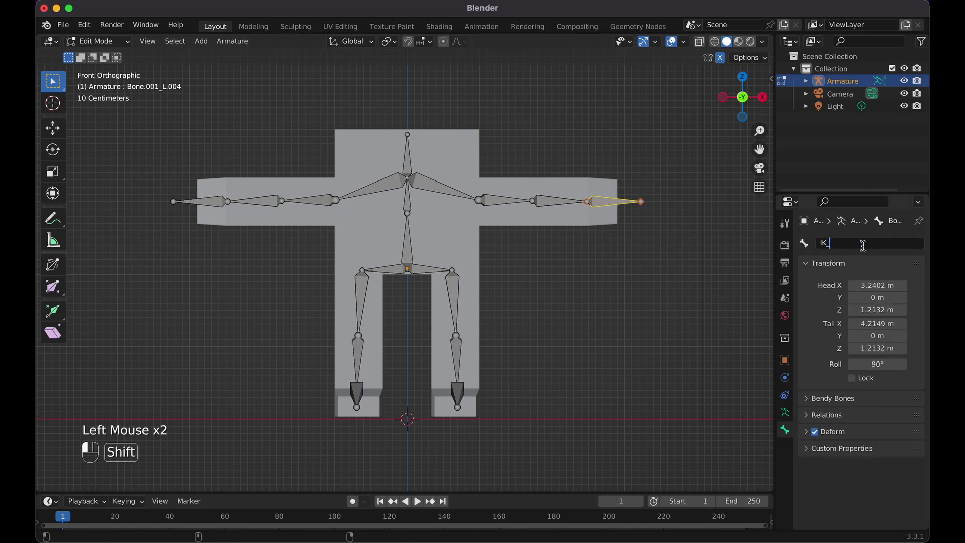
text(_Hand.L)
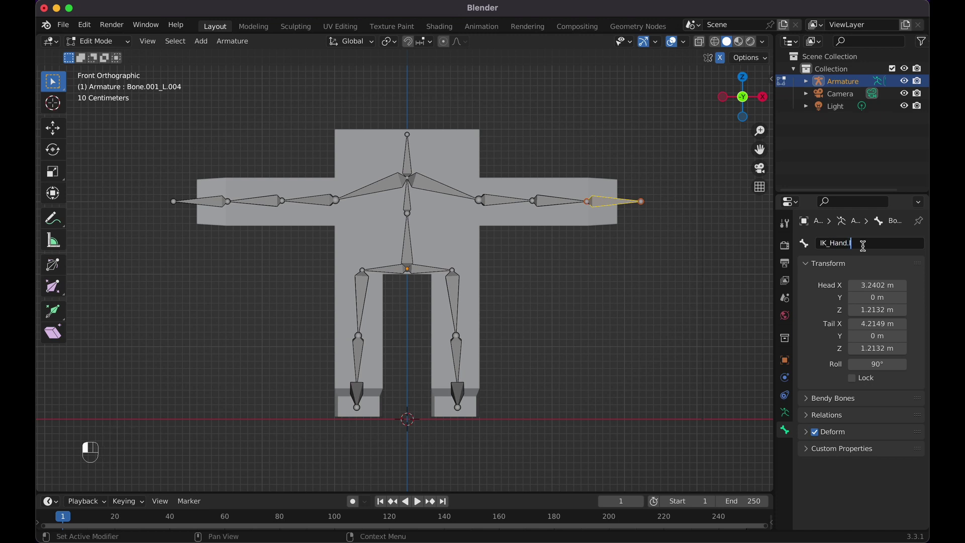
key(Return)
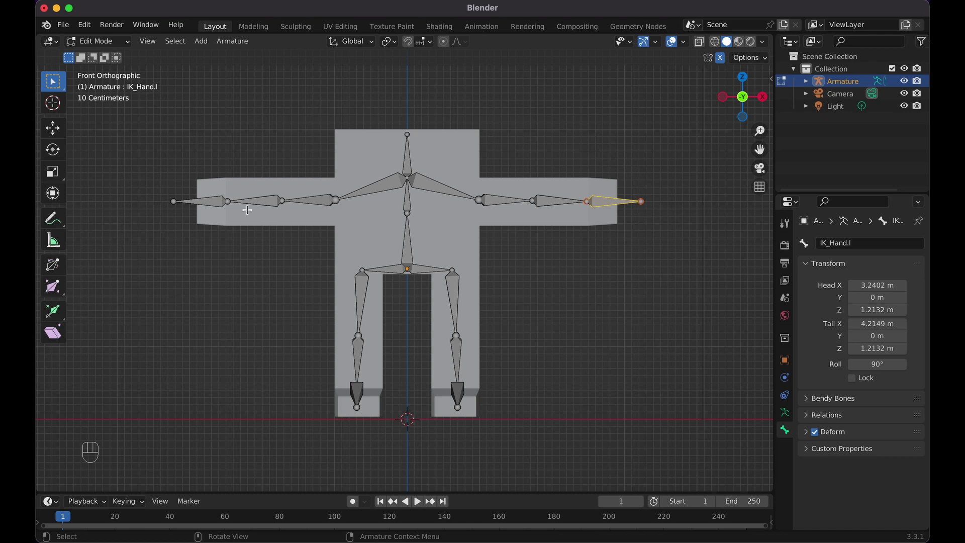
Select the mirrored bone extruded from the right wrist and rename it IK_Hand.r
click(219, 205)
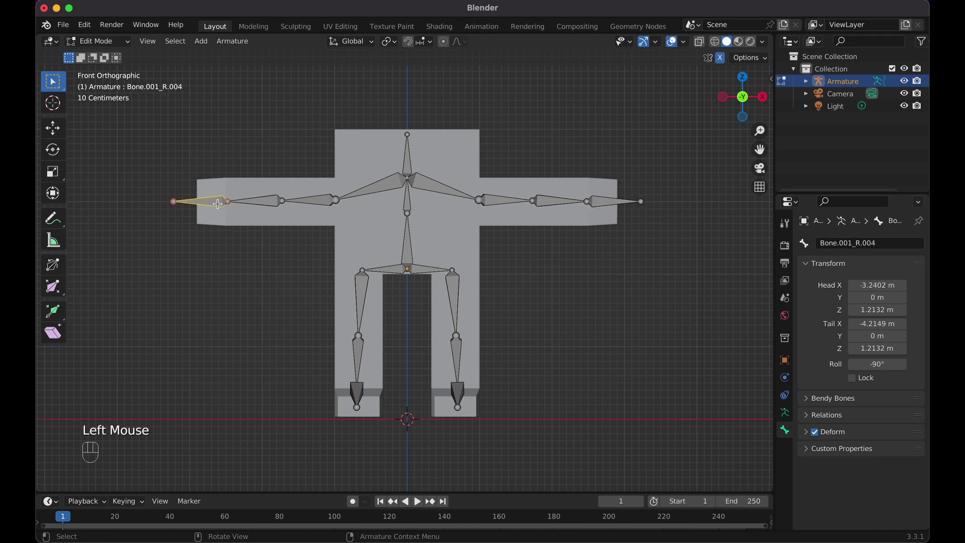
double_click(858, 241)
text(IK_Hand.r)
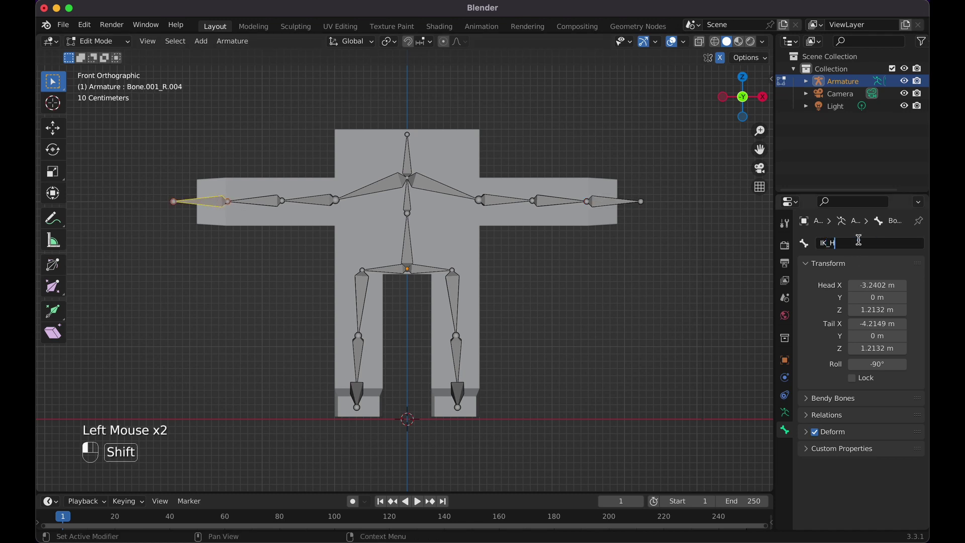
key(Return)
Clear the parent of the IK_Hand.l bone and check the parent-clearing options for its mirrored counterpart IK_Hand.r
click(601, 203)
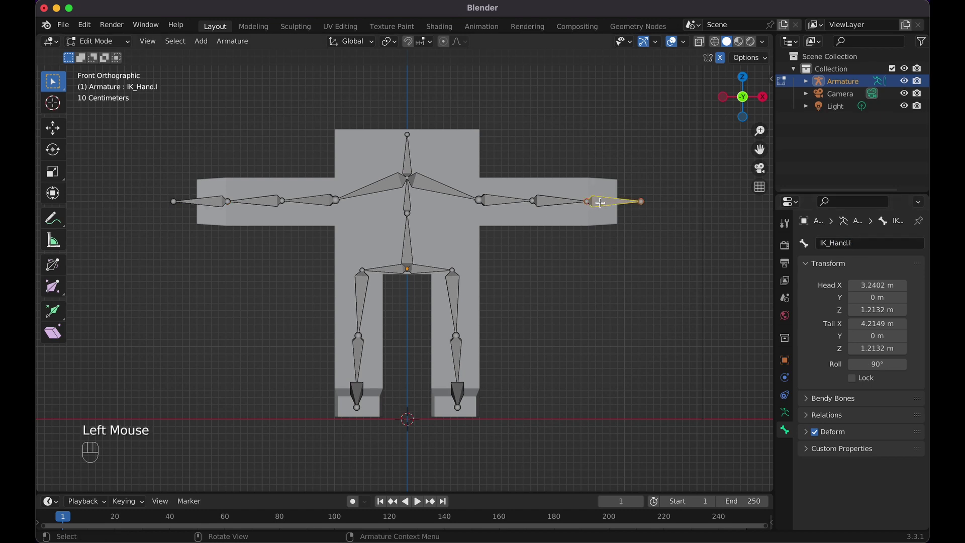
key(alt+p)
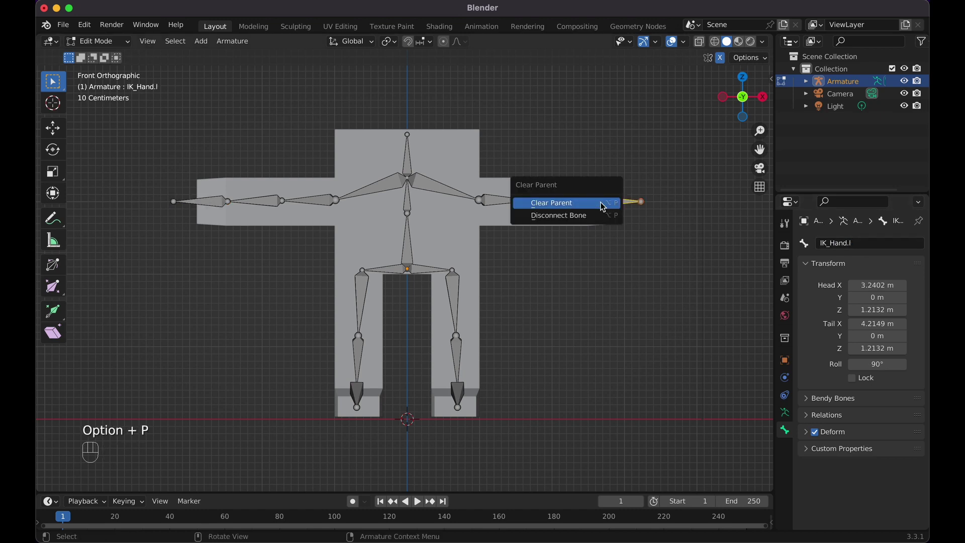
click(602, 205)
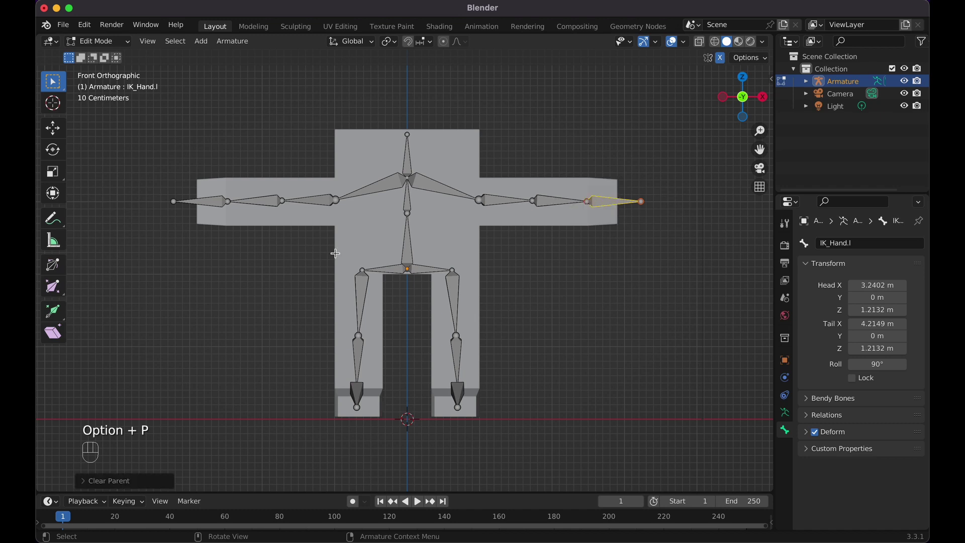
click(218, 201)
key(alt+p)
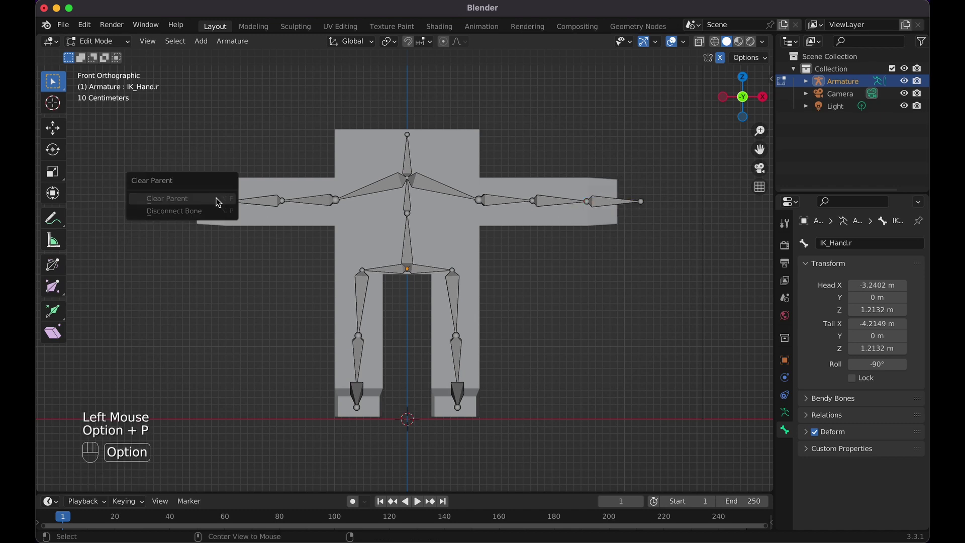
Test whether the IK_Hand.l bone and the left forearm bone move independently of each other, cancelling each move
click(606, 199)
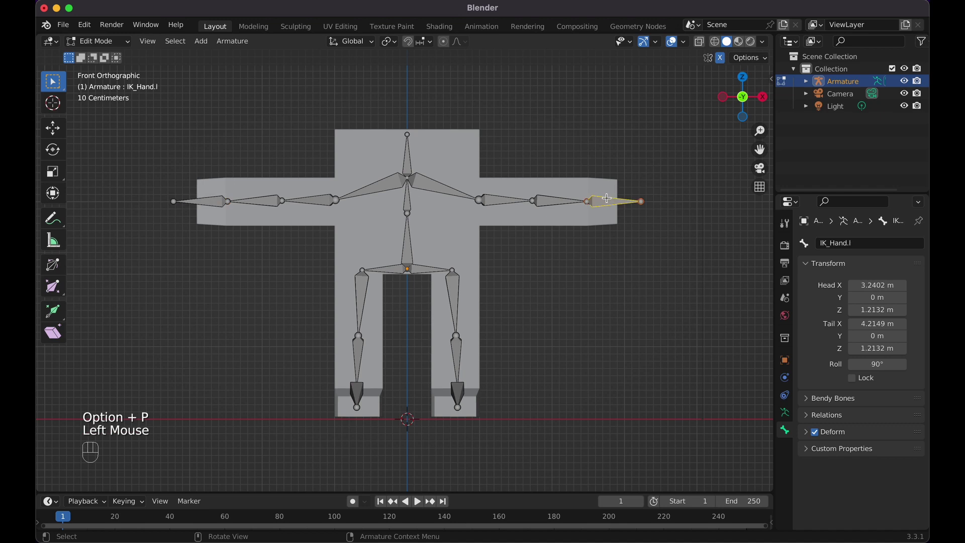
key(g)
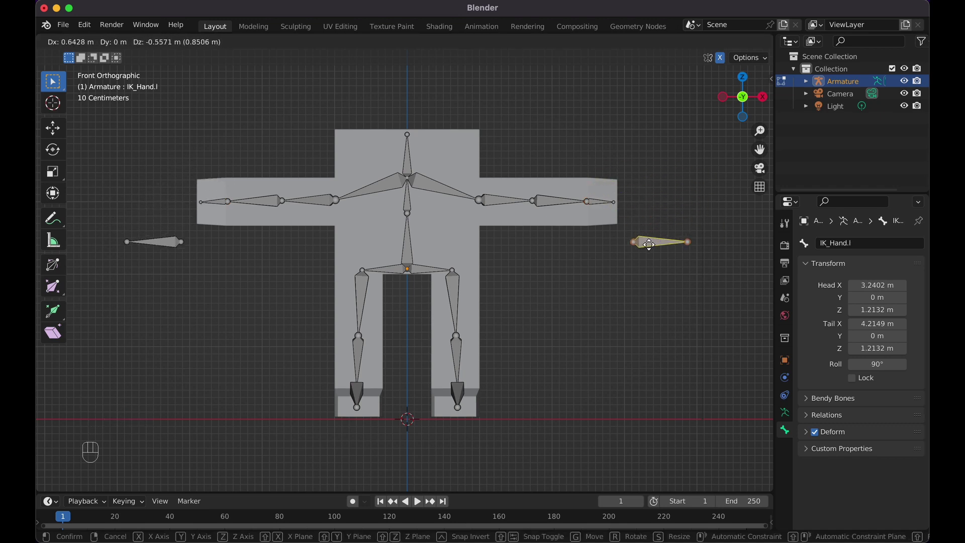
right_click(643, 198)
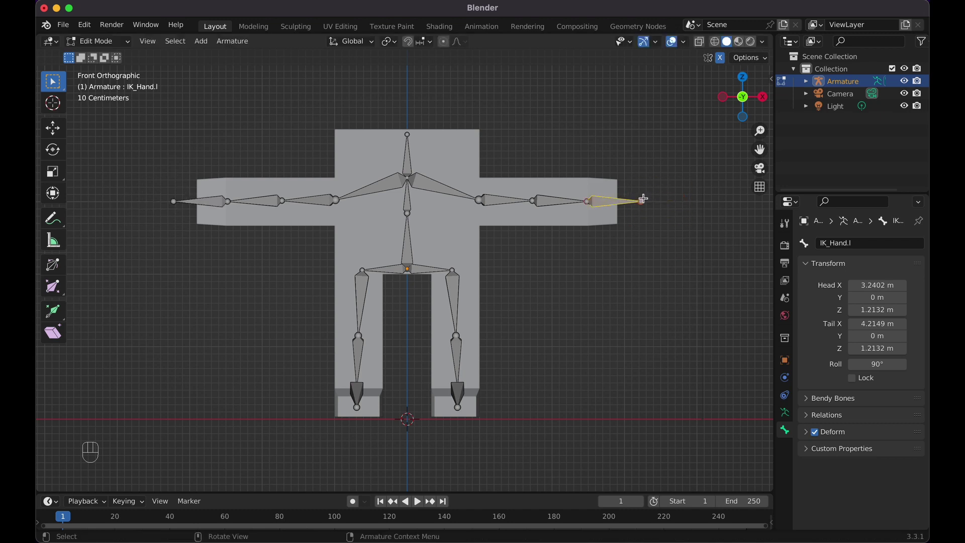
click(570, 206)
key(g)
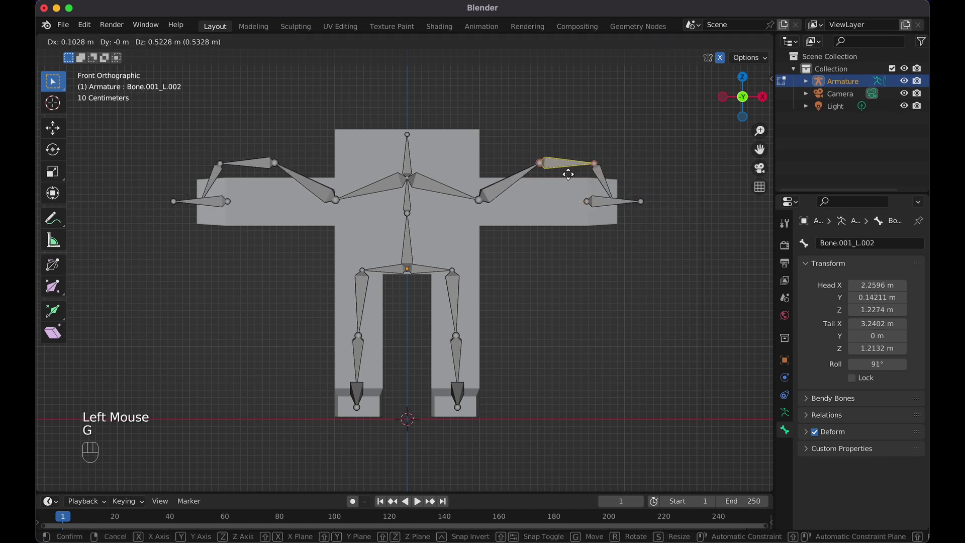
right_click(561, 185)
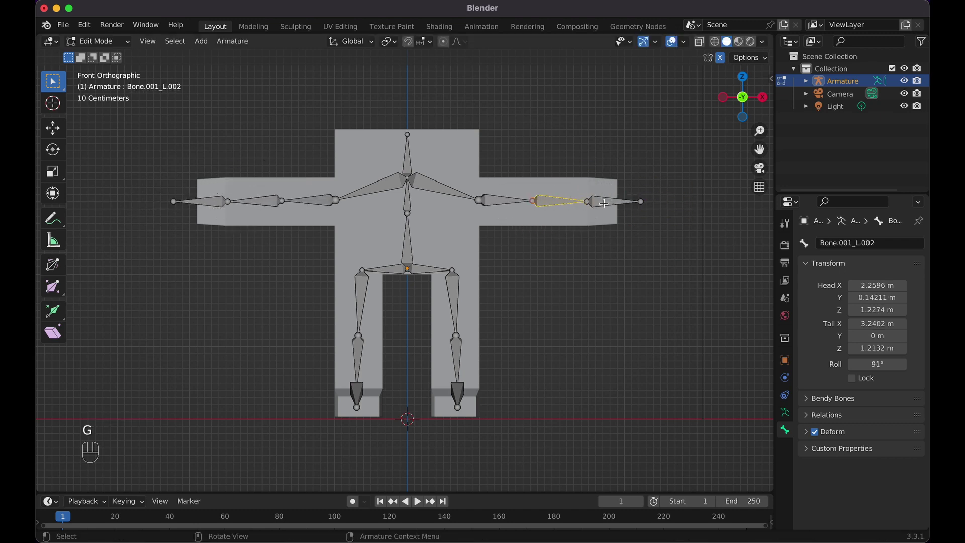
Select the IK_Hand.l bone and switch the armature from Edit Mode to Pose Mode
click(603, 204)
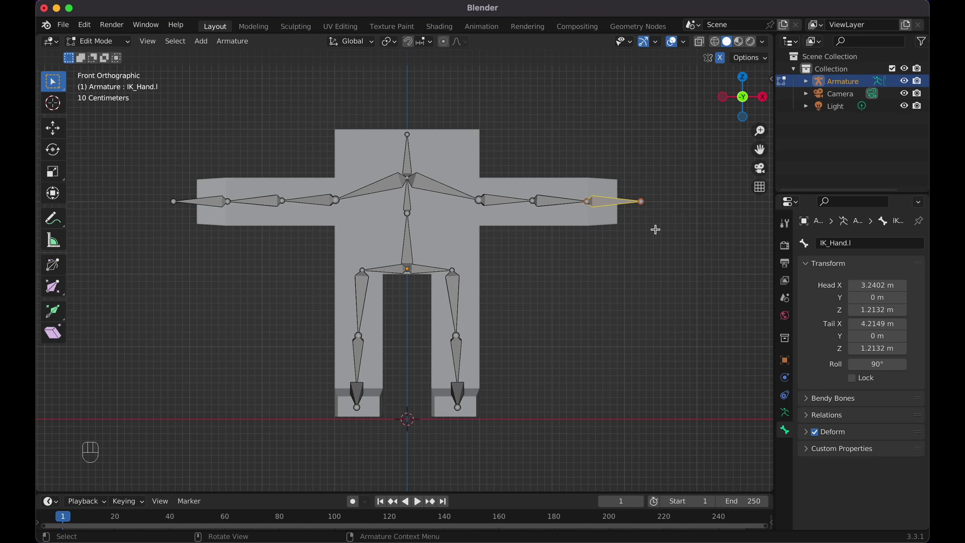
key(ctrl)
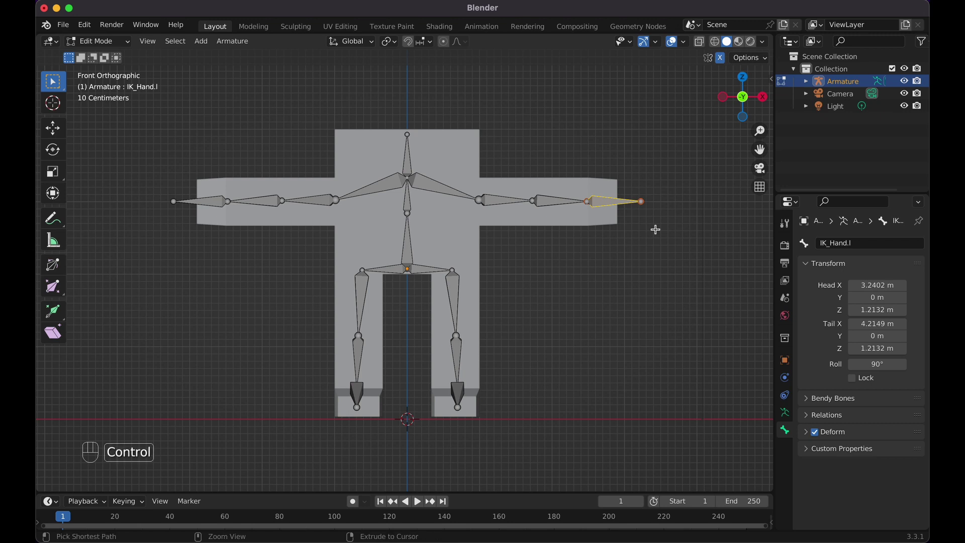
key(ctrl+Tab)
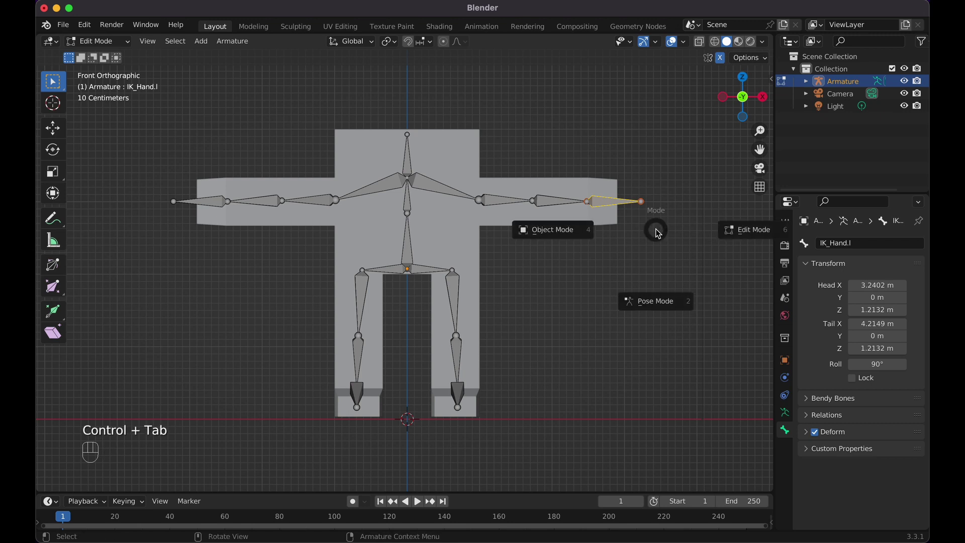
click(650, 303)
click(97, 40)
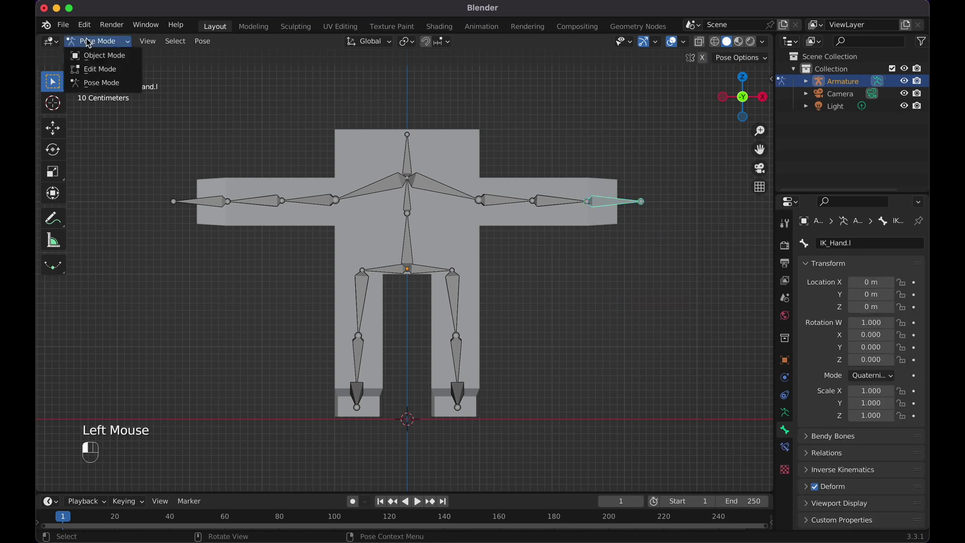
click(96, 83)
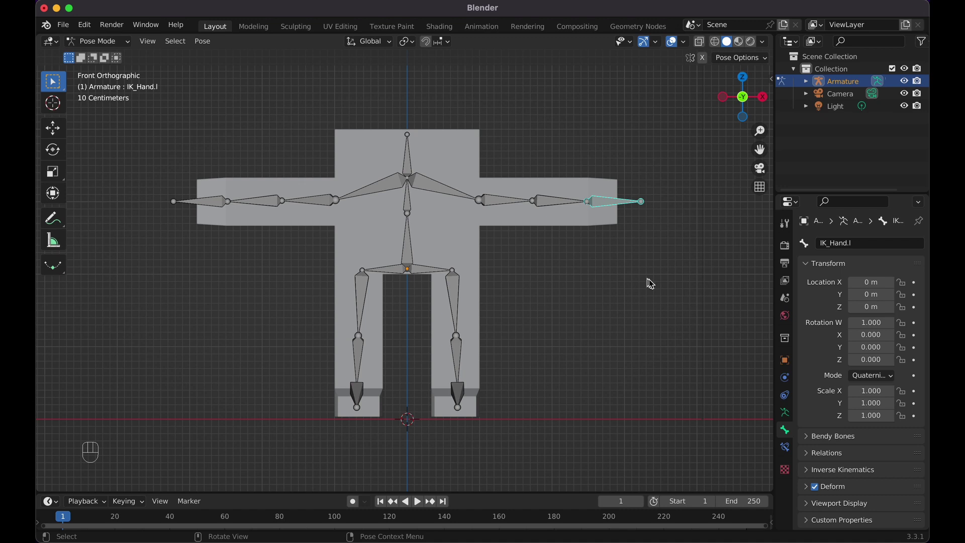
Try an Inverse Kinematics bone constraint on the IK_Hand.l bone and remove it again
click(784, 447)
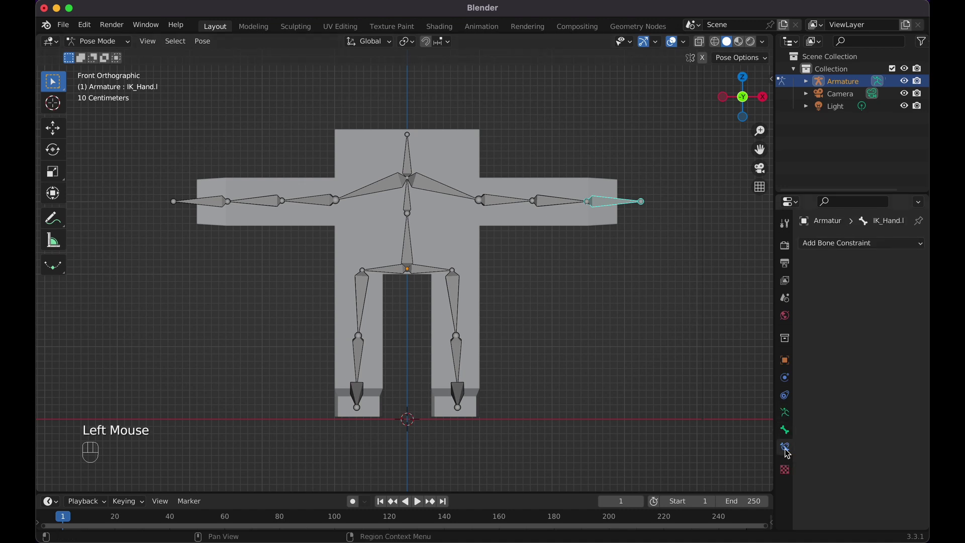
click(833, 246)
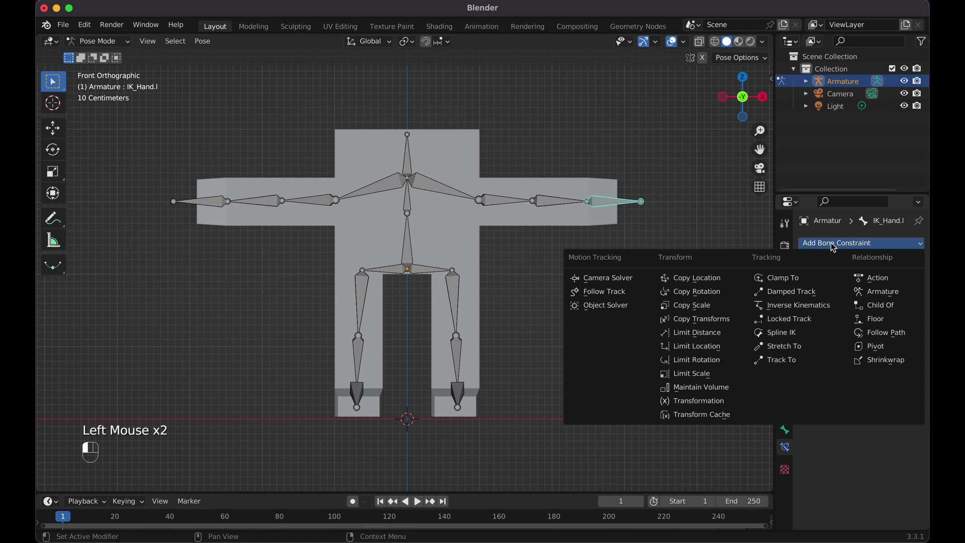
click(815, 307)
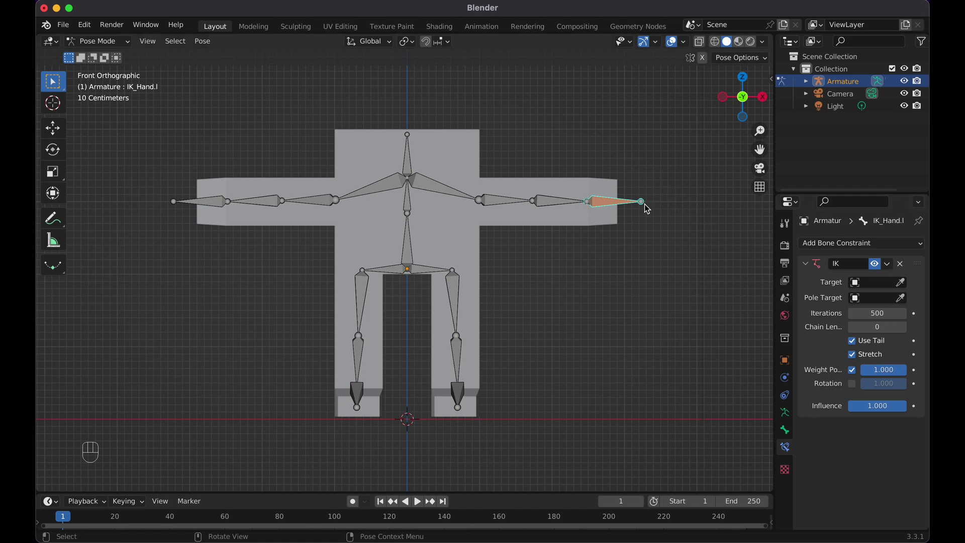
click(898, 266)
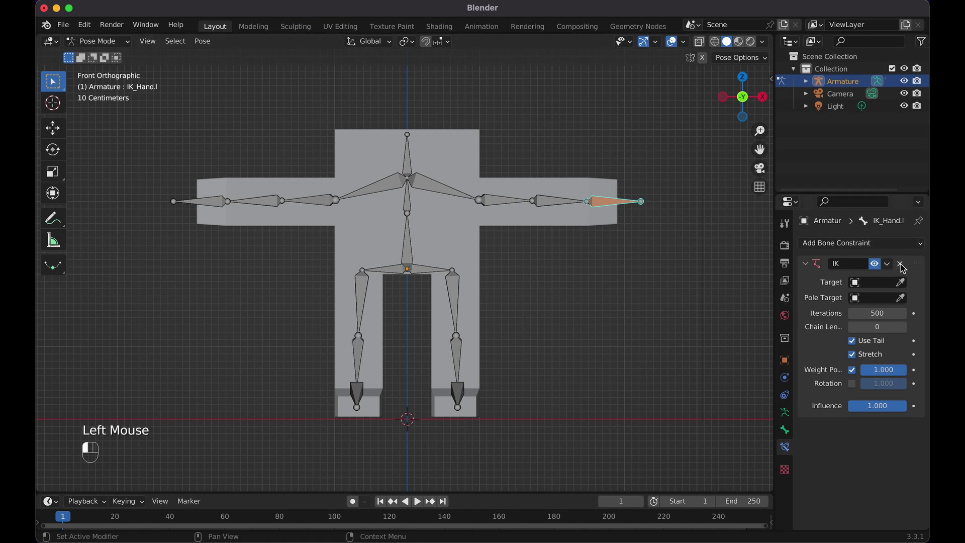
Add an Inverse Kinematics bone constraint to the left forearm bone with the Armature as its target
click(550, 204)
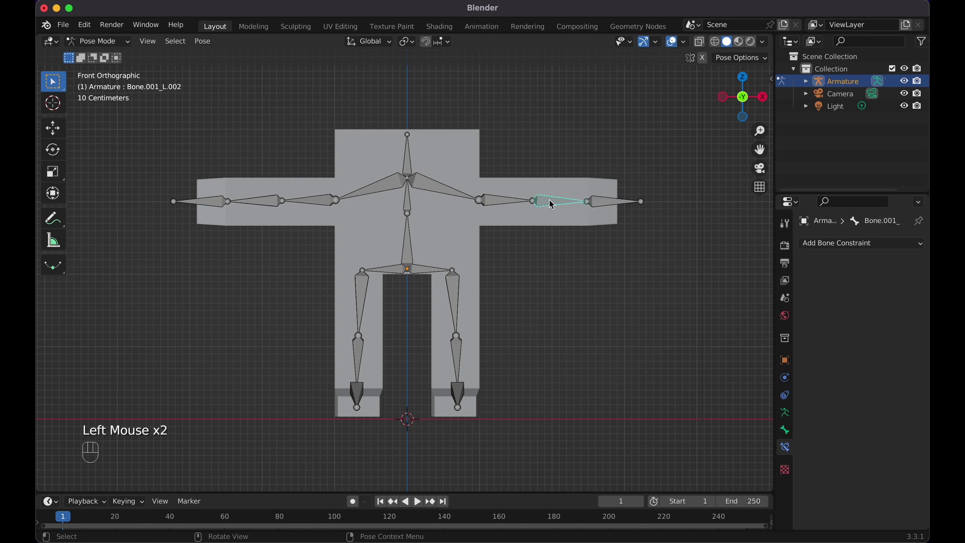
click(866, 248)
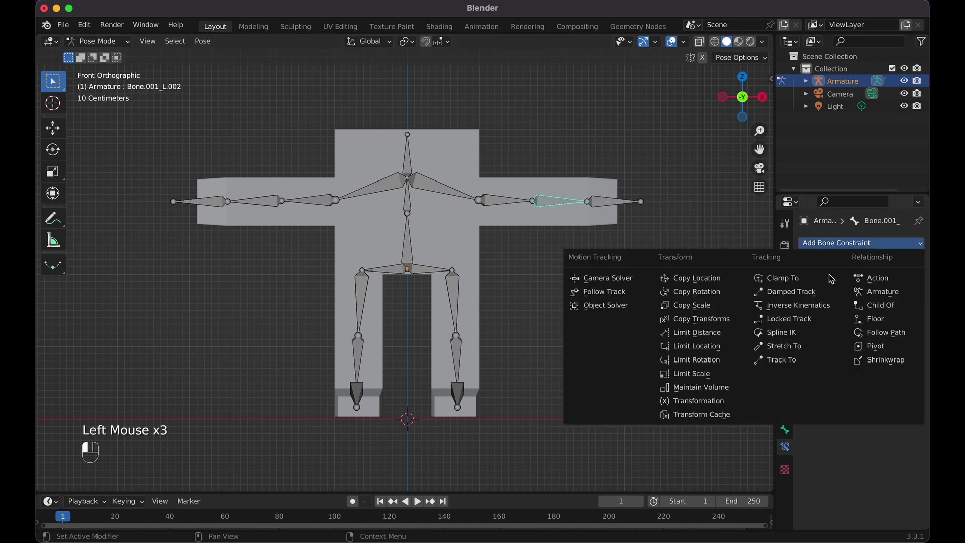
click(809, 305)
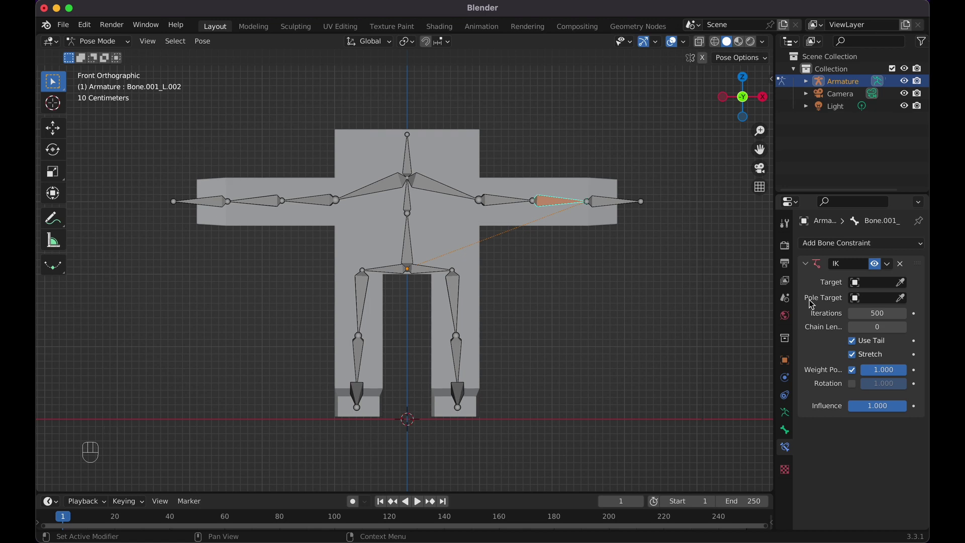
click(885, 283)
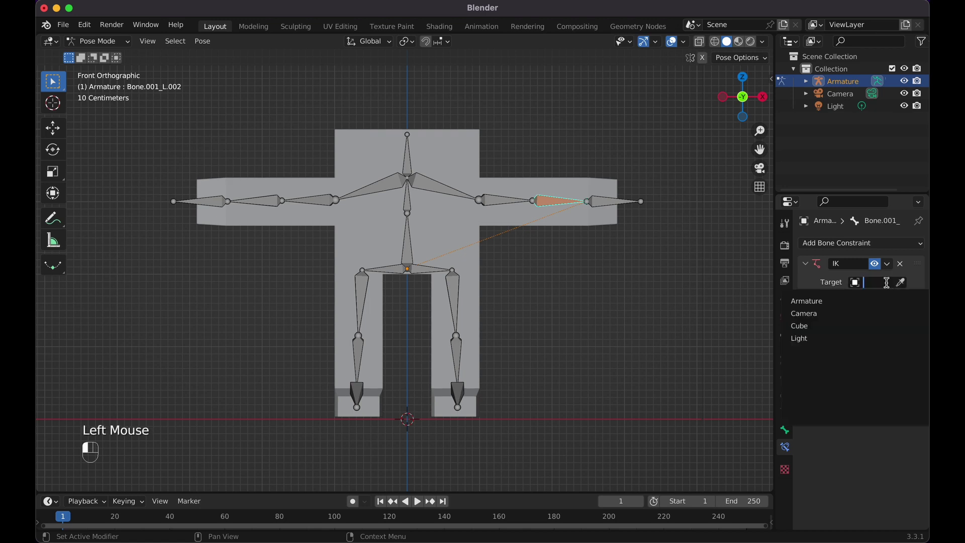
click(853, 301)
Set the left forearm IK constraint's target bone to IK_Hand.l and its chain length to 2
click(875, 297)
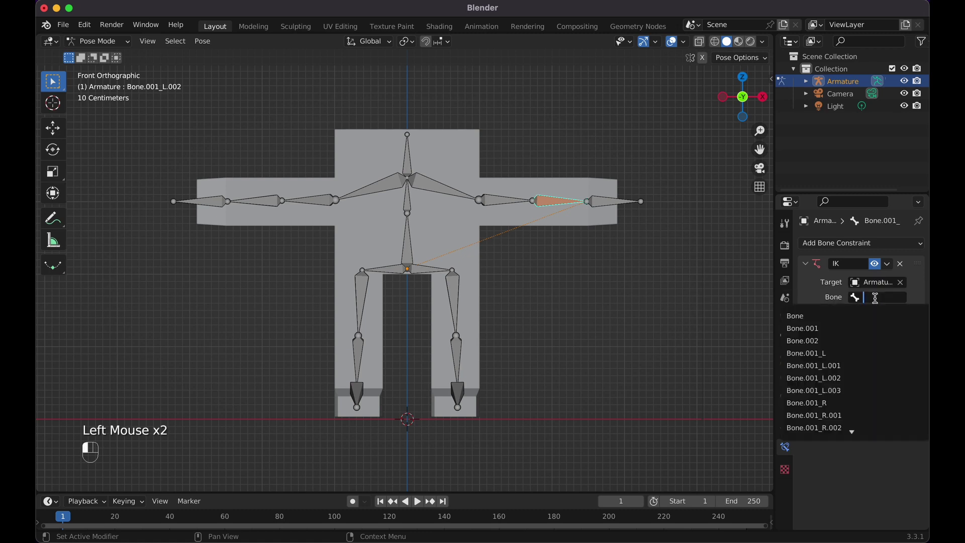
scroll(844, 417, down, 1)
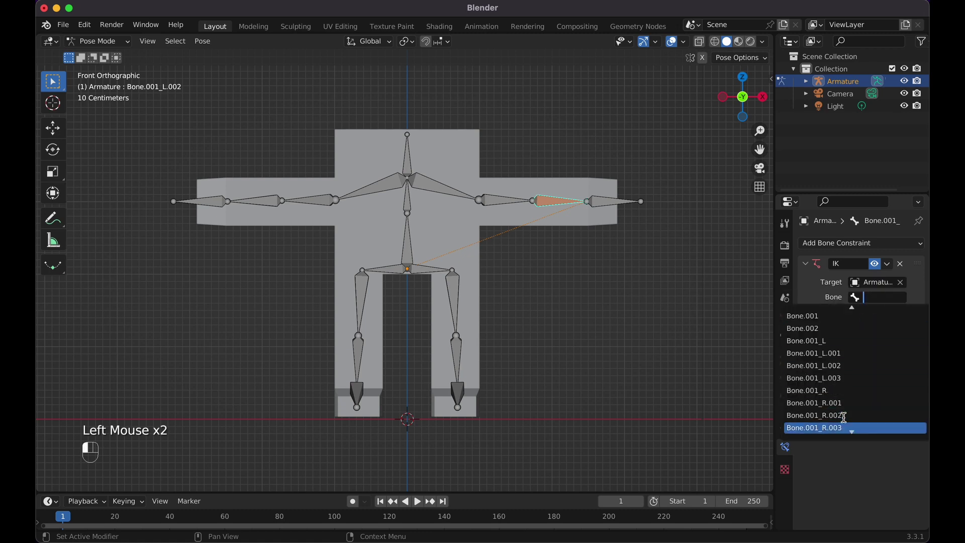
scroll(843, 417, down, 10)
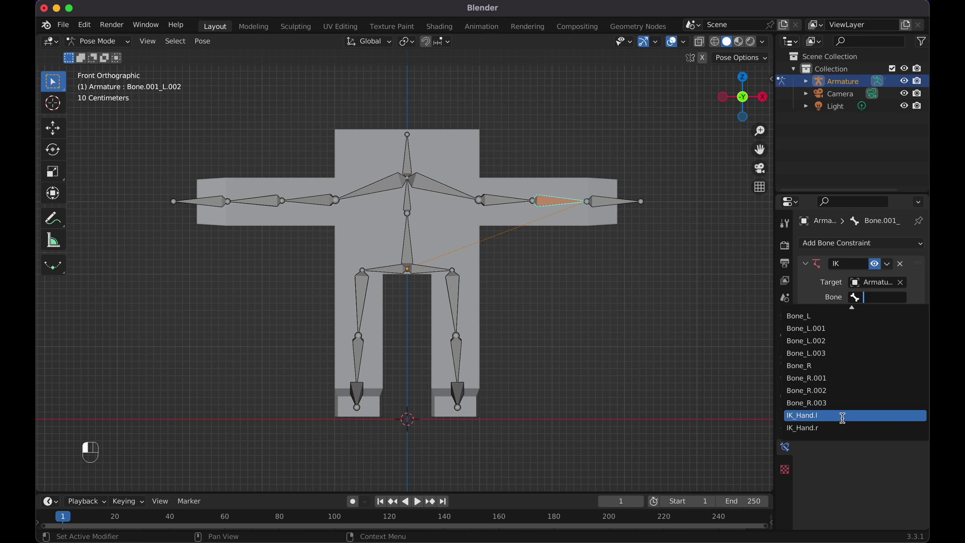
click(842, 416)
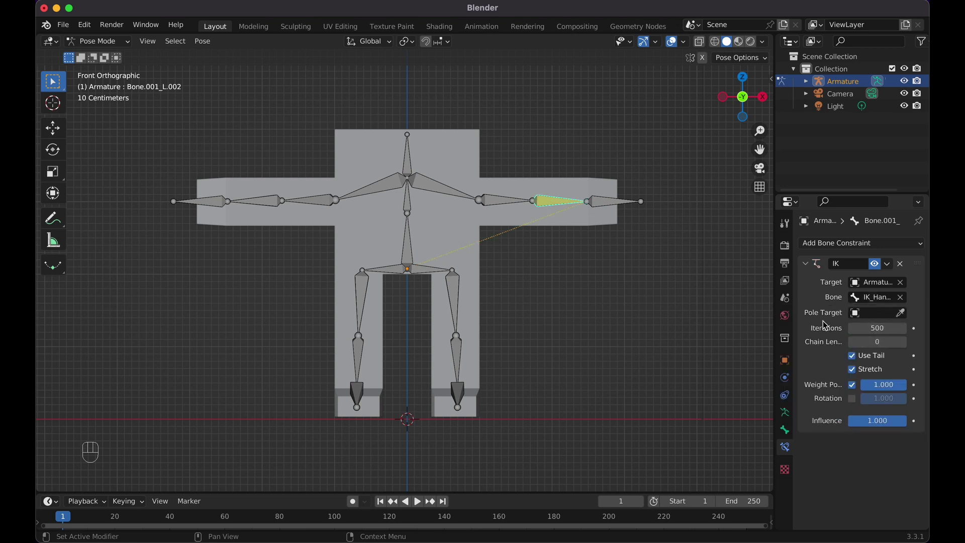
click(904, 344)
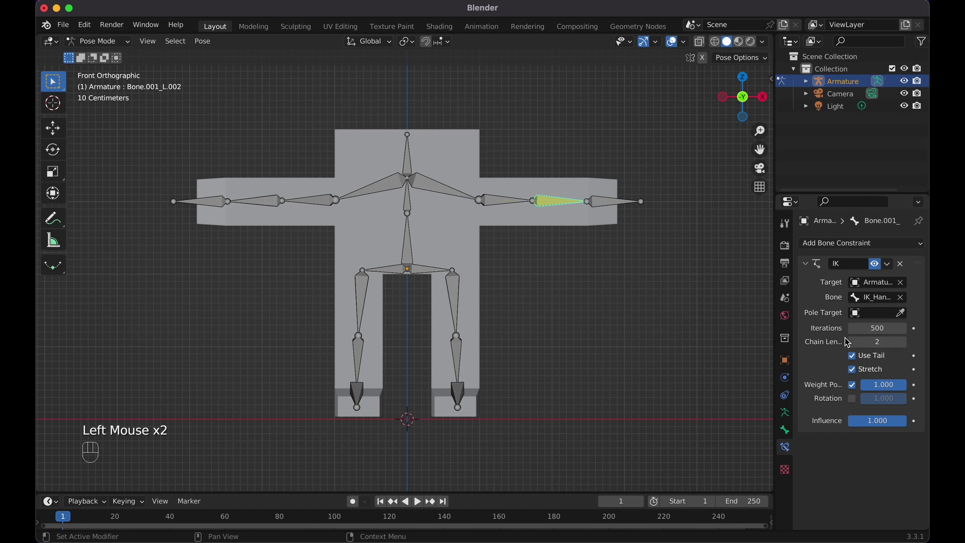
Turn off Deform in the left forearm bone's properties
click(785, 430)
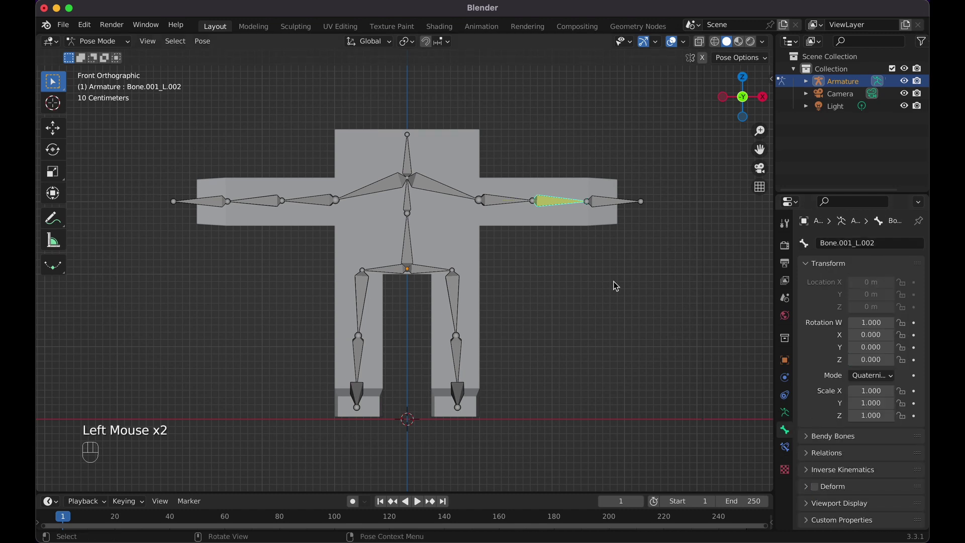
Test the left arm's IK by moving IK_Hand.l in the front and top views, cancelling each move
click(605, 208)
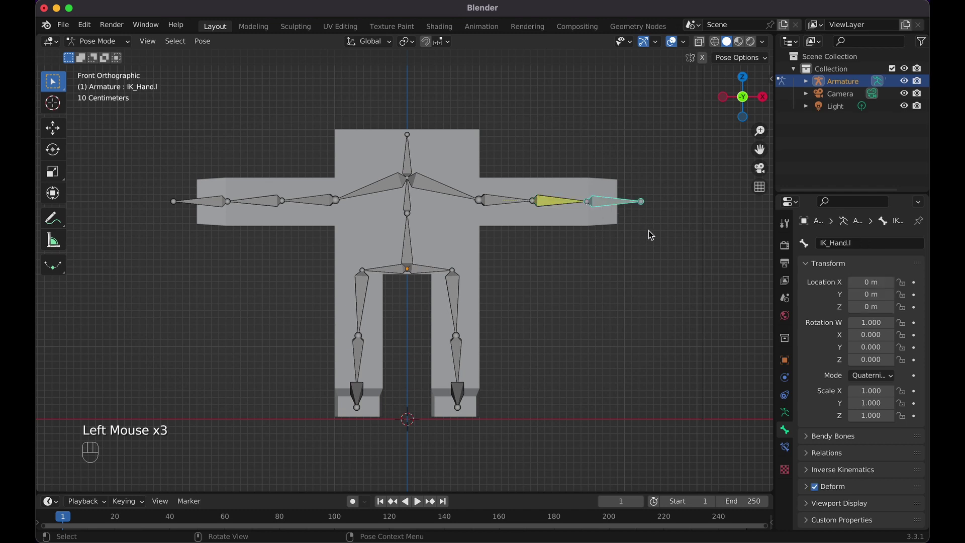
key(g)
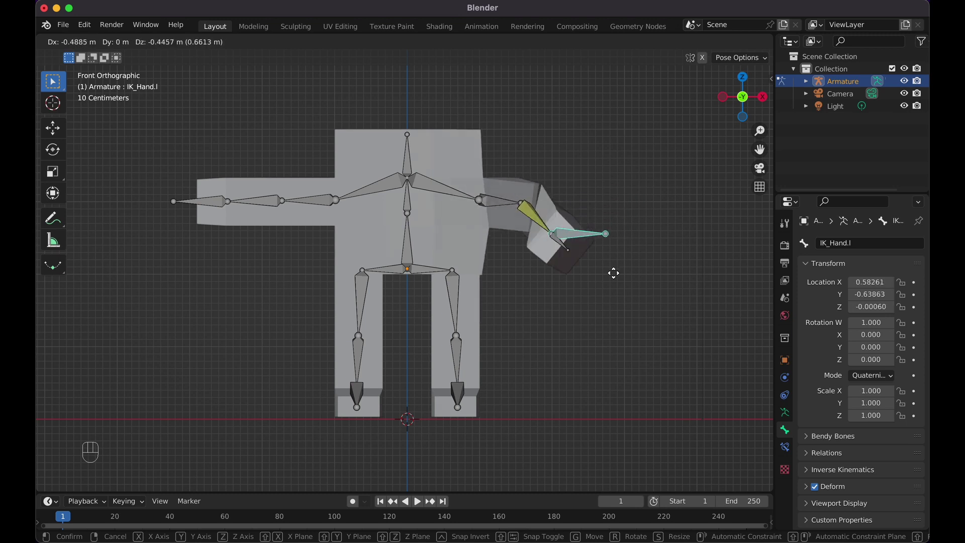
key(Escape)
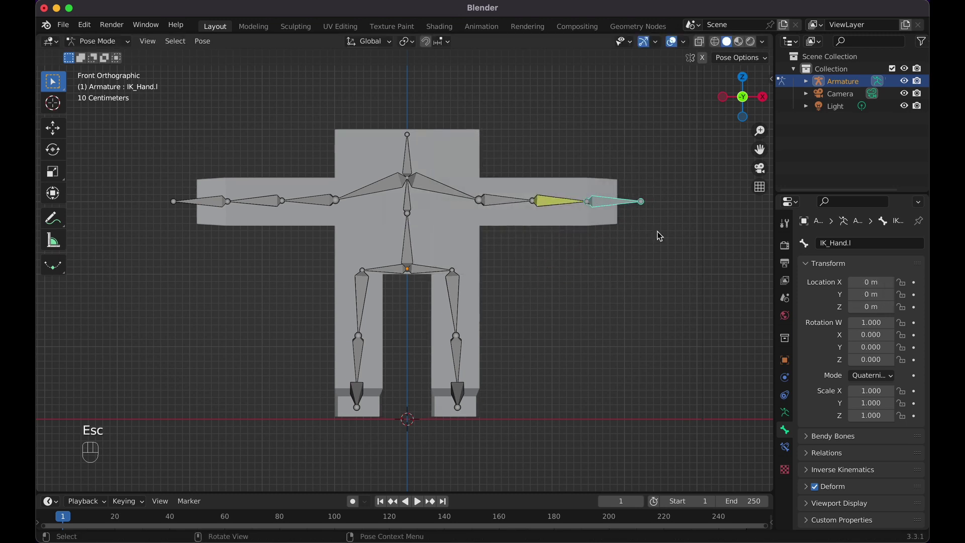
key(KP_7)
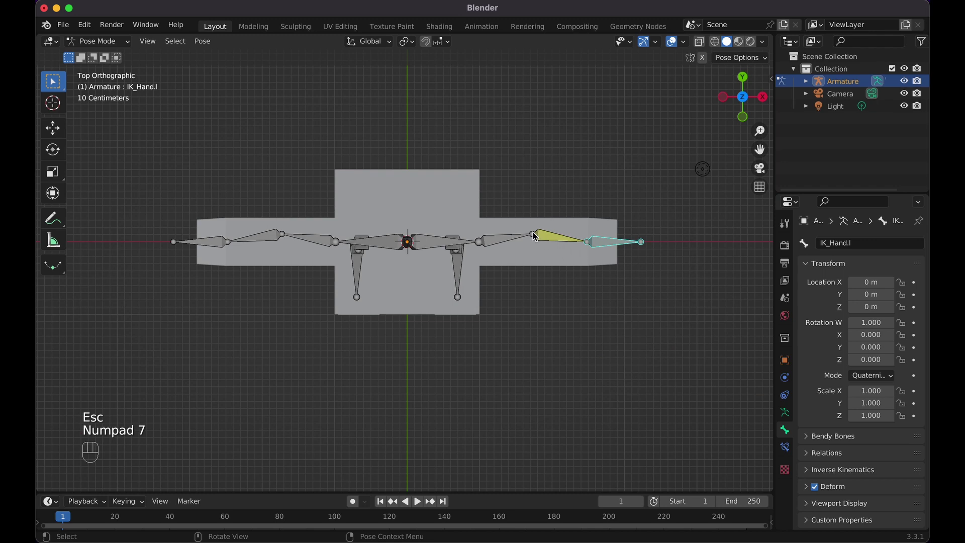
key(g)
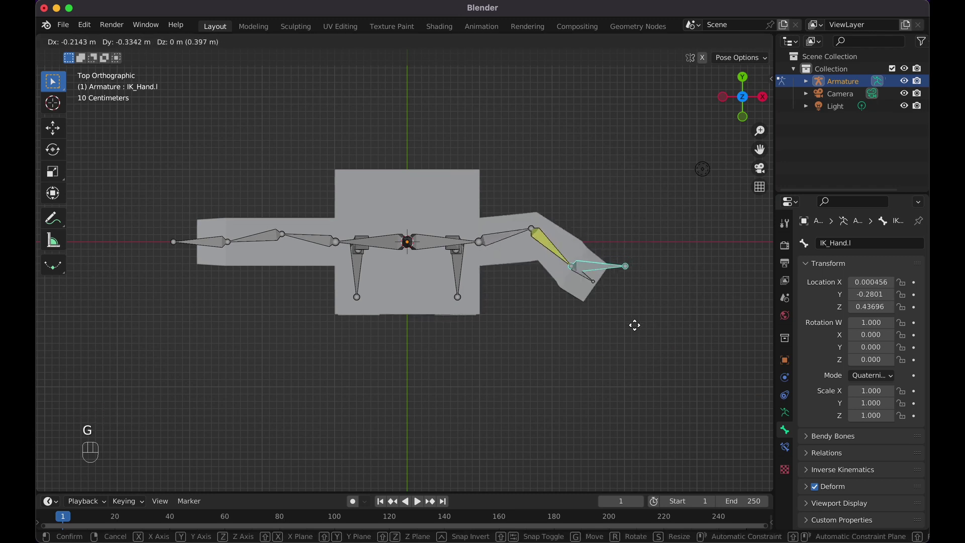
key(Escape)
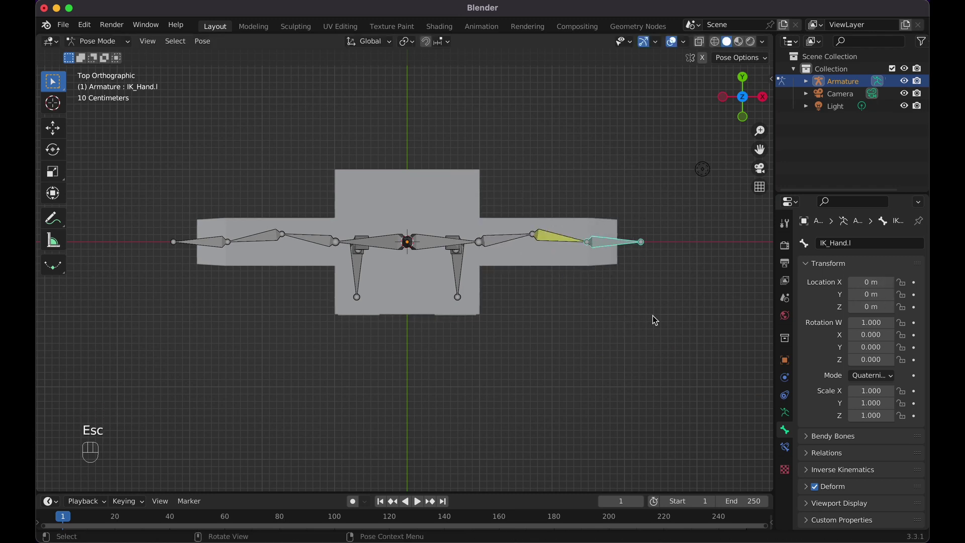
key(KP_1)
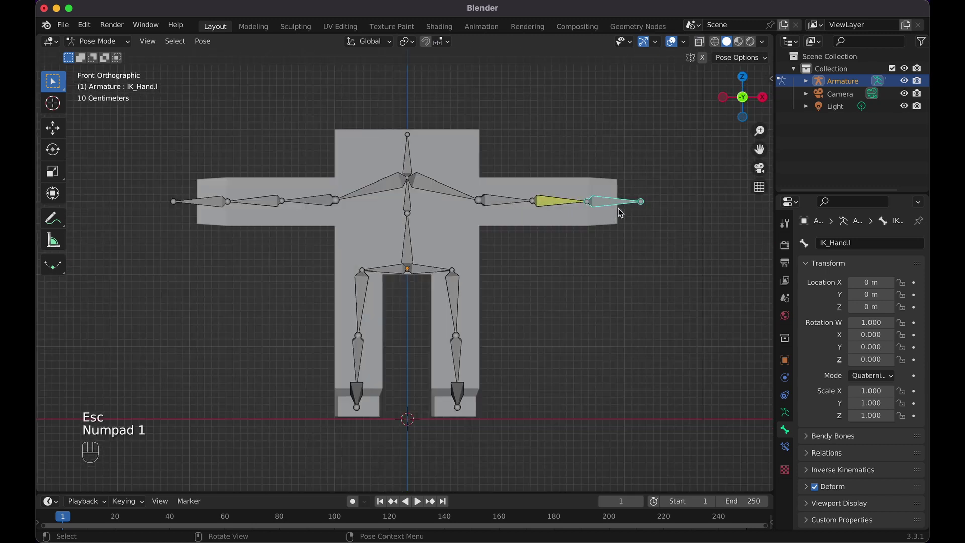
key(g)
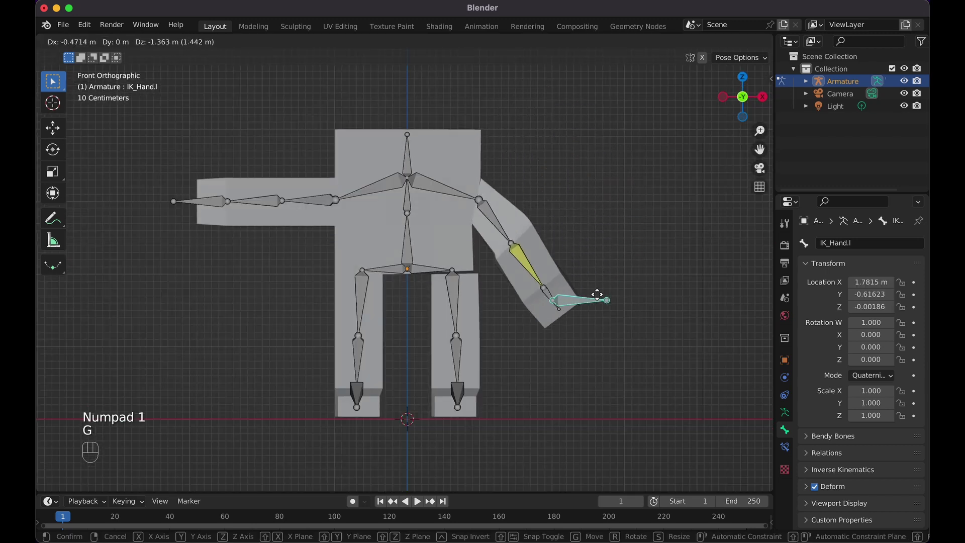
key(Escape)
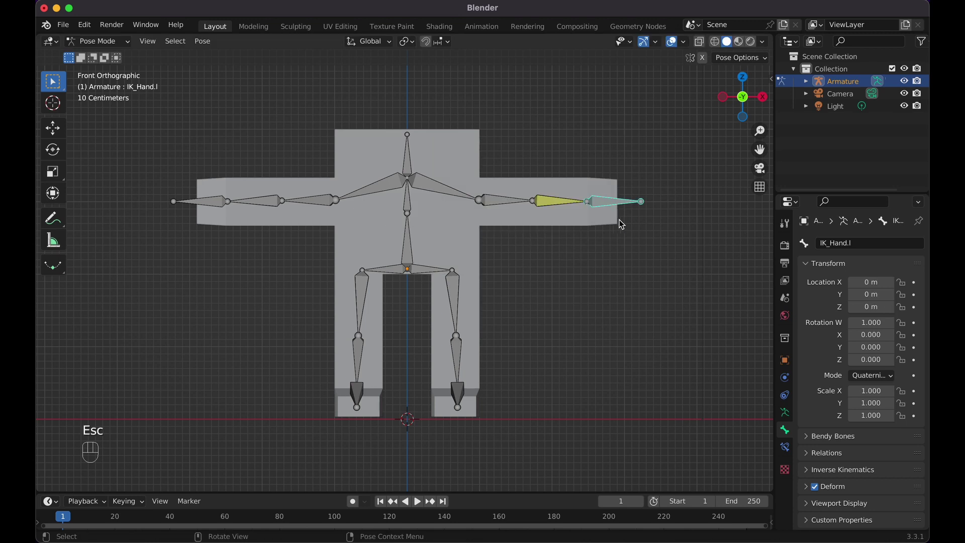
Try rotating and moving the left forearm bone directly, cancelling both transforms
click(559, 202)
key(r)
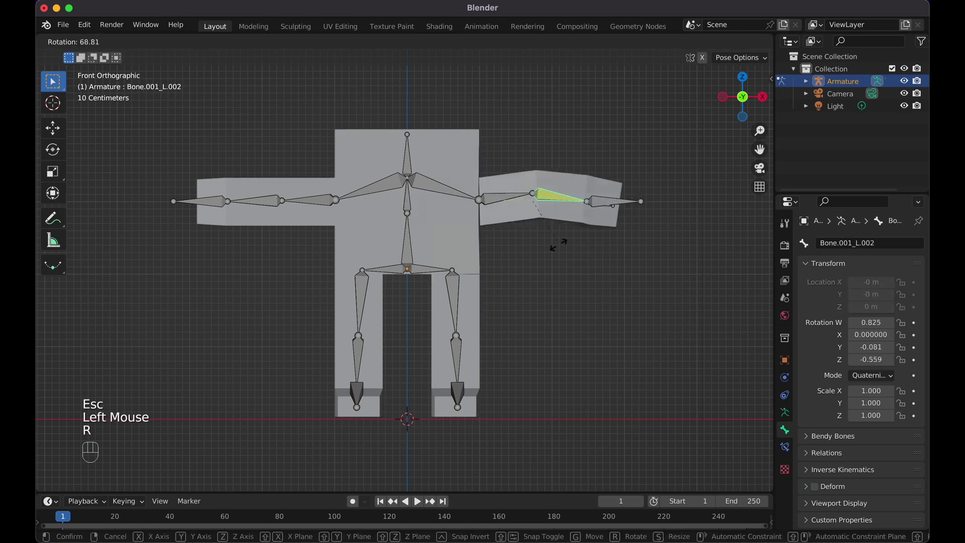
key(Escape)
key(g)
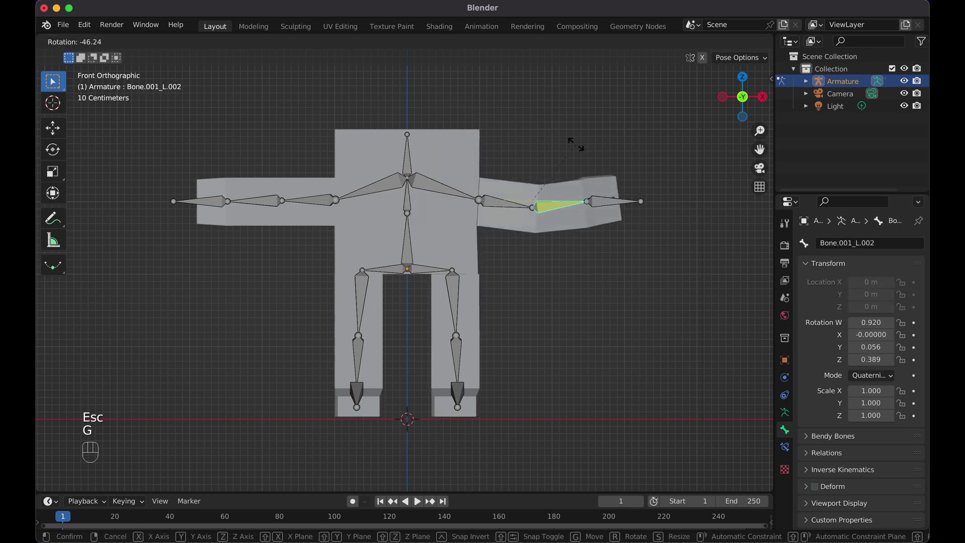
key(Escape)
Try raising IK_Hand.l and rotating the left hand bone in the front view, and undo both changes
click(611, 204)
key(g)
click(587, 142)
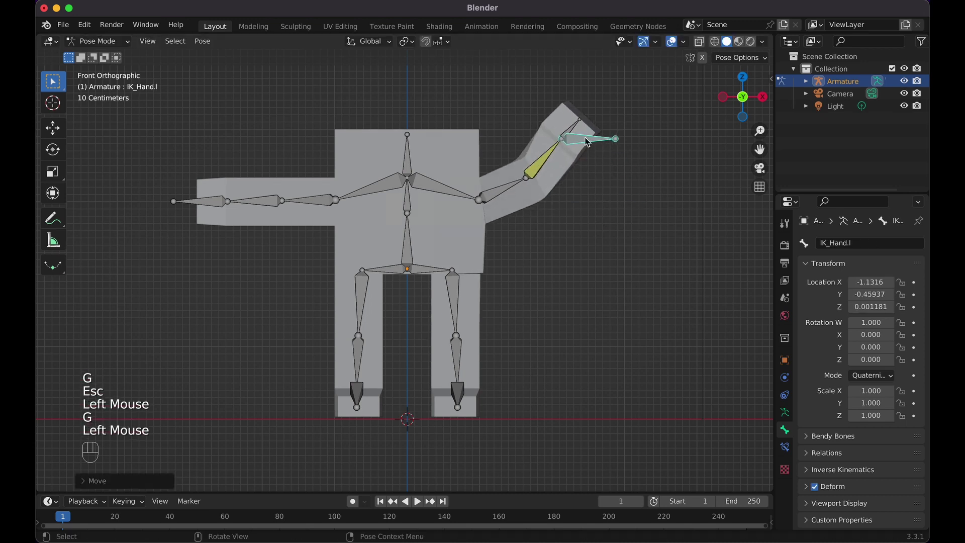
click(578, 129)
key(r)
click(562, 110)
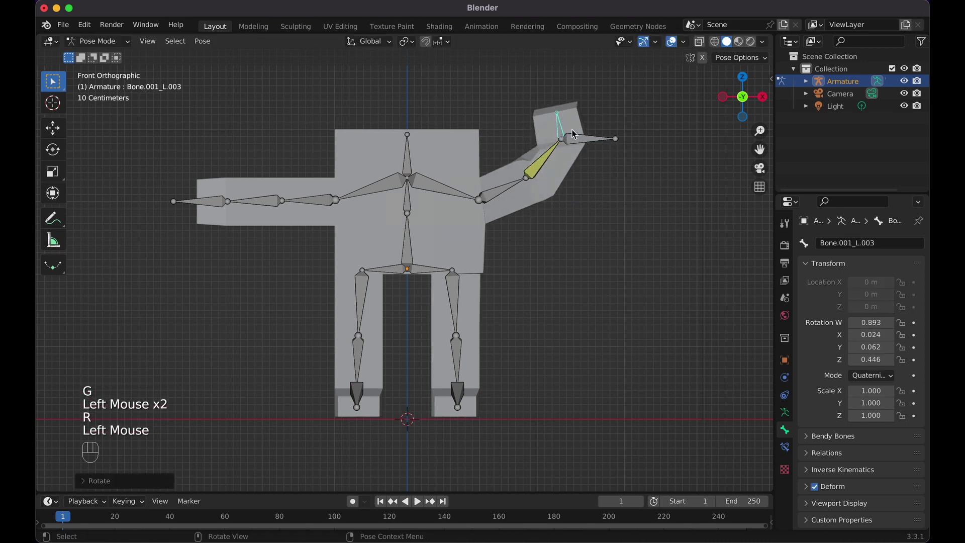
key(super+z)
key(super+z)
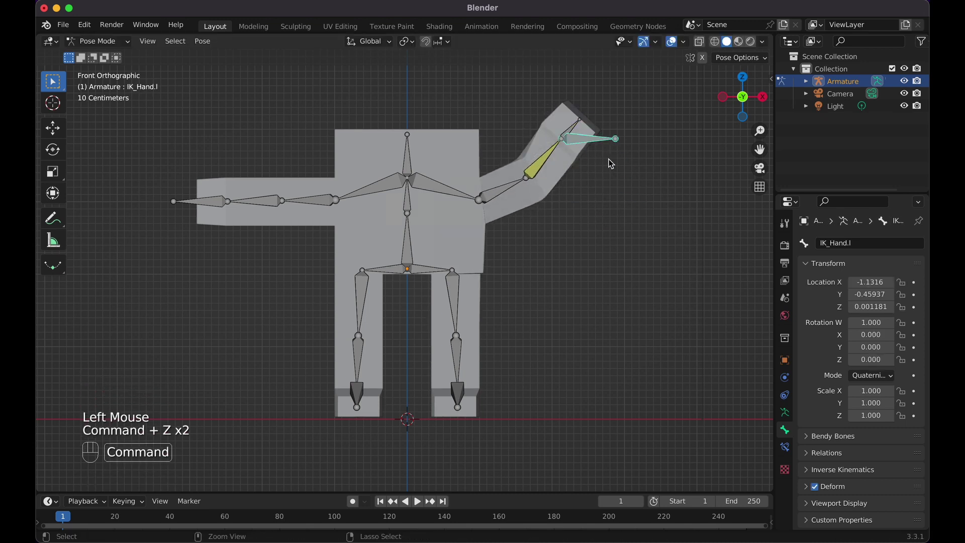
key(super+z)
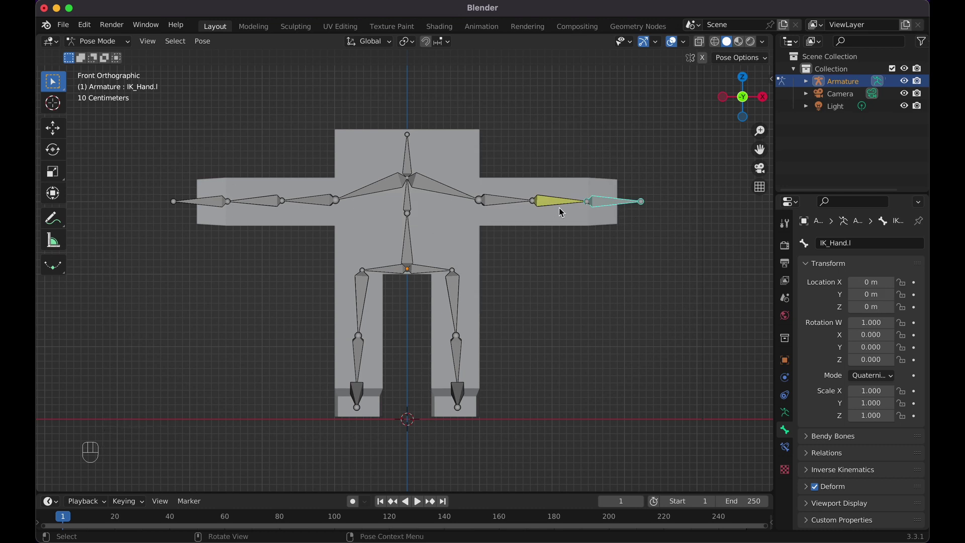
Raise the left arm by moving IK_Hand.l upward, and clear the bone's location to restore the rest pose
key(g)
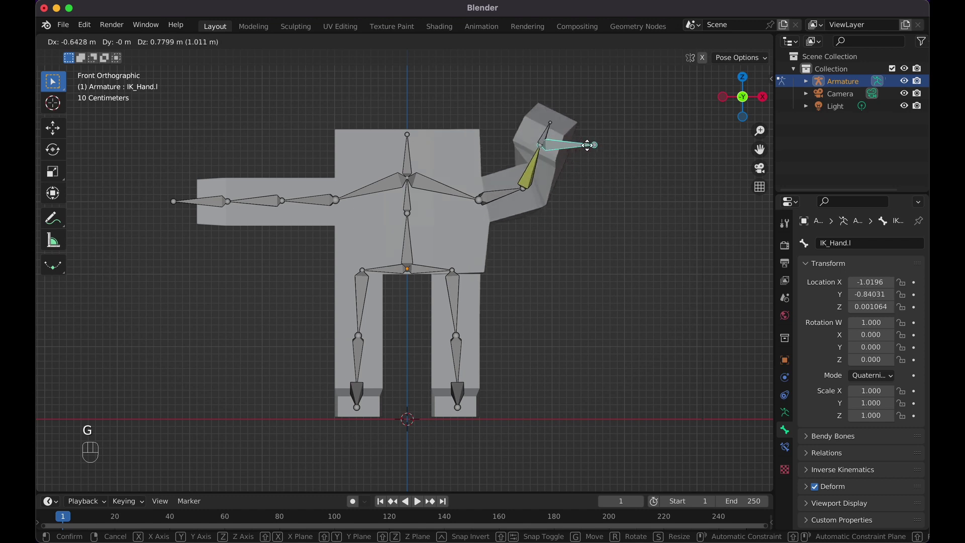
click(613, 150)
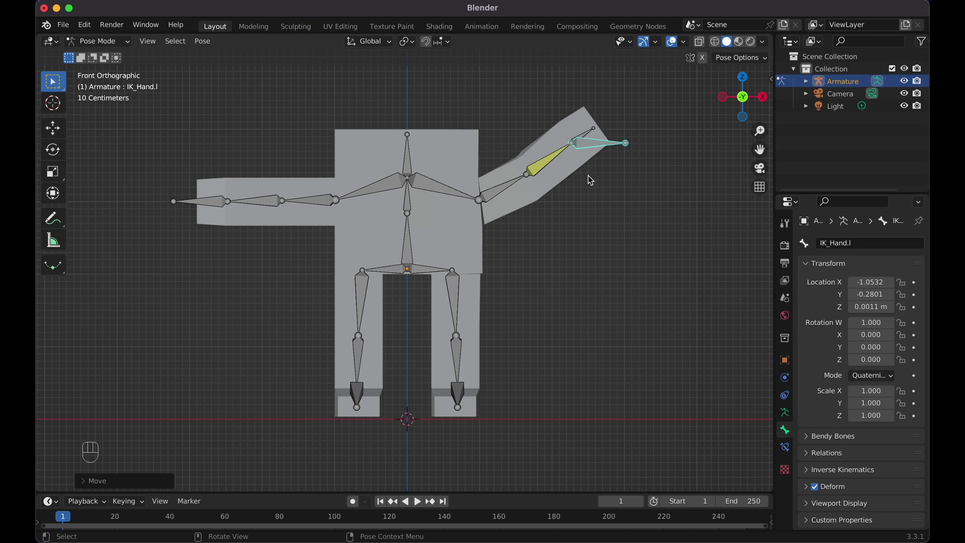
key(alt+g)
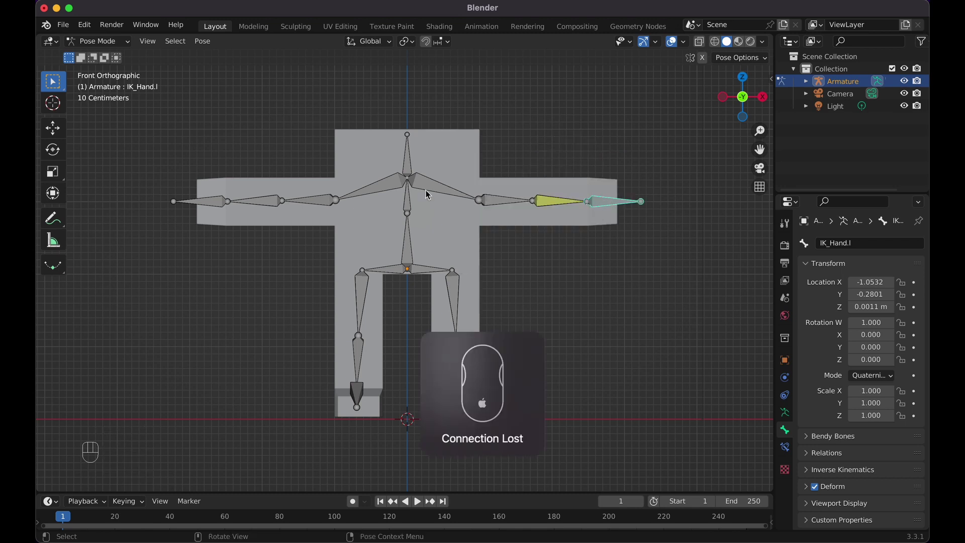
Select IK_Hand.r together with the right forearm bone as active, and bring up the constraints with targets
click(213, 208)
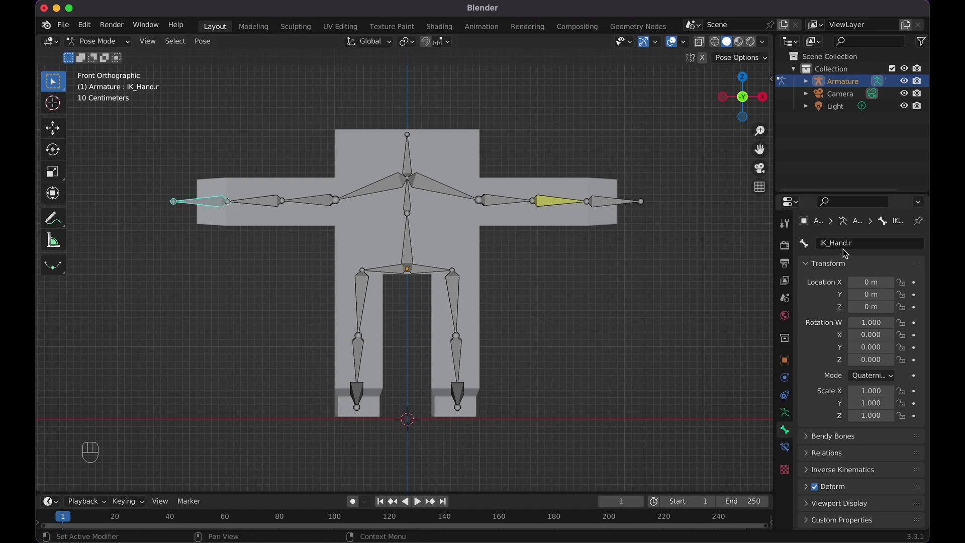
click(269, 211)
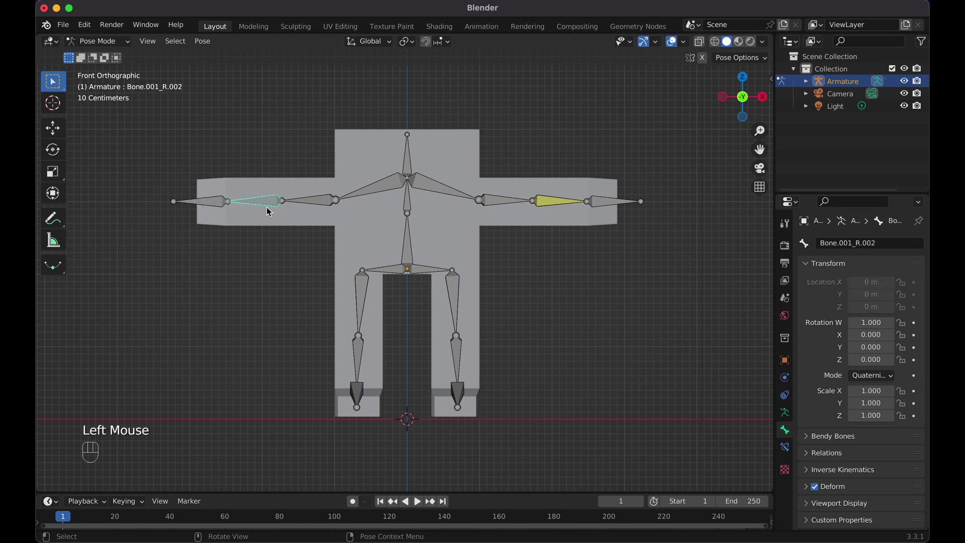
click(217, 204)
shift+click(273, 204)
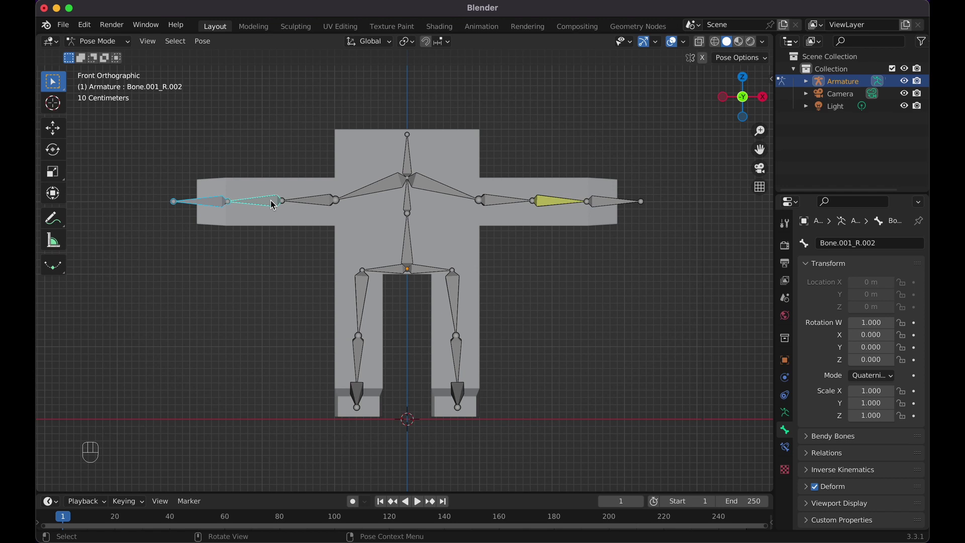
key(shift+super+c)
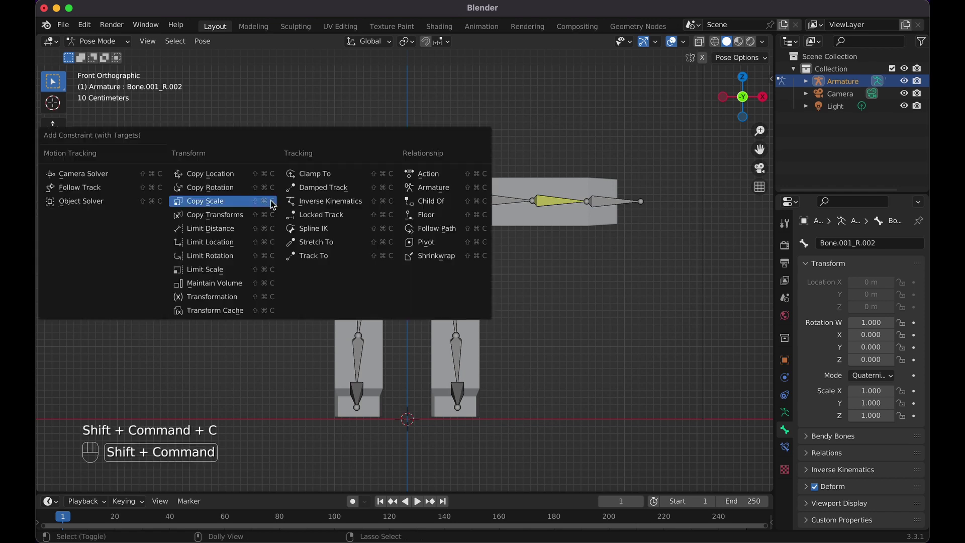
Add an Inverse Kinematics constraint to forearm bone Bone.001_R.002 targeting IK_Hand.r, and set its chain length to 2
click(326, 206)
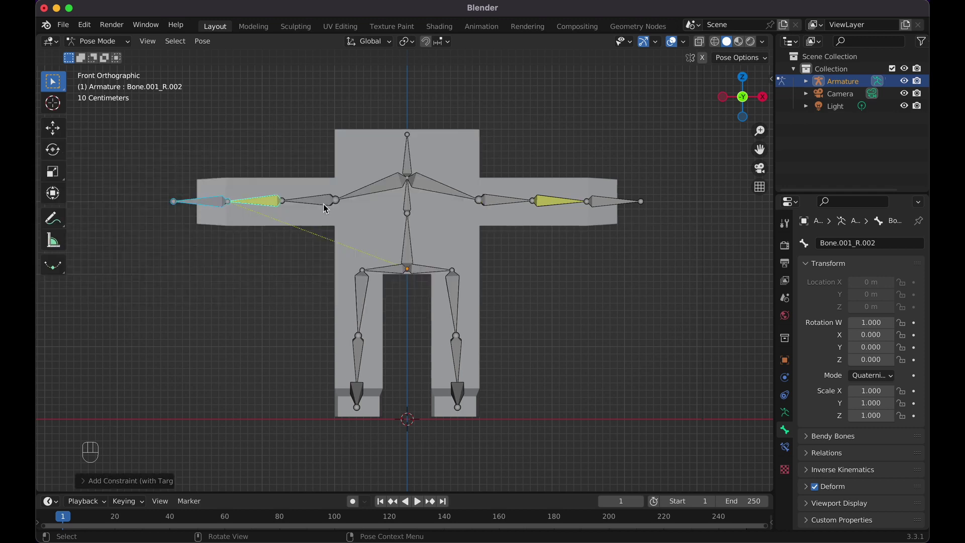
click(213, 202)
click(261, 201)
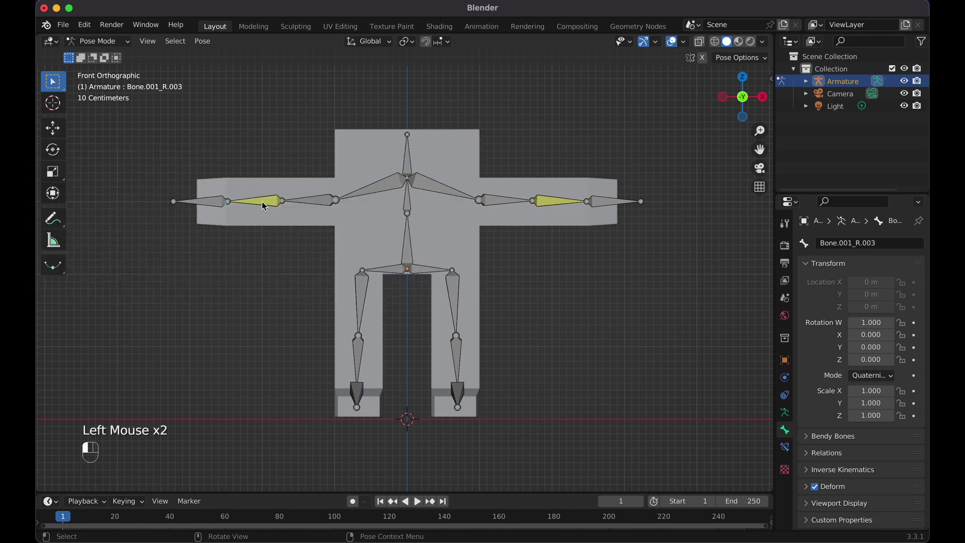
click(785, 447)
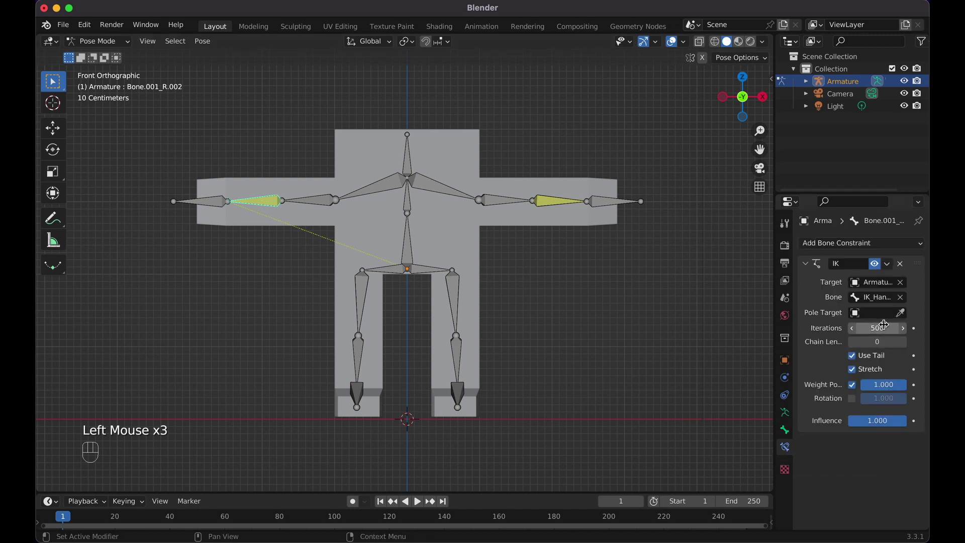
click(907, 346)
click(904, 345)
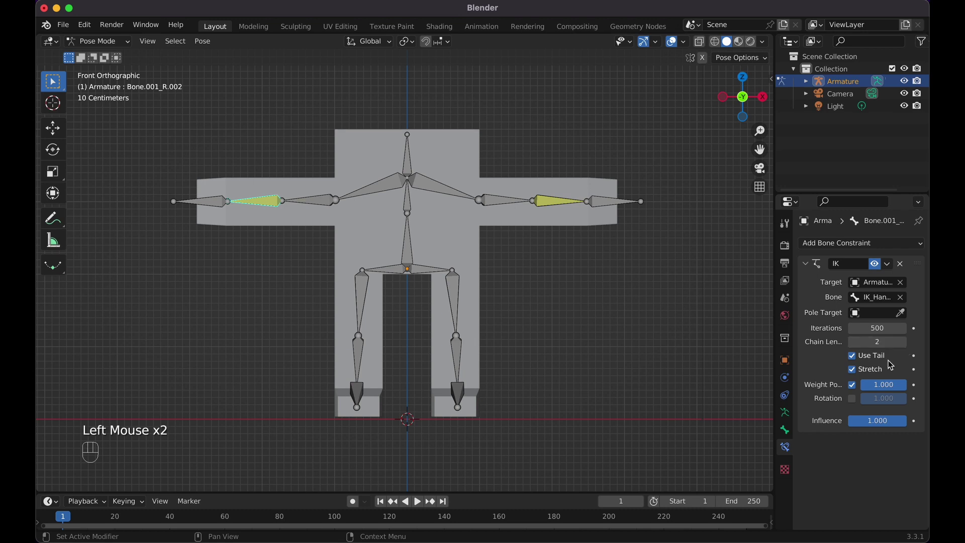
Switch off Deform for forearm bone Bone.001_R.002 and try moving the IK_Hand.r bone to test the arm's IK
click(785, 431)
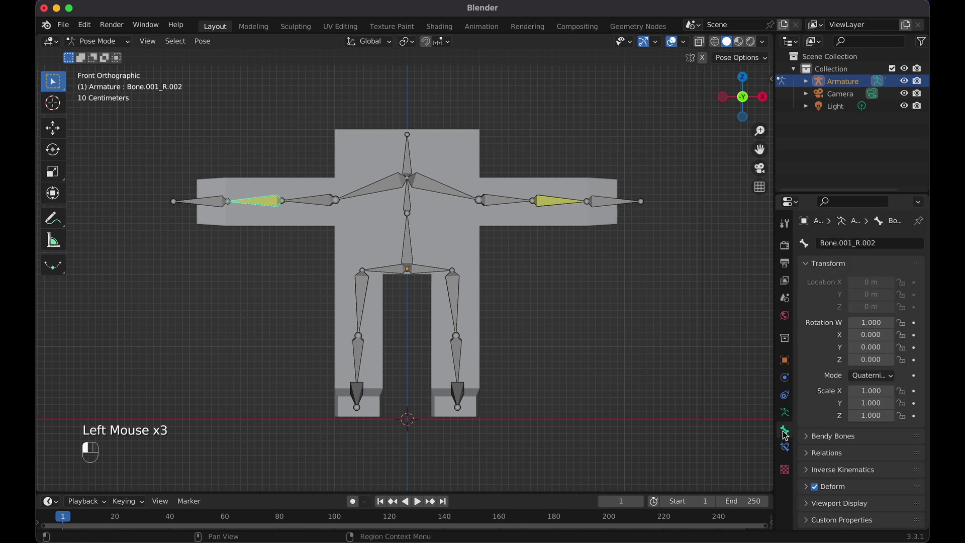
click(815, 487)
click(232, 194)
key(g)
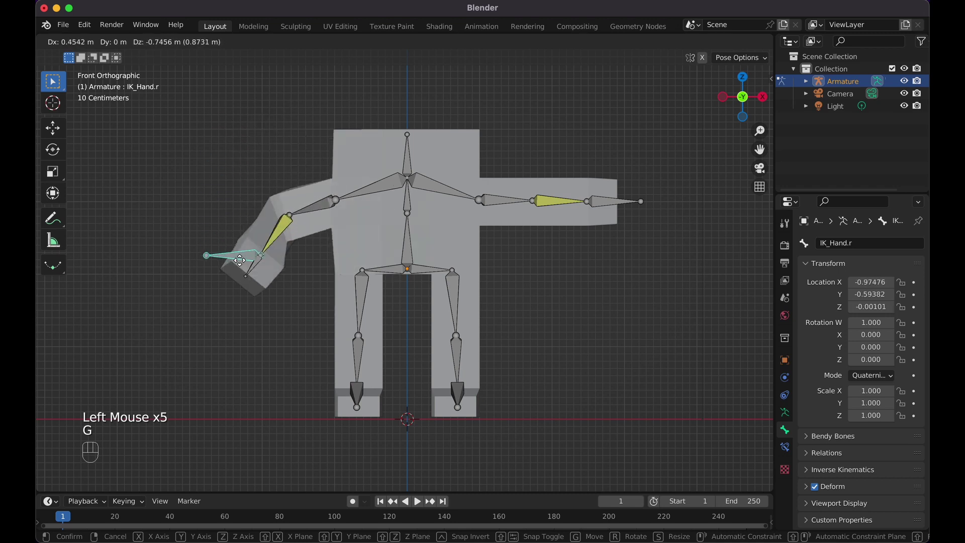
key(Escape)
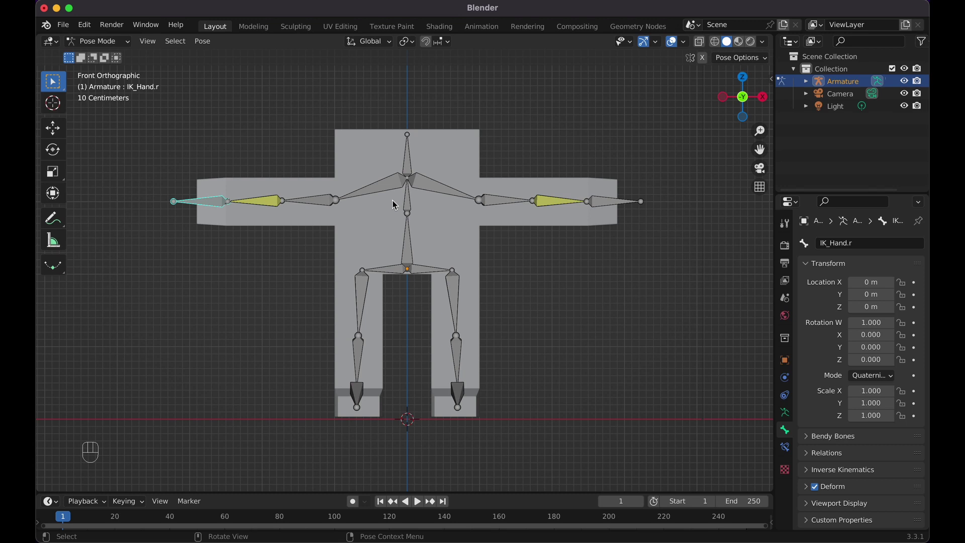
Change the armature from Pose Mode to Edit Mode
key(ctrl+Tab)
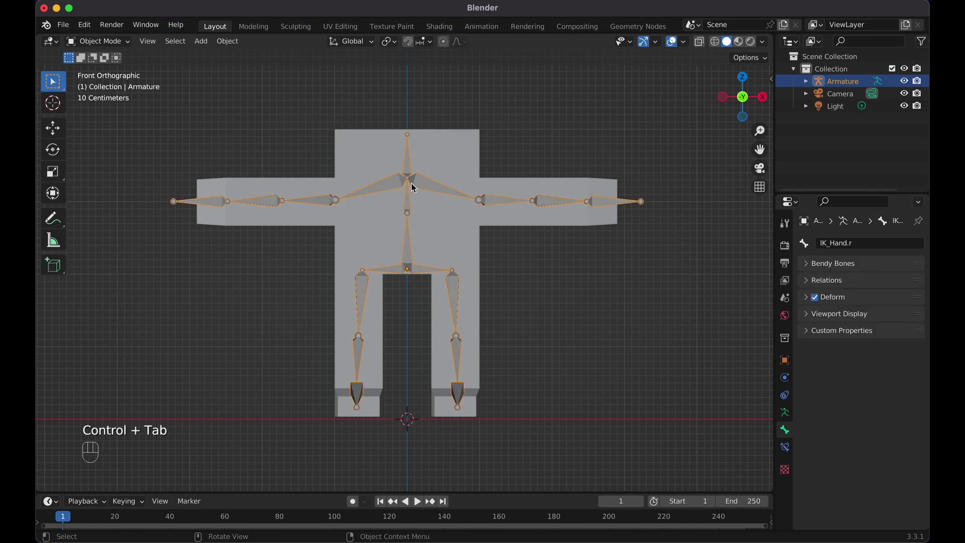
key(ctrl+Tab)
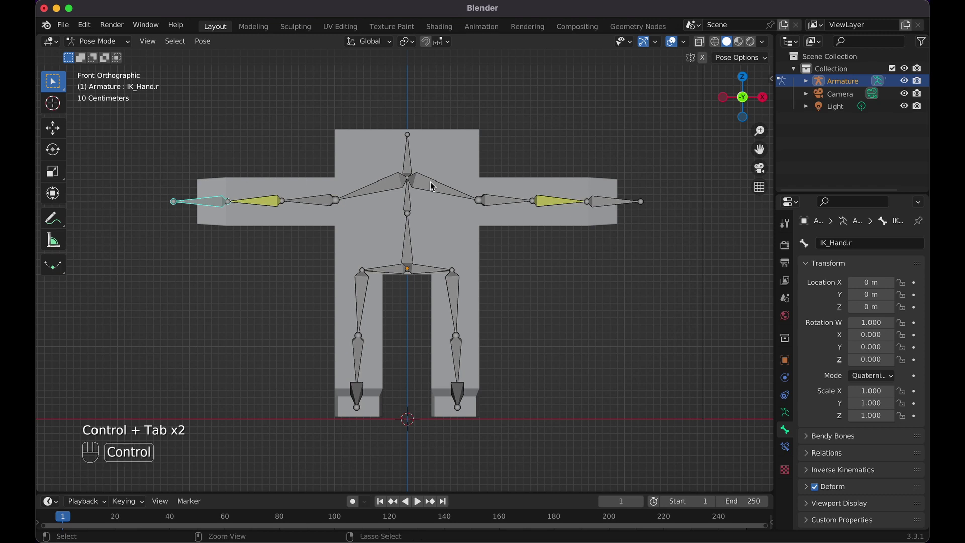
key(ctrl+Tab)
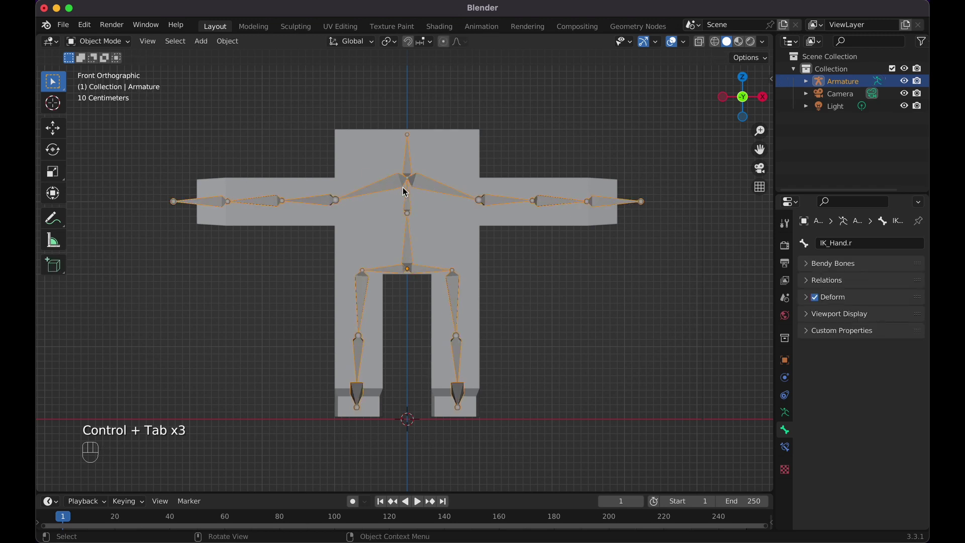
click(126, 42)
click(124, 69)
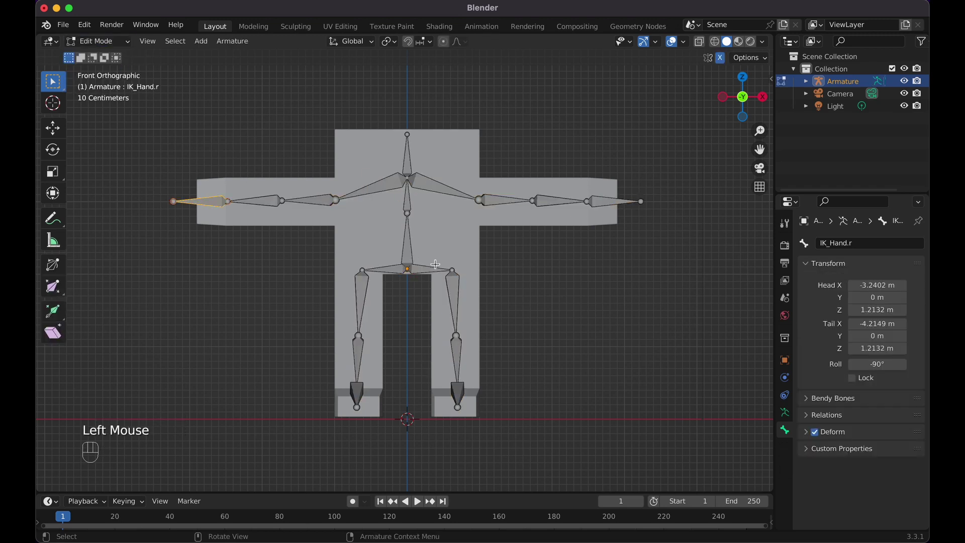
Extrude a mirrored bone about 0.83 m straight down along Z from the ankle joint of the left leg
mouse_move(435, 263)
middle_down()
mouse_move(463, 262)
mouse_move(435, 263)
middle_up()
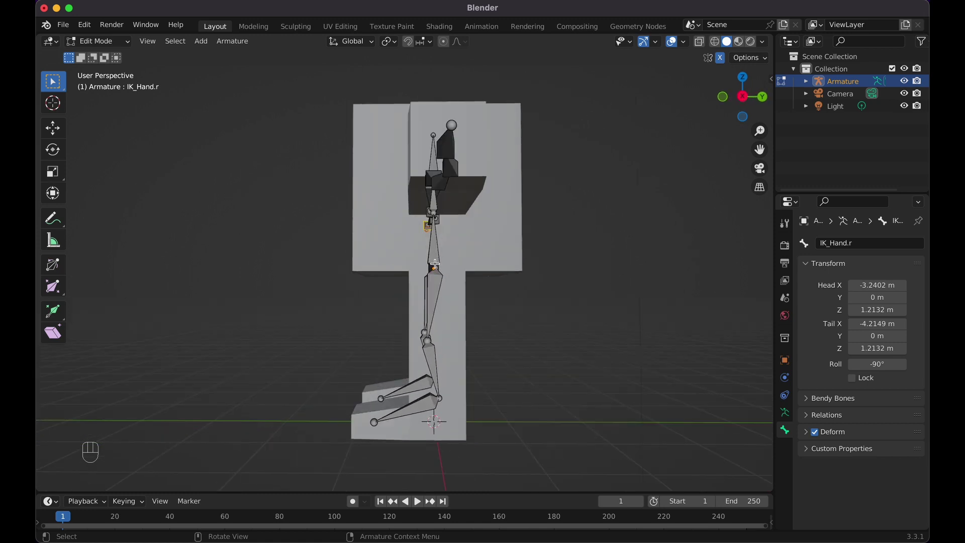
key(KP_1)
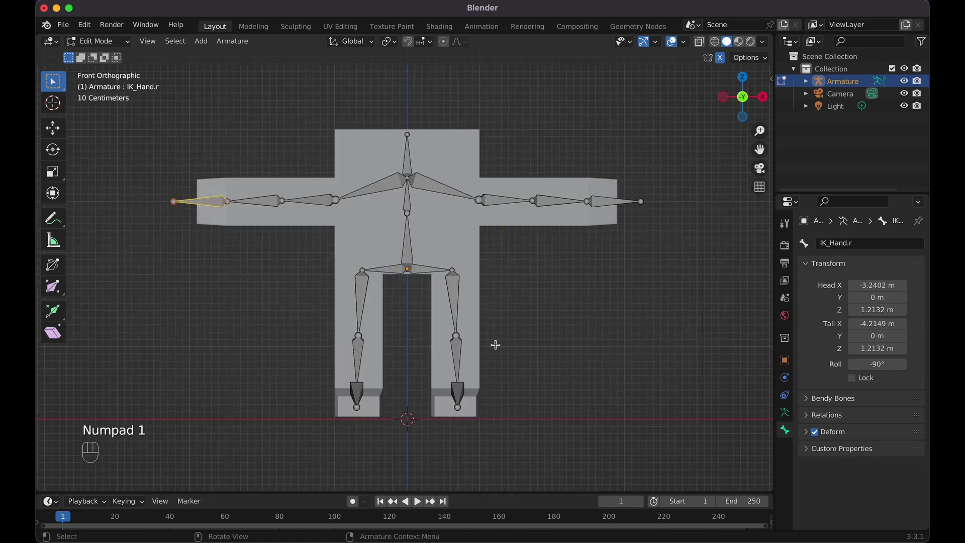
key(KP_3)
click(437, 387)
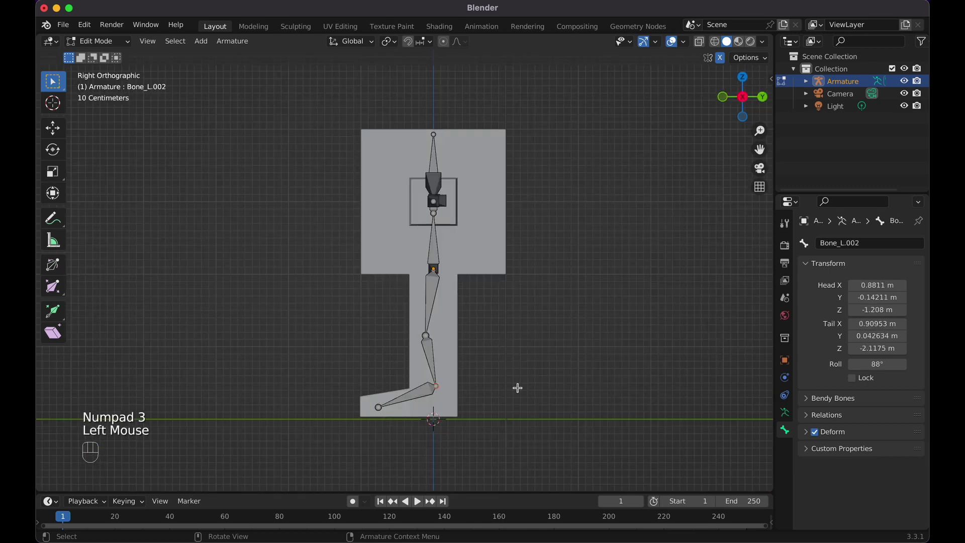
scroll(517, 387, left, 10)
key(e)
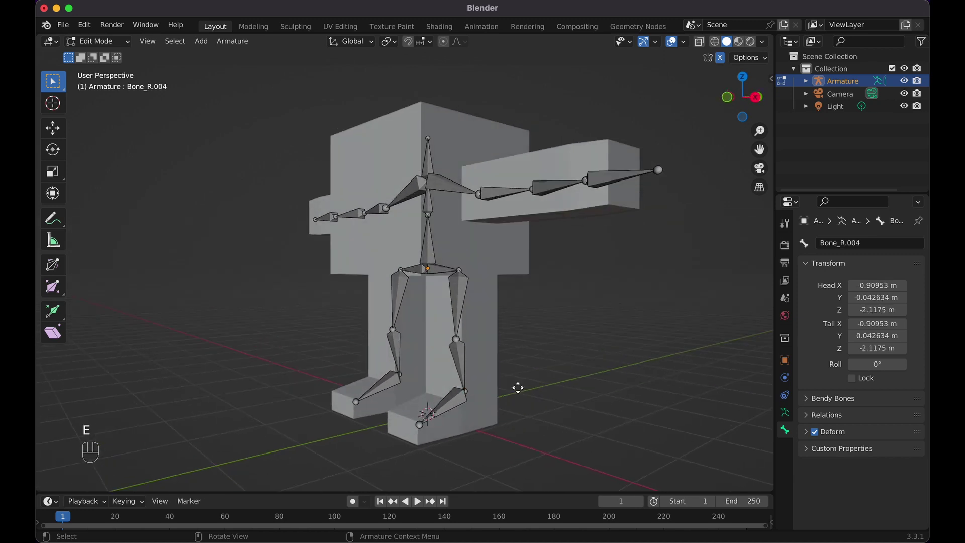
key(z)
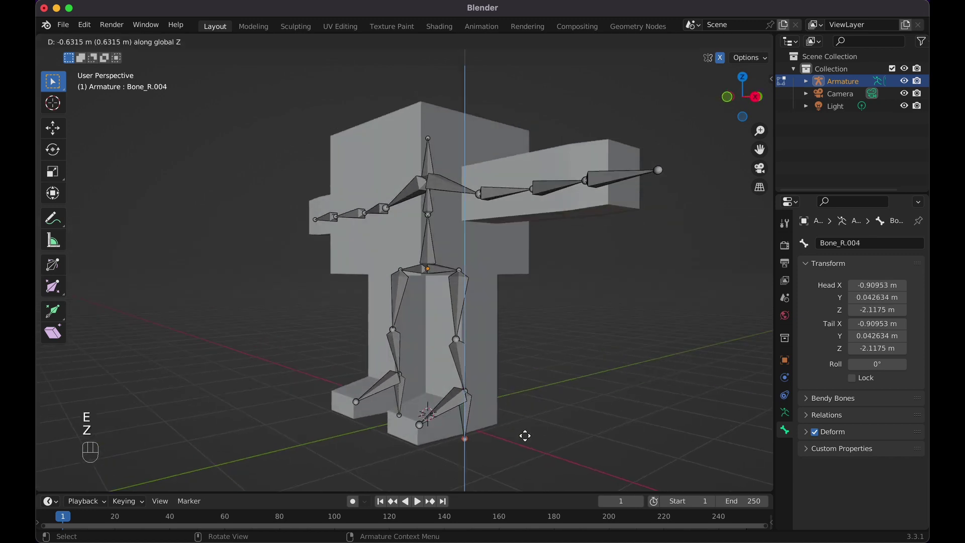
click(524, 435)
Clear the parent of the new vertical bone below the left ankle
key(KP_1)
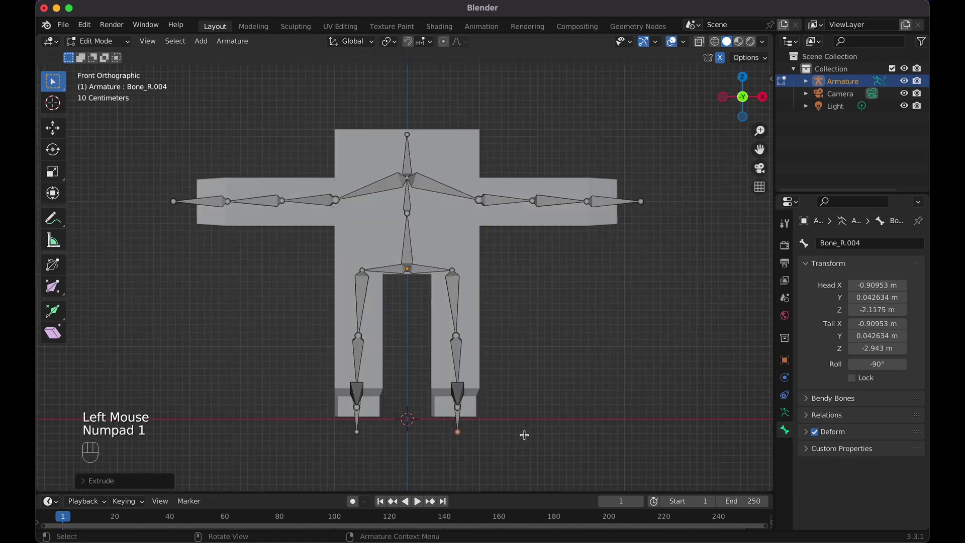
key(KP_3)
click(440, 404)
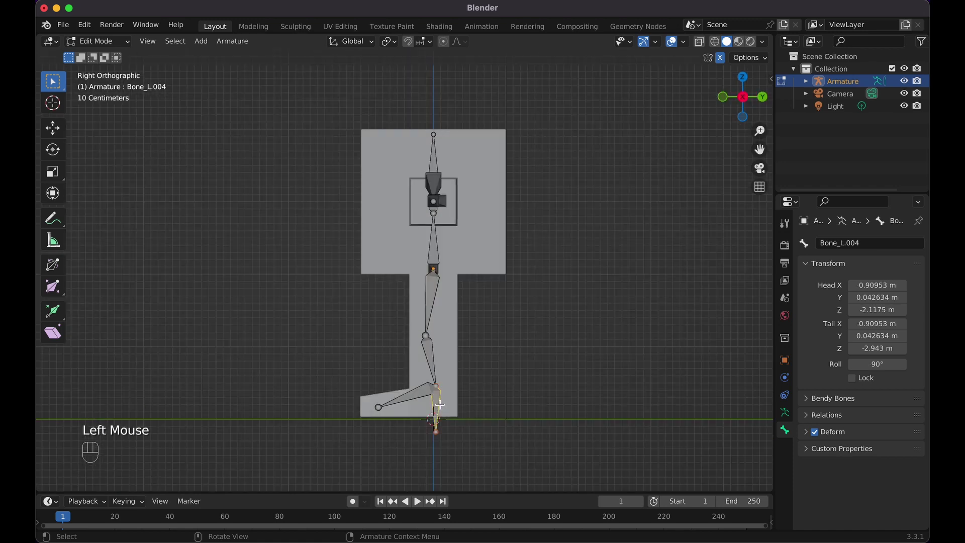
key(alt+p)
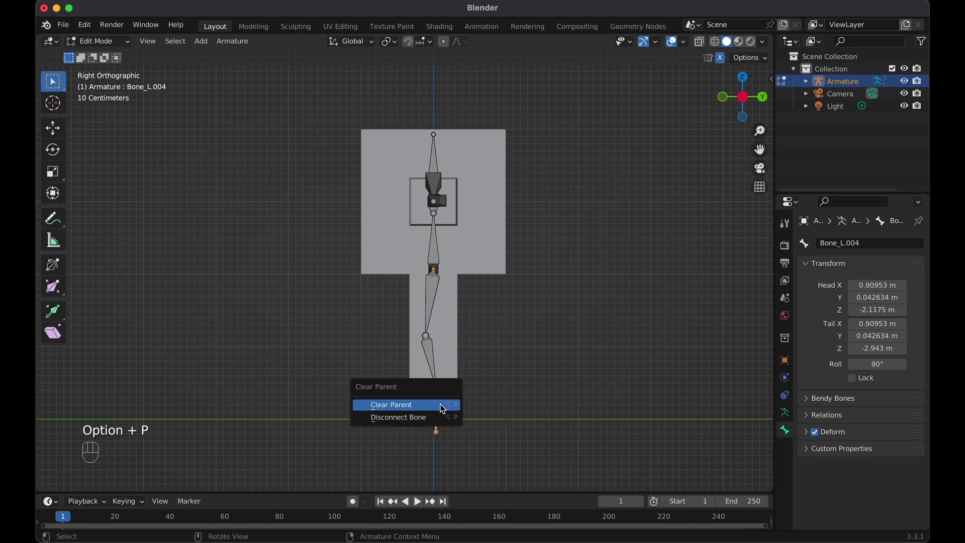
click(442, 405)
Rename the vertical bone below the left ankle as IK_Foot.l
middle_drag(486, 403, 486, 402)
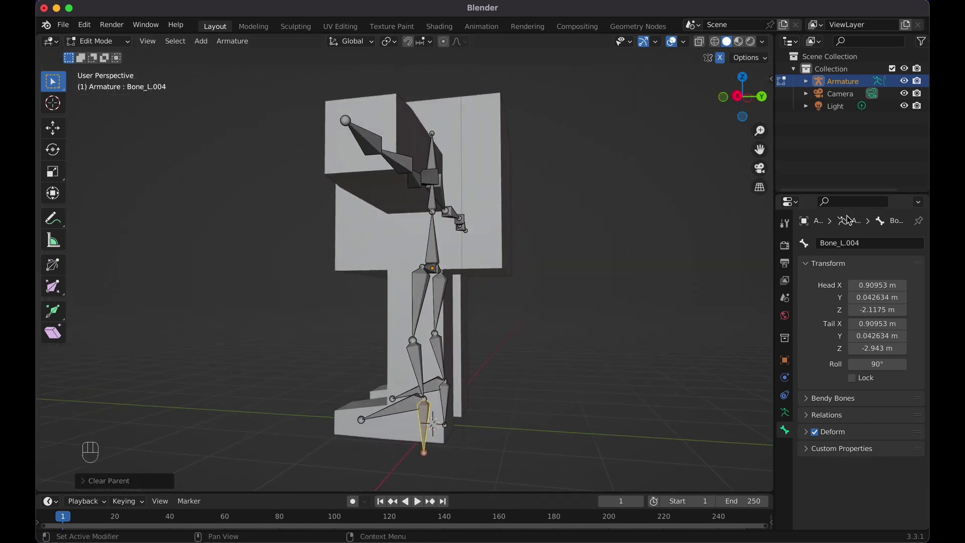
click(845, 244)
text(IK)
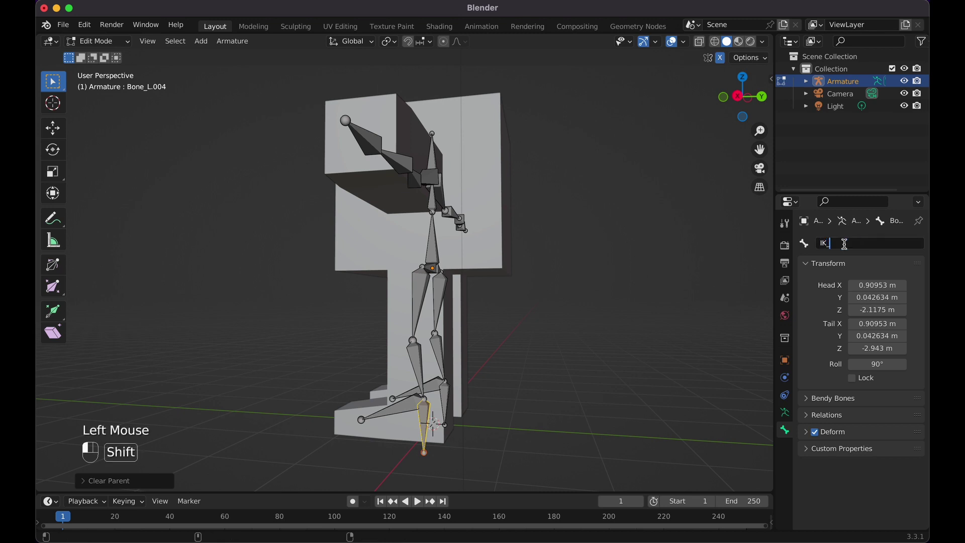
text(_Foo)
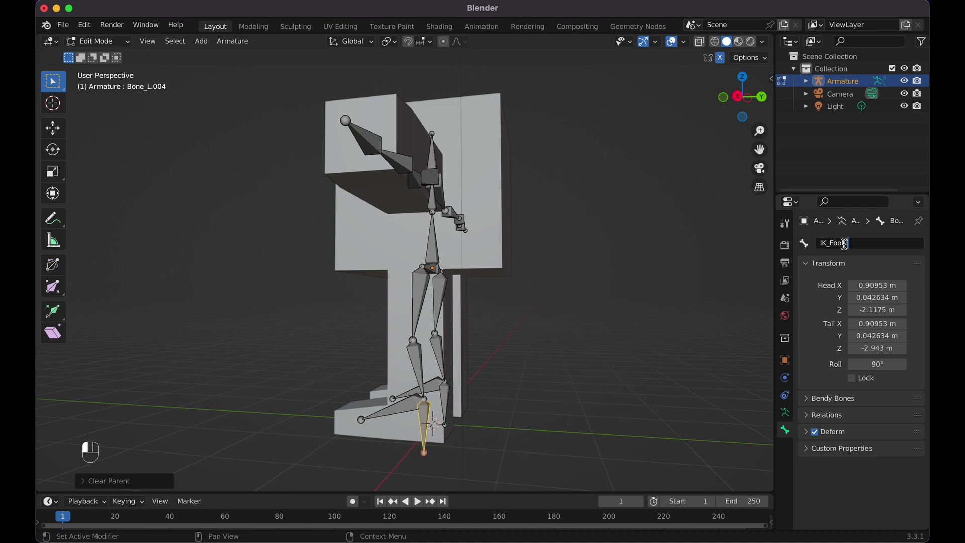
text(t.l)
key(Return)
Rename the vertical bone below the right ankle as IK_Foot.r
middle_drag(577, 355, 500, 390)
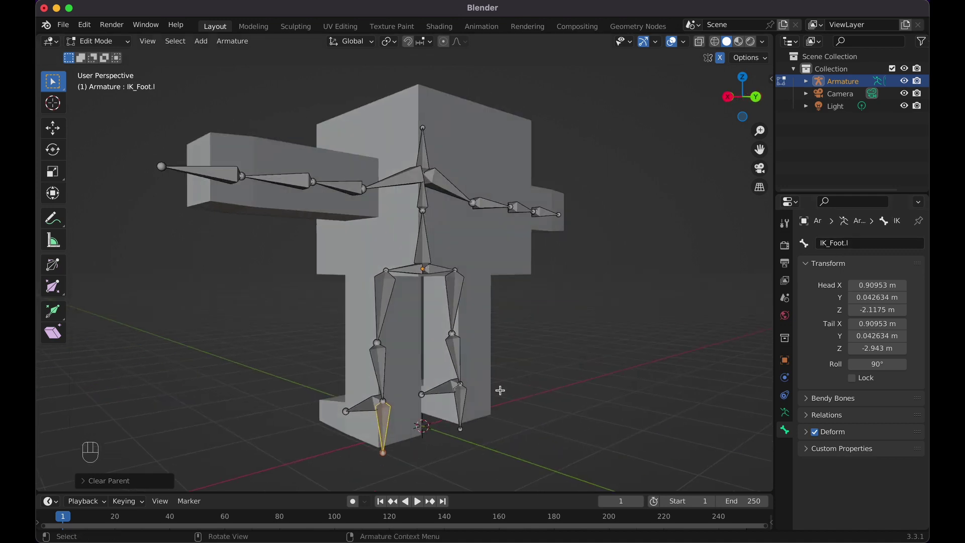
click(459, 402)
double_click(835, 241)
key(BackSpace)
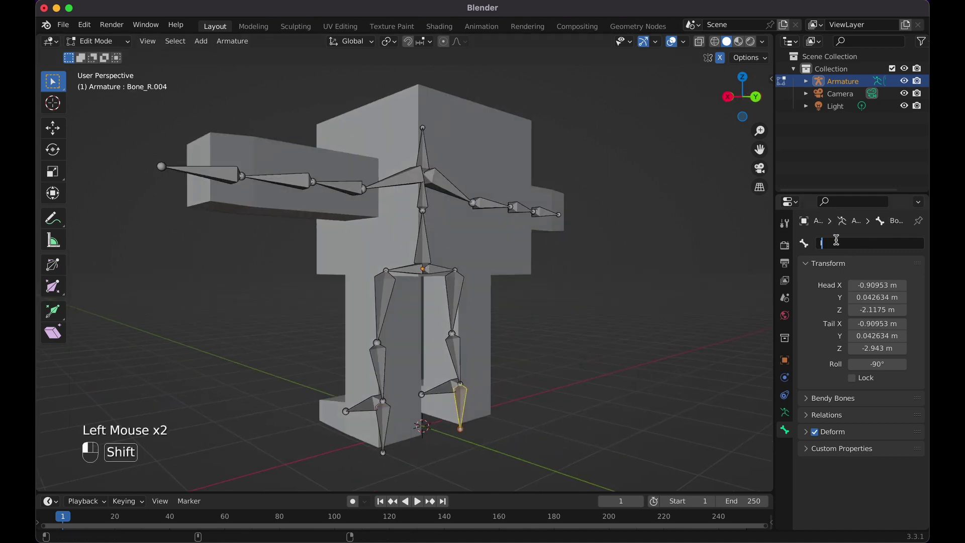
text(IK_Foot)
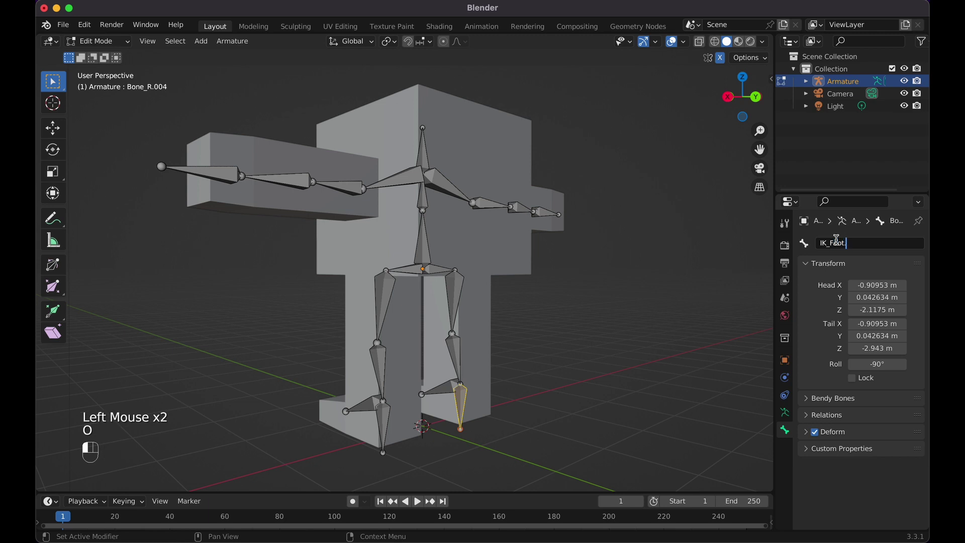
text(.r)
key(Return)
Select the IK_Foot.l bone, change the armature to Pose Mode and turn off Deform for that bone
middle_drag(472, 308, 471, 327)
click(478, 326)
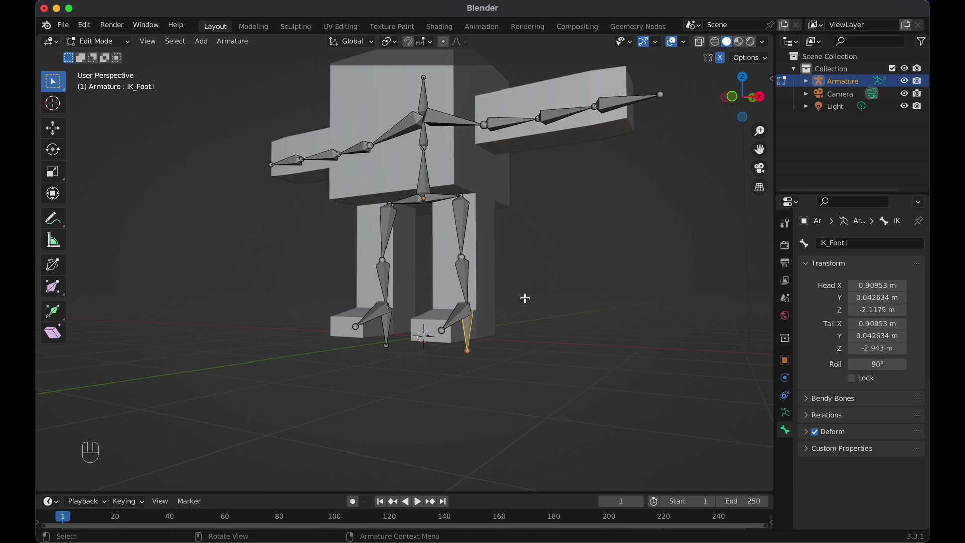
key(ctrl+Tab)
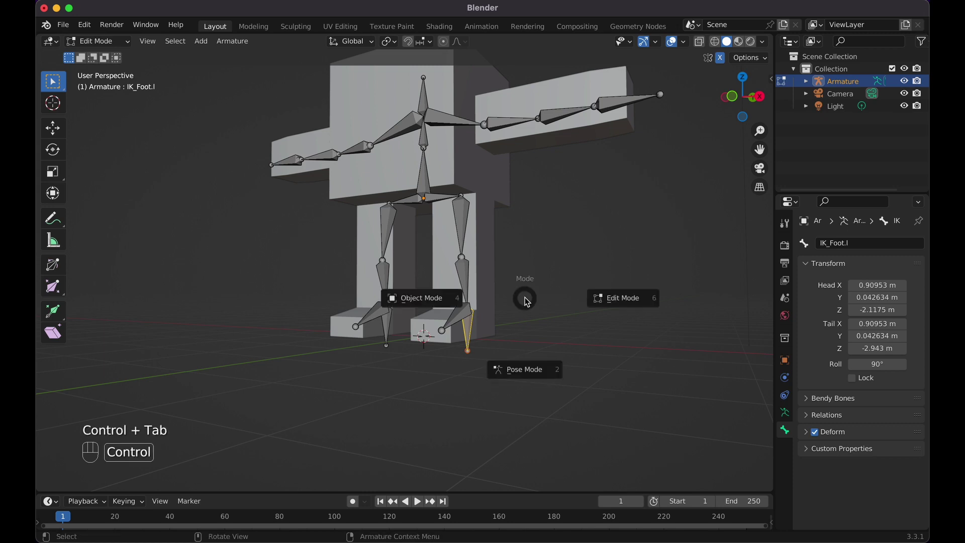
click(525, 356)
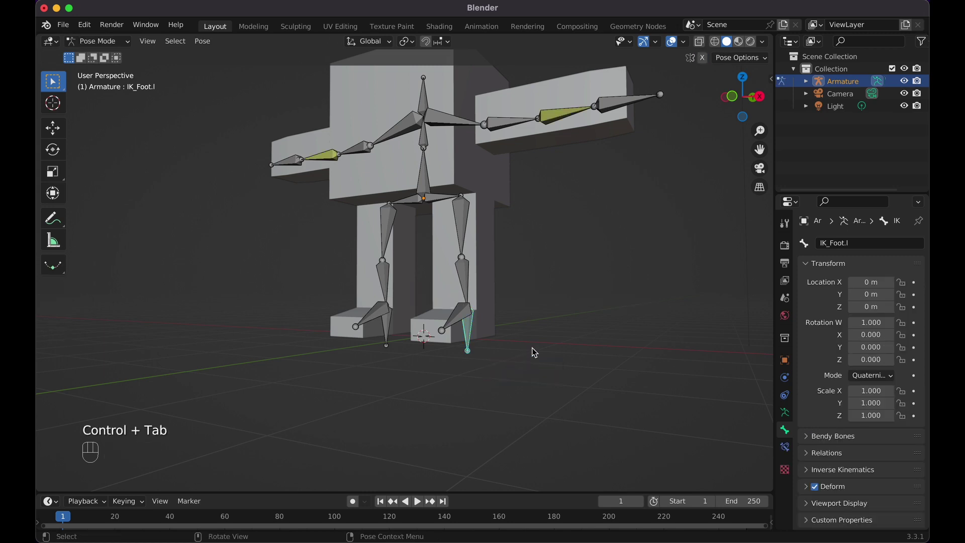
click(815, 486)
Add an Inverse Kinematics constraint to the left shin bone, directly above the ankle
scroll(579, 316, left, 5)
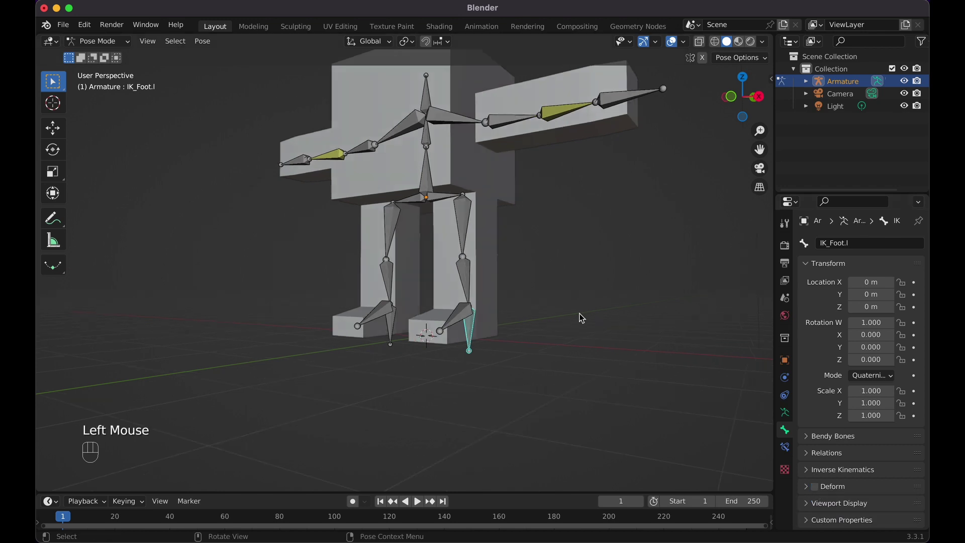
scroll(581, 317, left, 3)
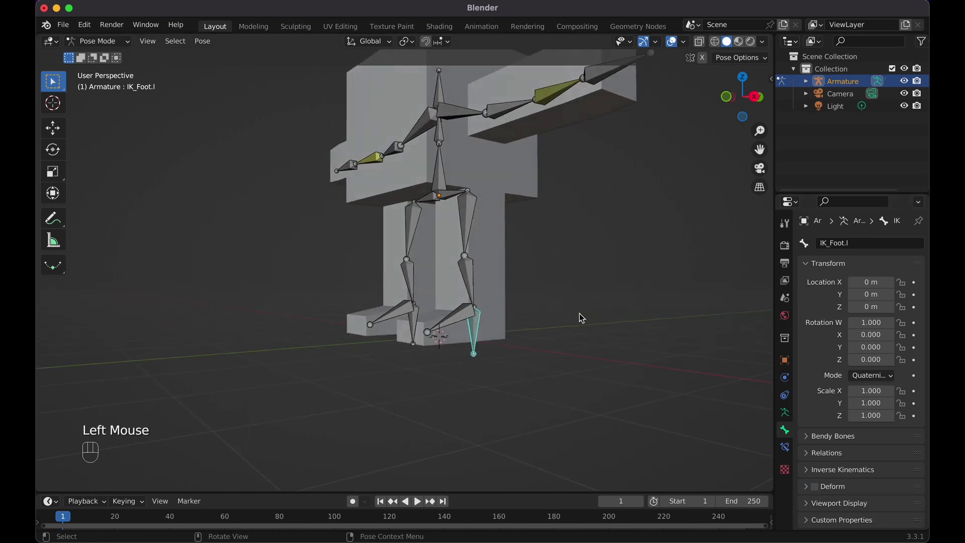
click(468, 281)
click(786, 447)
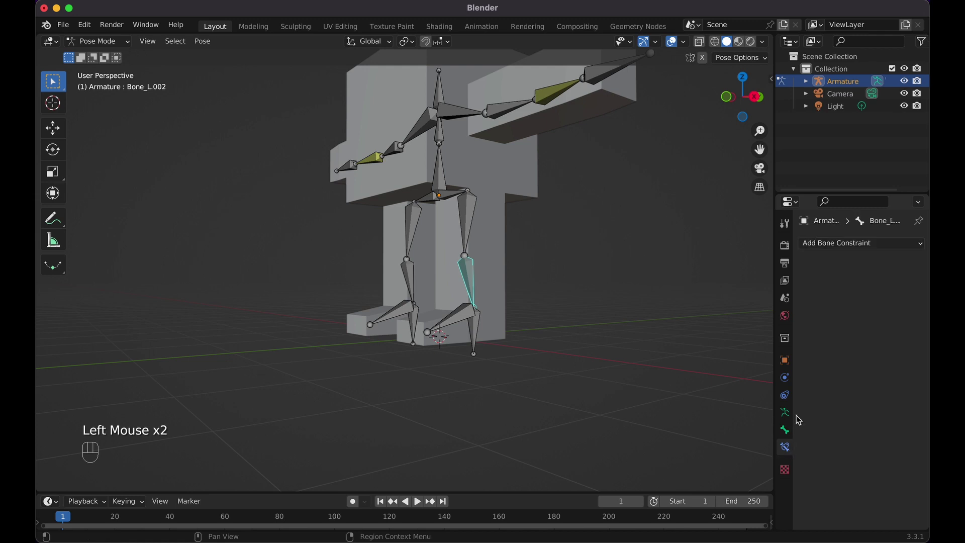
click(849, 243)
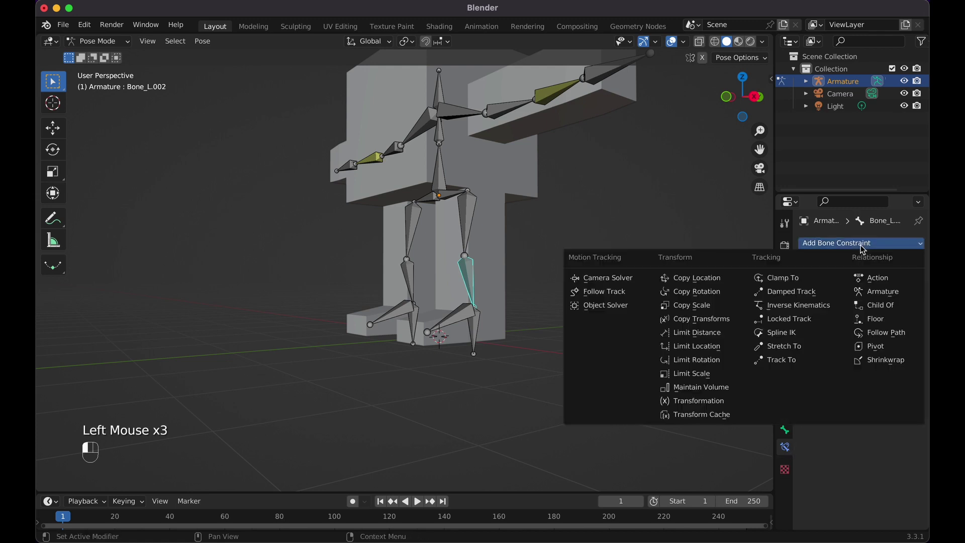
click(812, 305)
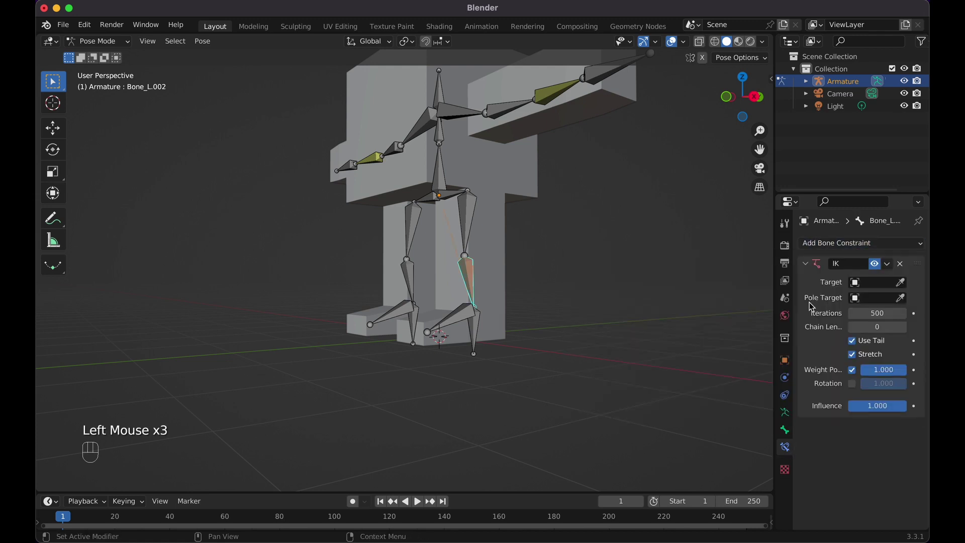
Set the left shin's IK target to the armature's IK_Foot.l bone with a chain length of 2
click(884, 284)
click(825, 301)
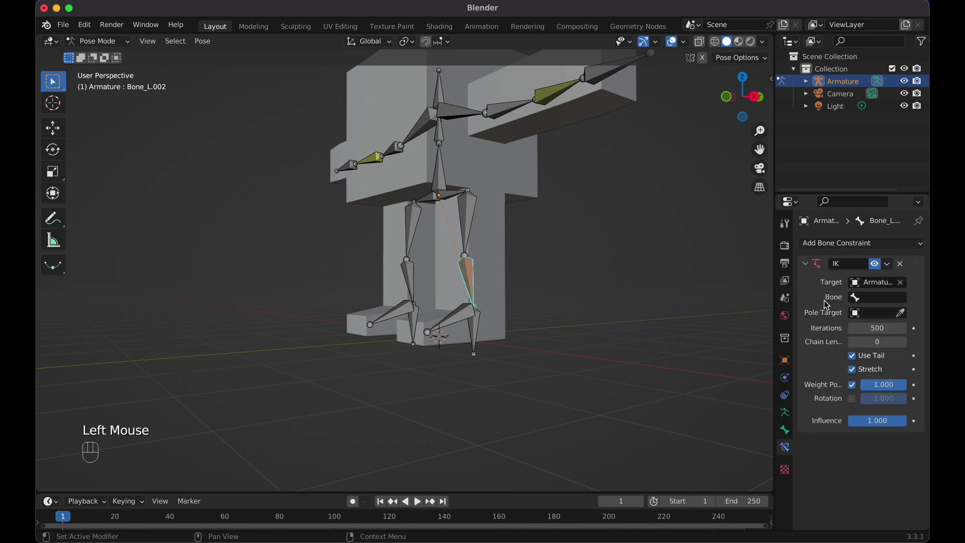
click(881, 298)
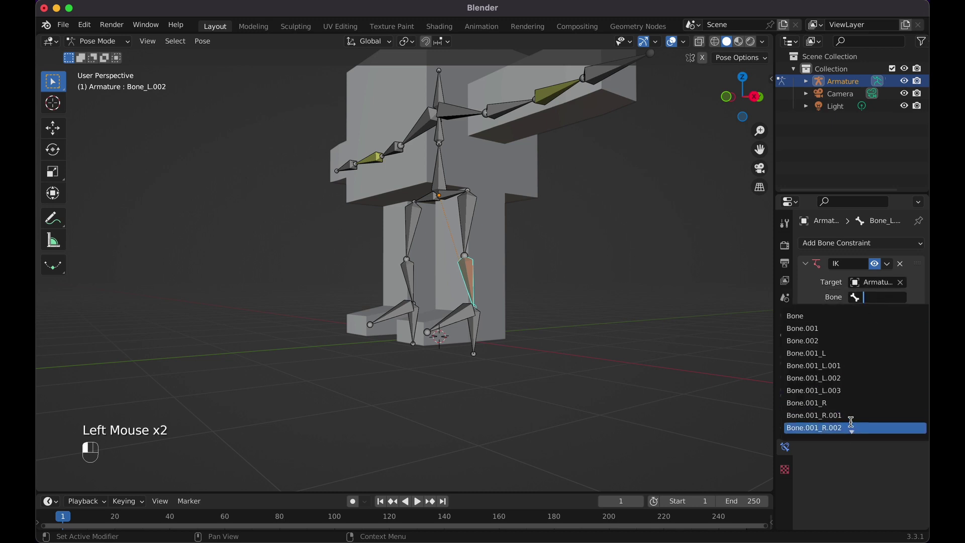
scroll(851, 425, down, 5)
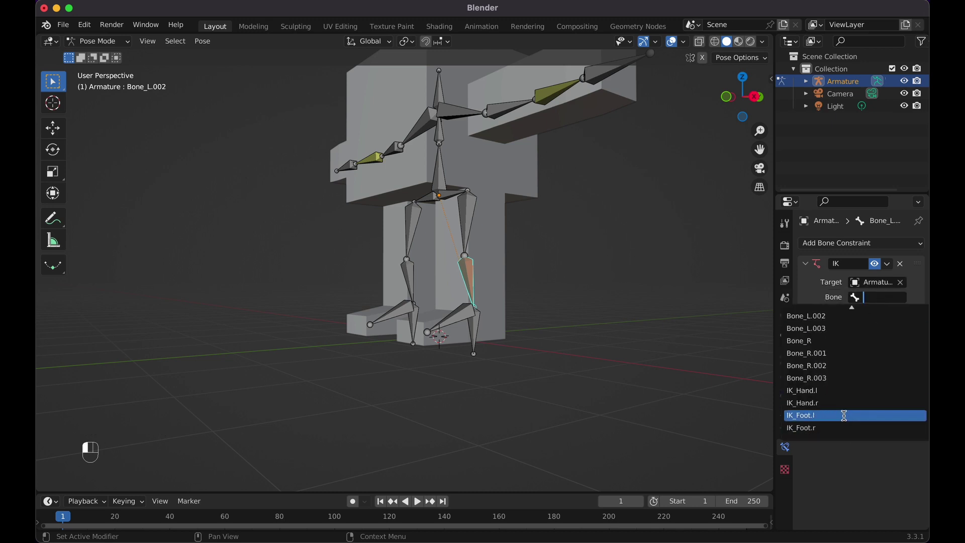
click(850, 415)
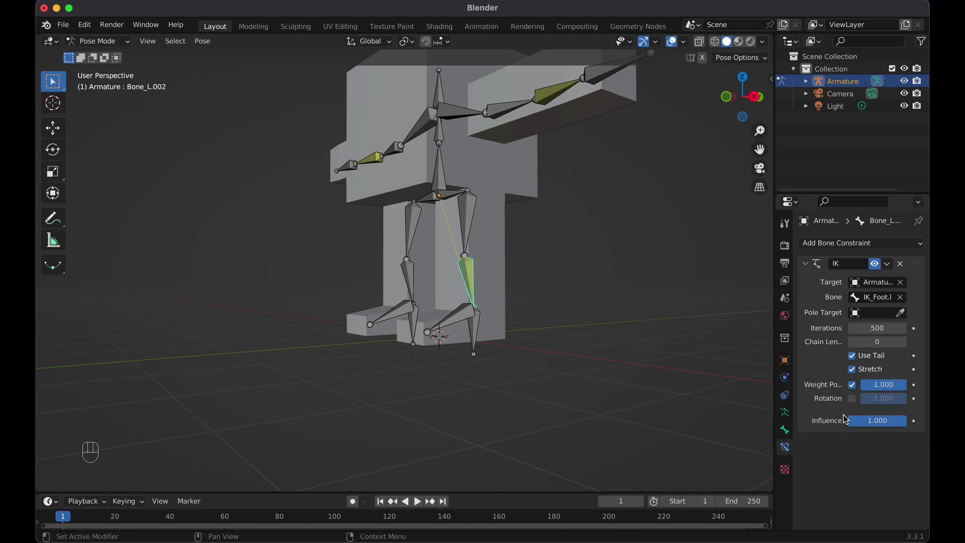
click(902, 344)
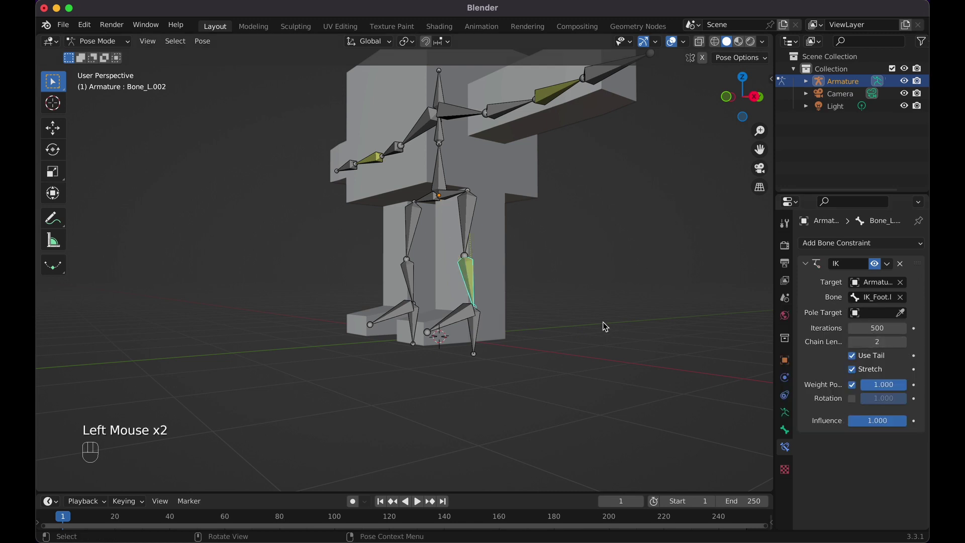
Try moving the IK_Foot.l bone from a side view to test how the left leg bends, and cancel the move
scroll(603, 323, right, 5)
click(470, 333)
scroll(470, 333, right, 2)
scroll(473, 338, right, 2)
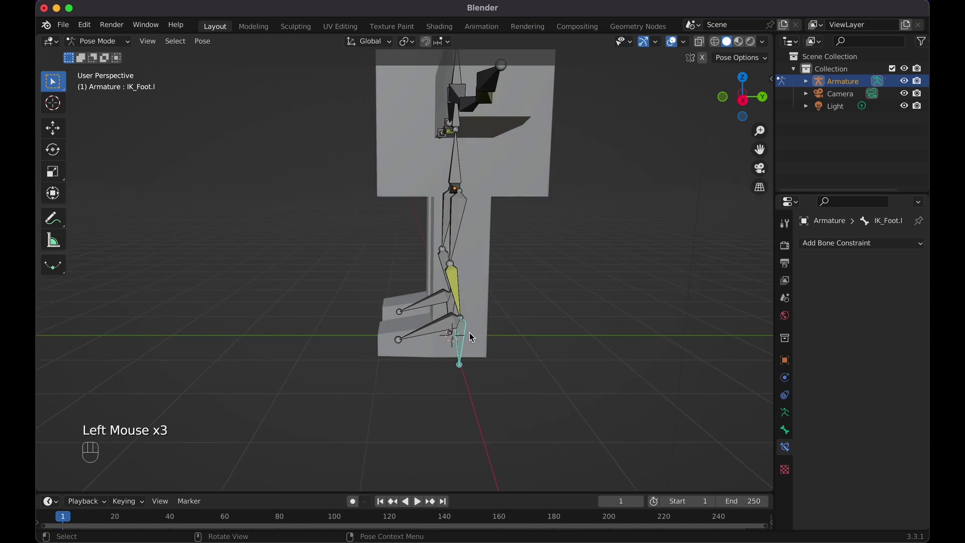
key(g)
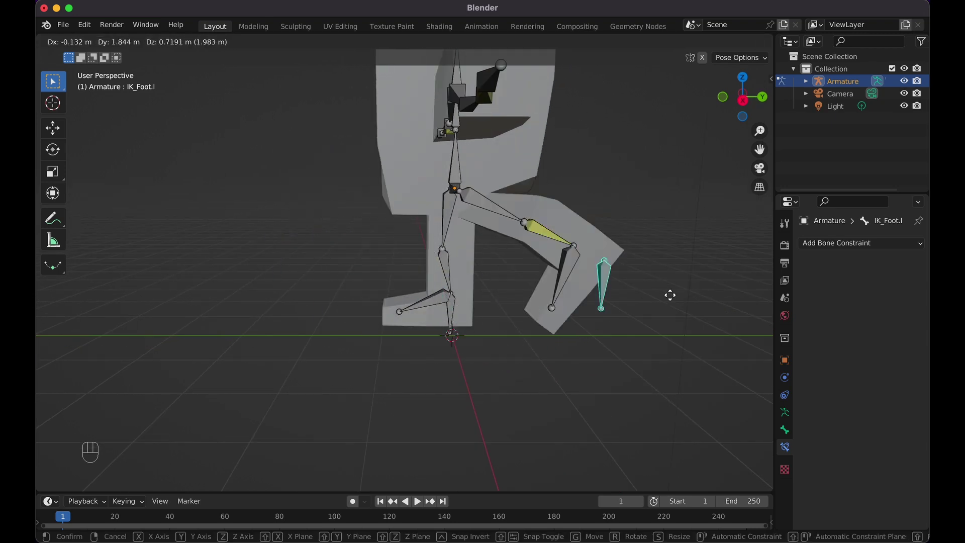
key(Escape)
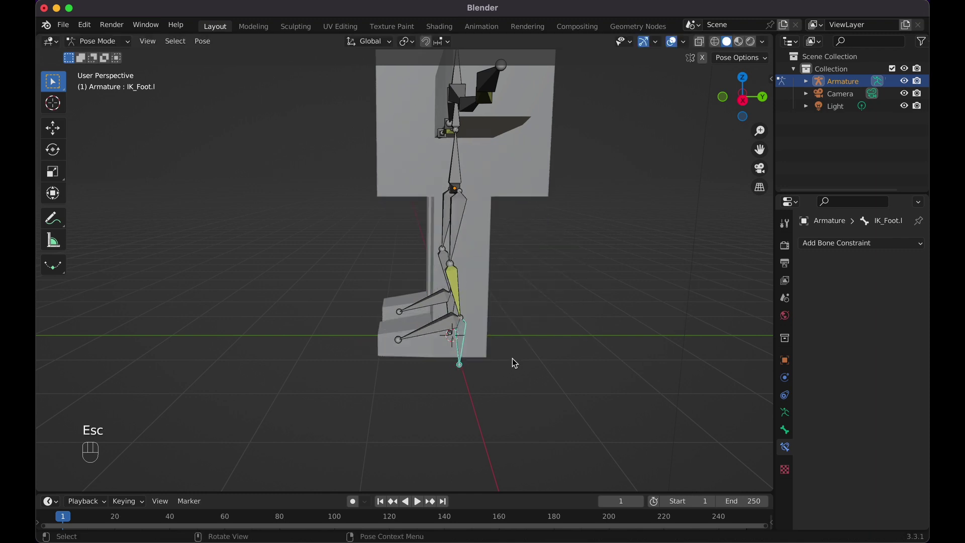
Give the right shin bone an Inverse Kinematics constraint targeting IK_Foot.r and set its chain length to 2
scroll(511, 358, right, 10)
click(343, 341)
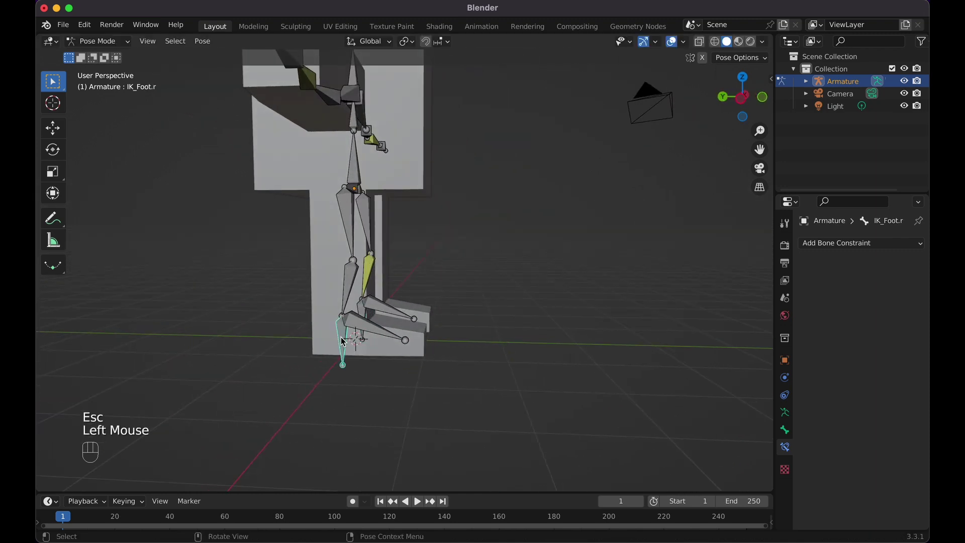
shift+click(351, 285)
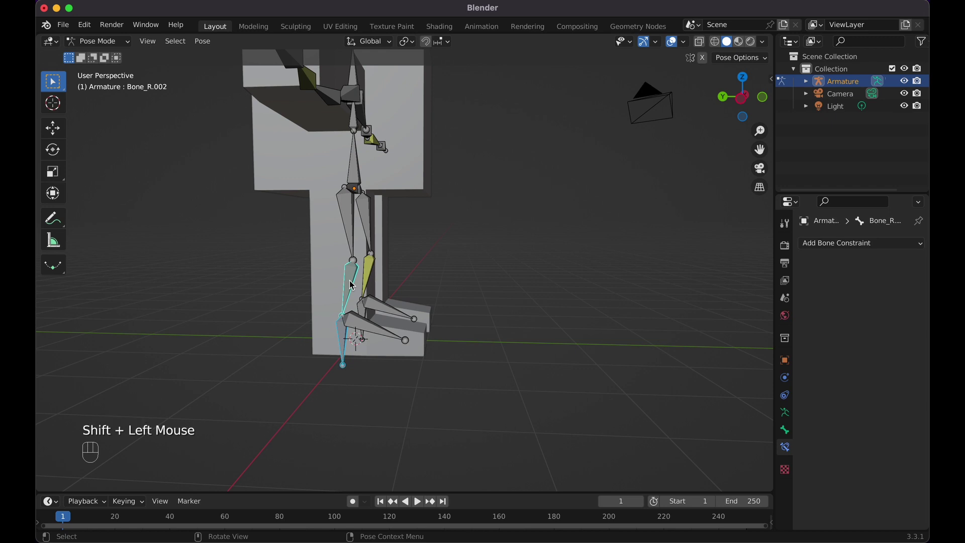
key(shift+super+c)
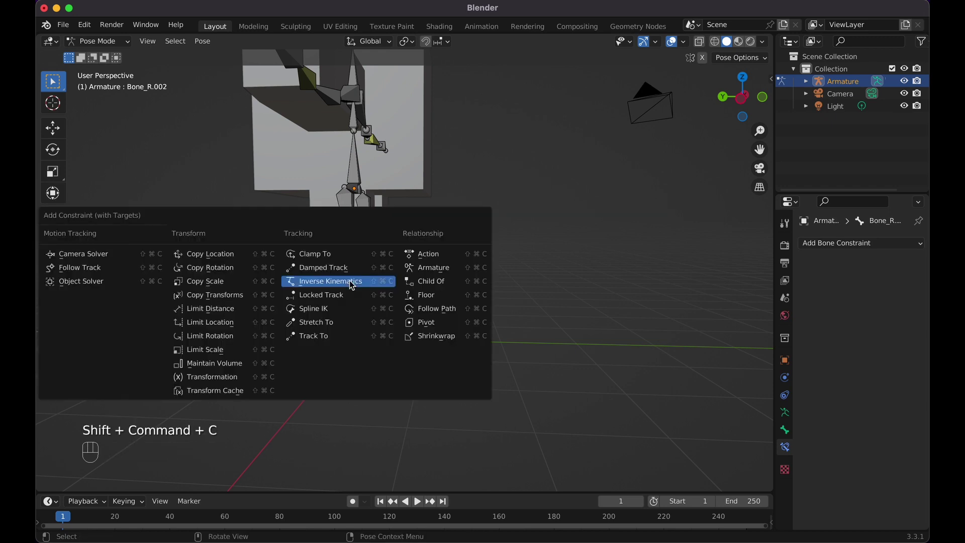
click(352, 285)
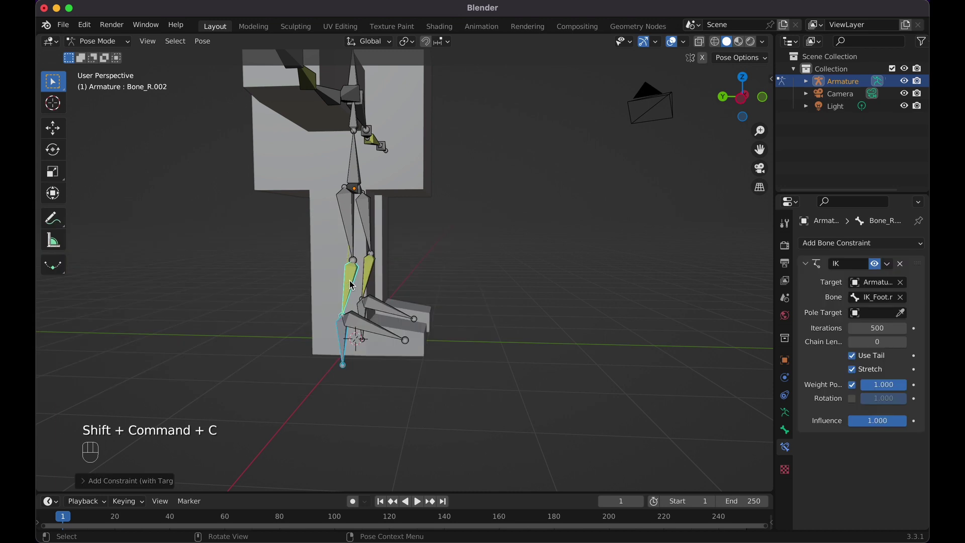
double_click(903, 342)
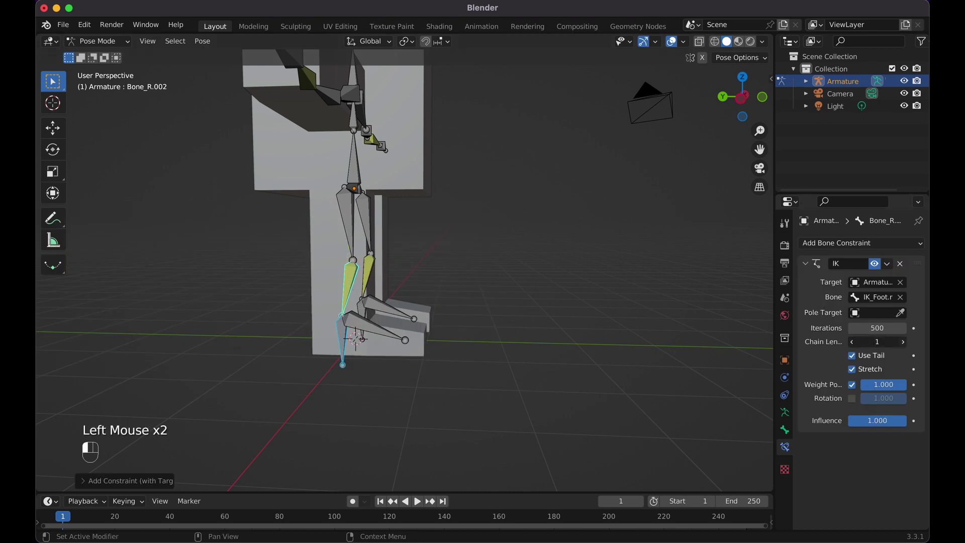
Try moving the IK_Foot.r bone to test the right leg, and cancel the move
click(345, 334)
middle_drag(345, 334, 311, 332)
key(g)
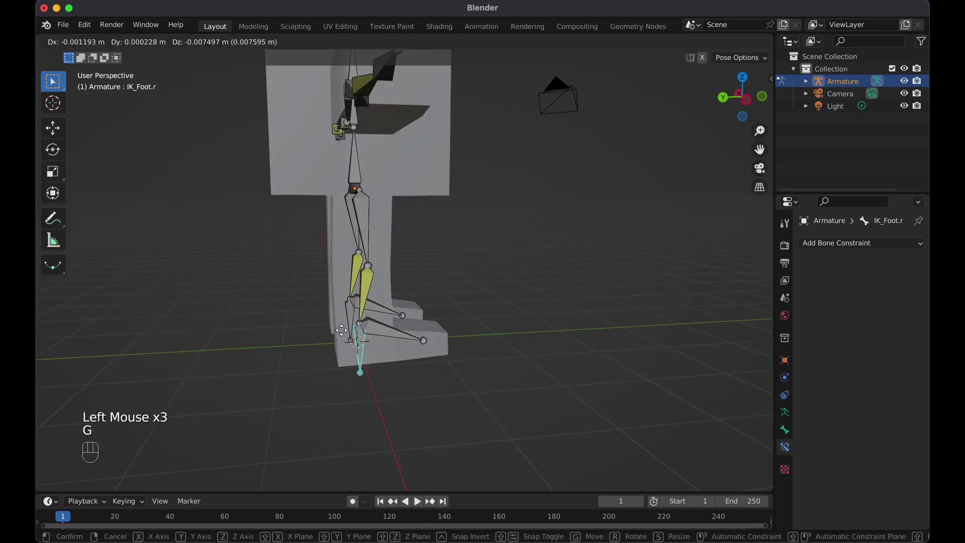
key(Escape)
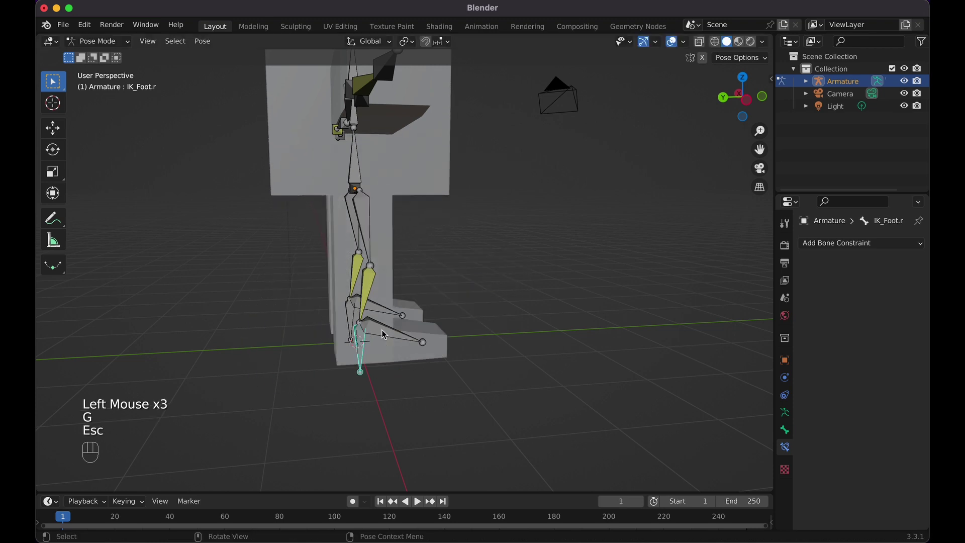
Hide the IK_Hand.l control bone in the front view and reveal it again
middle_drag(377, 331, 390, 311)
key(KP_1)
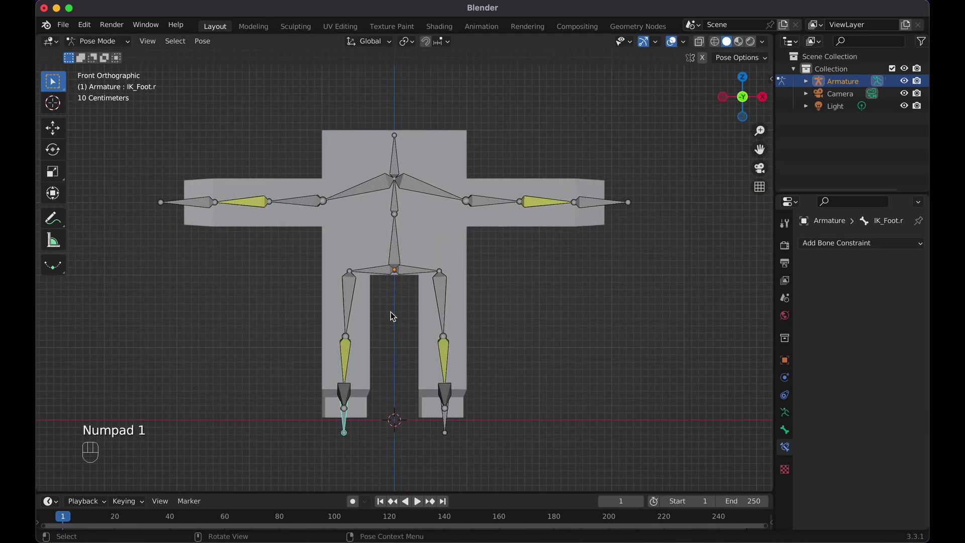
click(611, 206)
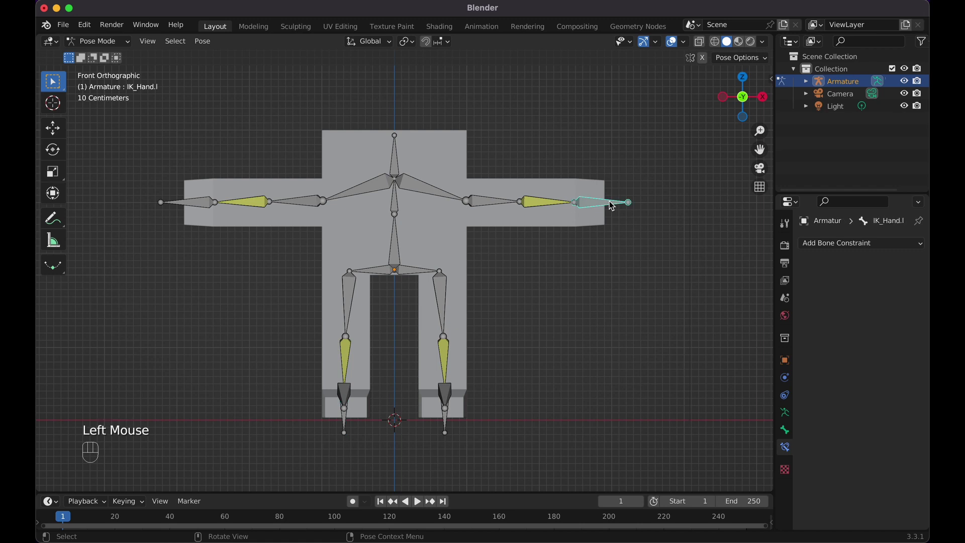
key(h)
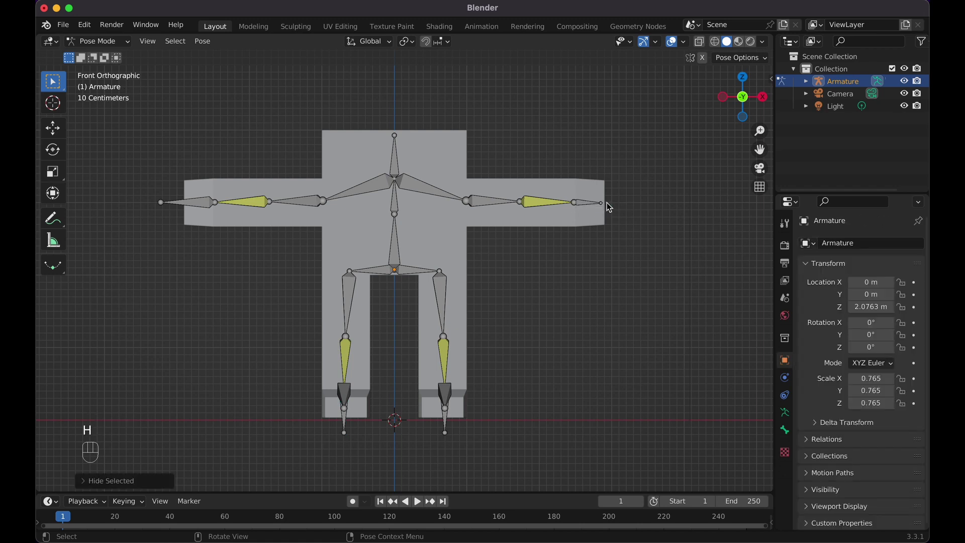
key(alt+h)
Test the rig by raising the IK_Hand.l bone and rotating the upper spine bone, restoring the rest pose each time
click(608, 207)
key(g)
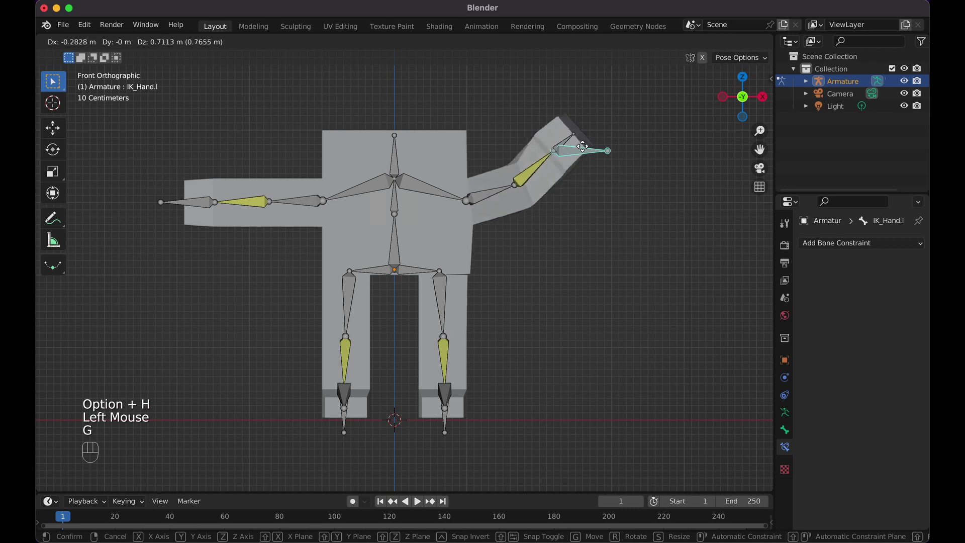
click(583, 148)
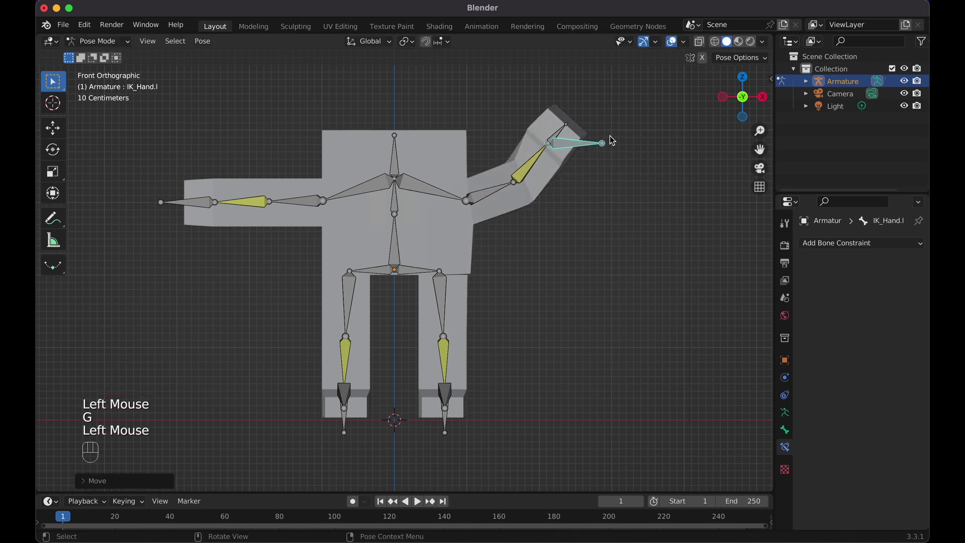
key(alt+g)
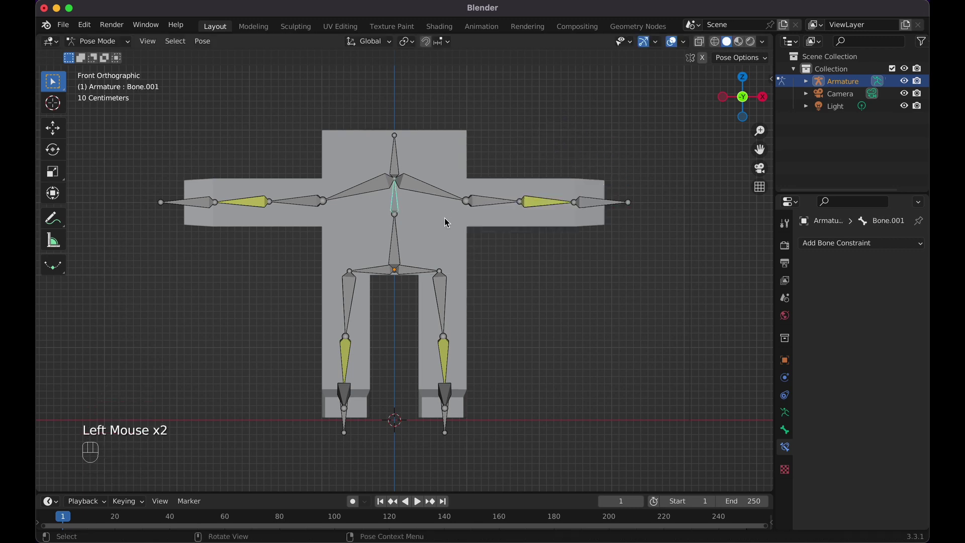
key(r)
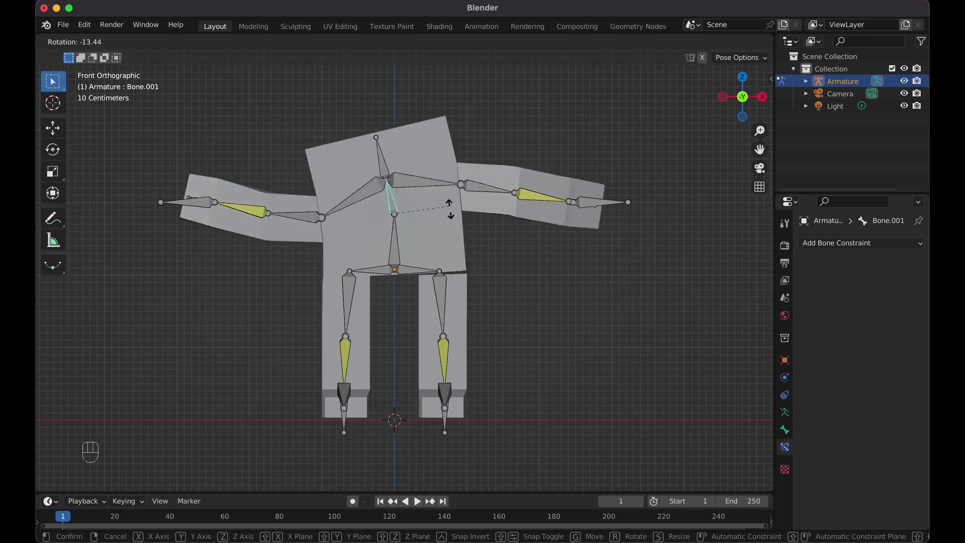
key(Escape)
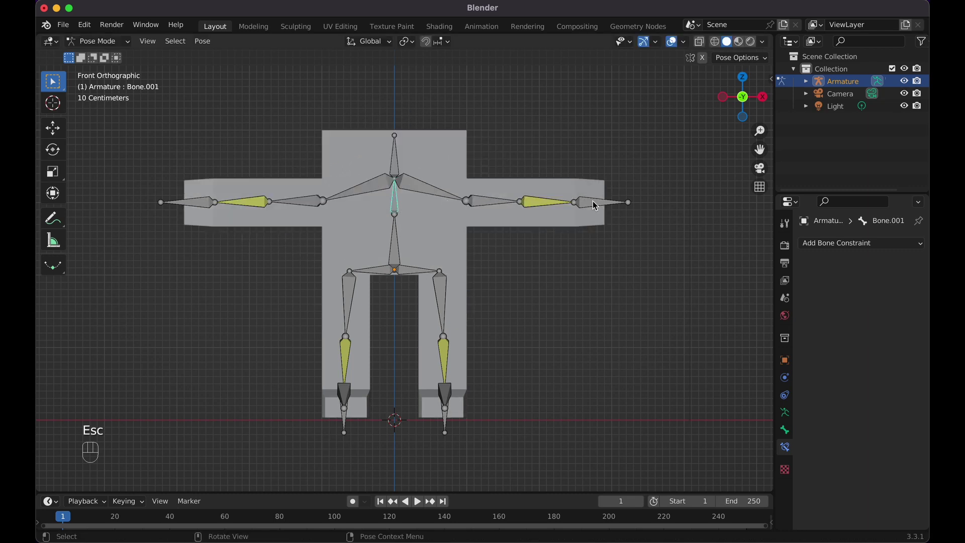
In Edit Mode, parent the IK_Hand.l and IK_Hand.r bones to the upper spine bone Bone.001, keeping their offset
key(ctrl+Tab)
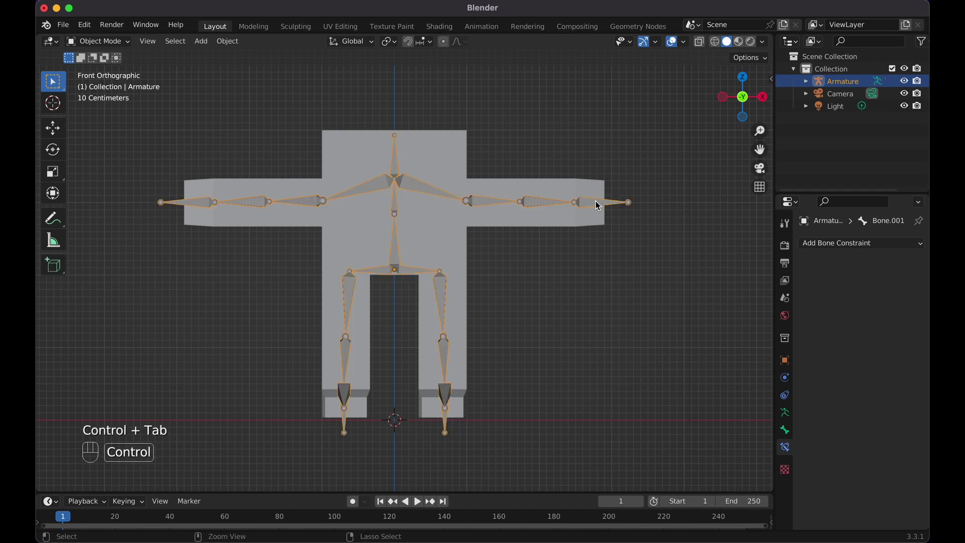
click(597, 208)
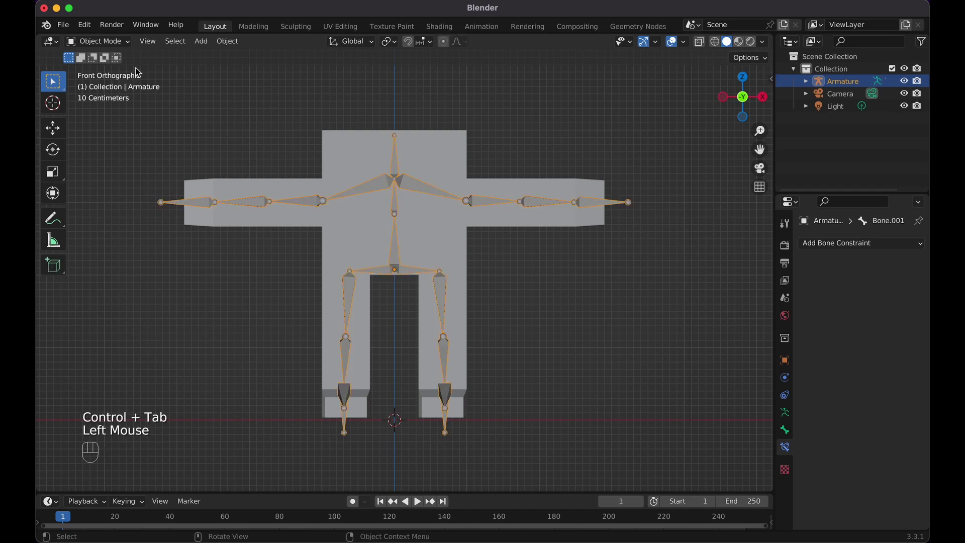
click(98, 41)
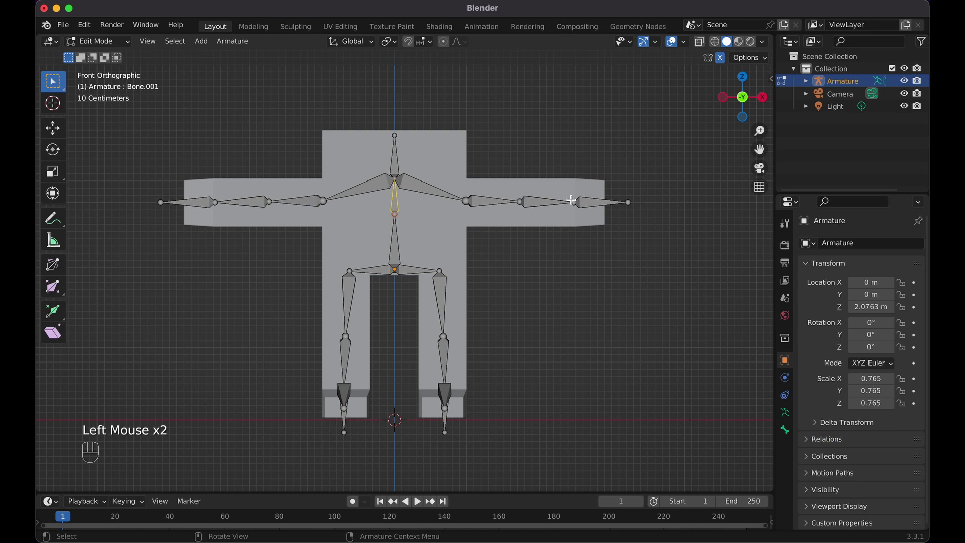
click(589, 204)
shift+click(202, 207)
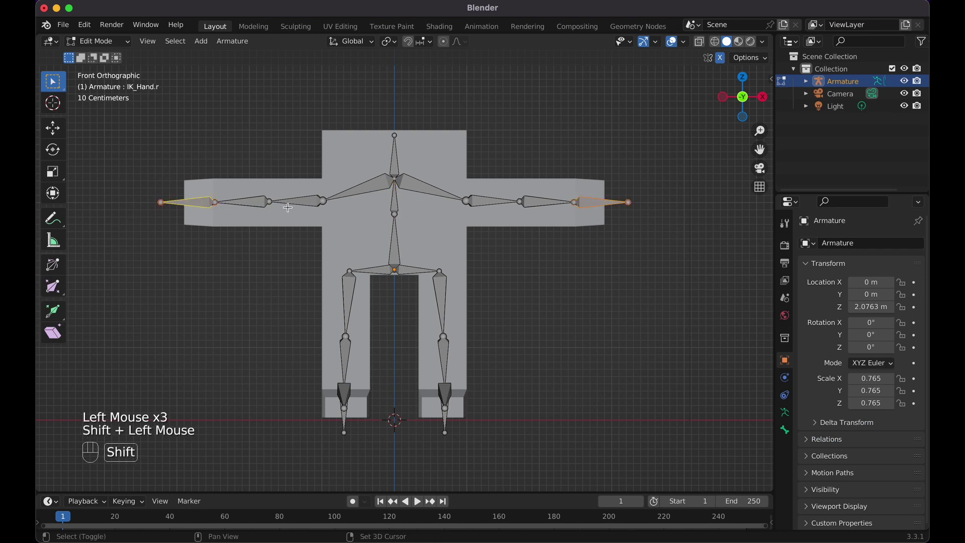
shift+click(395, 201)
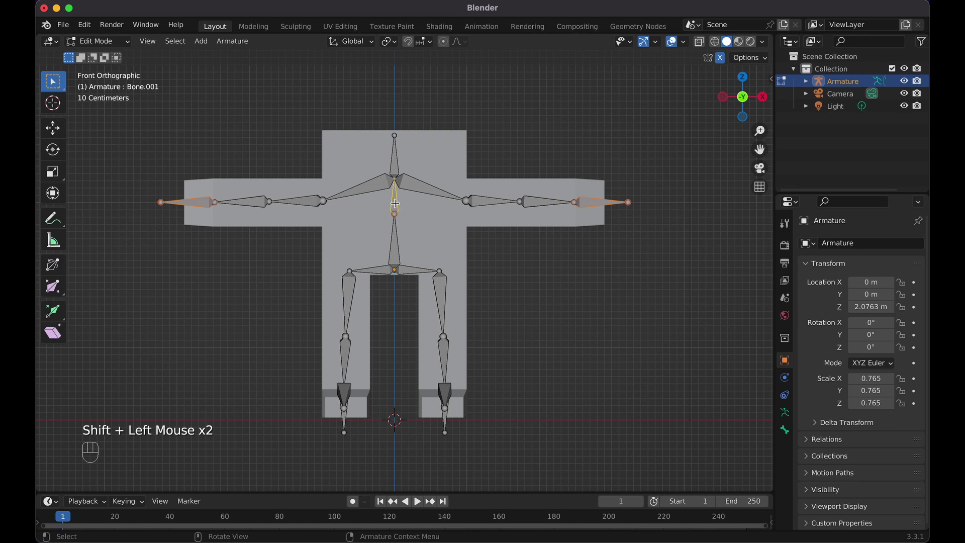
key(super+p)
click(397, 203)
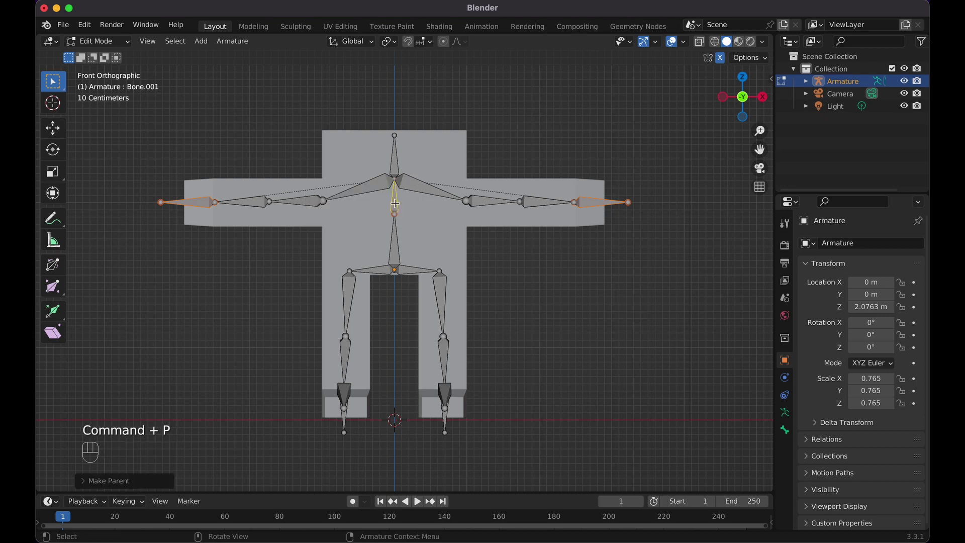
In Pose Mode, test rotating the upper spine bone Bone.001 and cancel the rotation
click(117, 43)
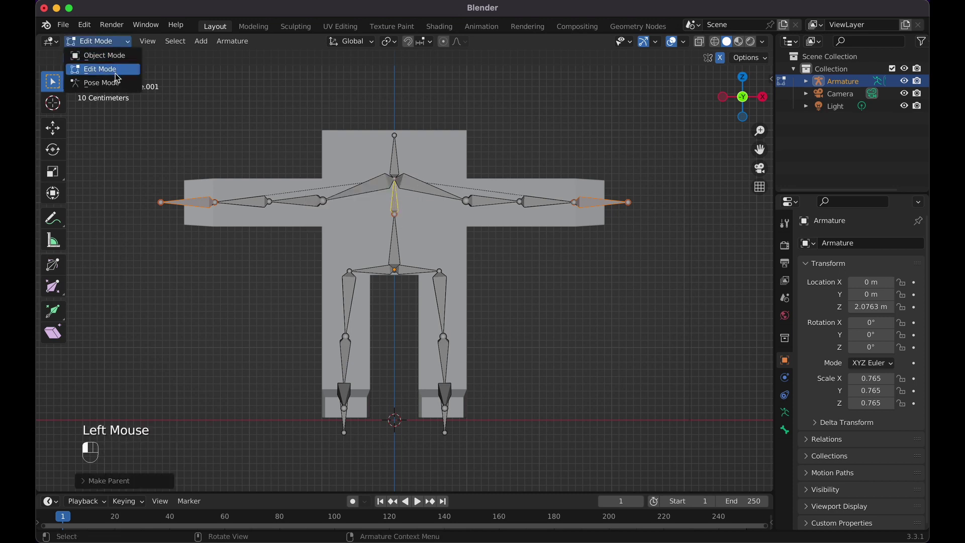
click(98, 81)
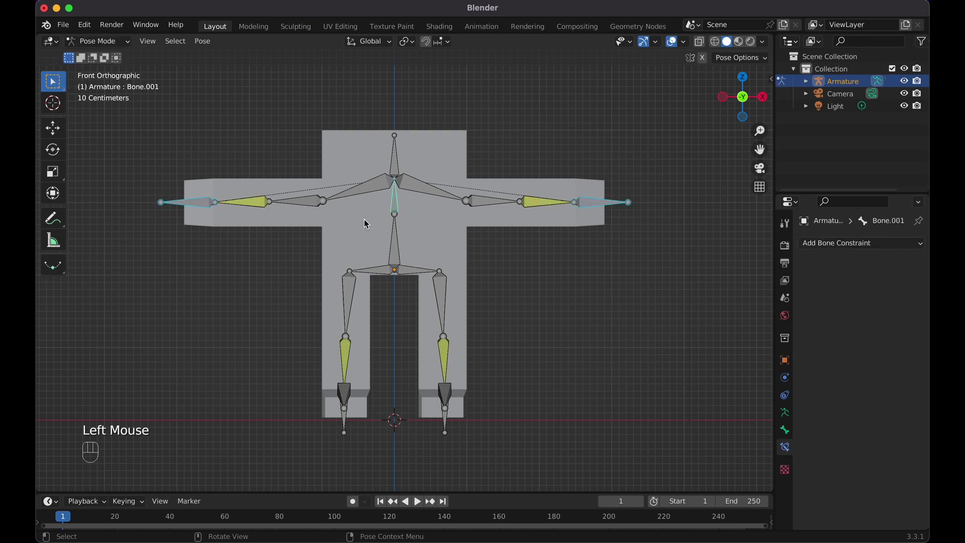
click(401, 217)
key(r)
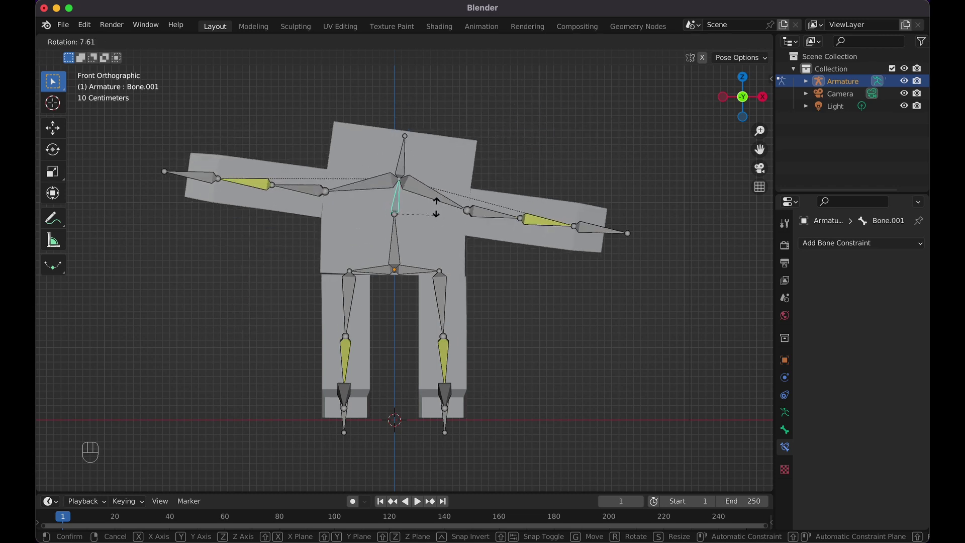
key(Escape)
Test raising the IK_Hand.l control and rotating the upper spine bone again, cancelling both transforms
click(593, 203)
key(g)
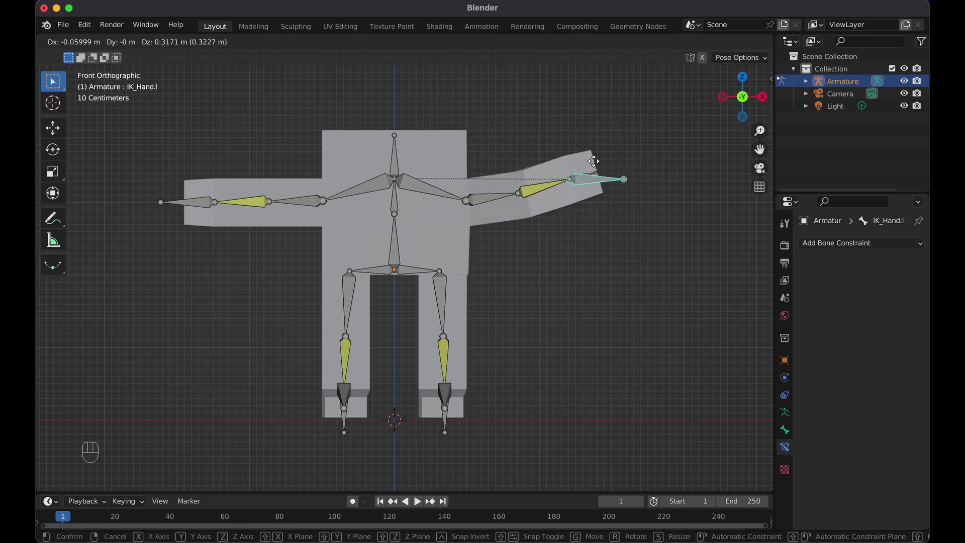
key(Escape)
click(396, 205)
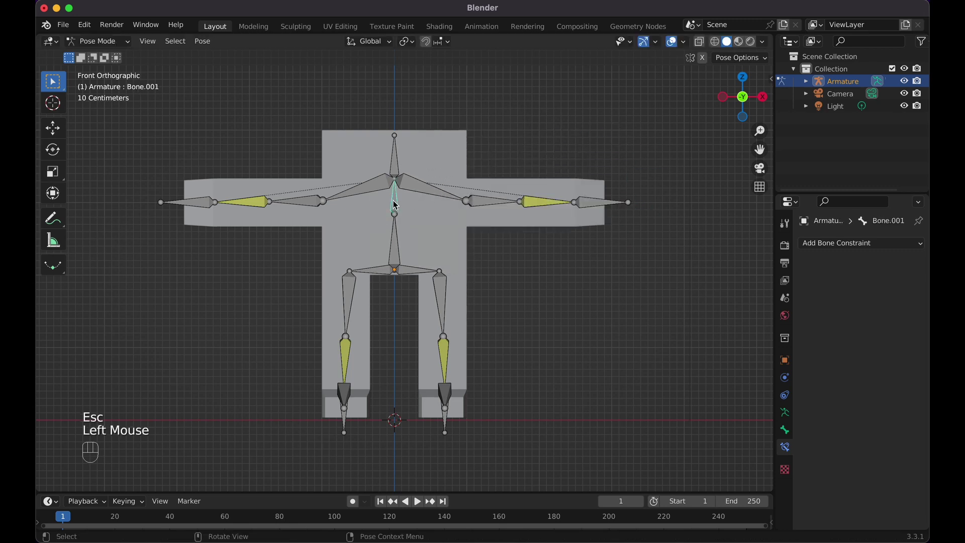
key(r)
key(Escape)
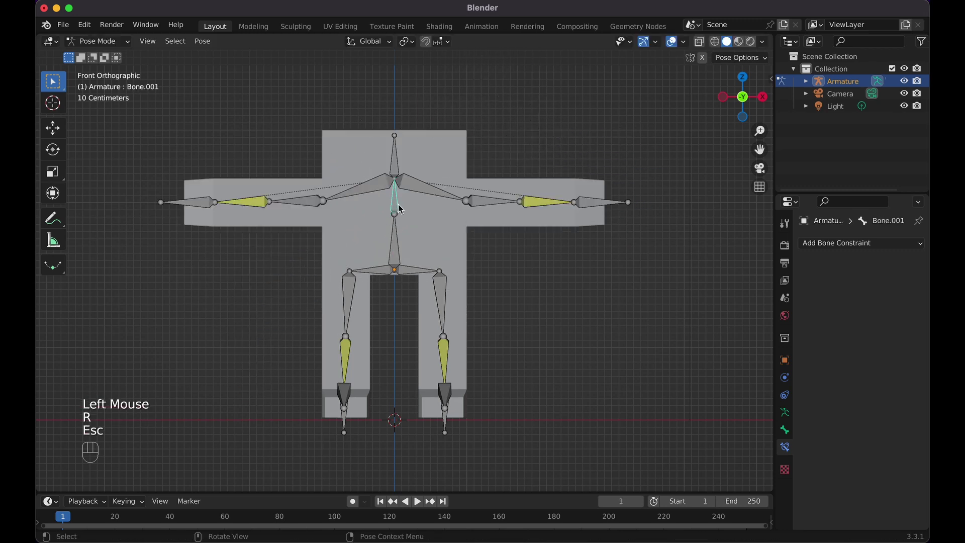
Switch to Object Mode, add the Cube mesh to the armature selection, and enter Weight Paint mode
click(400, 209)
key(ctrl+Tab)
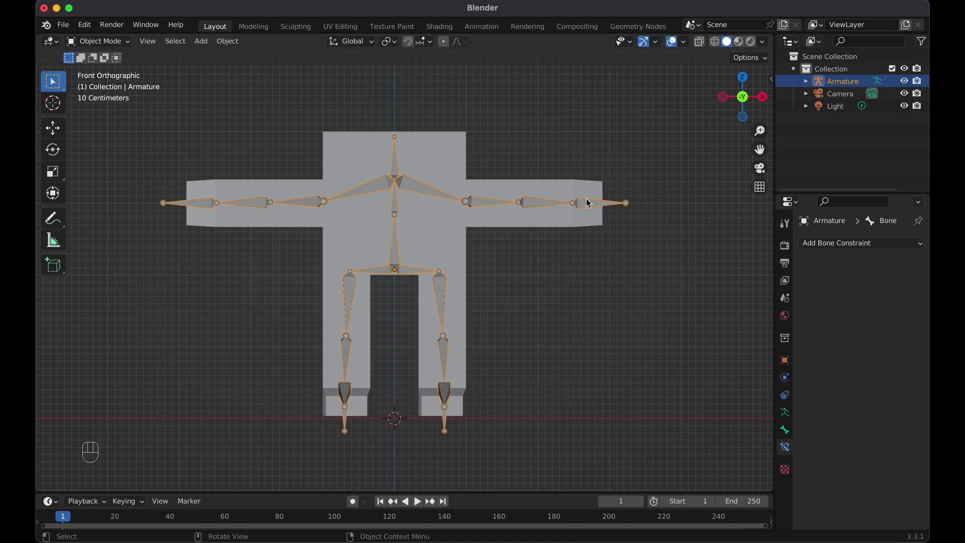
shift+click(411, 207)
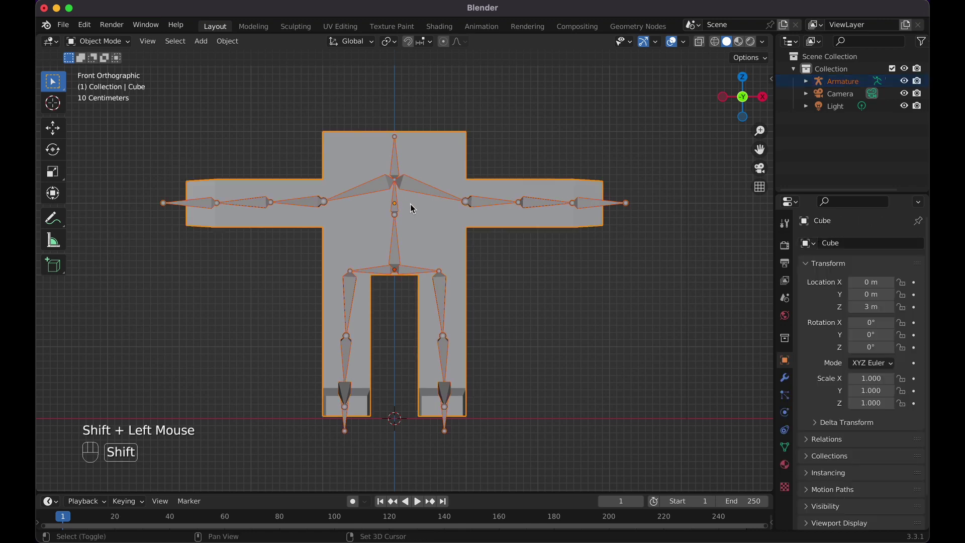
click(128, 43)
click(123, 110)
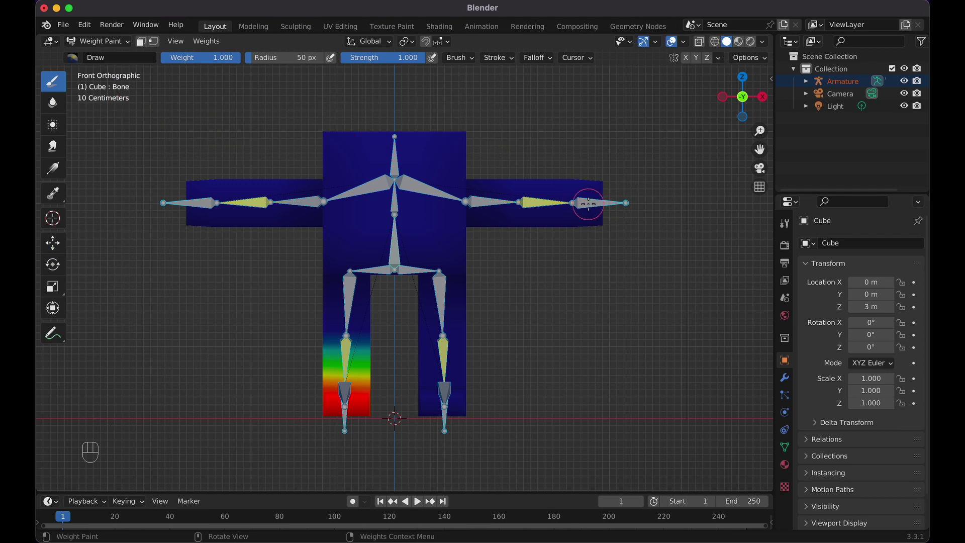
Display the weights of IK_Hand.l and the upper arm bone Bone.001_L.001, and choose the Subtract brush
super+click(587, 203)
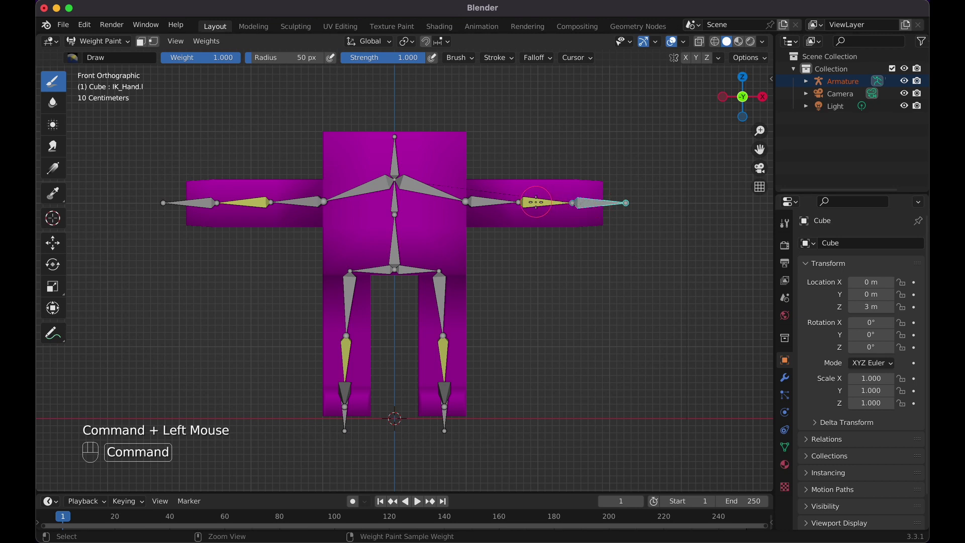
super+click(475, 201)
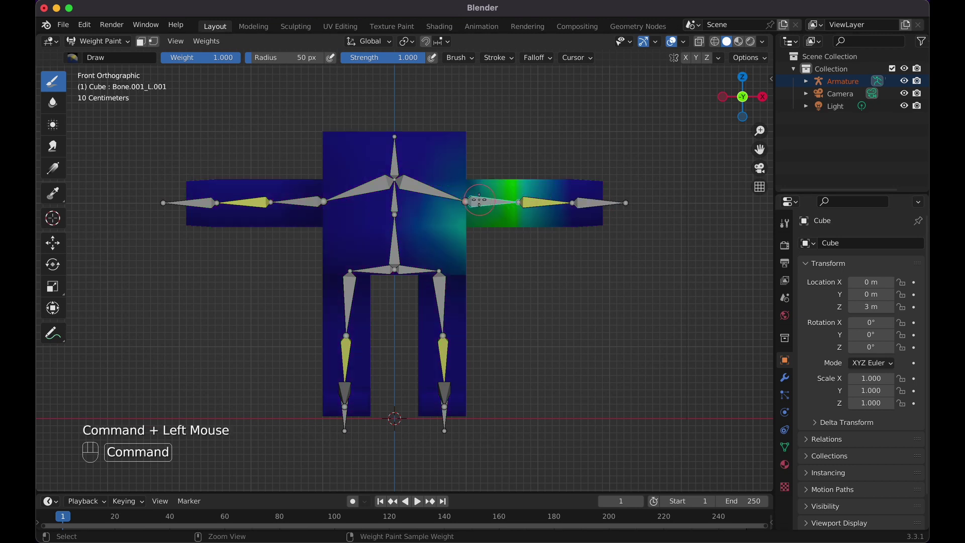
click(74, 57)
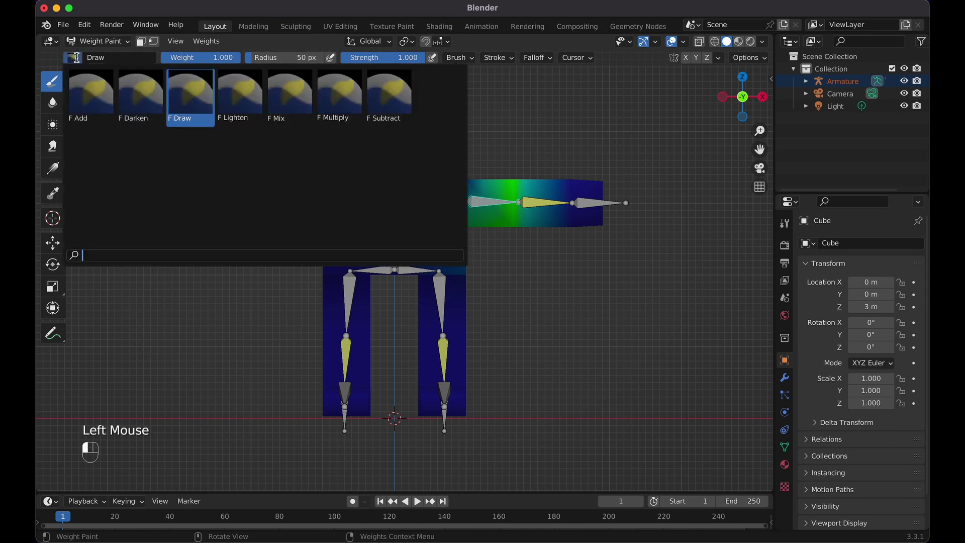
click(378, 108)
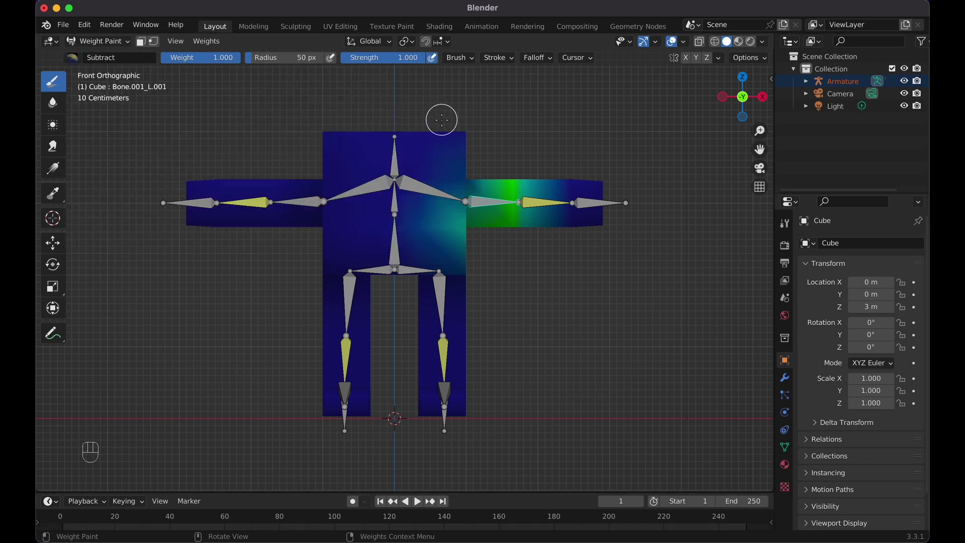
Enlarge the Subtract brush to 120 px and erase the Bone.001_L.001 weights from the torso's side and front
mouse_move(441, 120)
mouse_down()
mouse_move(449, 228)
mouse_move(416, 211)
mouse_move(441, 269)
mouse_move(454, 203)
mouse_up()
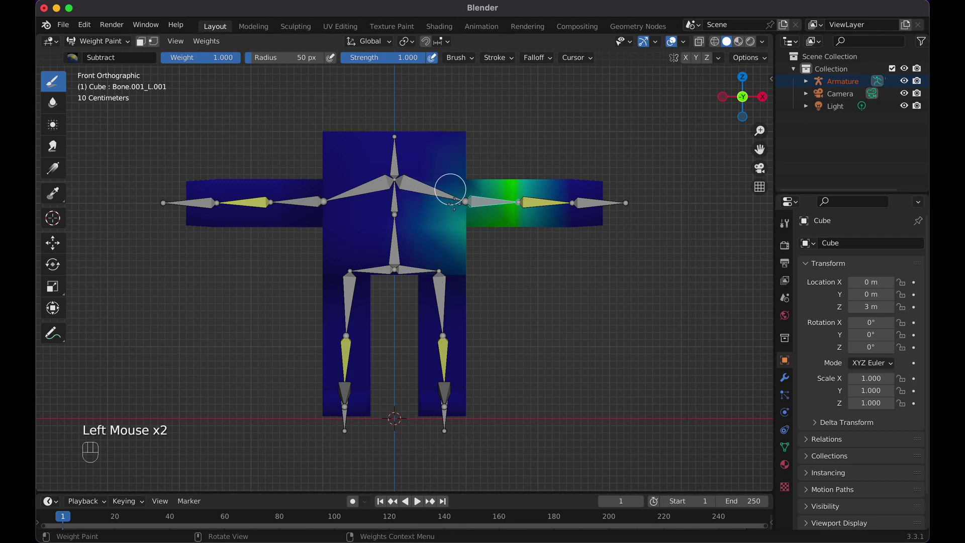
key(KP_3)
click(398, 181)
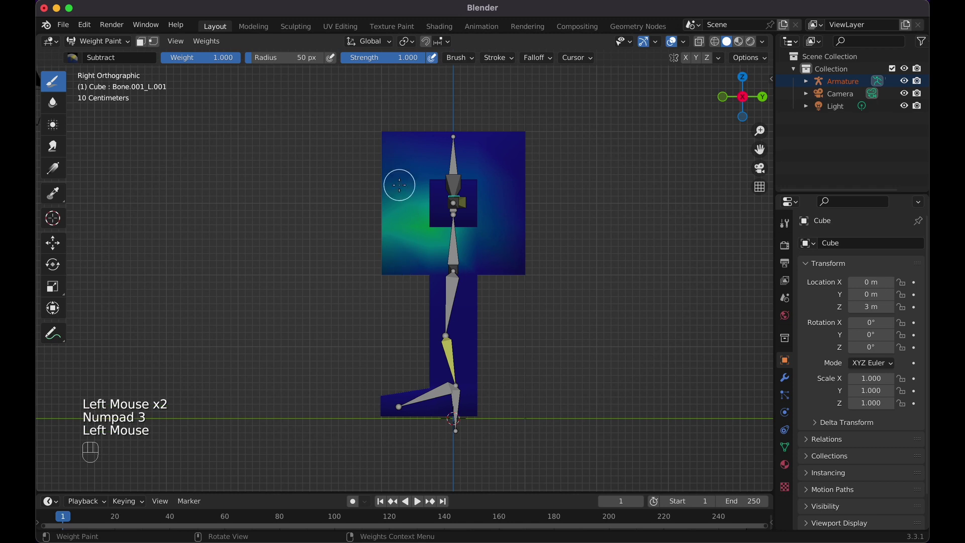
key(f)
click(406, 223)
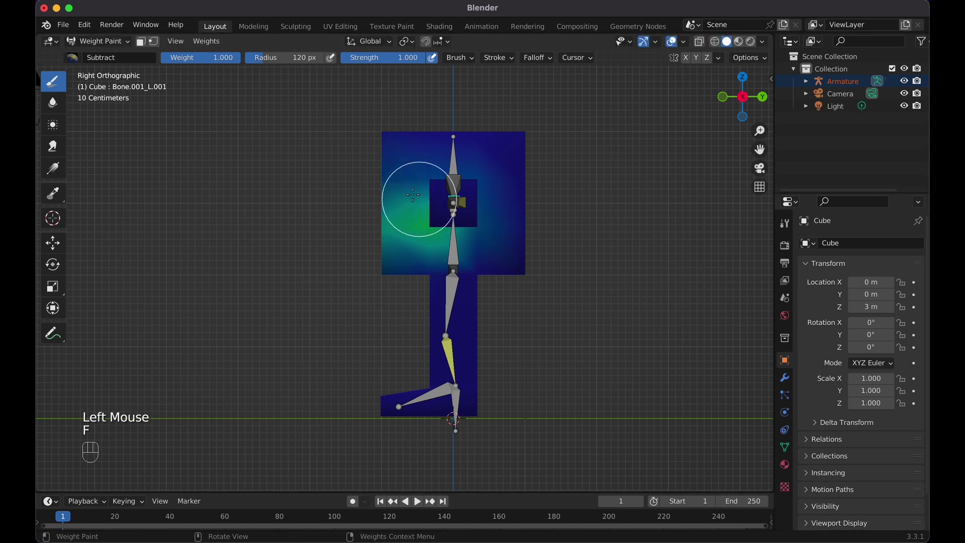
mouse_move(420, 215)
mouse_down()
mouse_move(410, 258)
mouse_move(407, 232)
mouse_move(369, 228)
mouse_up()
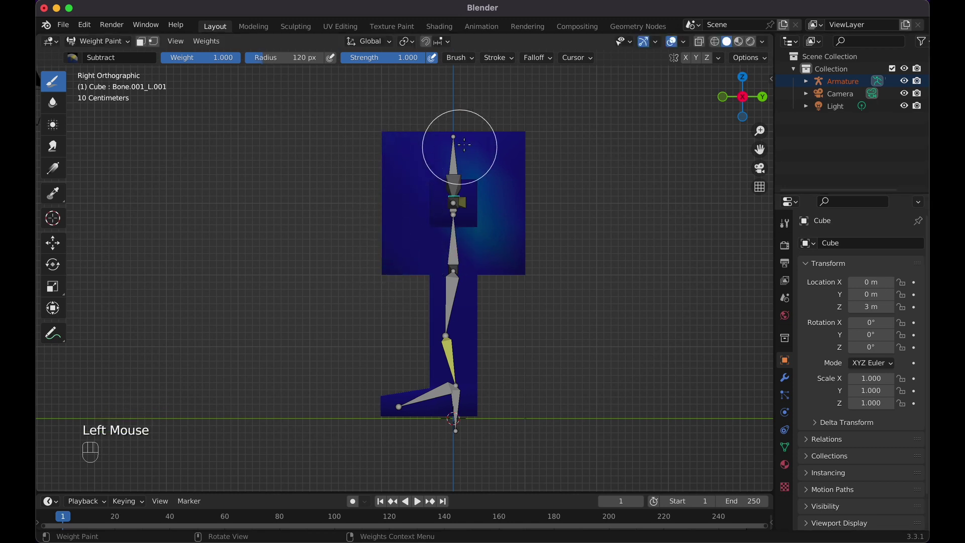
mouse_move(460, 148)
mouse_down()
mouse_move(422, 150)
mouse_move(491, 173)
mouse_move(474, 265)
mouse_move(533, 190)
mouse_up()
key(KP_1)
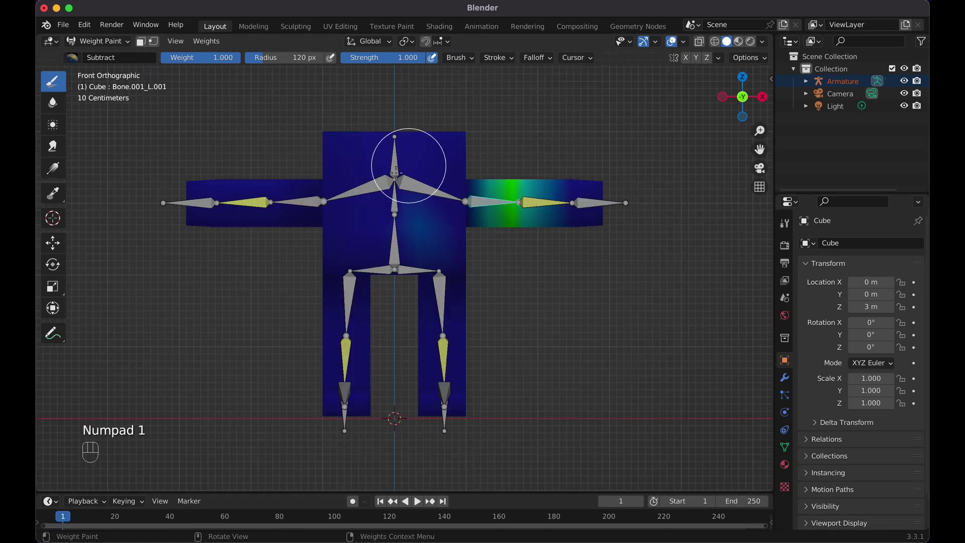
drag(394, 144, 414, 145)
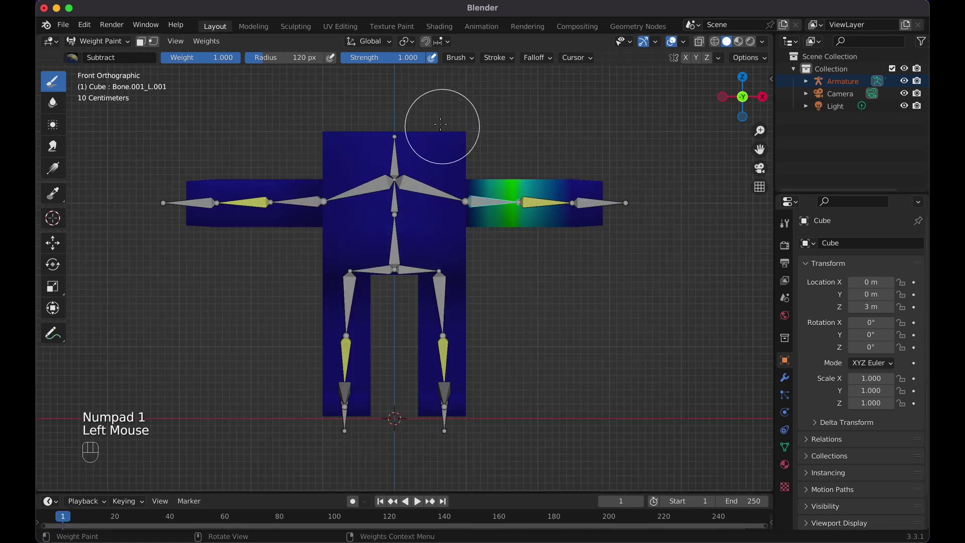
Erase leftover Bone.001_L.001 weights around the torso from angled views, and display the weights of the forearm bone Bone.001_L.002
middle_drag(491, 97, 470, 151)
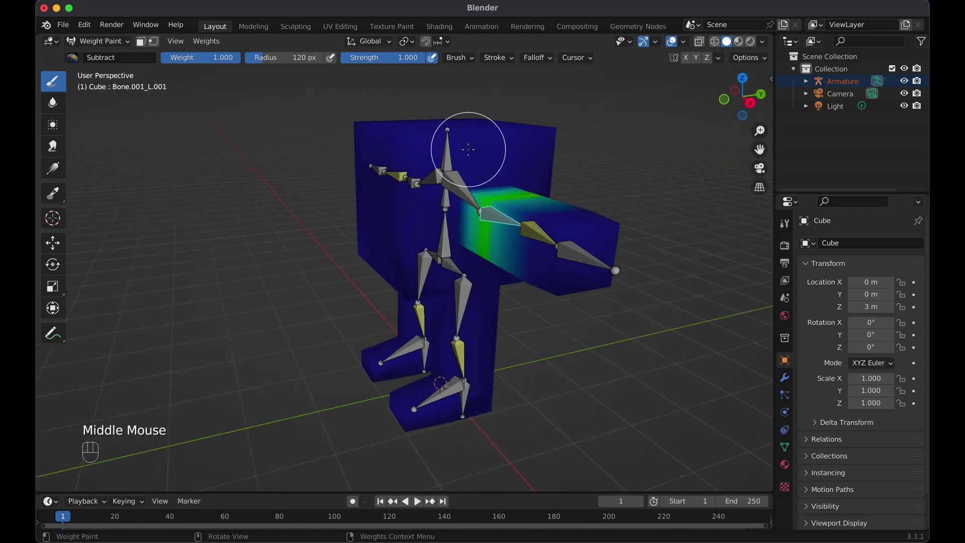
scroll(322, 201, down, 1)
mouse_move(312, 203)
middle_down()
mouse_move(301, 203)
mouse_move(379, 207)
middle_up()
drag(380, 207, 392, 222)
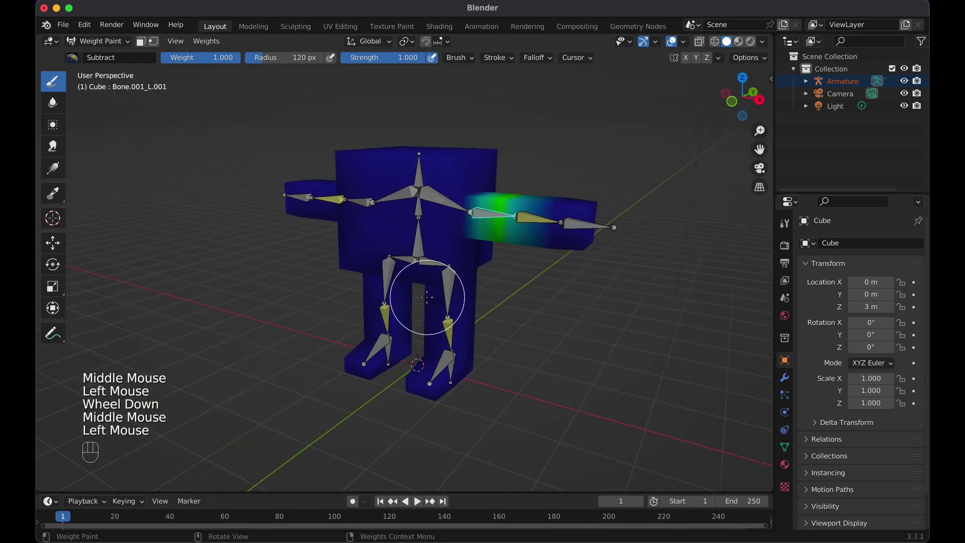
mouse_move(486, 292)
middle_down()
mouse_move(459, 251)
mouse_move(550, 299)
middle_up()
click(487, 287)
super+click(514, 207)
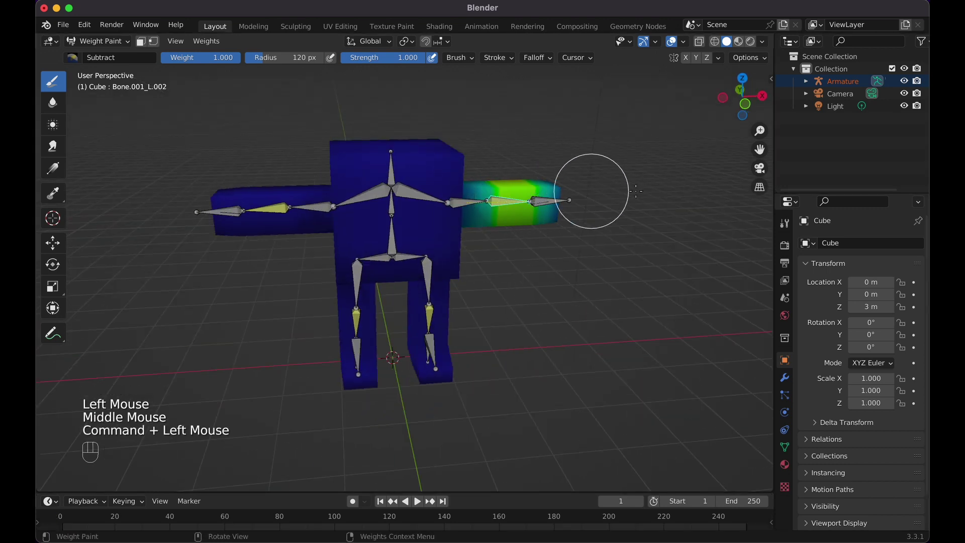
key(KP_1)
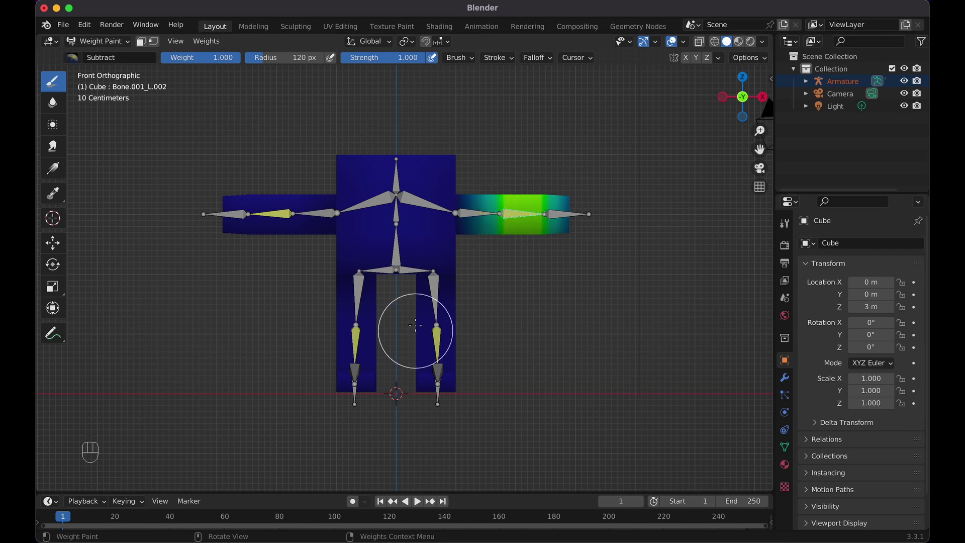
Select the thigh bone Bone_L.001 and subtract its weights from the front, side and back of the torso
key(super)
super+click(429, 301)
click(437, 252)
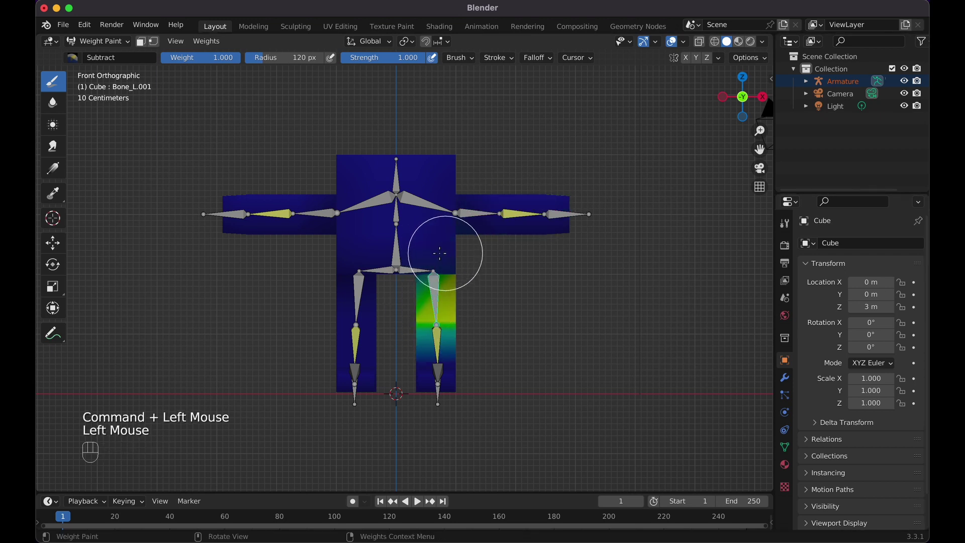
key(KP_3)
click(409, 246)
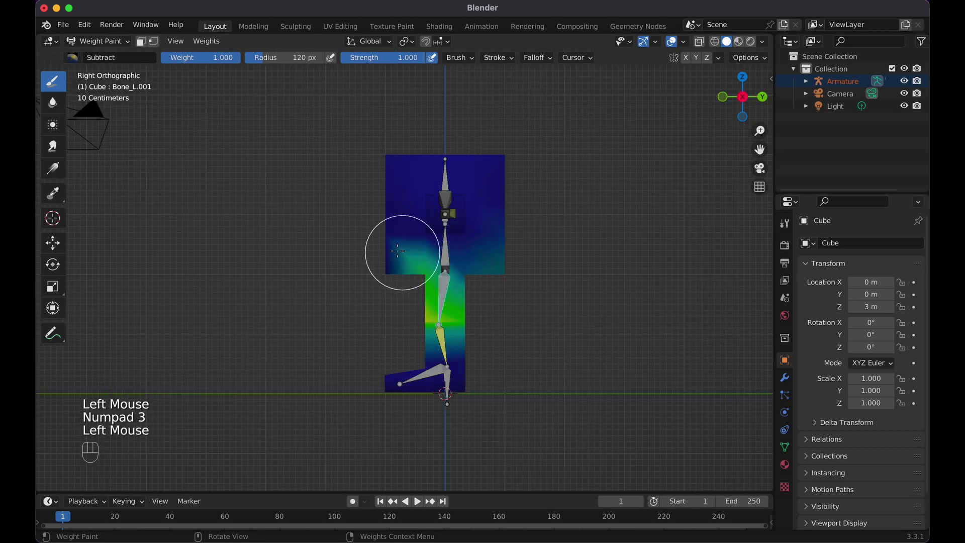
click(403, 249)
click(406, 257)
click(407, 255)
click(409, 252)
click(478, 251)
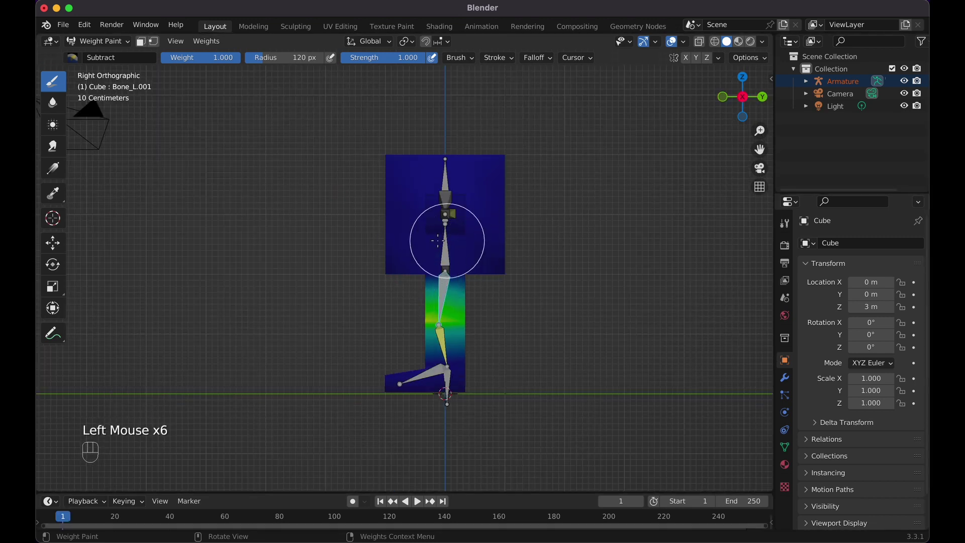
click(479, 205)
middle_drag(523, 255, 451, 253)
click(457, 249)
key(KP_1)
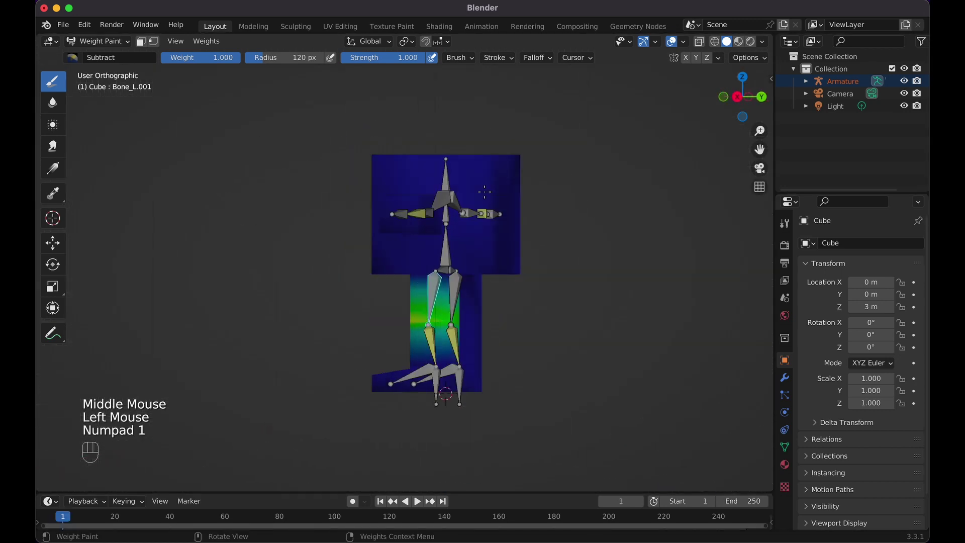
Look through the available brushes without changing the brush, and display the weights of the shin bone Bone_L.002
click(72, 57)
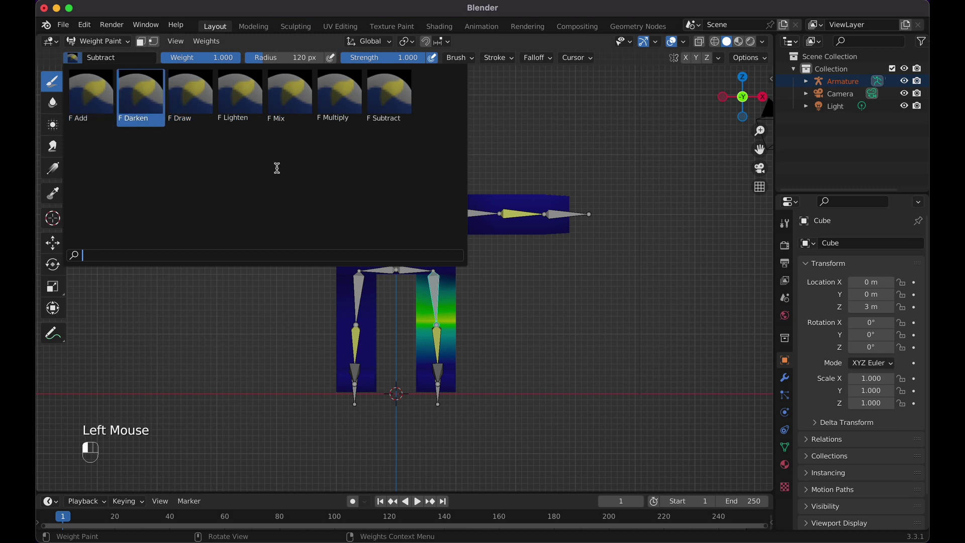
click(551, 142)
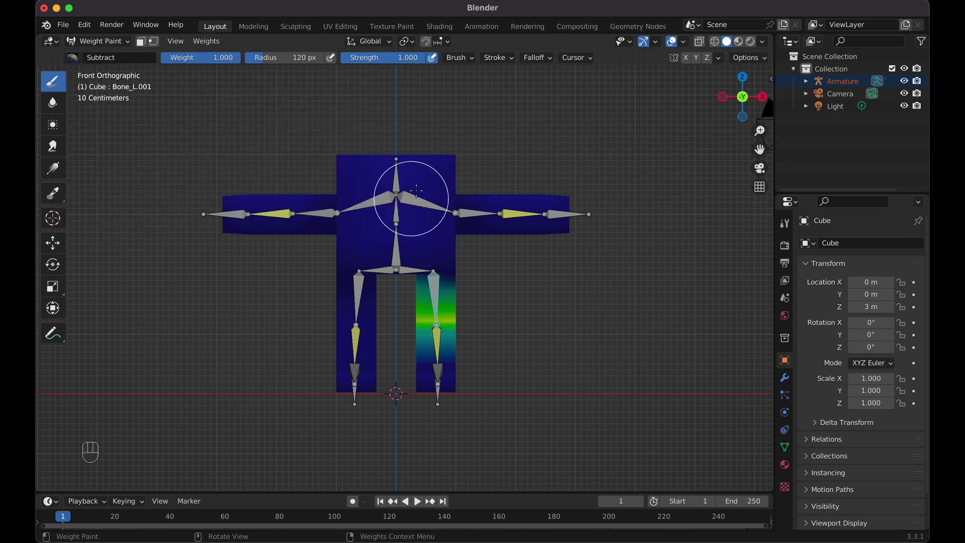
click(404, 188)
super+click(434, 338)
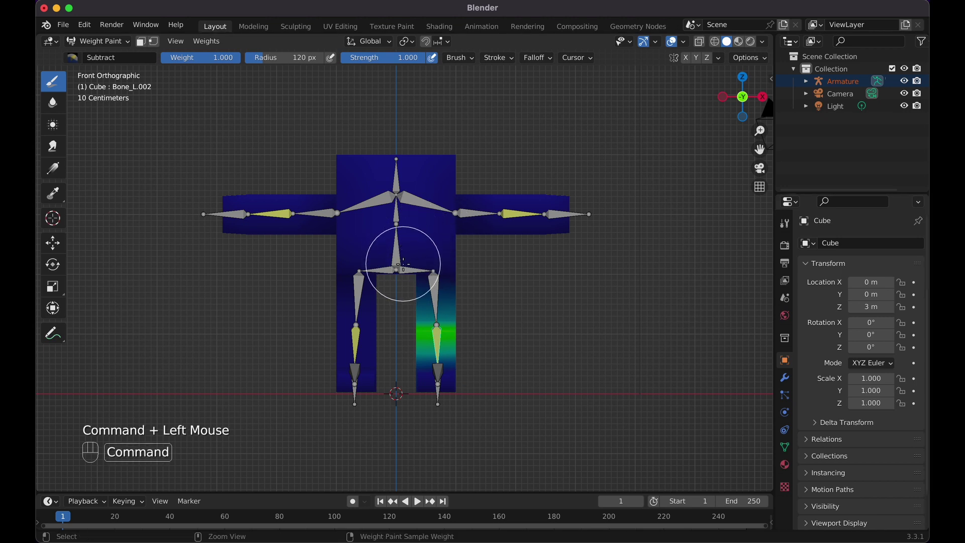
Erase the hip bone Bone_L's weights from the torso and legs on all sides with the Subtract brush, and return to Object Mode
super+click(388, 269)
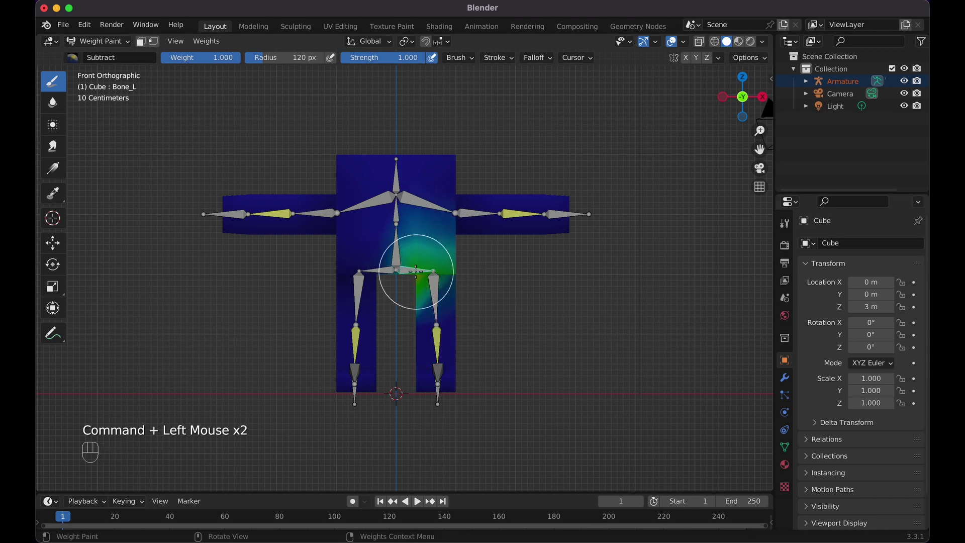
mouse_move(430, 244)
mouse_down()
mouse_move(439, 250)
mouse_move(400, 267)
mouse_move(461, 245)
mouse_move(405, 287)
mouse_move(421, 256)
mouse_up()
middle_drag(543, 264, 370, 265)
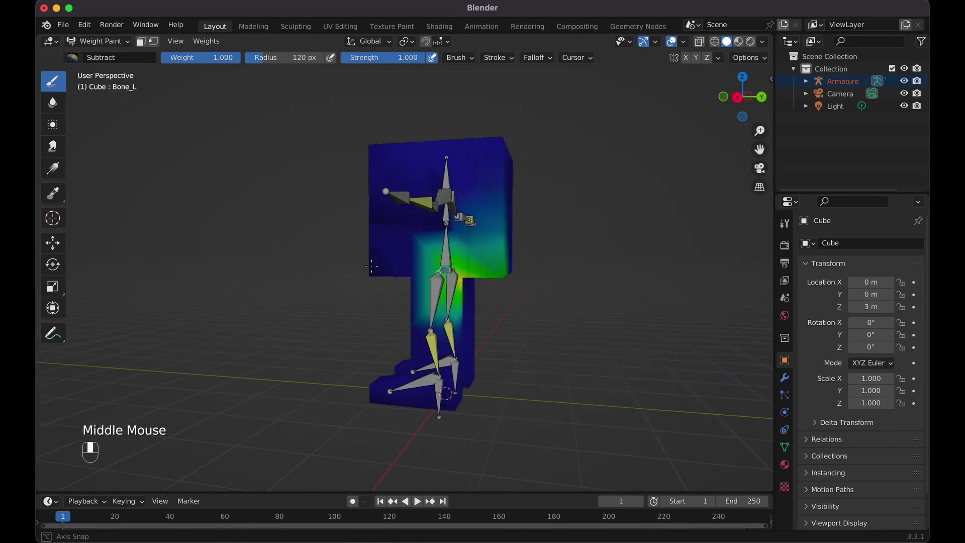
mouse_move(390, 266)
mouse_down()
mouse_move(459, 263)
mouse_move(494, 275)
mouse_up()
middle_drag(477, 272, 377, 266)
mouse_move(379, 263)
mouse_down()
mouse_move(476, 244)
mouse_move(367, 328)
mouse_up()
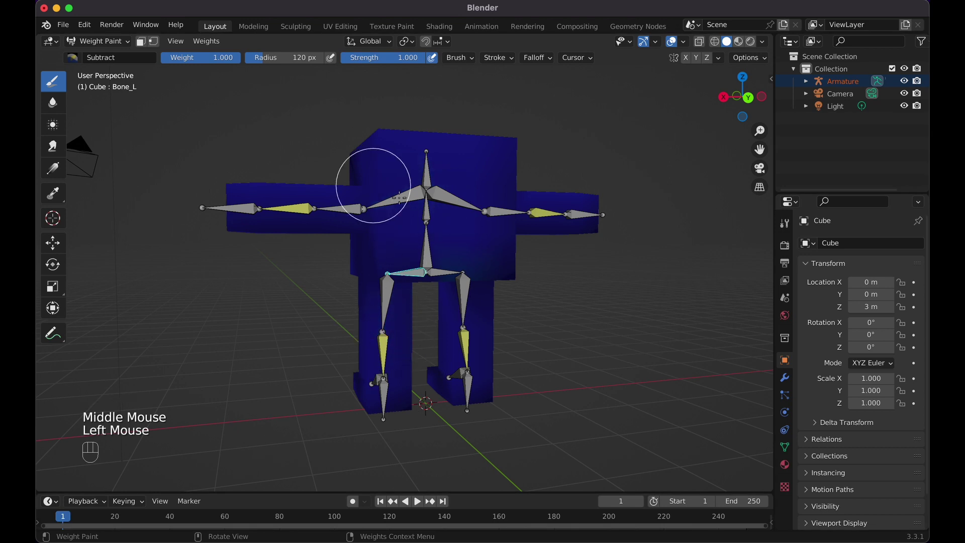
key(KP_1)
drag(438, 286, 475, 280)
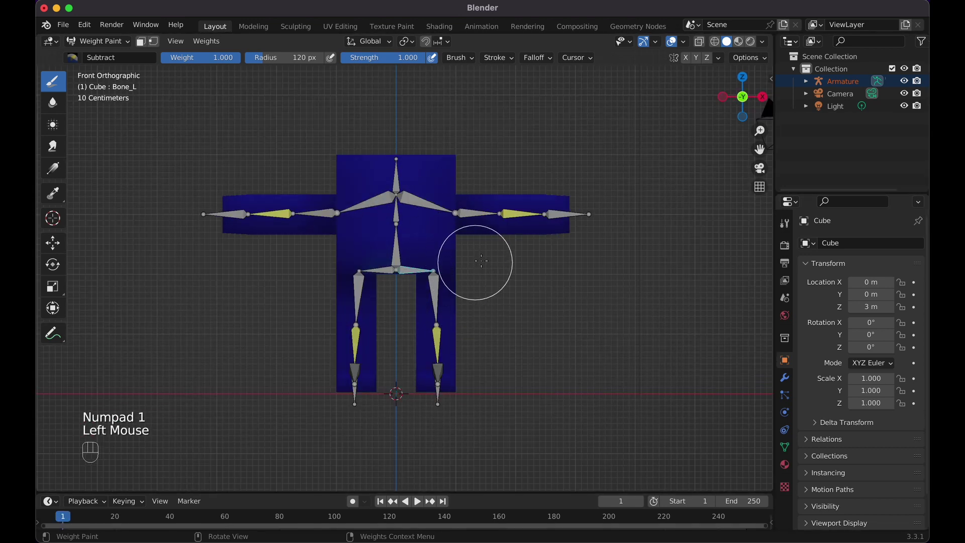
click(98, 41)
click(103, 56)
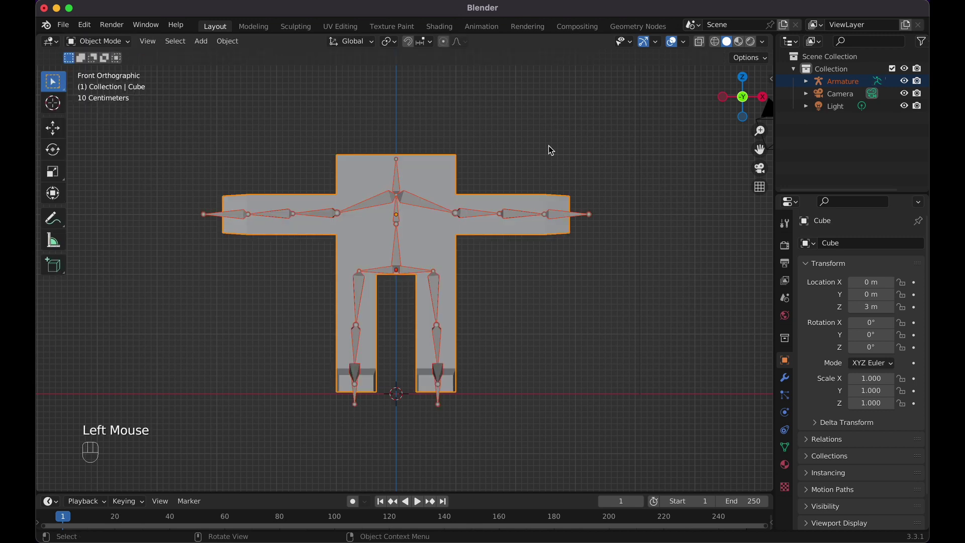
Put the armature in Pose Mode and test the arm's inverse kinematics by moving IK_Hand.l, cancelling the move
double_click(557, 214)
key(ctrl+Tab)
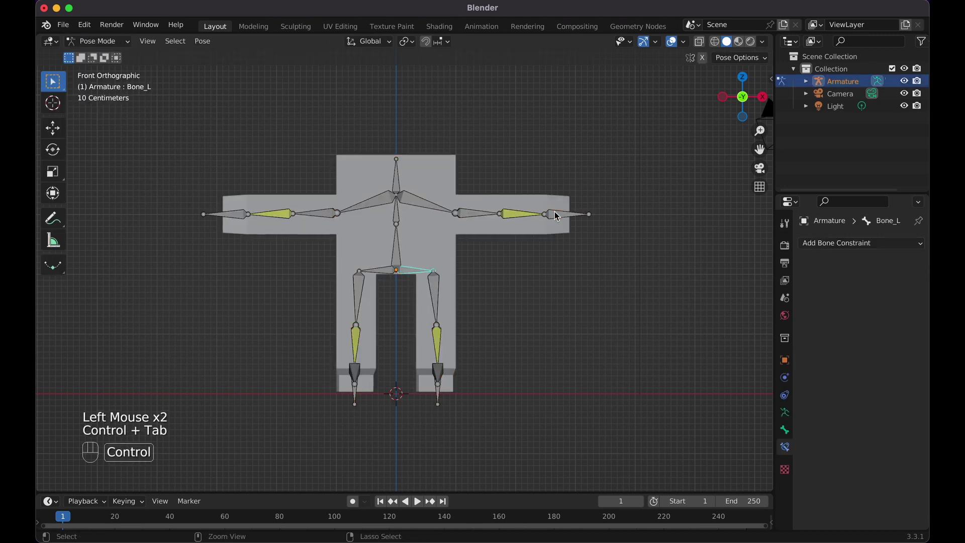
click(568, 216)
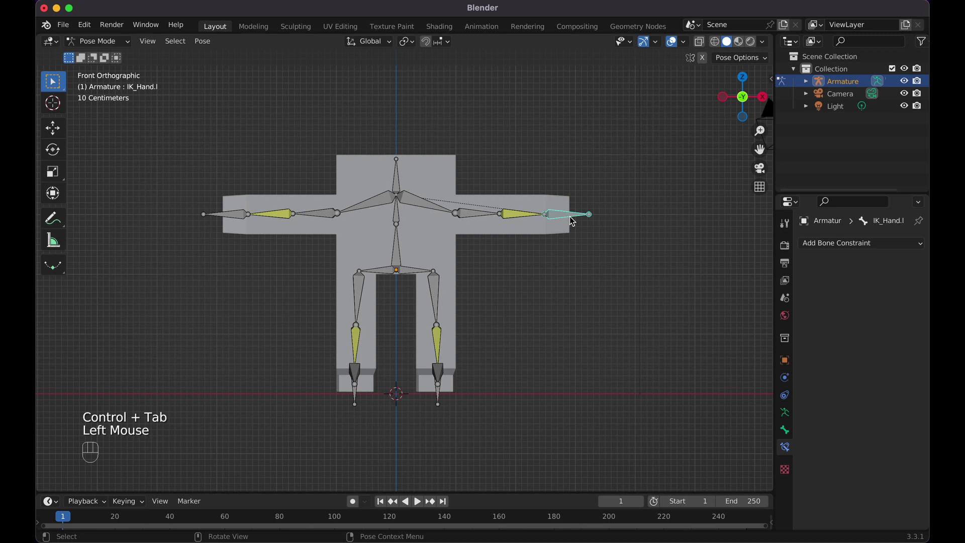
key(g)
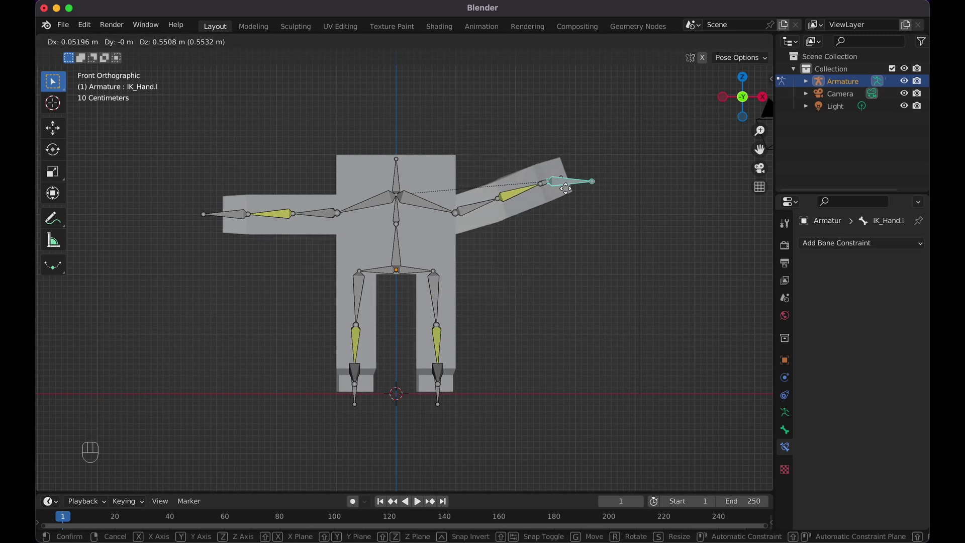
key(Escape)
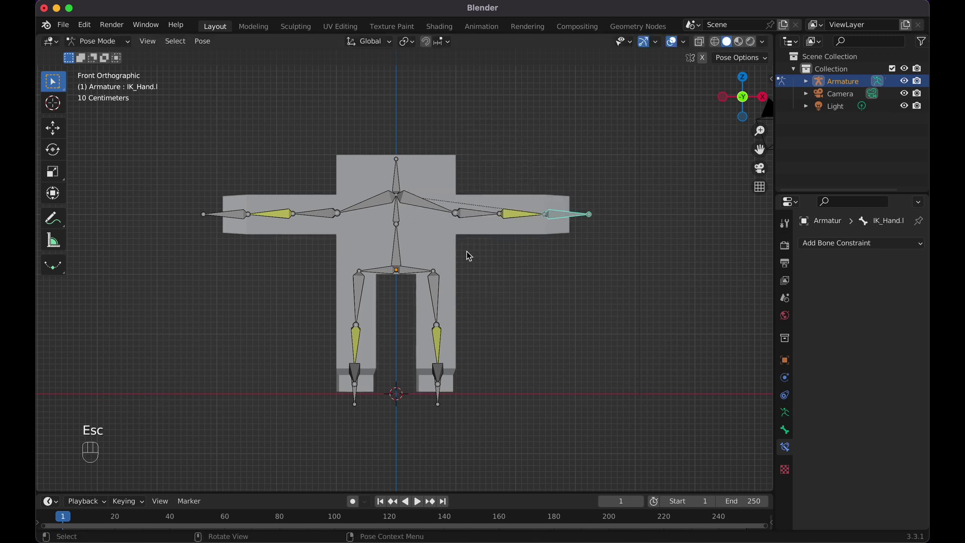
Test how the leg bends by moving the foot control IK_Foot.l, and cancel the move
click(440, 386)
click(440, 396)
key(g)
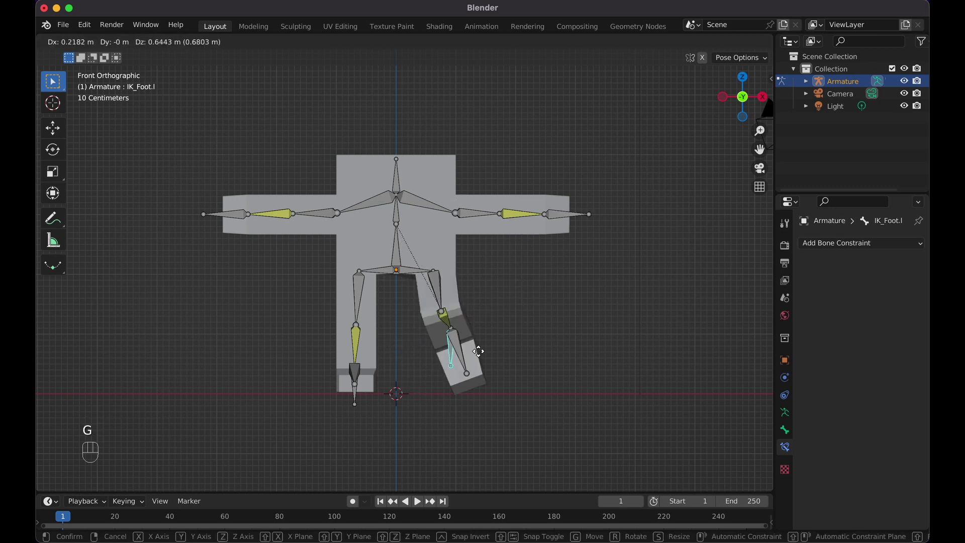
key(Escape)
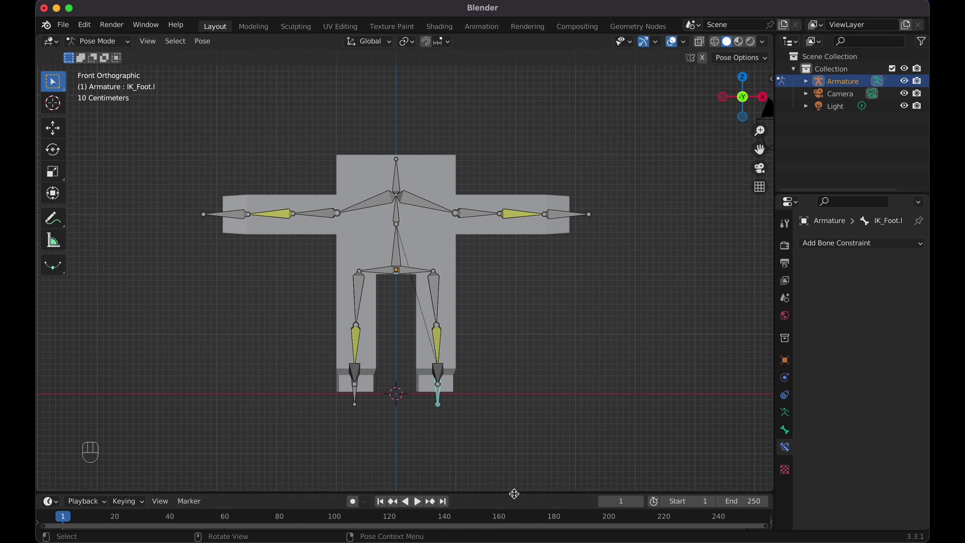
Enlarge the Timeline editor below the viewport and save the file as IK-animate-rig-yt.blend
drag(513, 493, 504, 381)
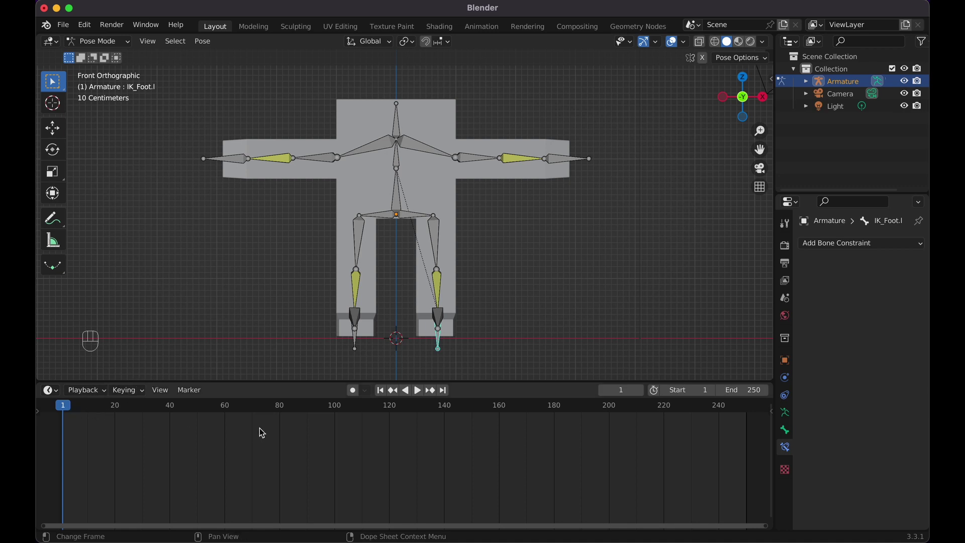
click(50, 391)
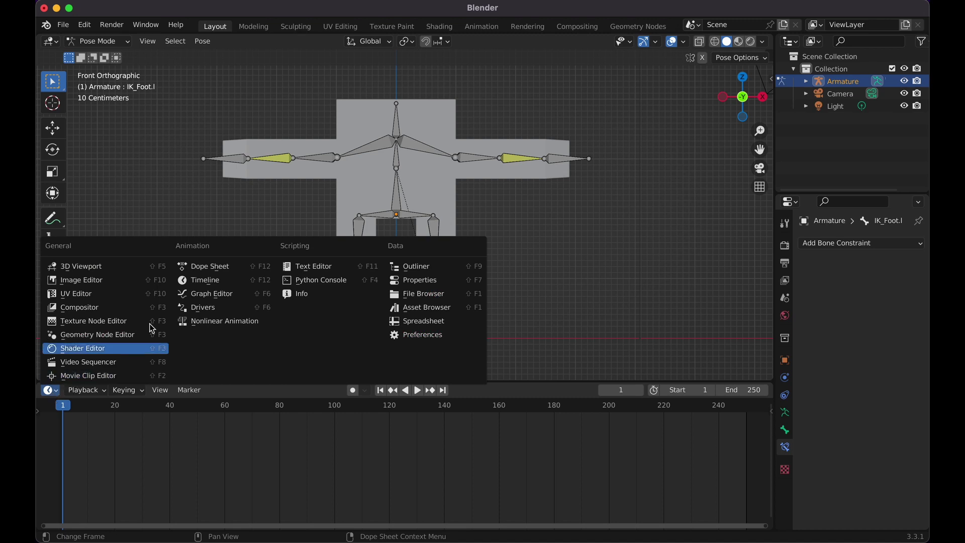
click(204, 280)
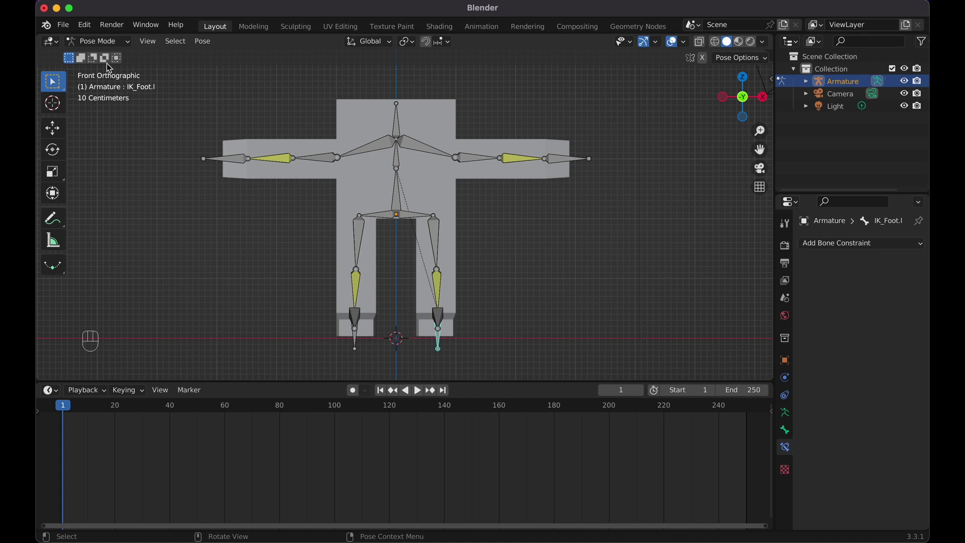
click(64, 24)
click(105, 119)
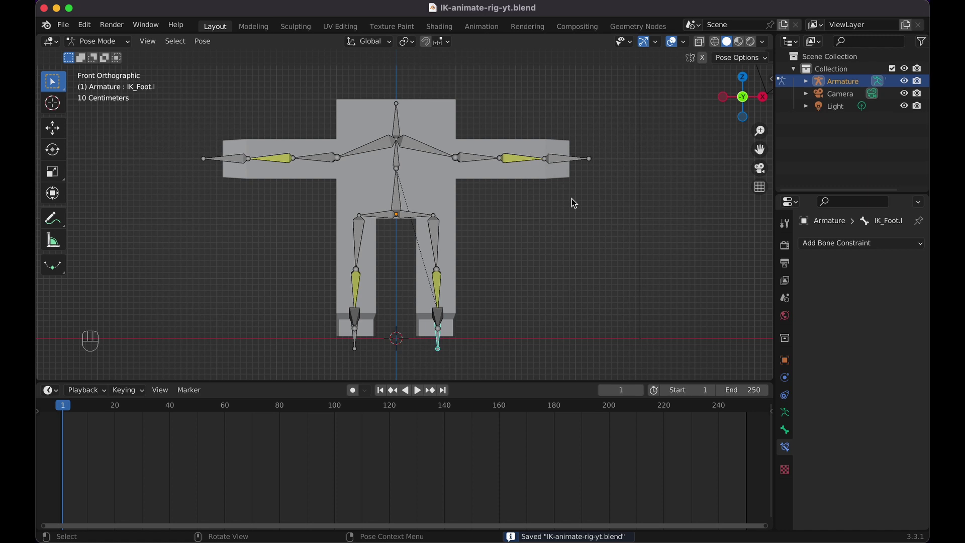
Try lowering the arm with the hand control IK_Hand.l, and cancel the move
shift+middle_drag(572, 204, 598, 243)
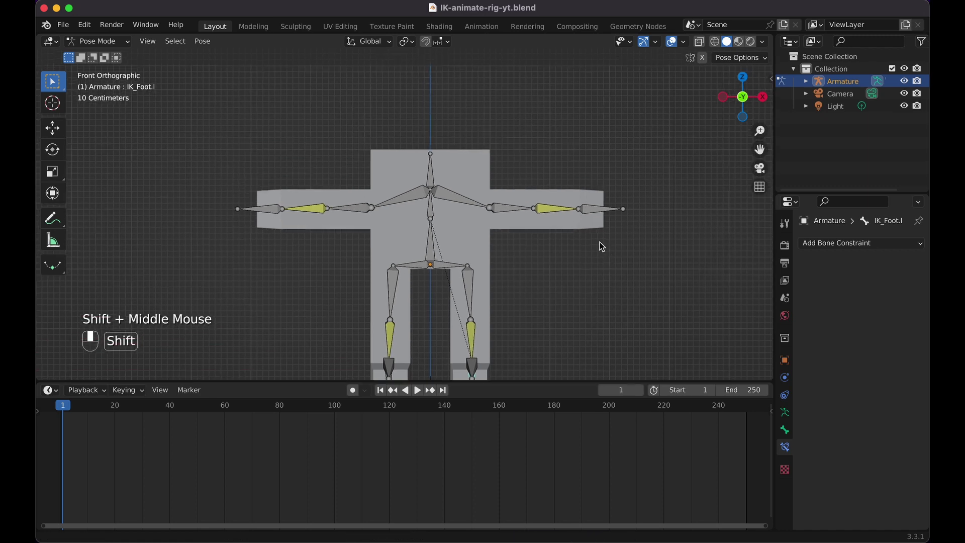
scroll(584, 217, down, 2)
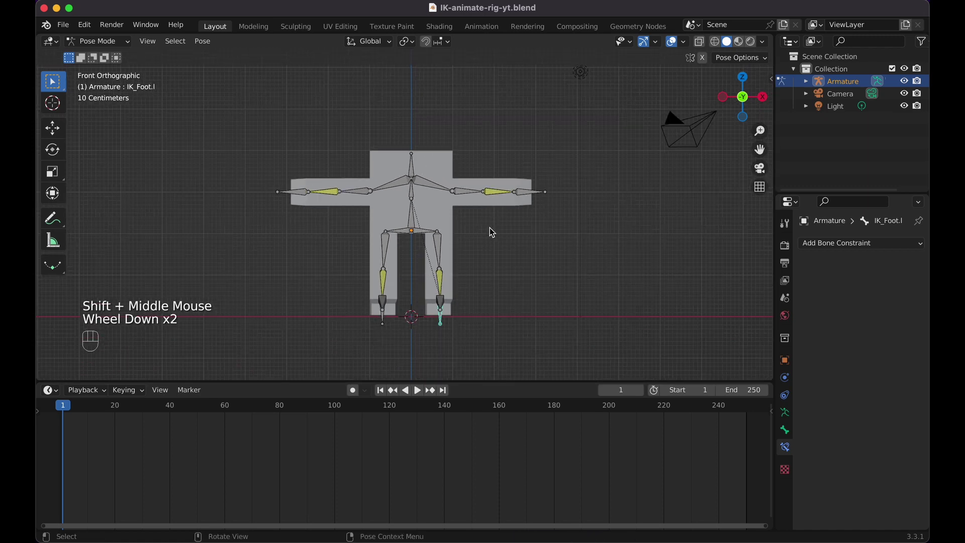
scroll(490, 241, up, 1)
click(555, 192)
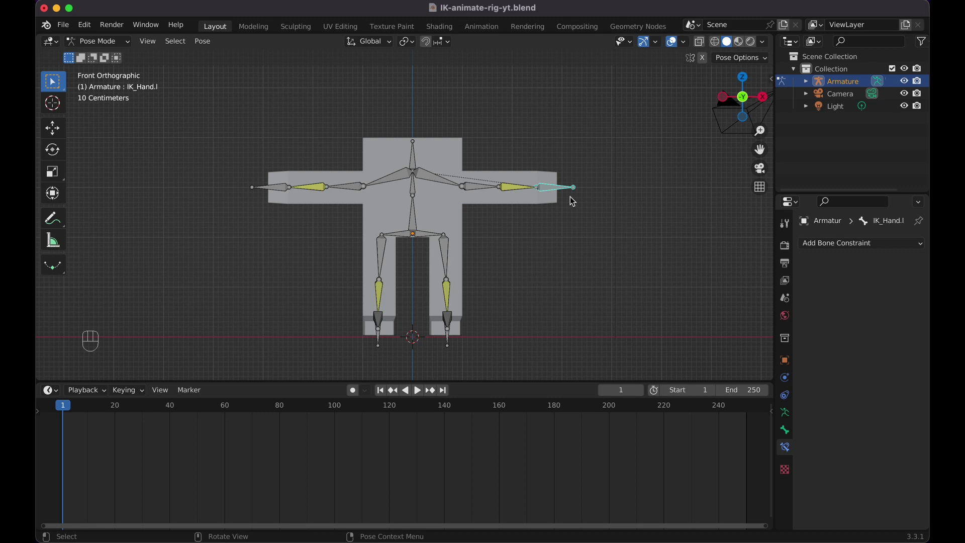
key(g)
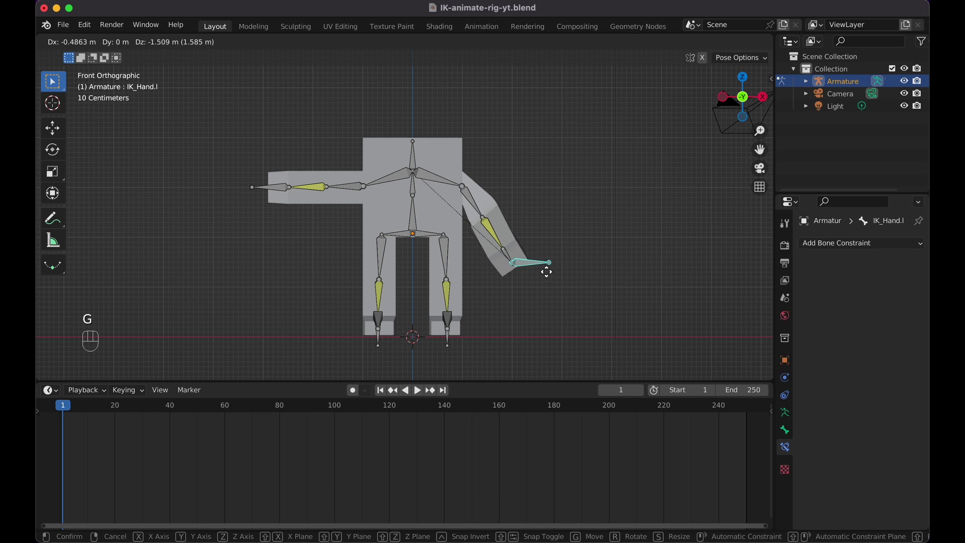
key(Escape)
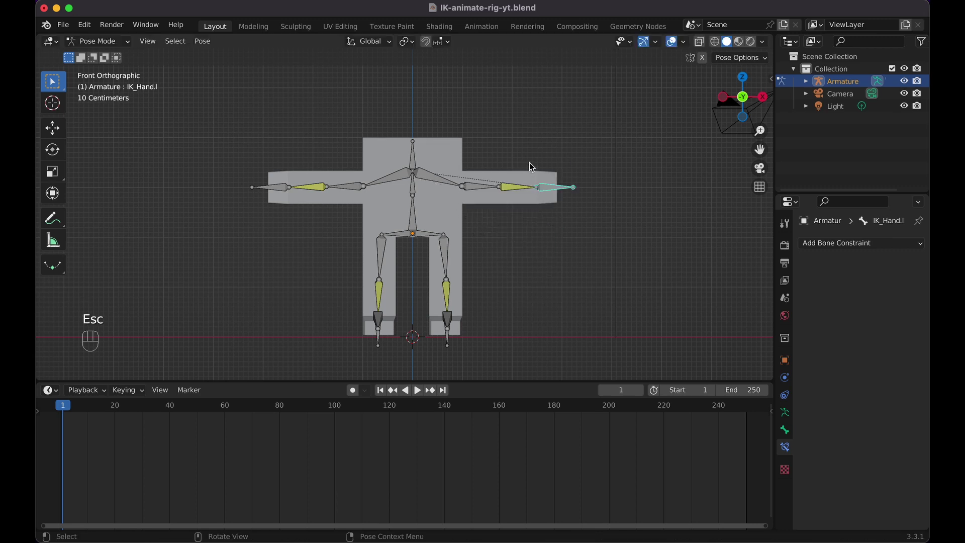
Insert a Location, Rotation & Scale keyframe for all bones at frame 1
key(a)
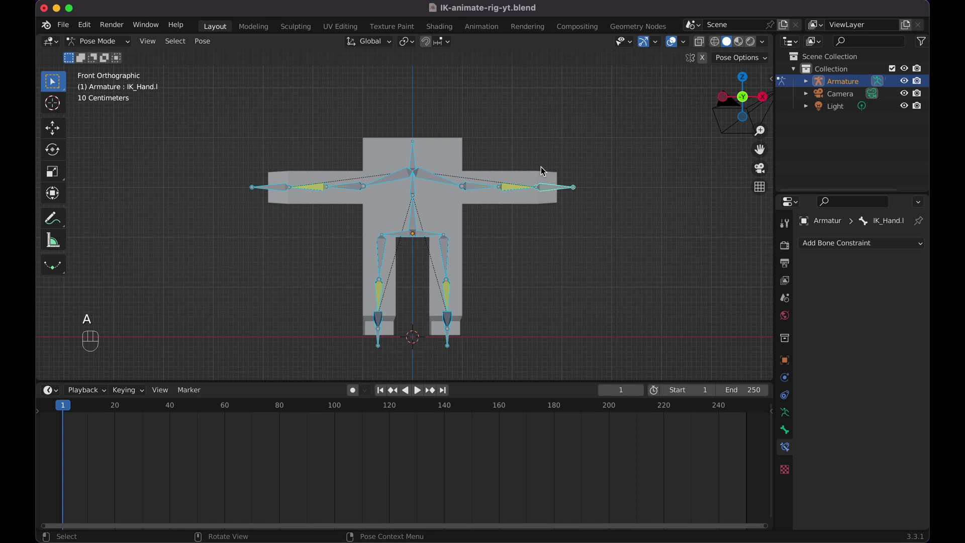
key(i)
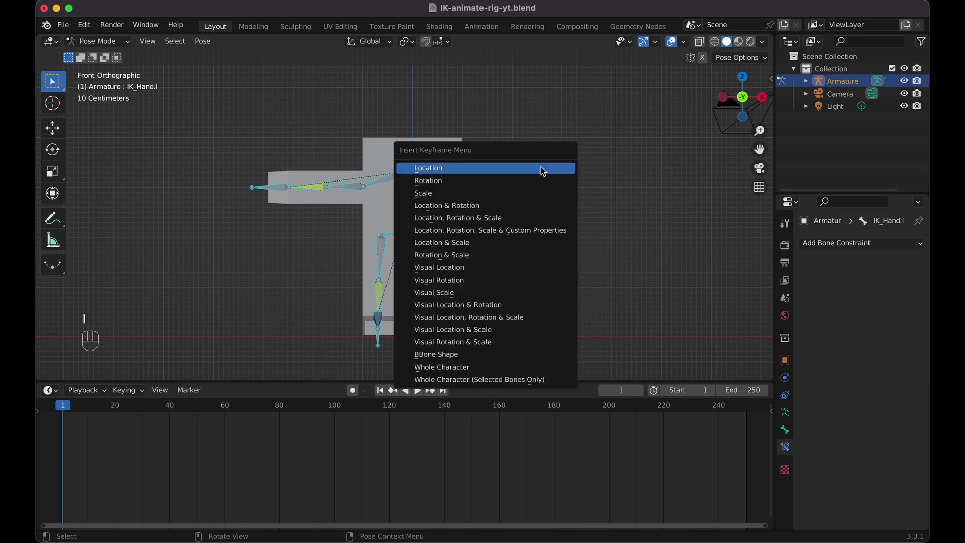
click(482, 219)
Go to frame 10 and move IK_Hand.l upward and inward so that arm bends up beside the head
drag(74, 409, 90, 410)
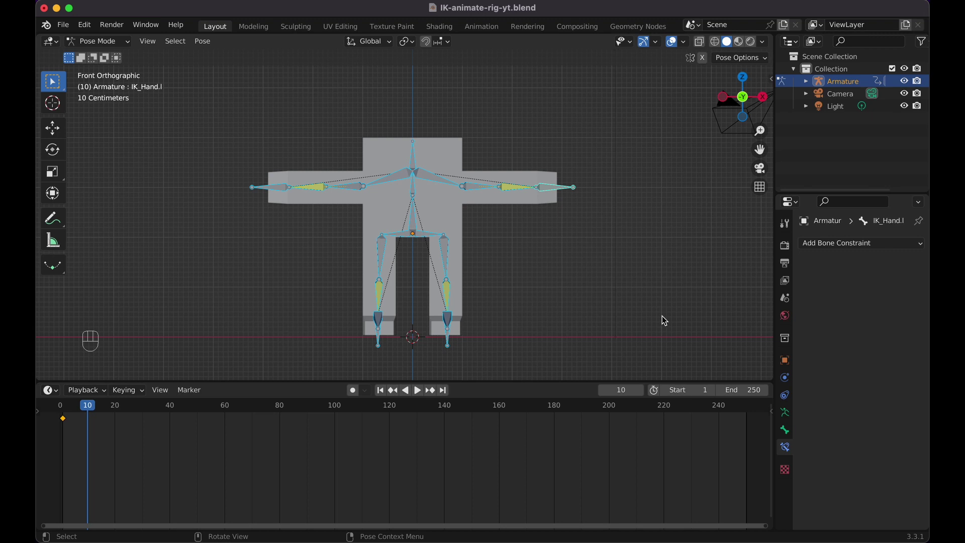
click(549, 190)
key(g)
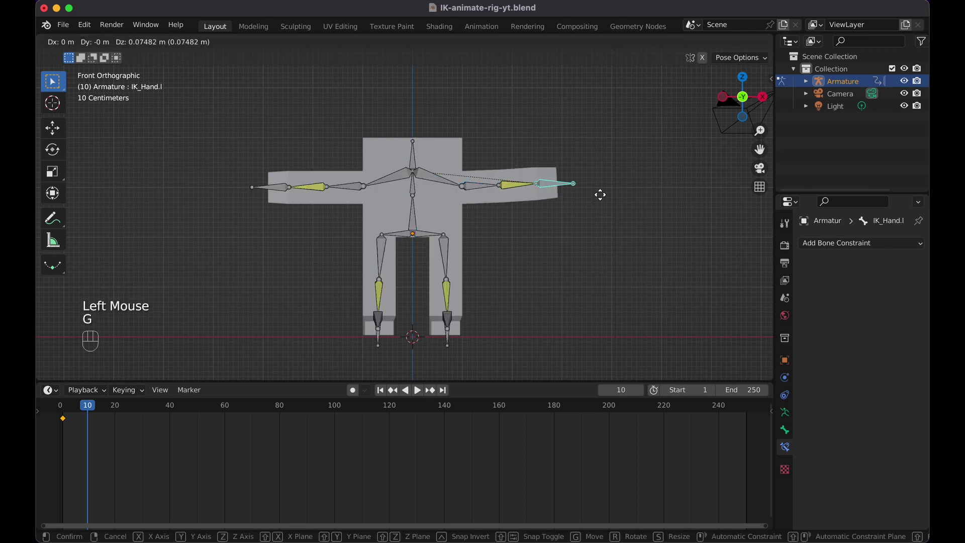
click(567, 146)
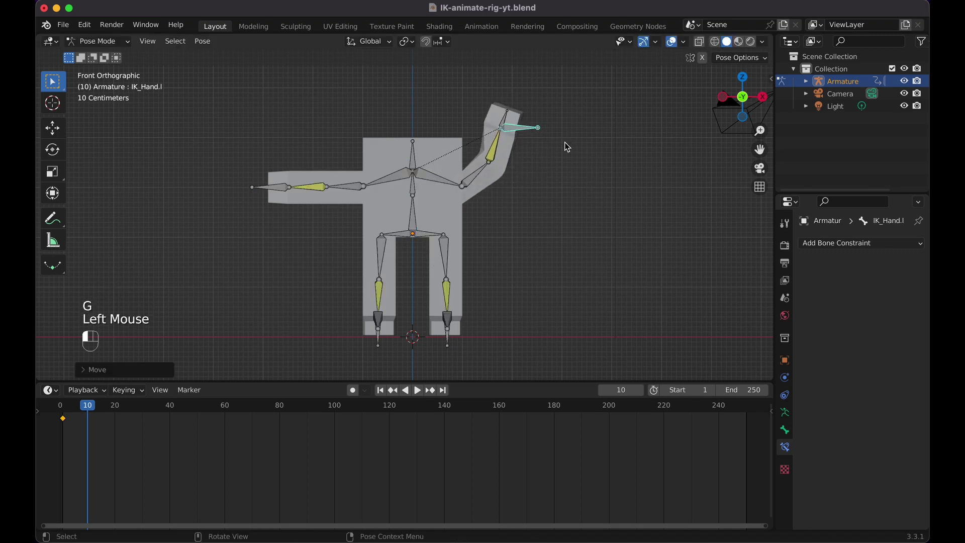
scroll(585, 174, right, 10)
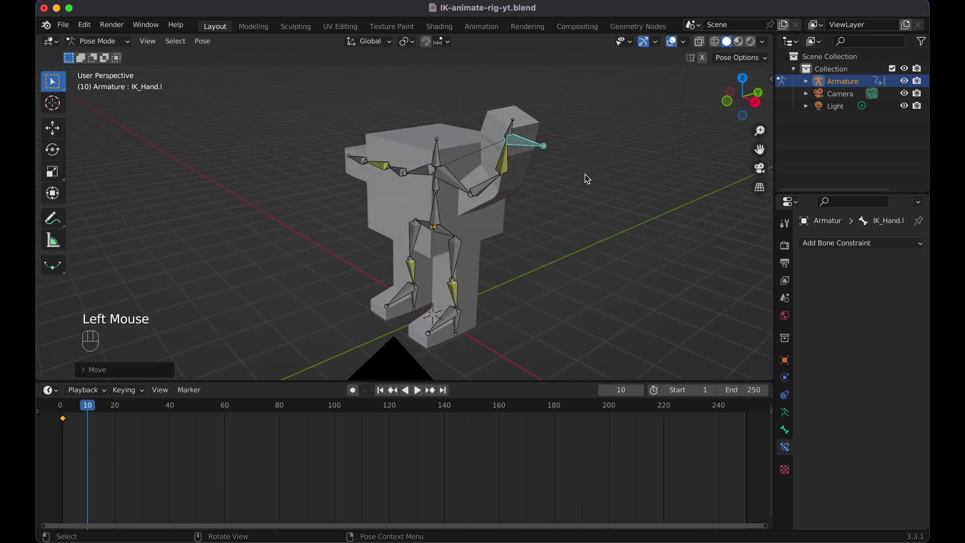
double_click(508, 129)
key(r)
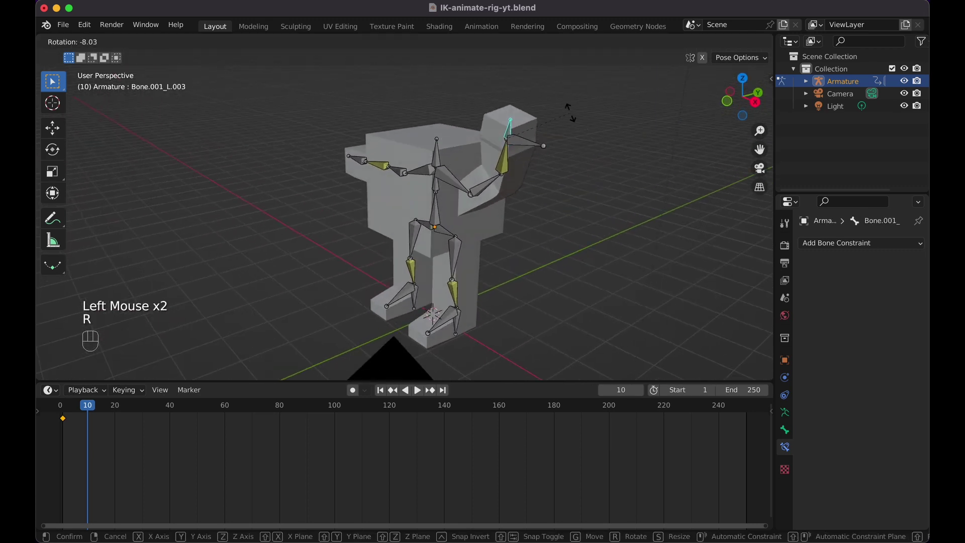
key(Escape)
key(KP_1)
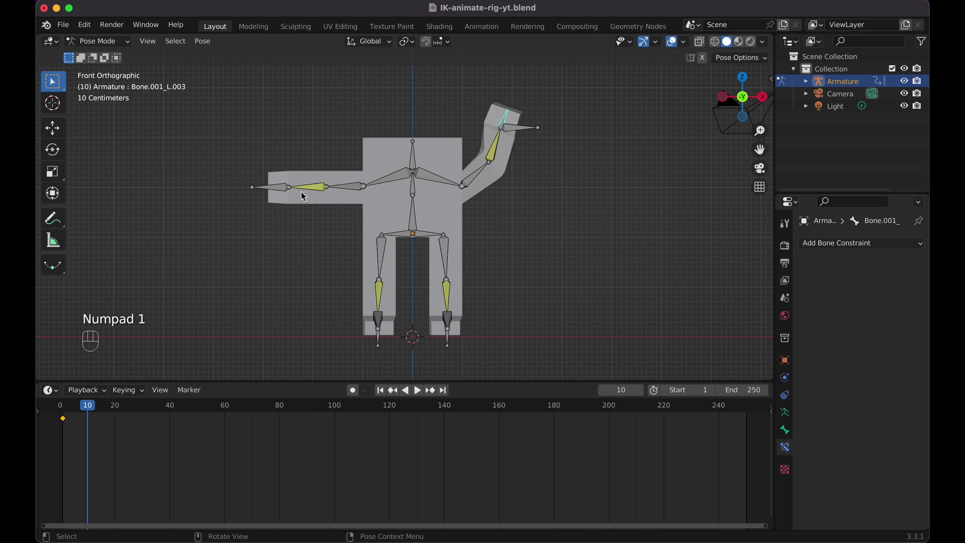
Move IK_Hand.r down to lower that arm, and keyframe all bones at frame 10
click(279, 190)
key(g)
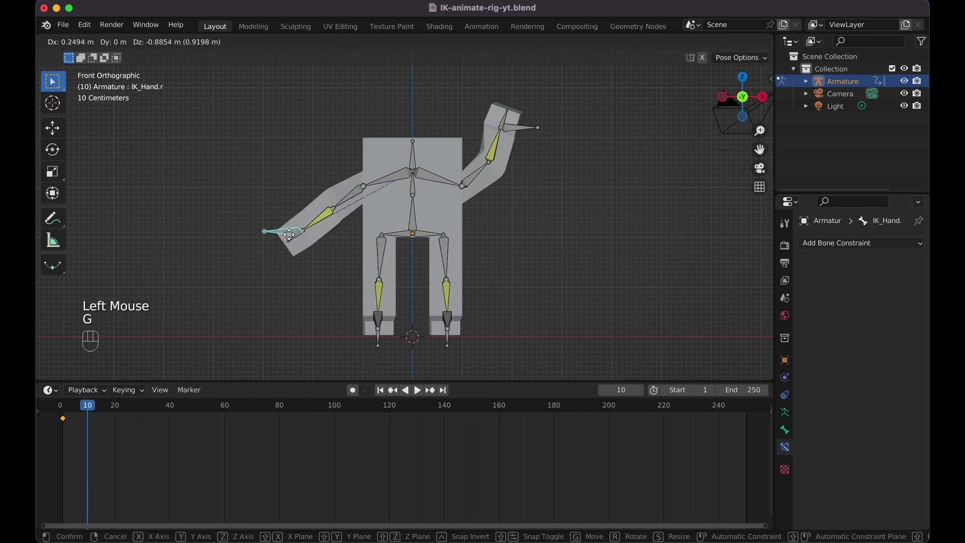
click(300, 257)
key(a)
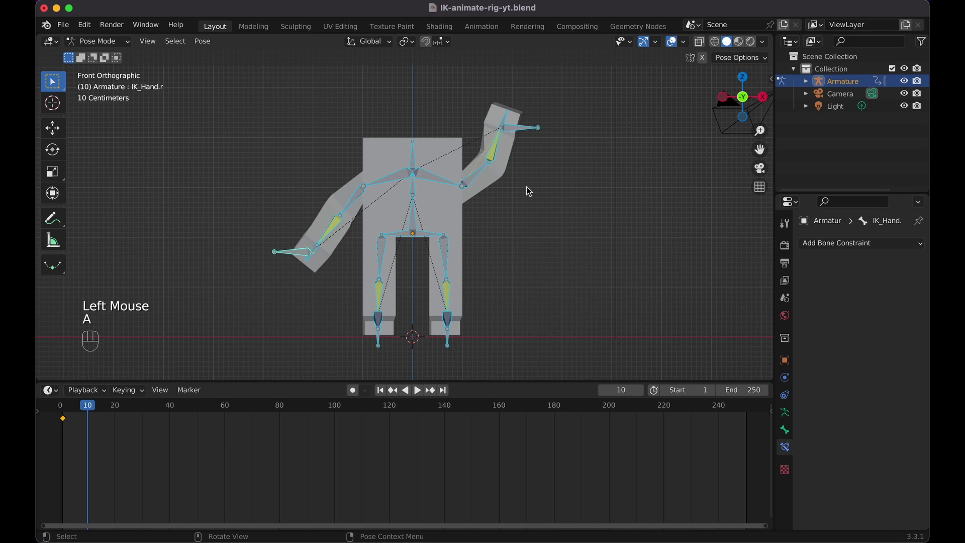
key(i)
click(529, 188)
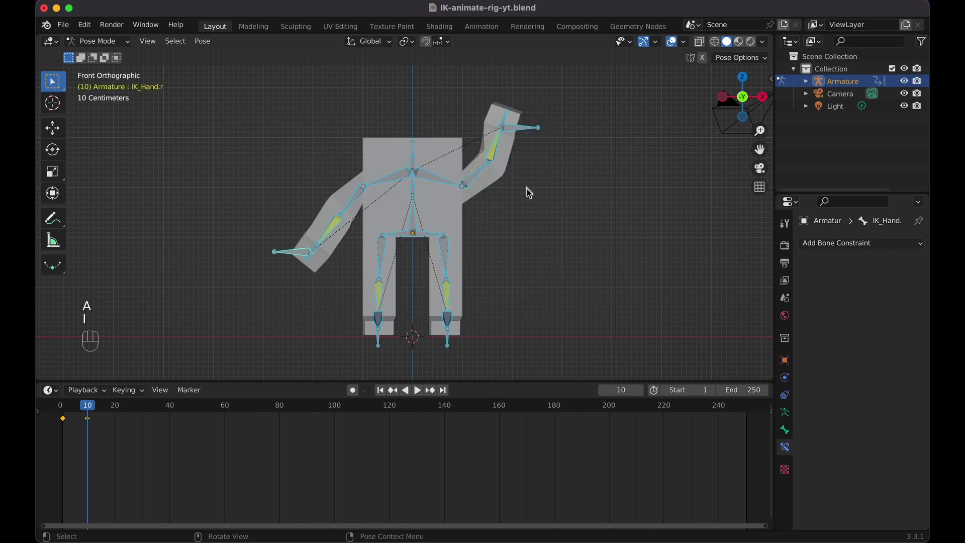
Play the arm animation from frame 1 and stop the playback
drag(92, 409, 61, 407)
key(shift+Left)
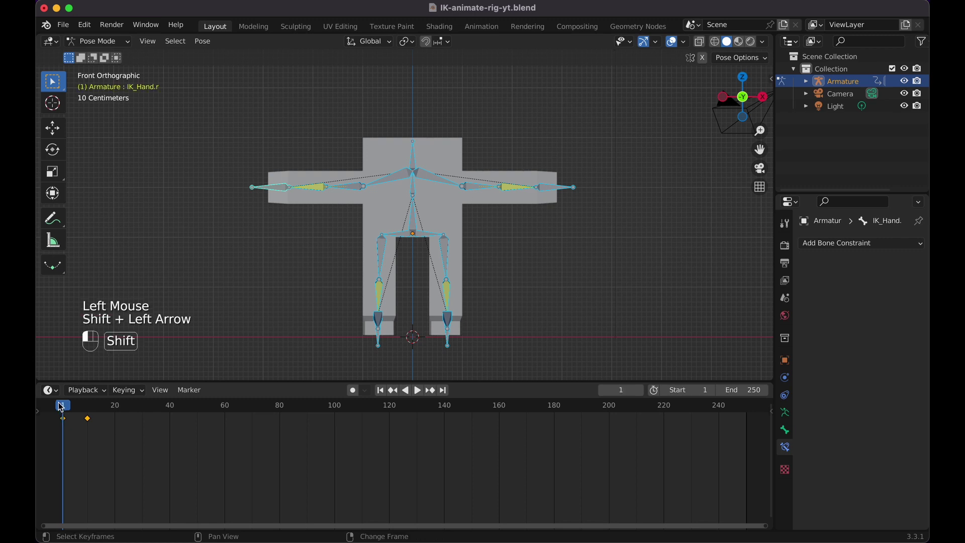
key(space)
key(space)
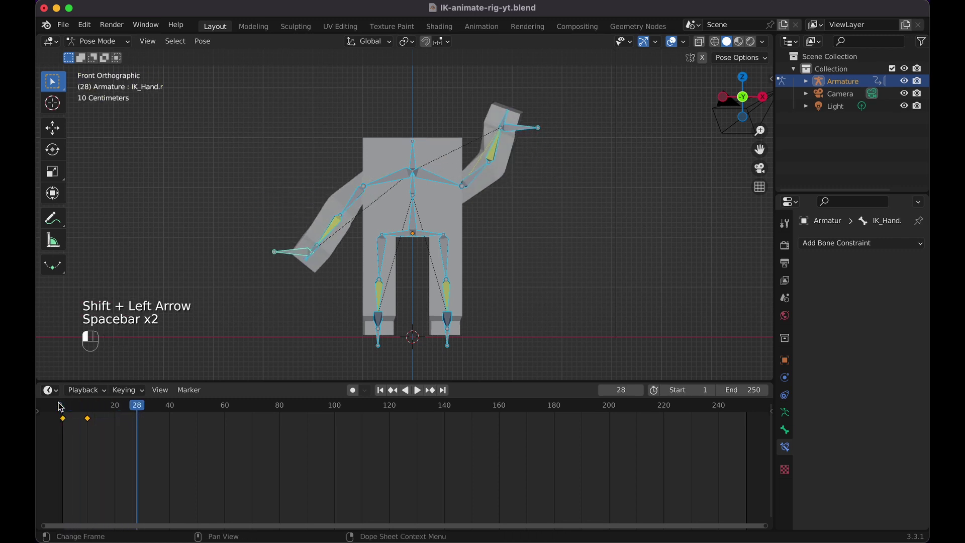
Go to frame 20 and swap the arm poses by moving IK_Hand.l down and IK_Hand.r up
drag(127, 407, 115, 407)
double_click(523, 132)
key(g)
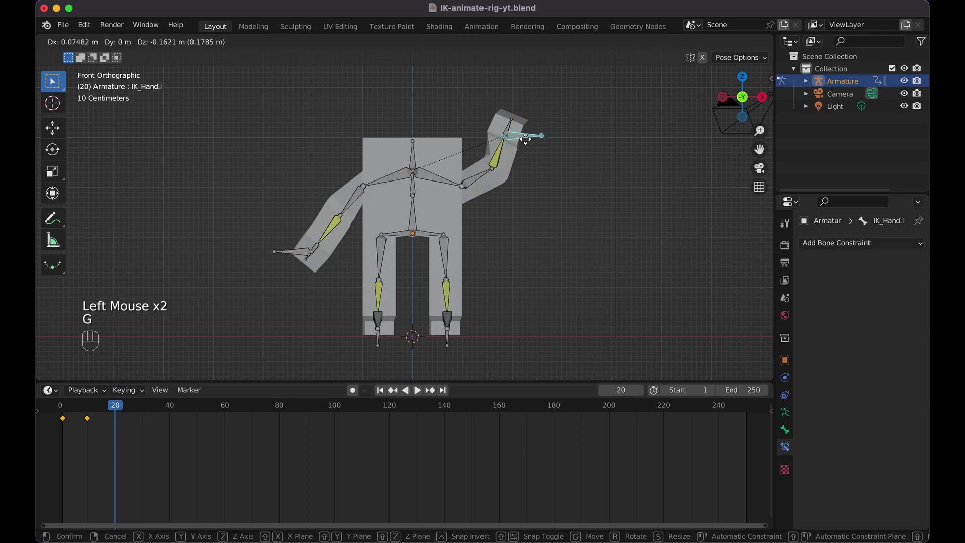
click(549, 258)
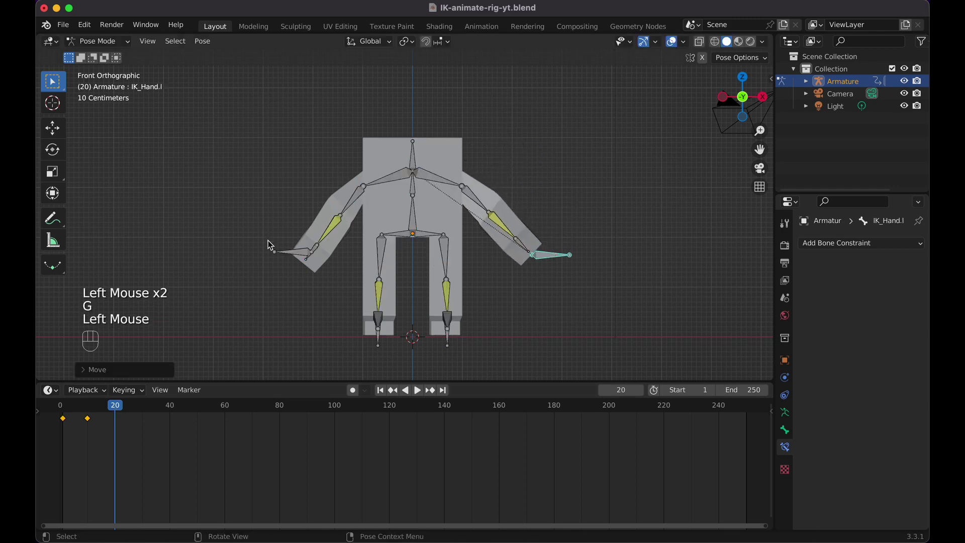
click(297, 259)
key(g)
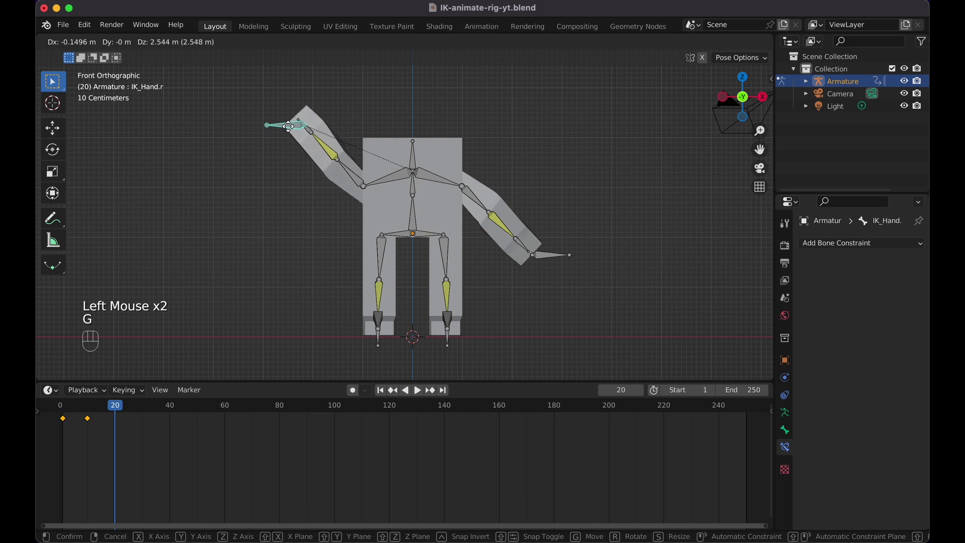
click(290, 130)
Keyframe all bones in the swapped arm pose at frame 20
key(a)
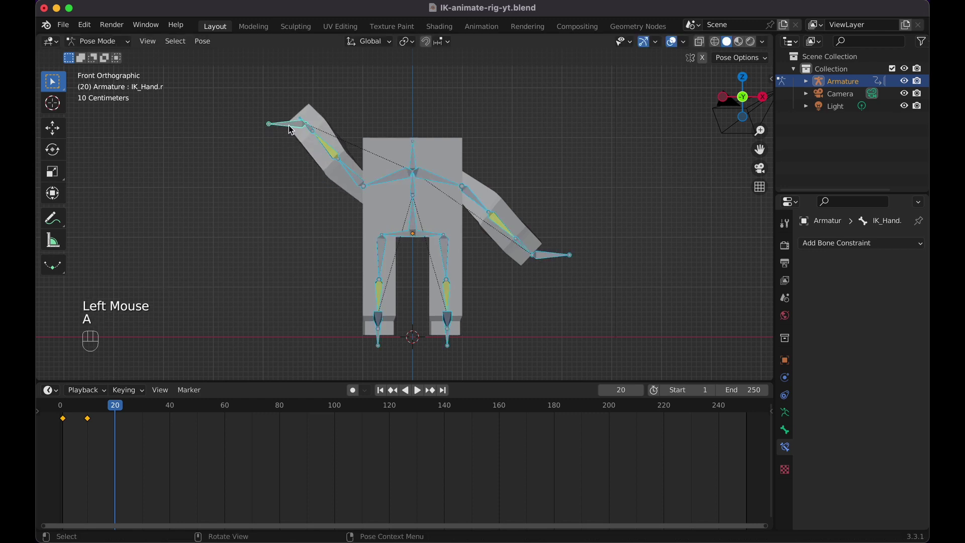
key(i)
click(290, 130)
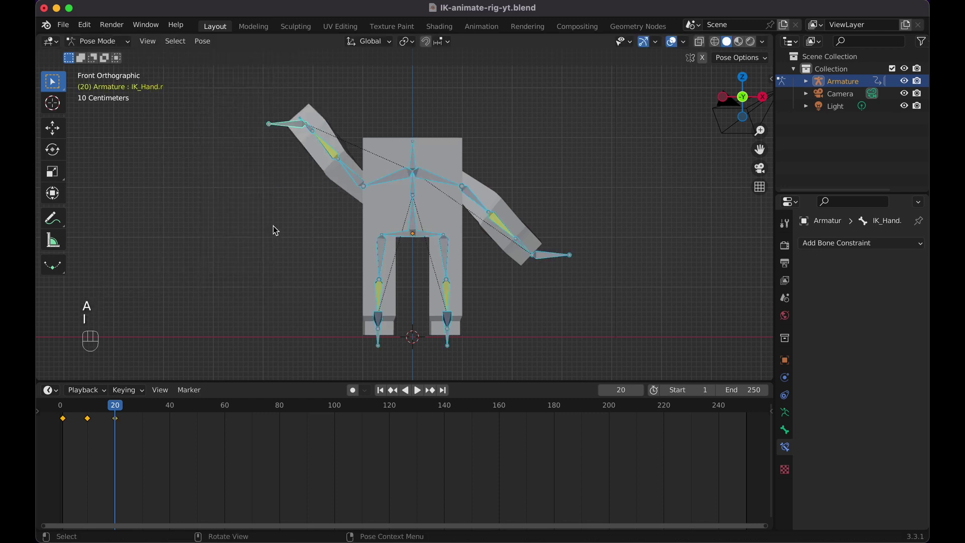
Replay the animation from frame 1 to review the keyed arm poses
key(shift+Left)
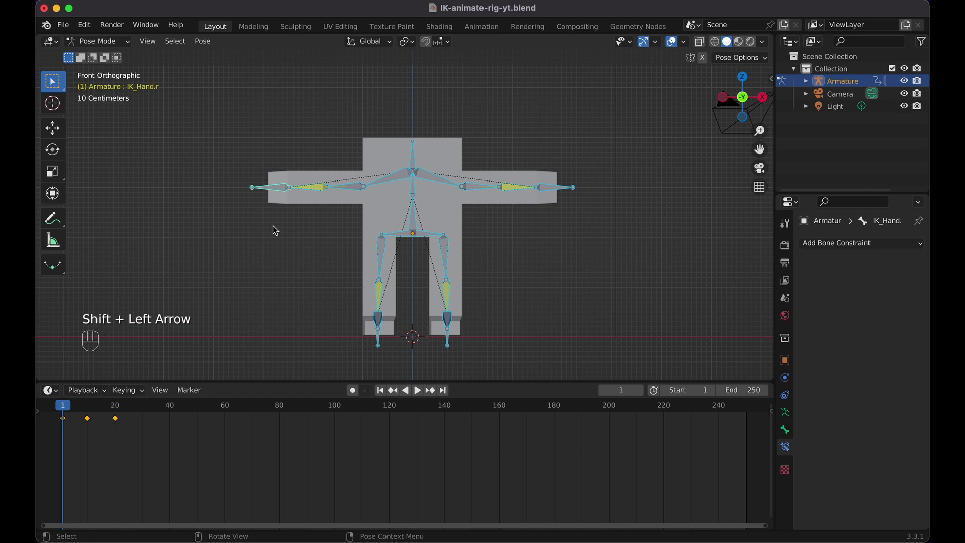
key(space)
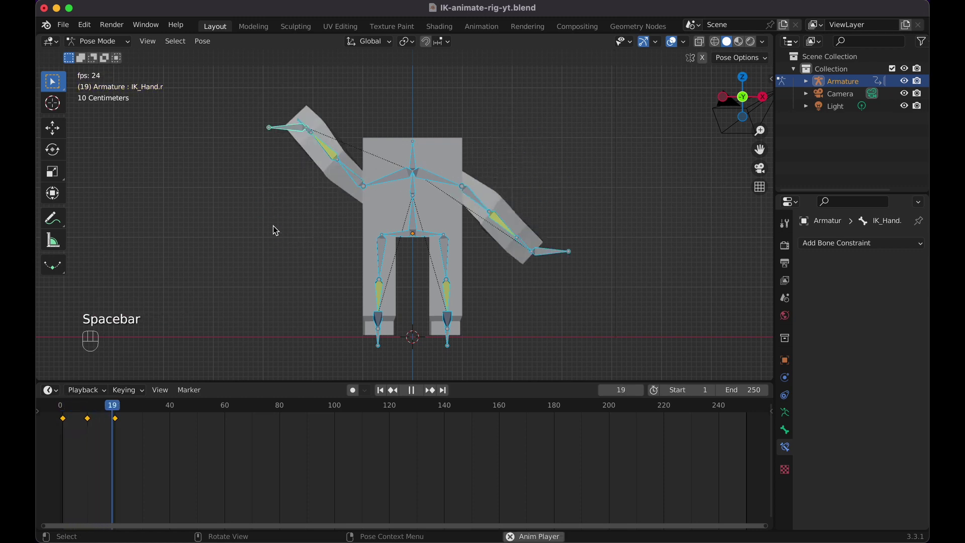
Stop the playback and set the animation's end frame to 40
key(space)
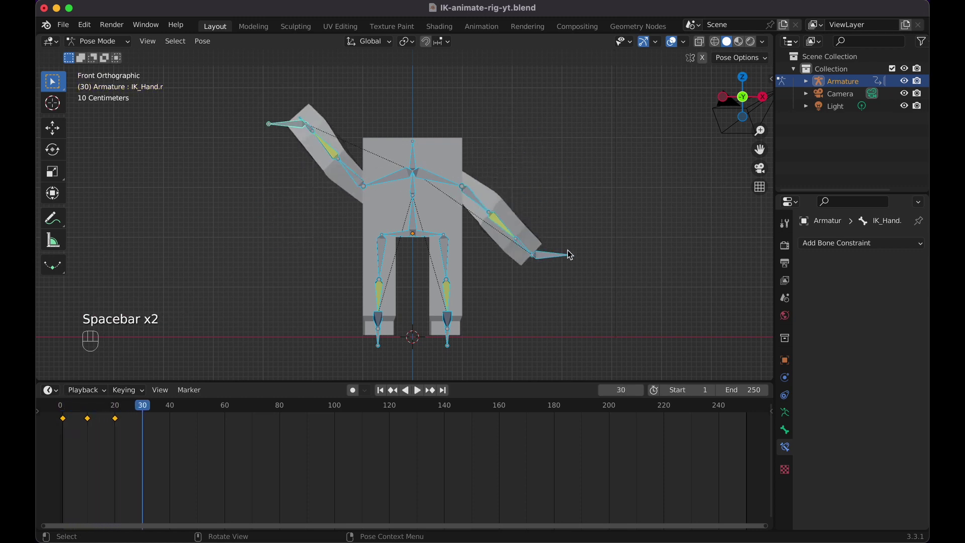
click(755, 391)
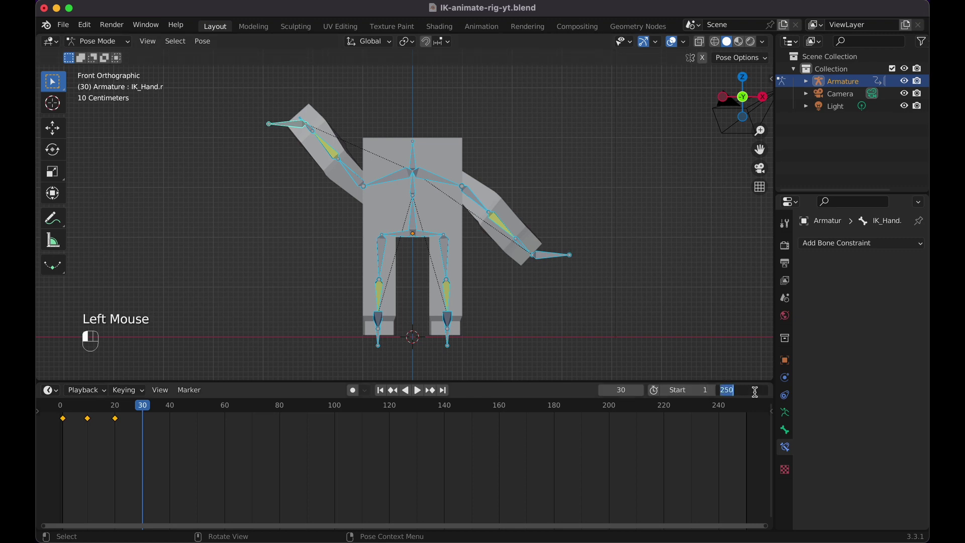
text(100)
key(Return)
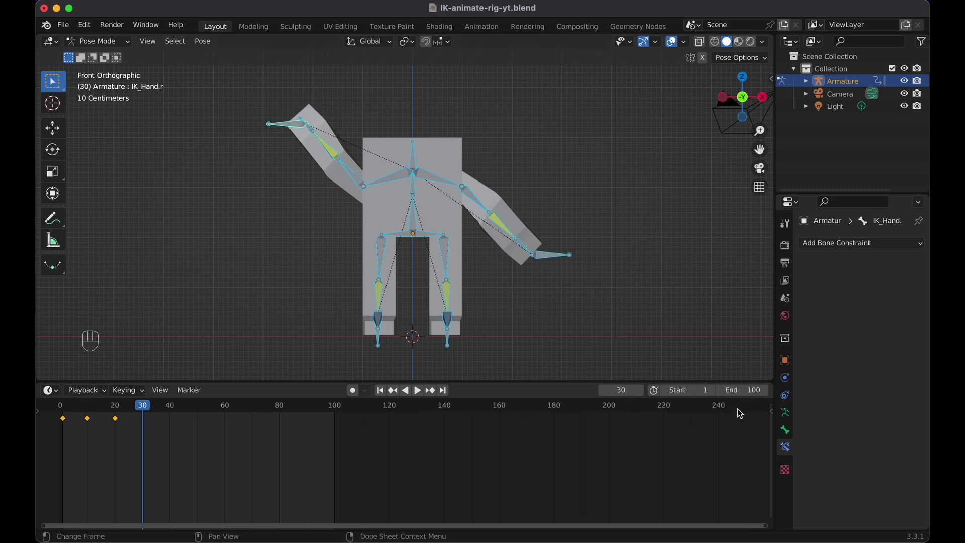
click(746, 392)
text(40)
key(Return)
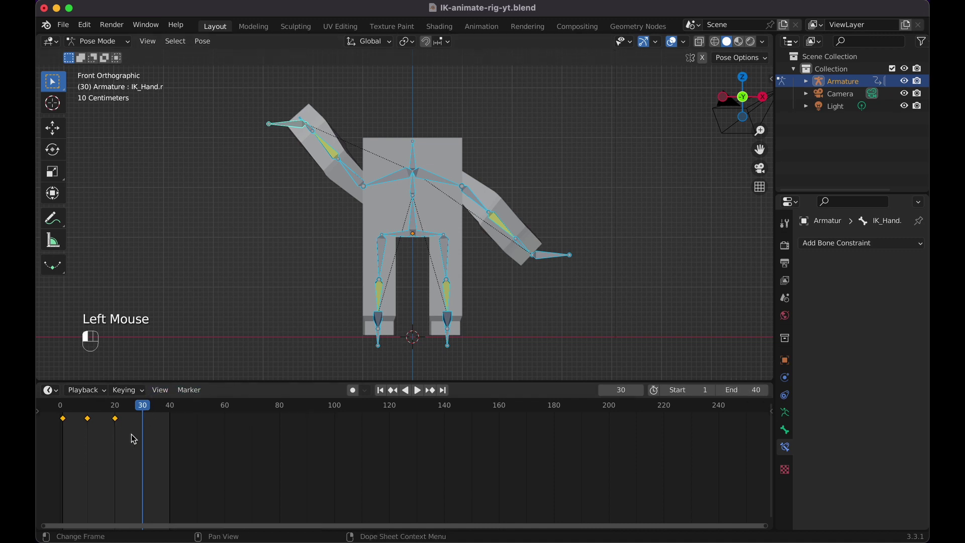
Duplicate the keyframes at frames 10 and 20 to frames 30 and 40, and briefly play the result
drag(131, 434, 84, 411)
key(shift+d)
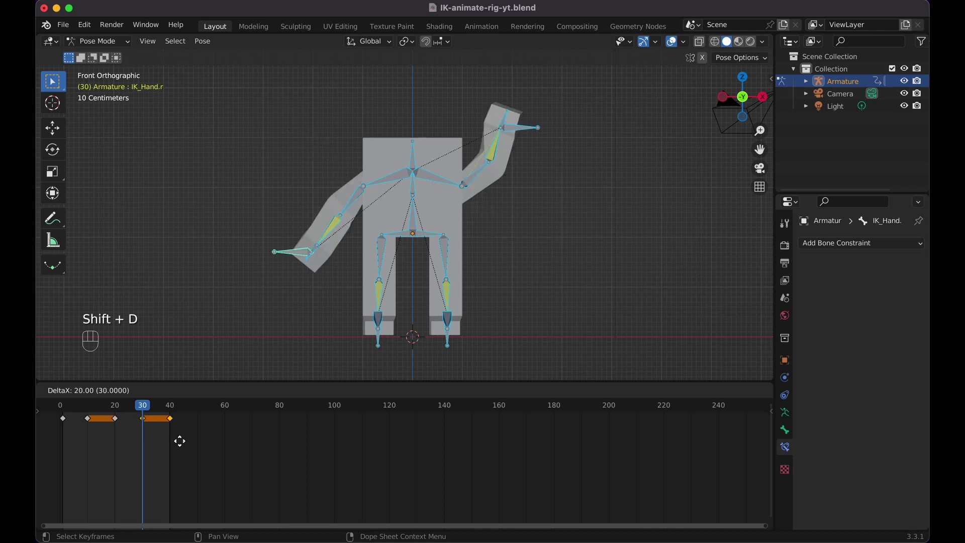
click(180, 441)
key(space)
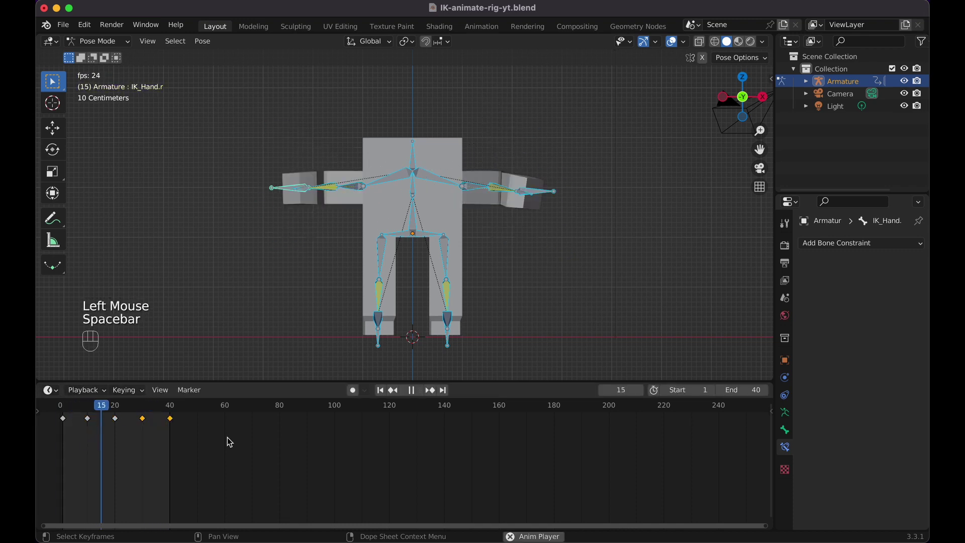
key(space)
Extend the end frame to 41 and replay the looping arm animation from frame 1
drag(749, 390, 750, 391)
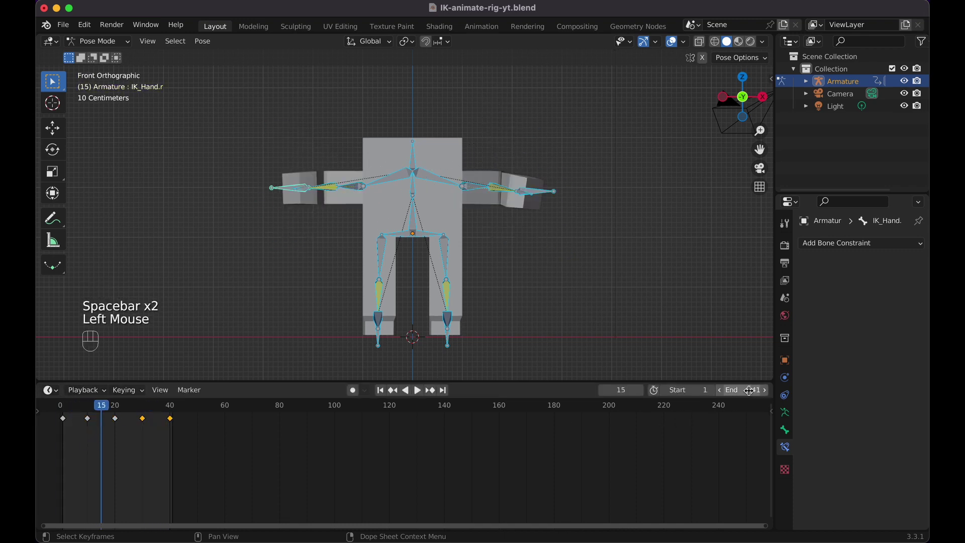
key(shift+Left)
key(Left)
key(space)
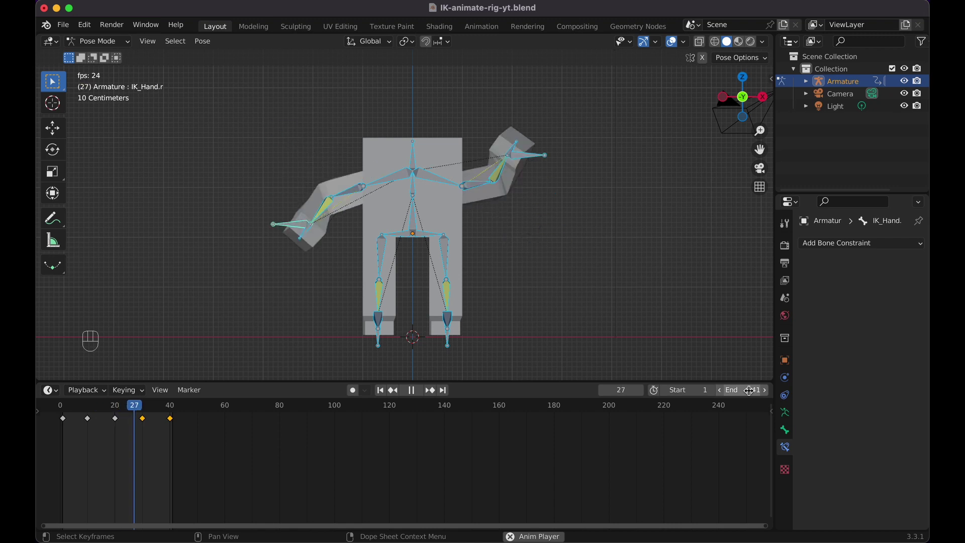
key(space)
At frame 6, move IK_Foot.r outward and slightly up, and keyframe all bones in that pose
drag(87, 408, 80, 411)
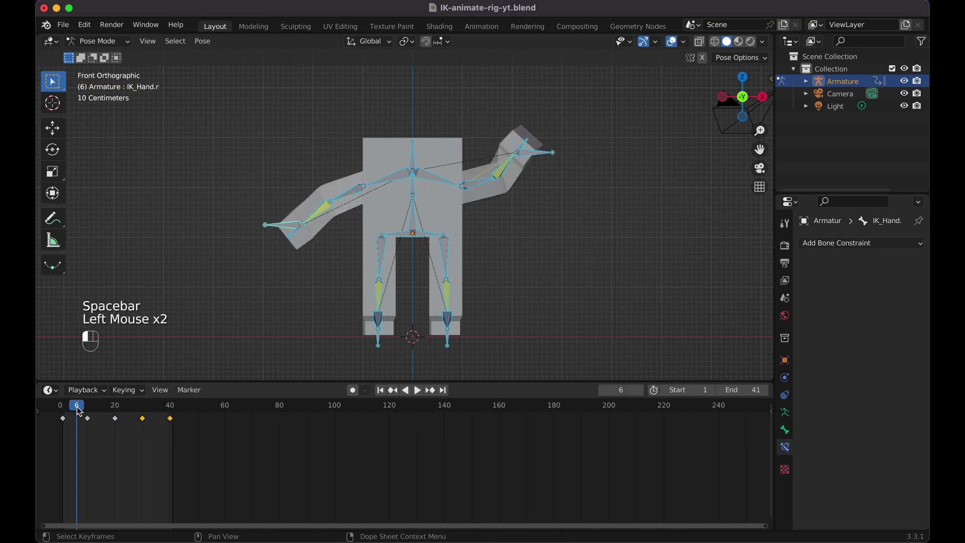
click(379, 344)
key(g)
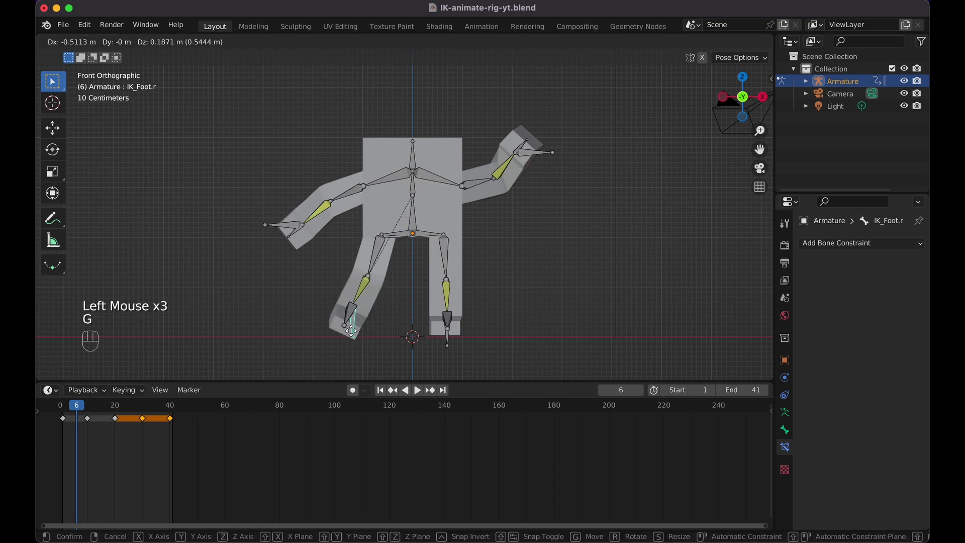
click(348, 326)
key(a)
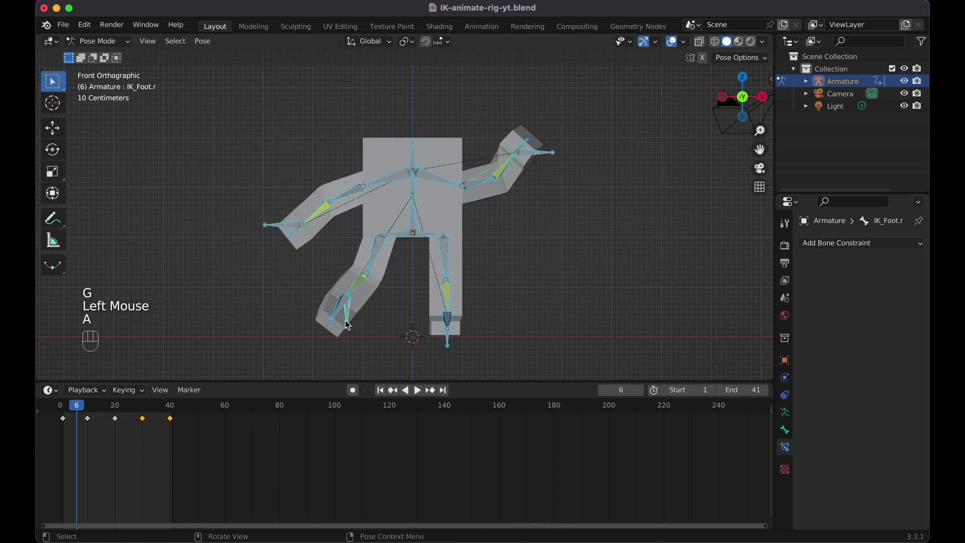
key(i)
click(348, 321)
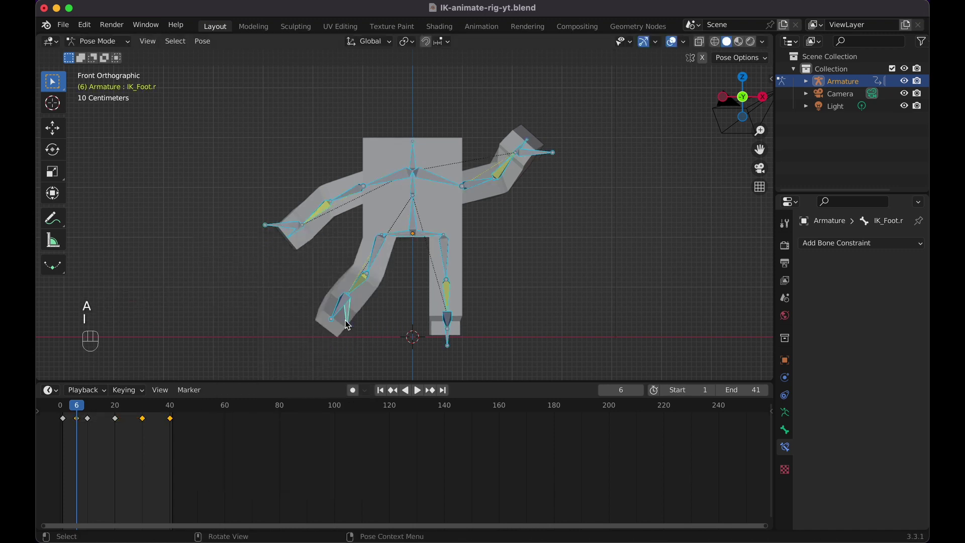
At frame 15, move IK_Foot.l outward and slightly up, and keyframe location, rotation and scale for all bones
click(63, 408)
drag(62, 409, 101, 412)
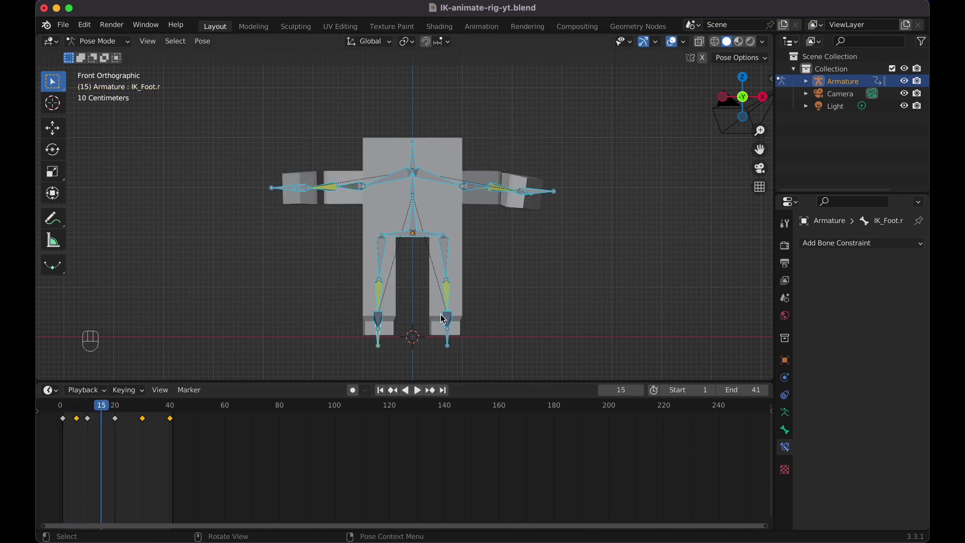
click(449, 346)
key(g)
click(499, 328)
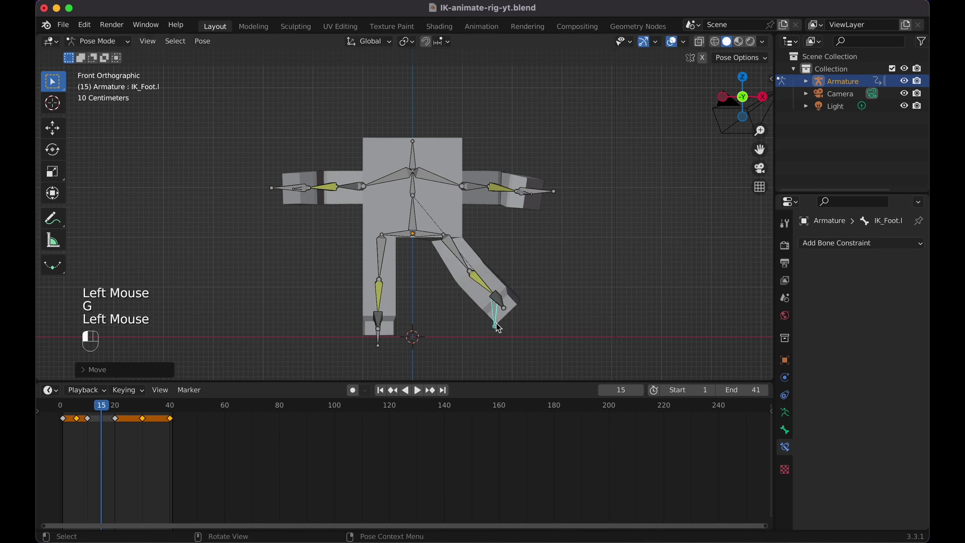
key(a)
key(i)
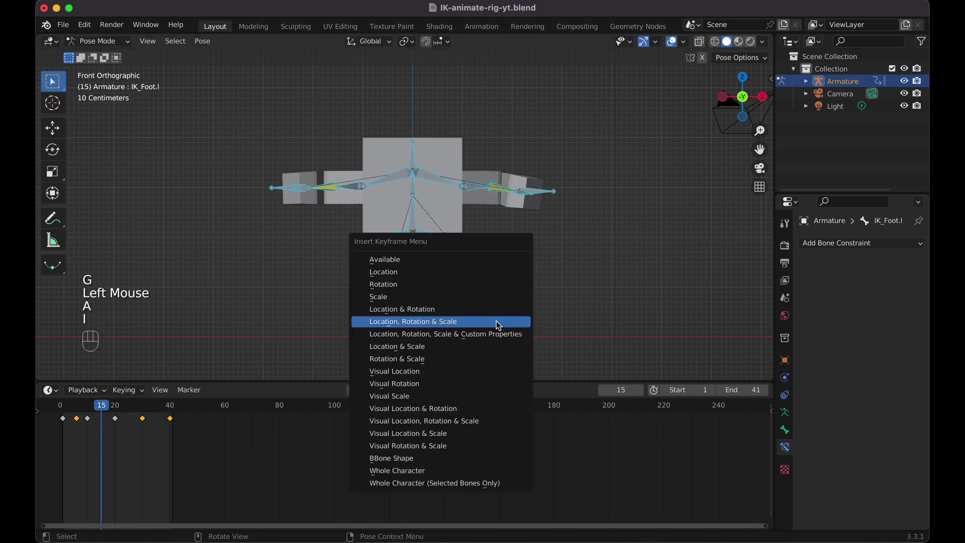
click(497, 323)
Duplicate the foot pose keyframes at frames 6 and 15 to frames 26 and 35
drag(107, 401, 103, 408)
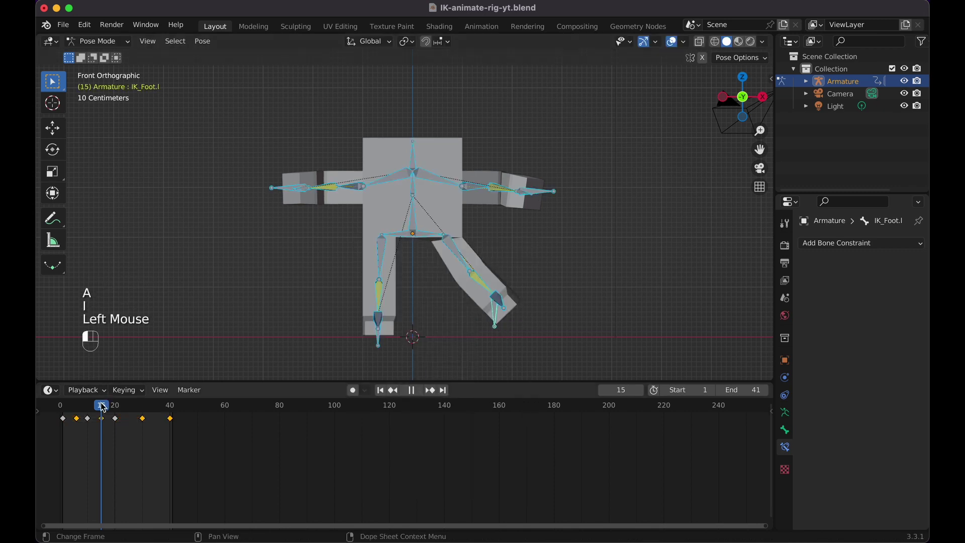
shift+click(107, 419)
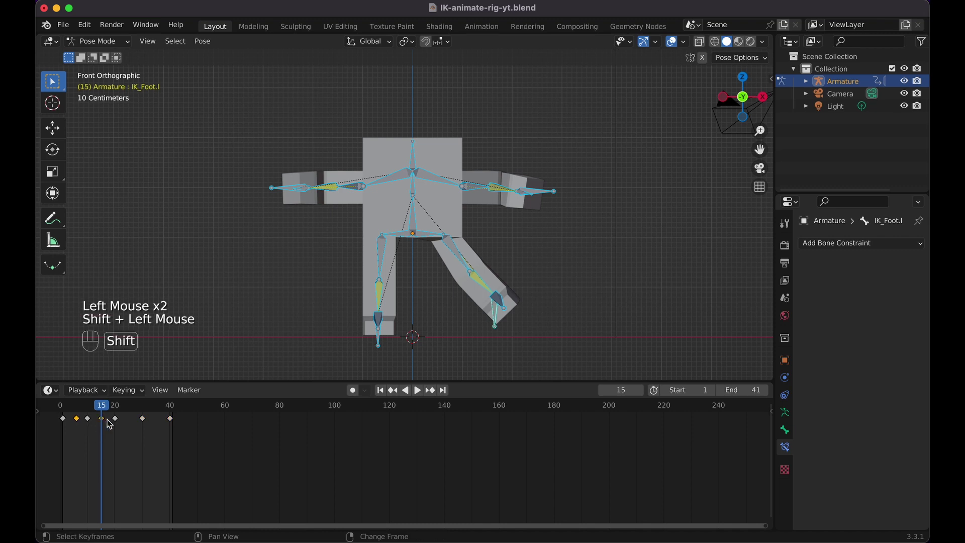
key(shift+d)
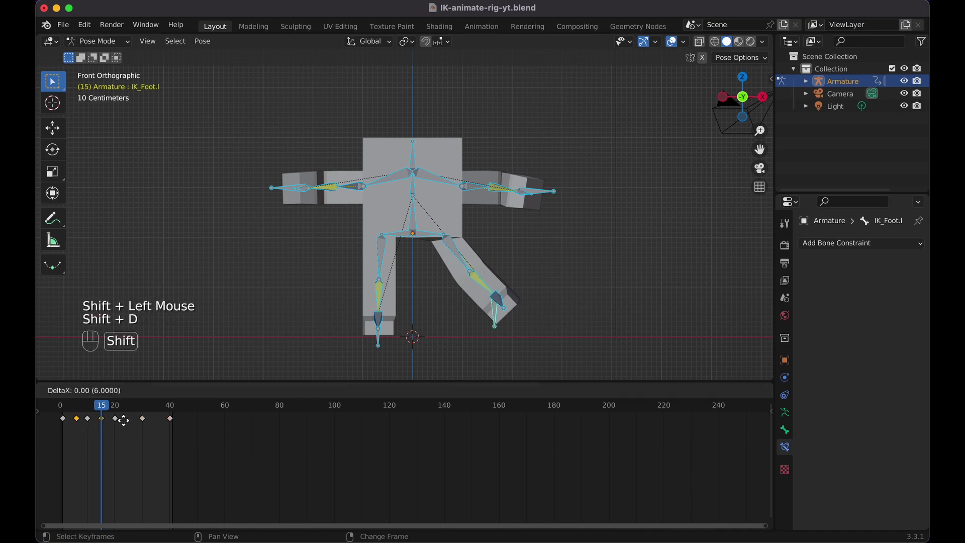
click(182, 439)
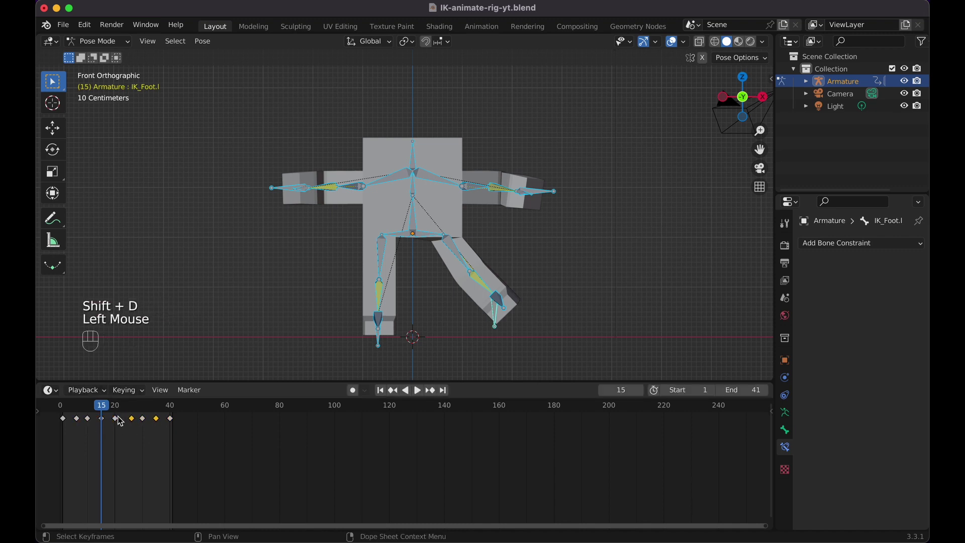
Play the combined arm and leg animation from frame 0 in an angled view, stop it and return to frame 1
drag(103, 409, 52, 409)
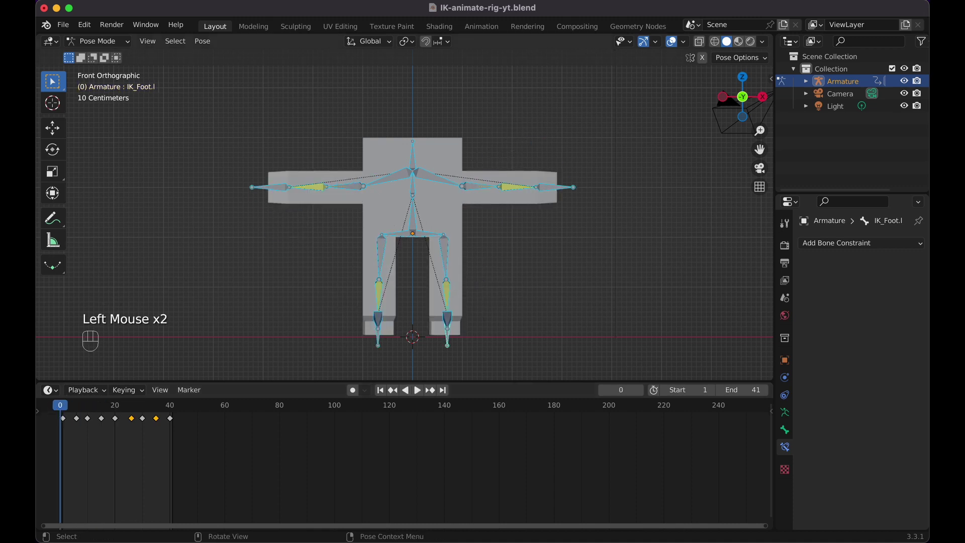
middle_drag(194, 211, 244, 219)
key(space)
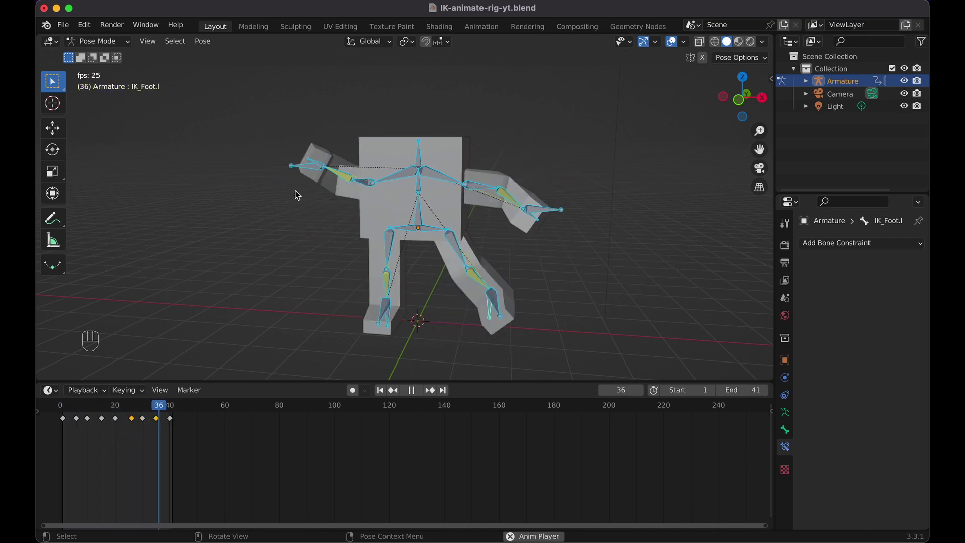
key(space)
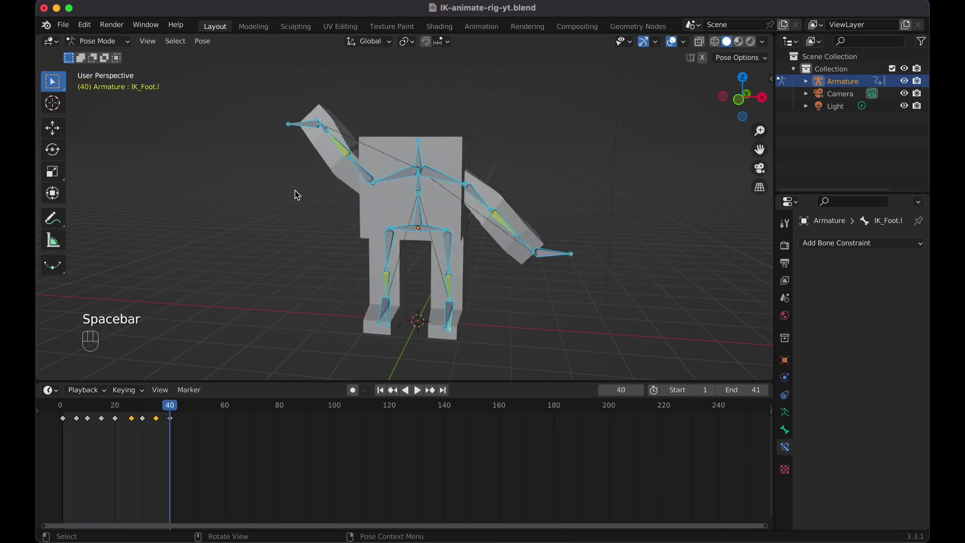
key(shift+Left)
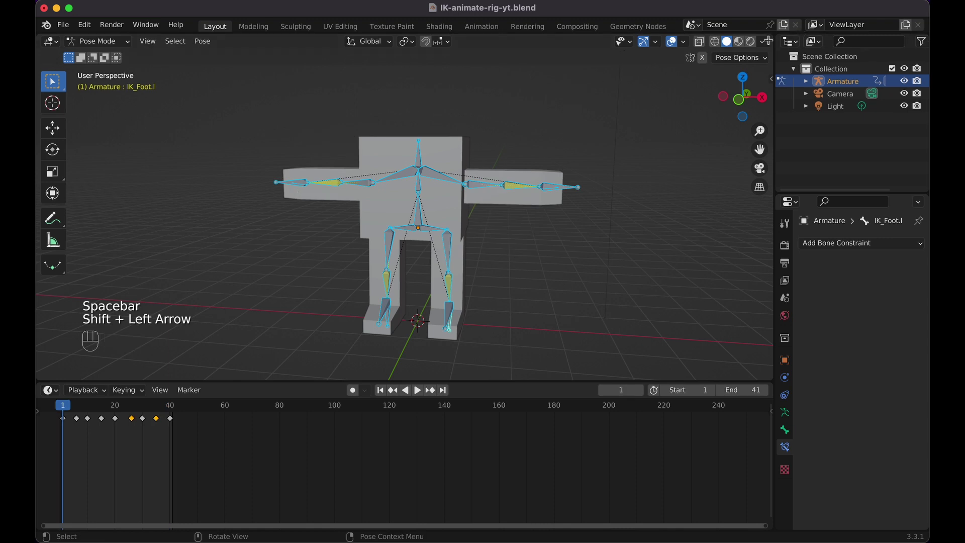
Set the viewport shading to Material Preview and switch the armature from Pose Mode to Object Mode
click(751, 41)
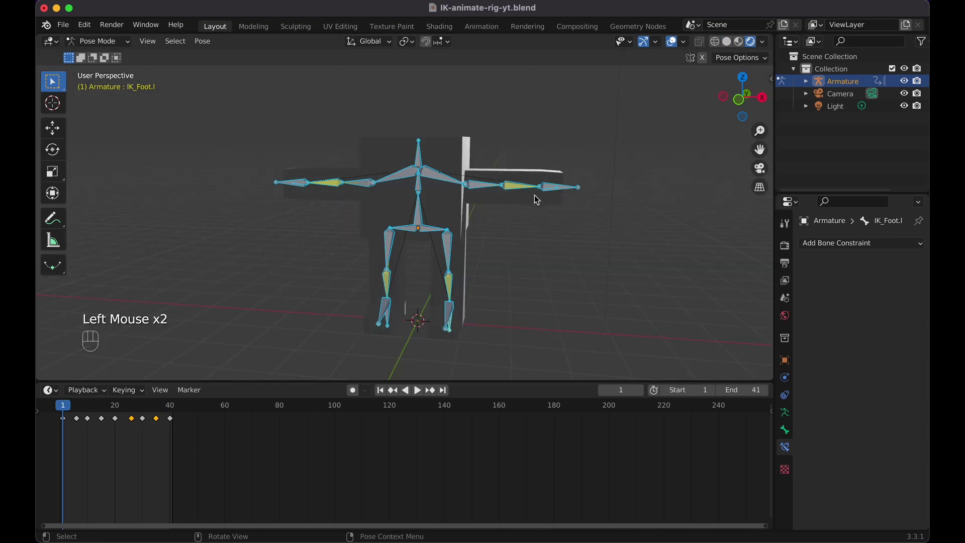
click(739, 42)
click(456, 210)
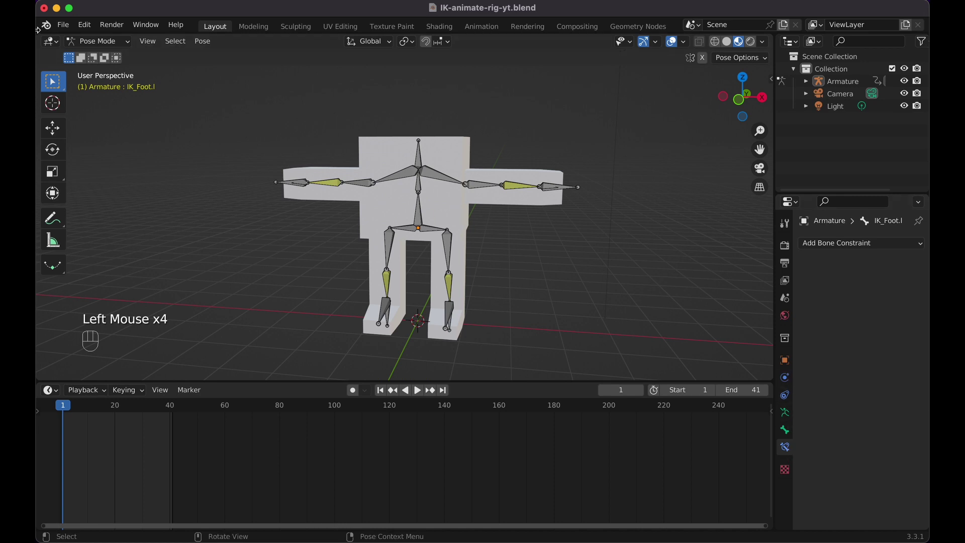
drag(106, 47, 106, 55)
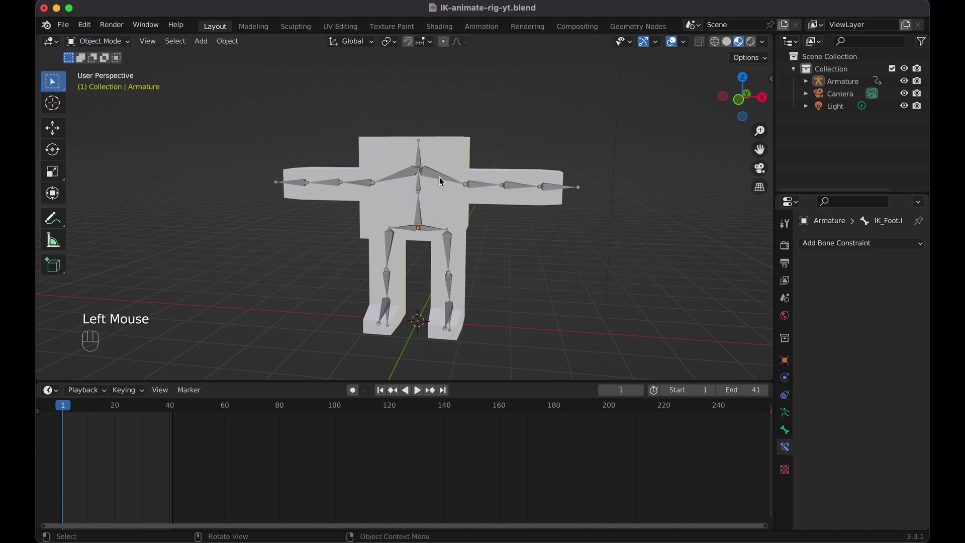
Give the character mesh's material a yellow base color with hue 0.176, saturation 0.833 and value 0.800
click(454, 201)
click(784, 465)
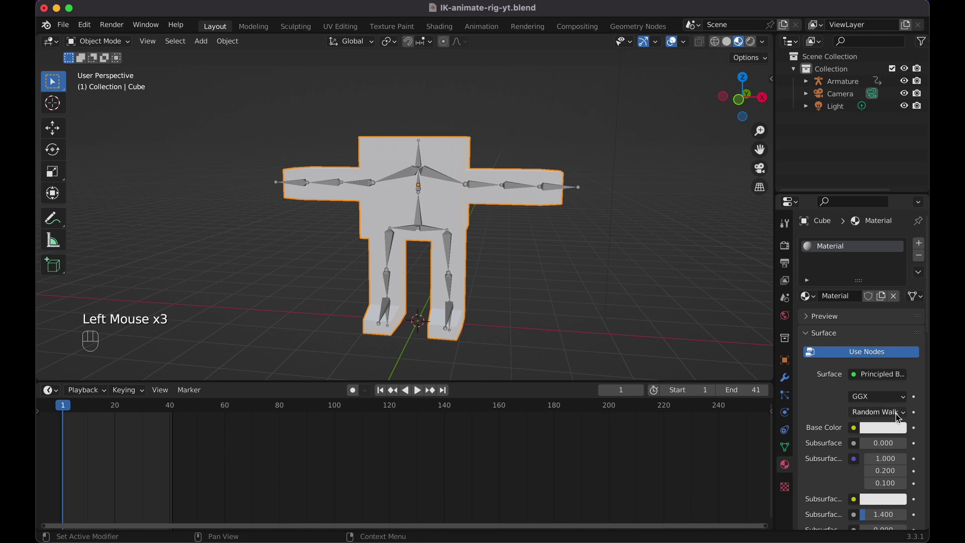
click(894, 431)
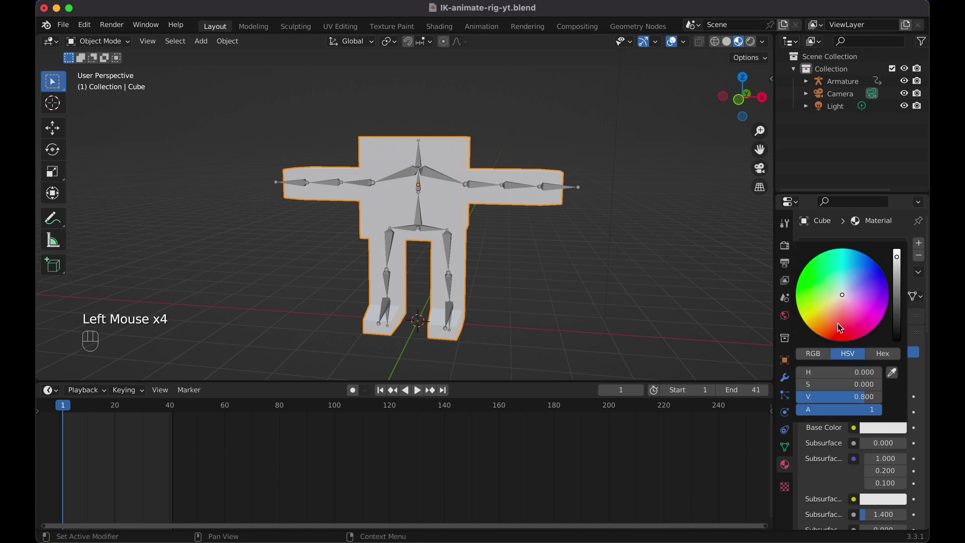
drag(840, 328, 820, 303)
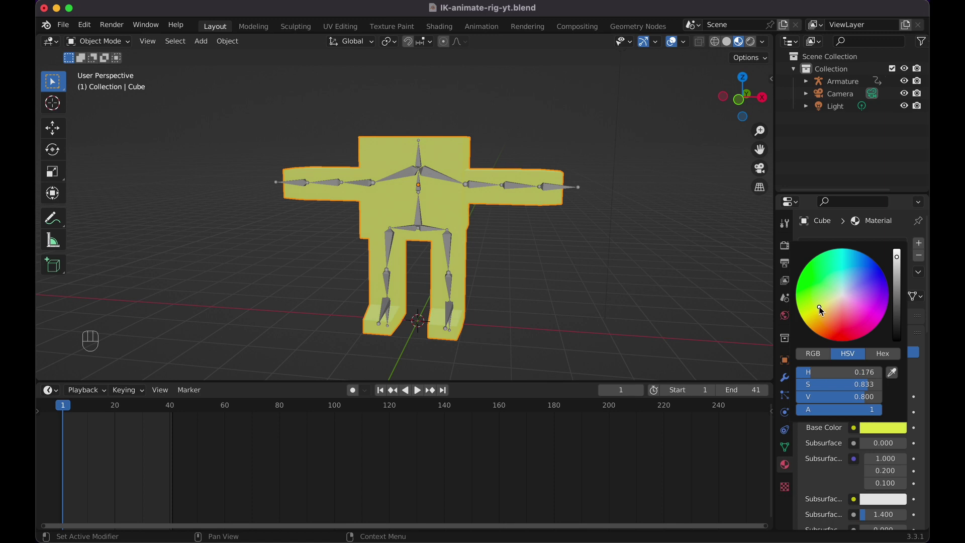
Try the Cycles render engine and switch the scene back to Eevee
click(784, 247)
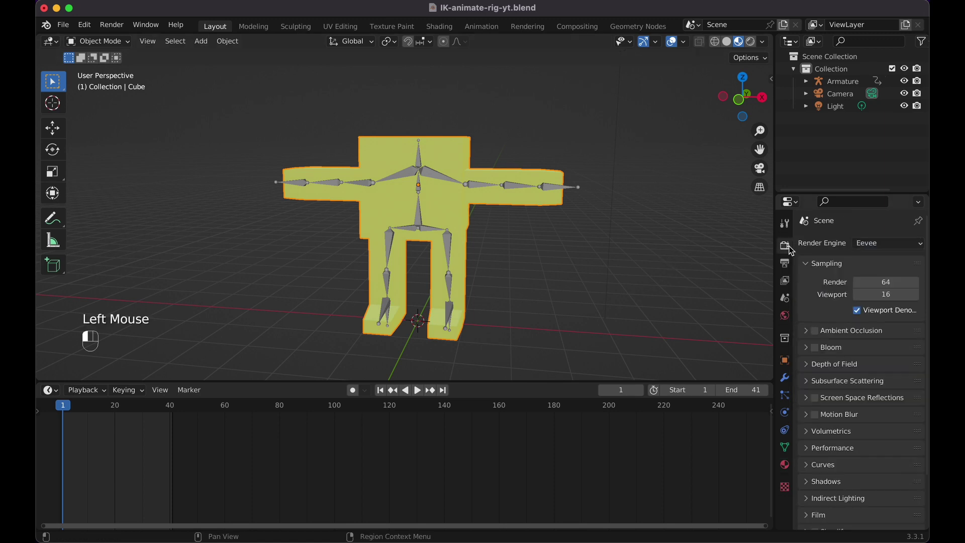
click(875, 246)
click(877, 283)
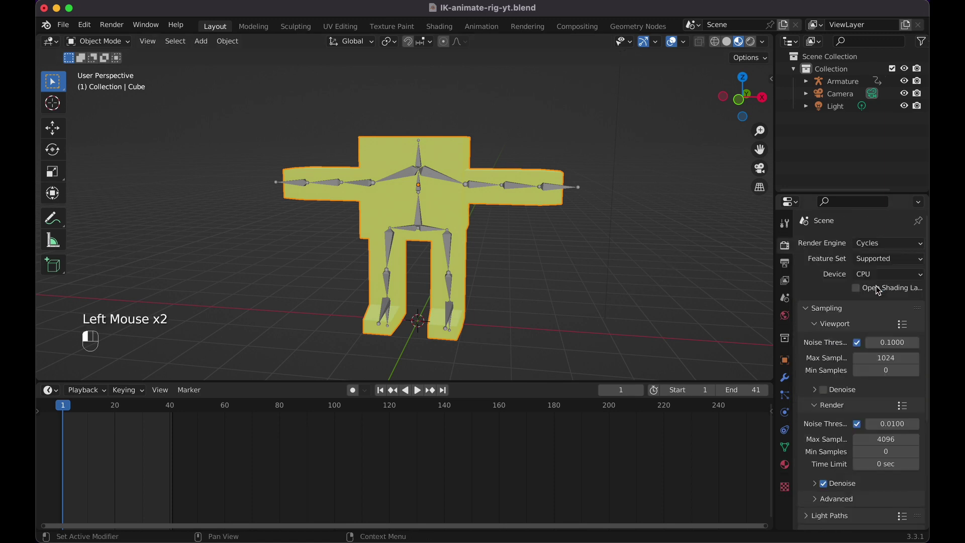
click(875, 248)
click(868, 244)
click(870, 258)
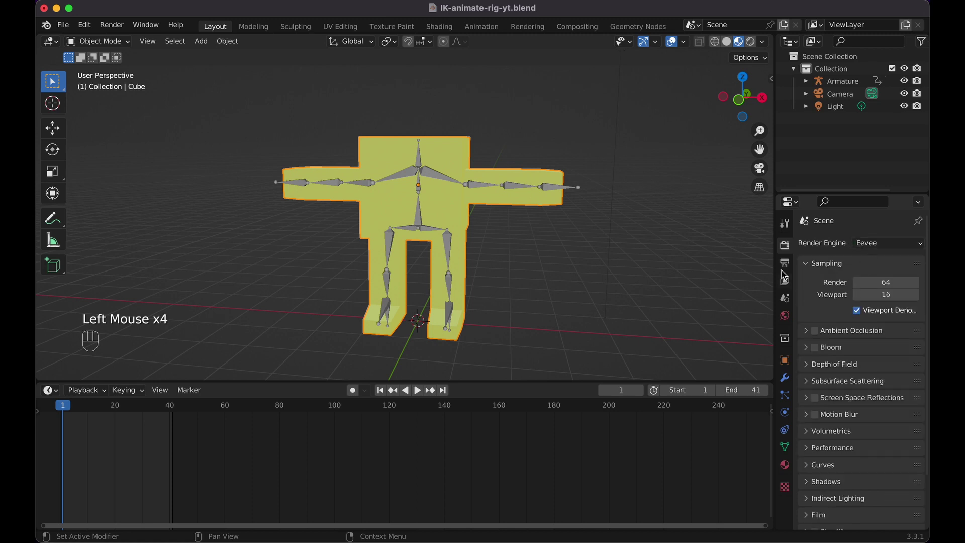
Switch the viewport to Rendered shading, then add an area light and scale it up about 5.3 times
click(749, 42)
scroll(479, 220, down, 3)
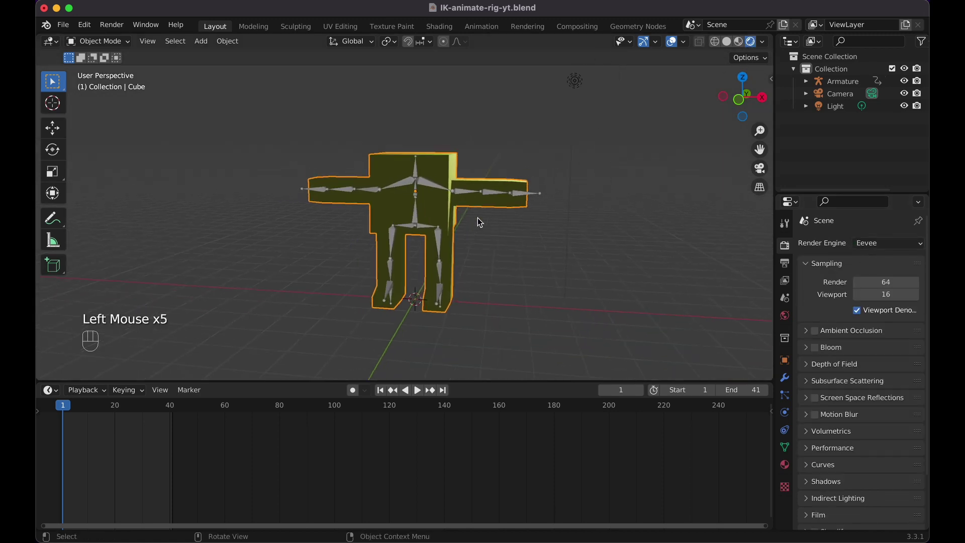
key(shift+a)
mouse_move(452, 311)
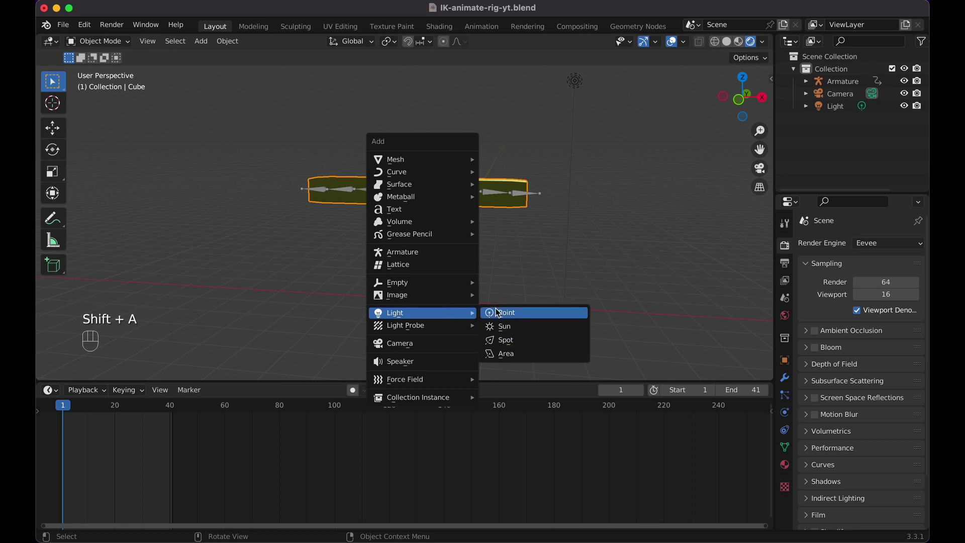
click(523, 350)
key(s)
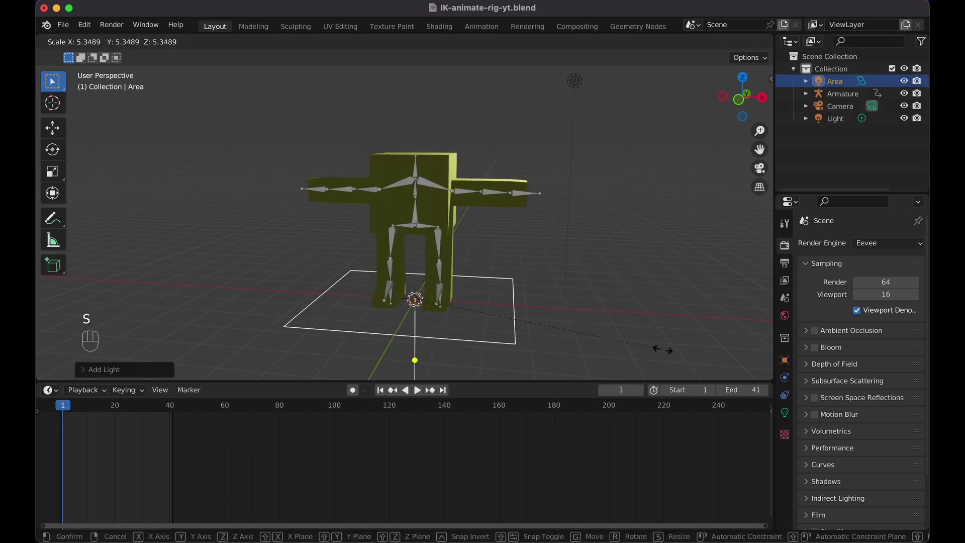
click(668, 349)
Raise the area light along the Z axis until it sits well above the character
key(g)
key(z)
click(655, 120)
scroll(656, 115, down, 5)
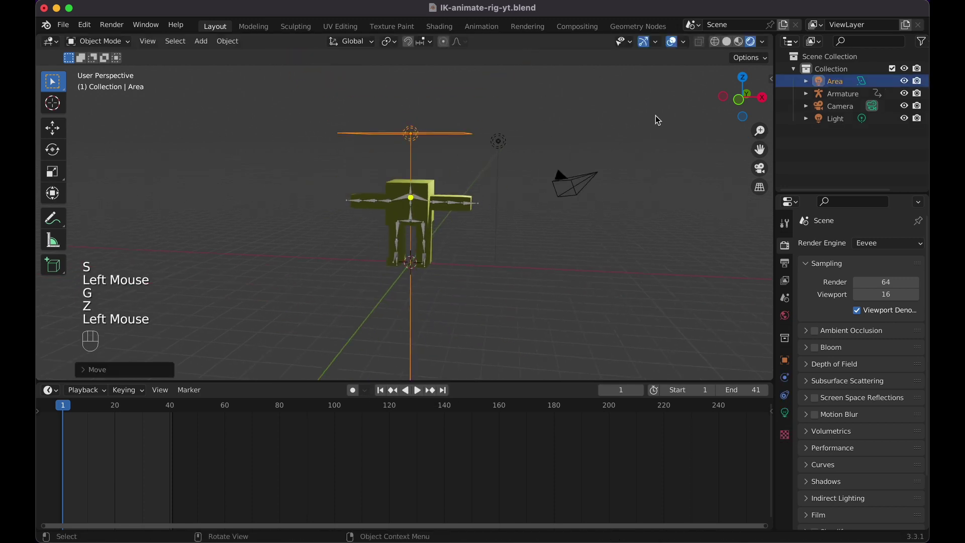
scroll(655, 115, right, 5)
key(g)
key(z)
click(655, 80)
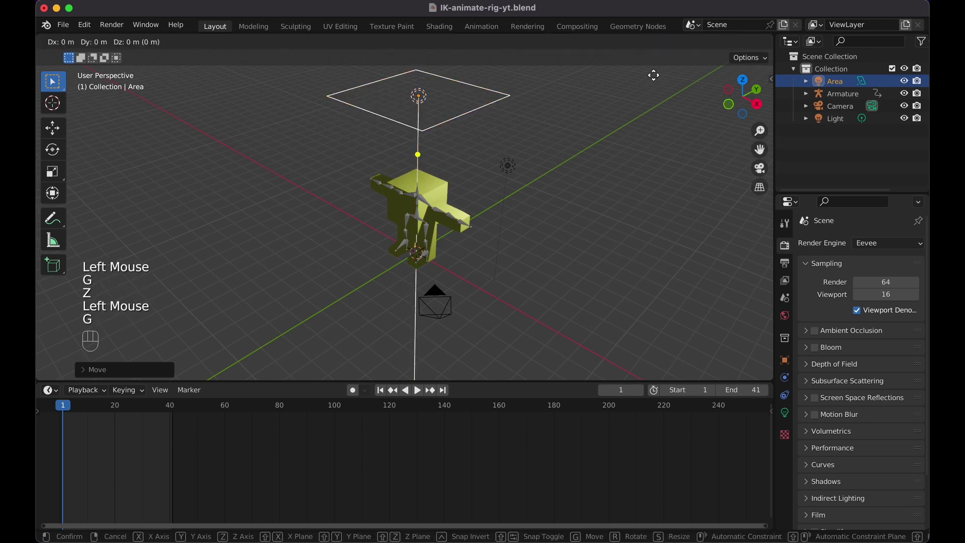
Move the area light along the Y axis in front of the character and rotate it about X to face the character
key(g)
key(y)
click(519, 159)
key(r)
key(x)
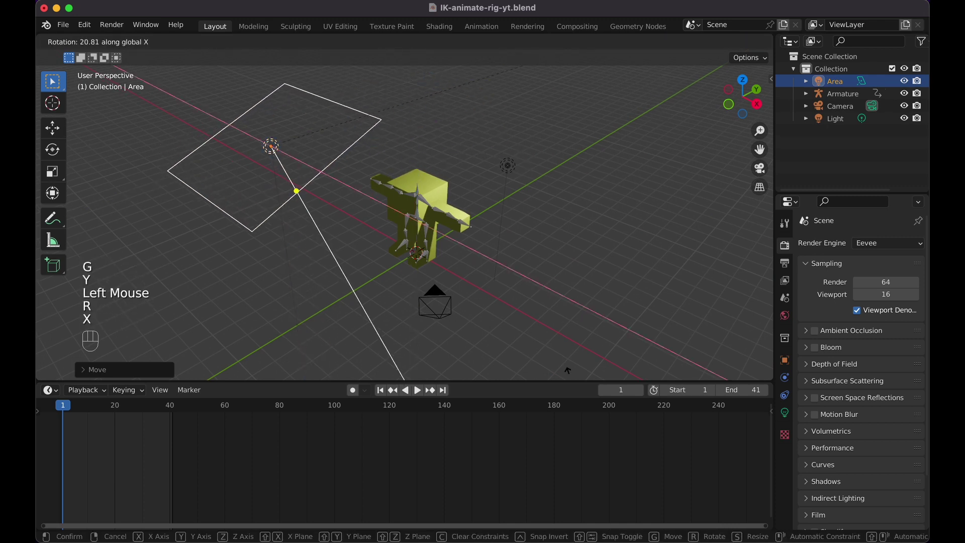
click(578, 321)
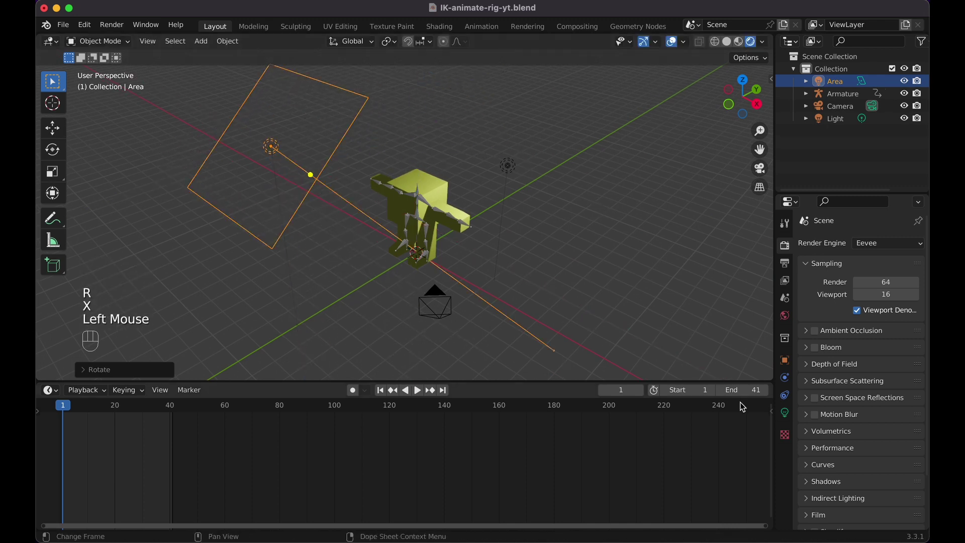
Set the area light's power to 200 W
click(785, 411)
click(886, 330)
text(200)
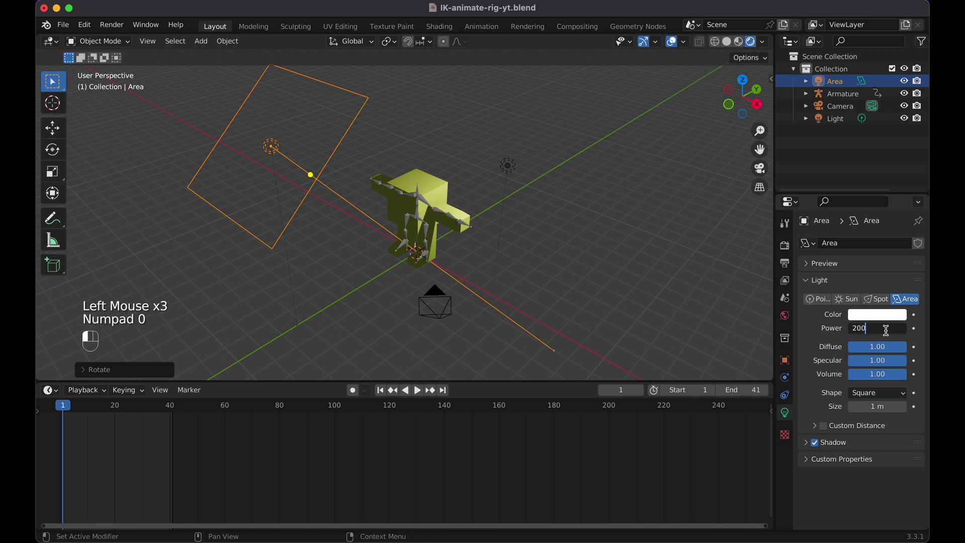
key(Return)
Frame the whole character from the front by flying the camera in camera view, and play the animation to frame 35
scroll(573, 266, left, 10)
key(KP_0)
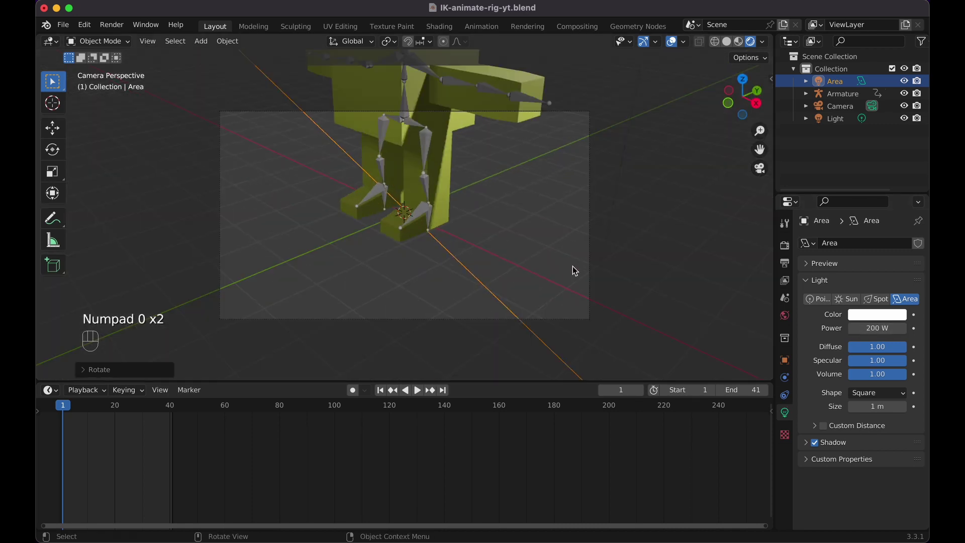
click(552, 110)
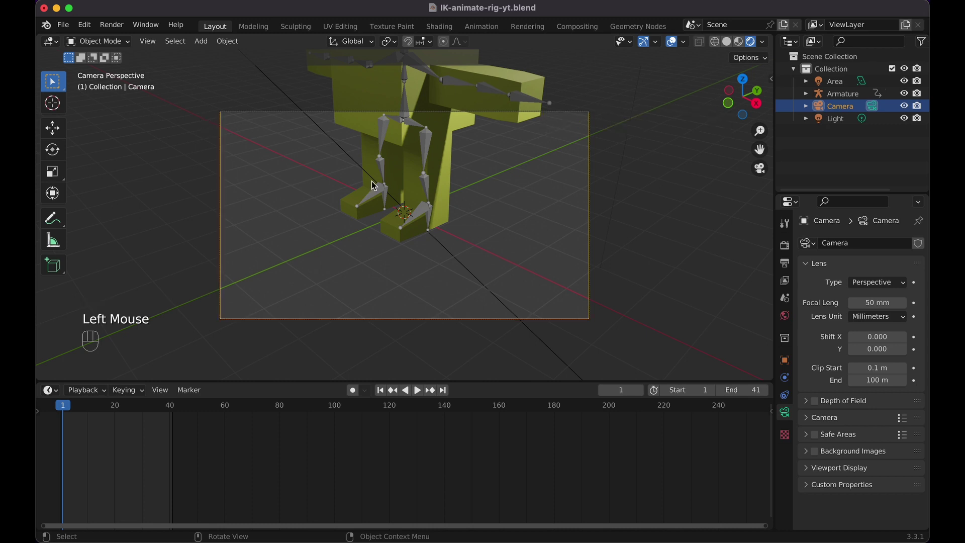
key(shift+grave)
key(w)
key(s)
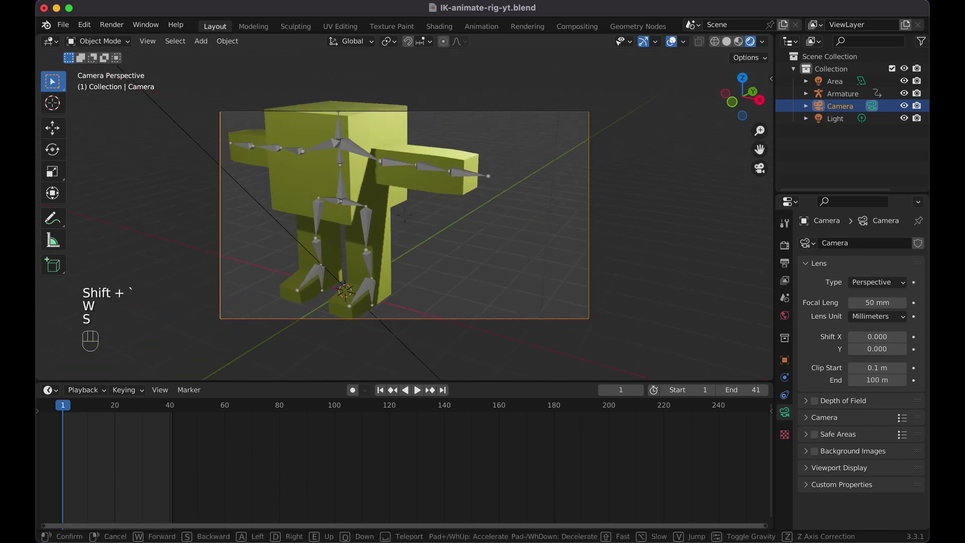
key(s)
key(s)
key(s)
key(s)
key(s)
key(s)
key(s)
key(s)
key(s)
key(s)
key(s)
key(s)
key(s)
key(s)
key(s)
key(s)
key(s)
key(s)
key(s)
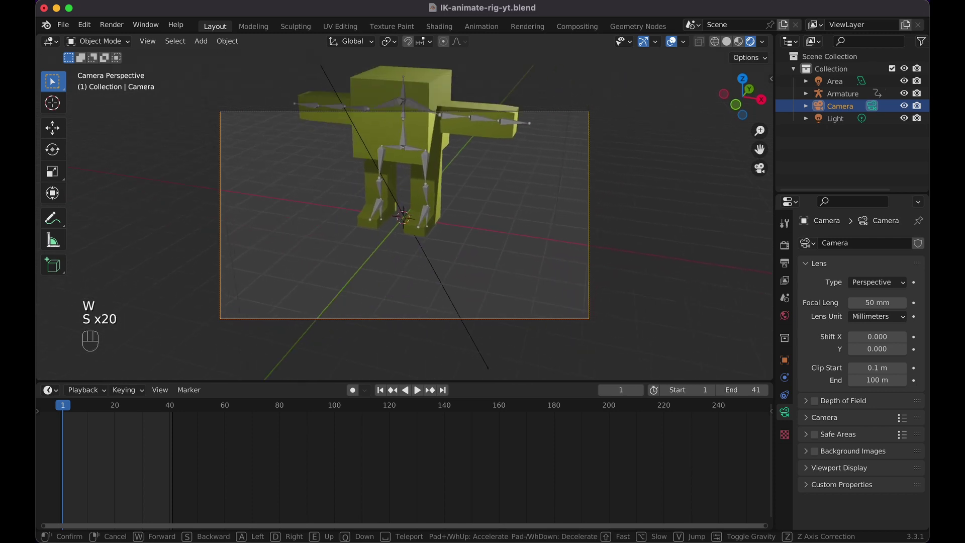
key(w)
key(shift+s)
key(shift+a)
key(shift+a)
key(shift+a)
key(d)
key(w)
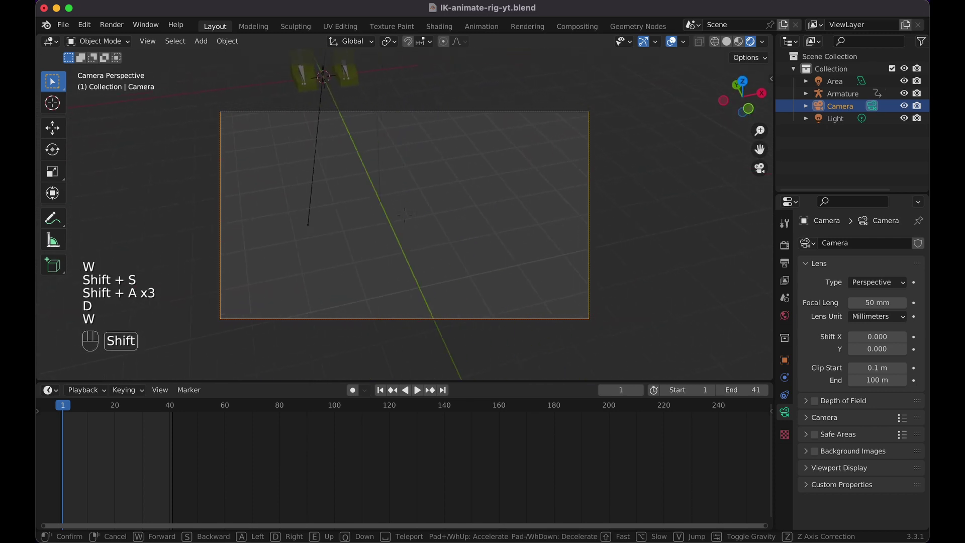
key(shift+w)
key(w)
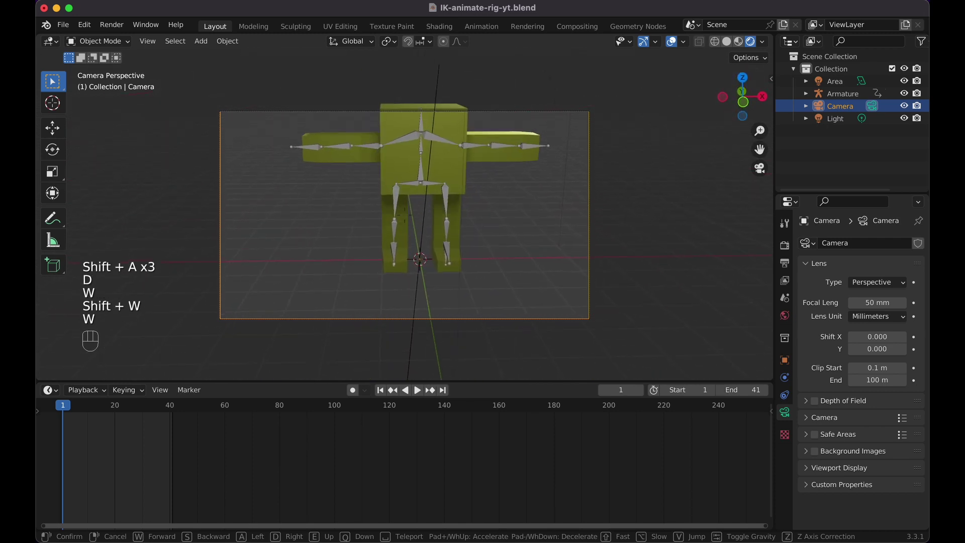
key(d)
key(w)
key(shift+d)
key(shift+s)
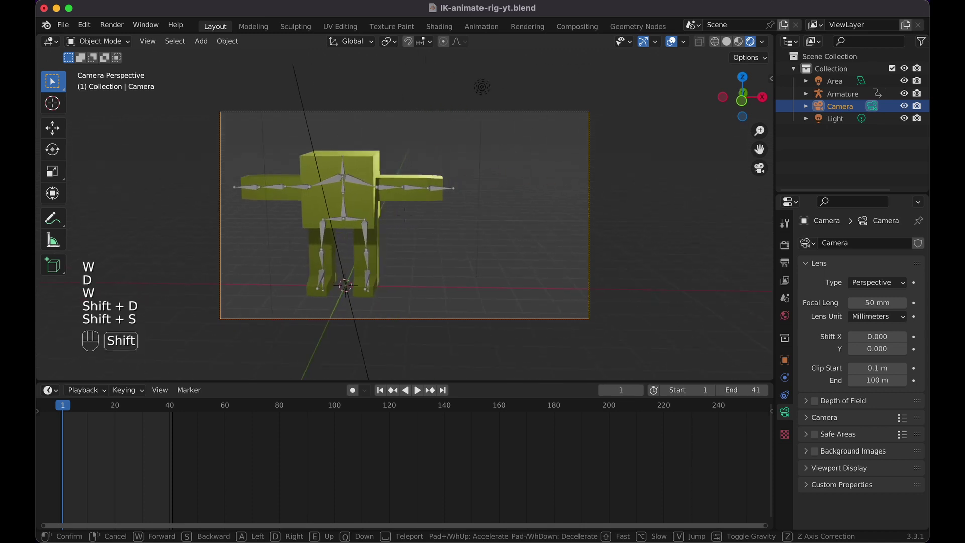
key(a)
key(s)
key(shift+s)
key(shift+d)
key(d)
key(d)
key(w)
key(w)
key(w)
key(w)
key(w)
key(w)
key(w)
key(w)
key(w)
key(w)
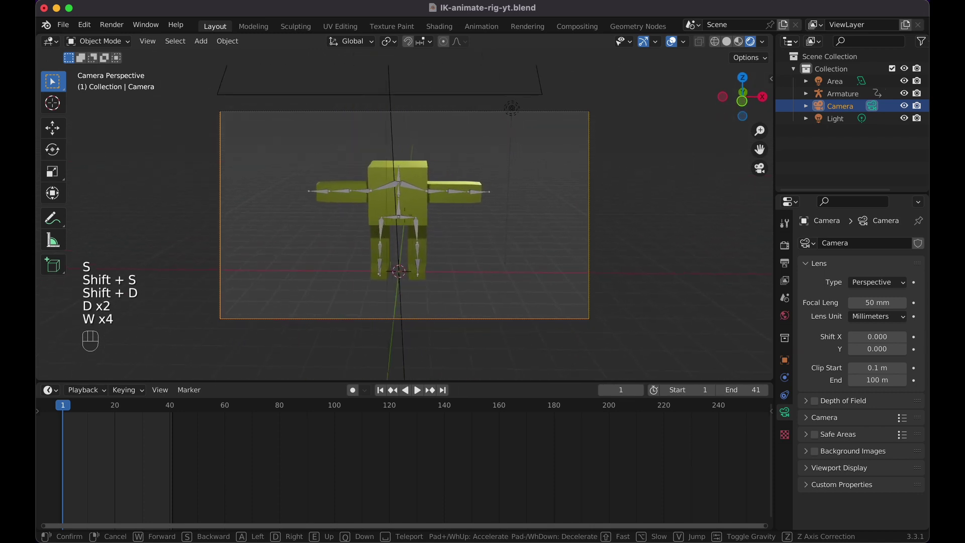
key(a)
click(374, 187)
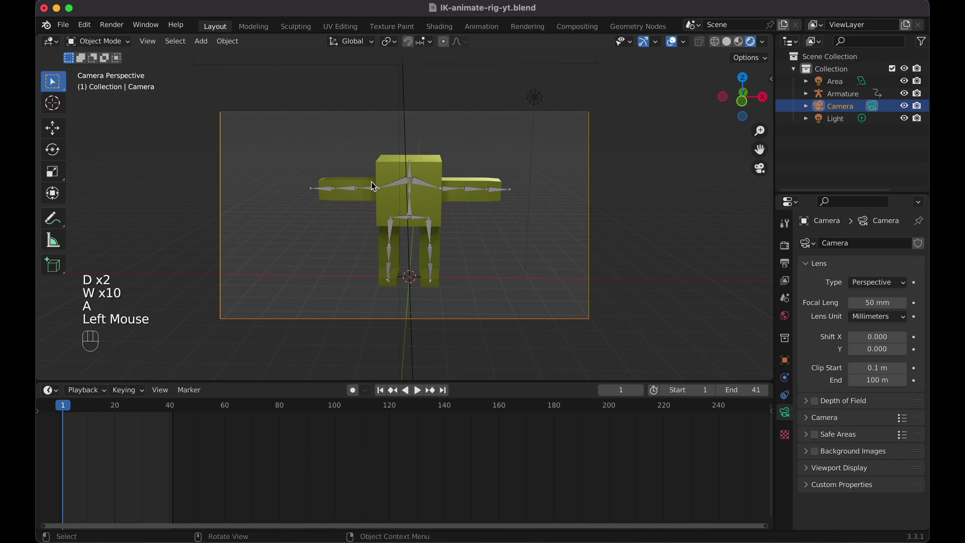
key(space)
key(space)
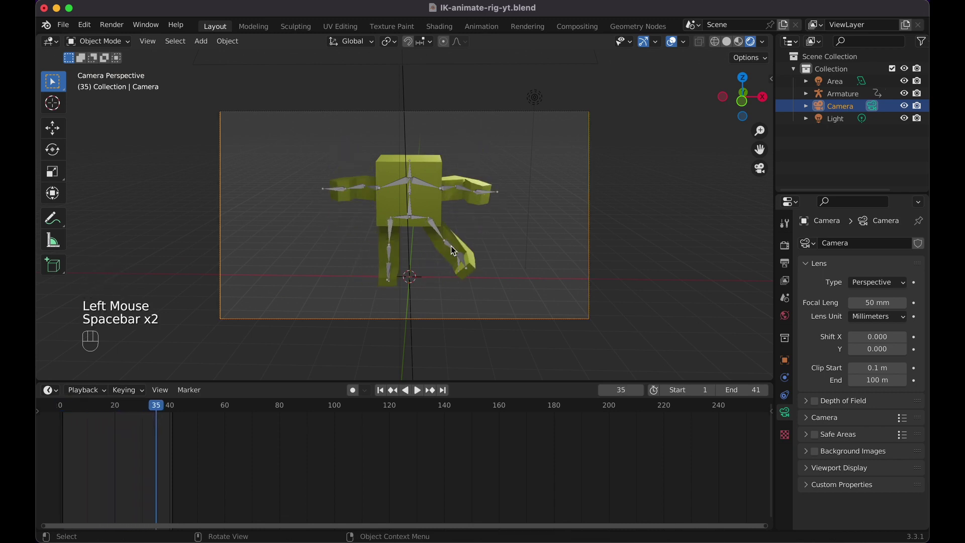
Add a plane under the character and scale it up about 7 times as a floor
key(shift+a)
mouse_move(455, 271)
mouse_move(442, 113)
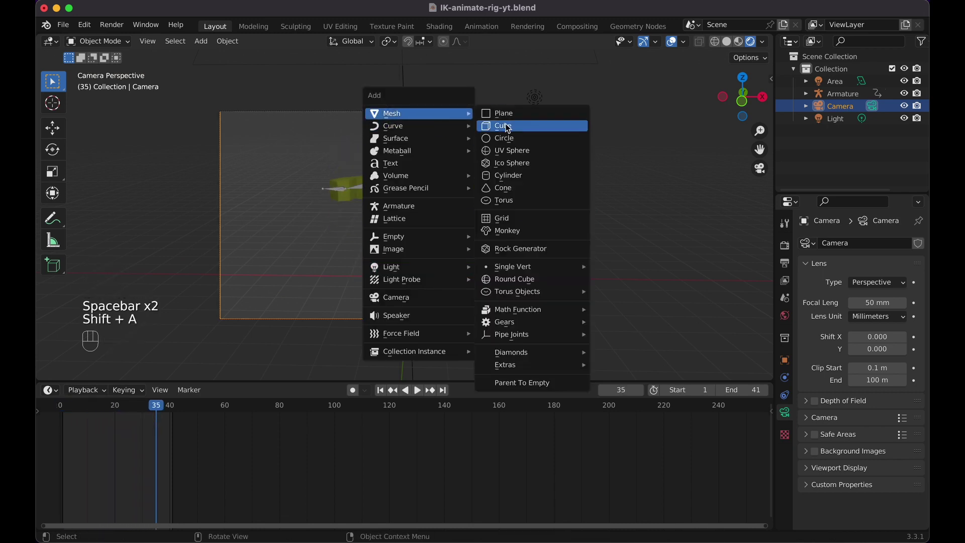
click(521, 115)
key(s)
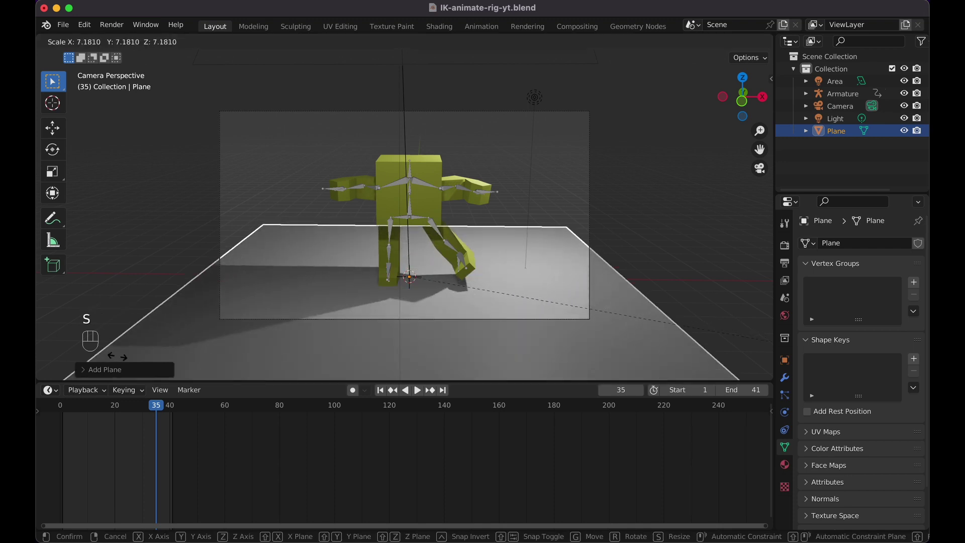
click(38, 245)
Extrude the floor plane's rear edge upward along Z into a backdrop wall reaching above the camera frame
key(Tab)
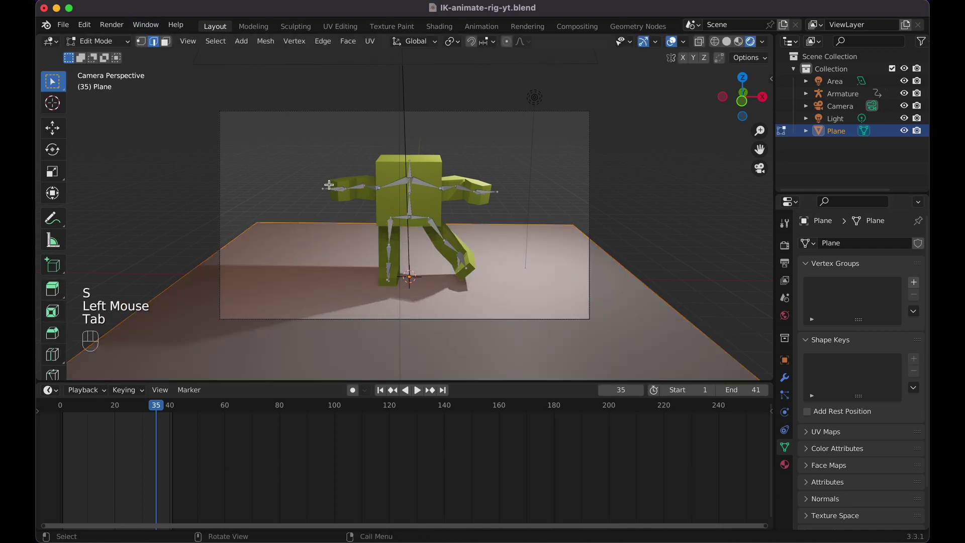
click(329, 225)
key(e)
key(z)
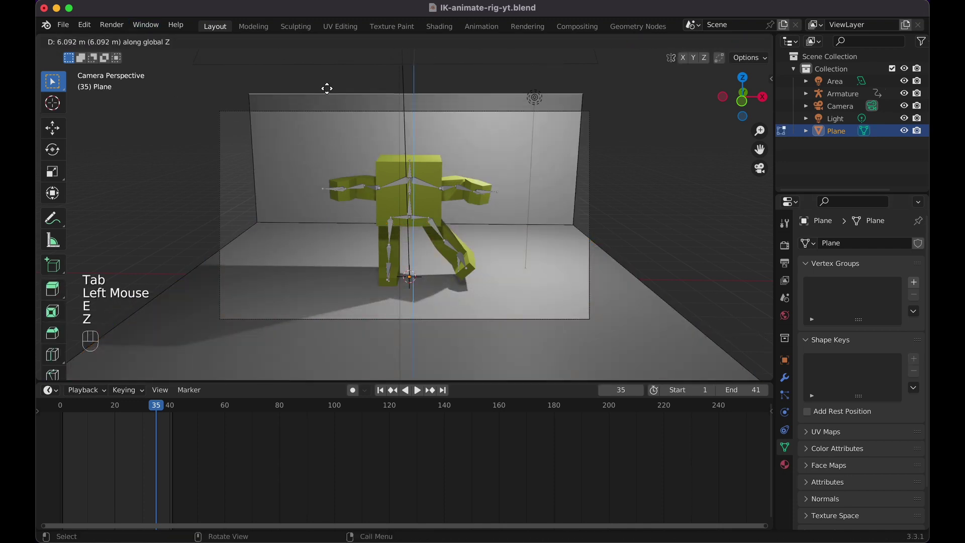
click(315, 367)
Bevel the edge between floor and wall about 0.3 m wide with 5 segments and return to Object Mode
click(497, 224)
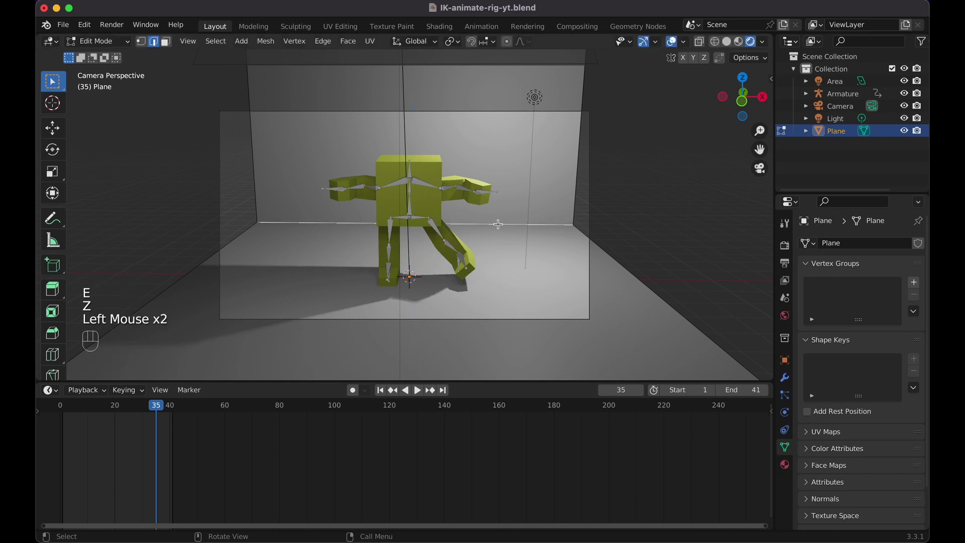
key(super+b)
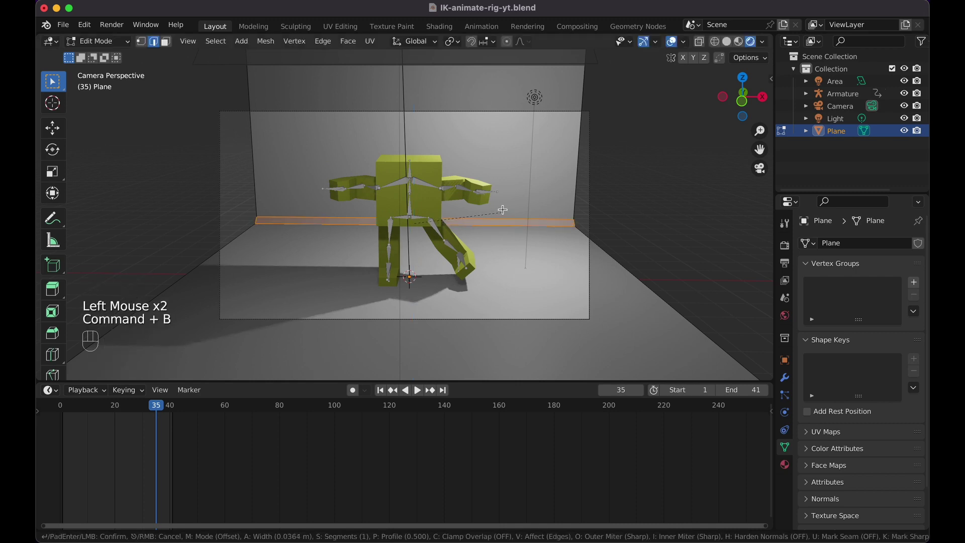
scroll(515, 183, up, 8)
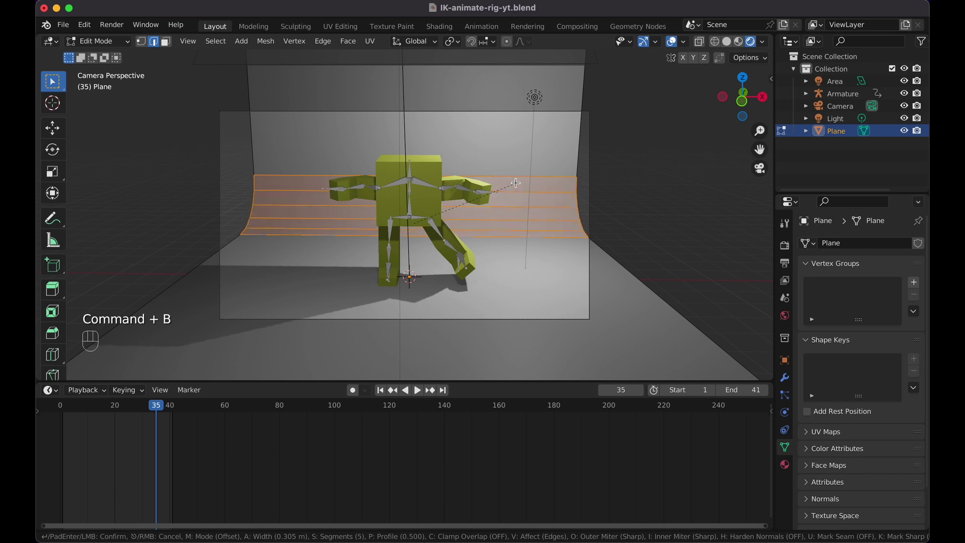
click(515, 182)
key(Tab)
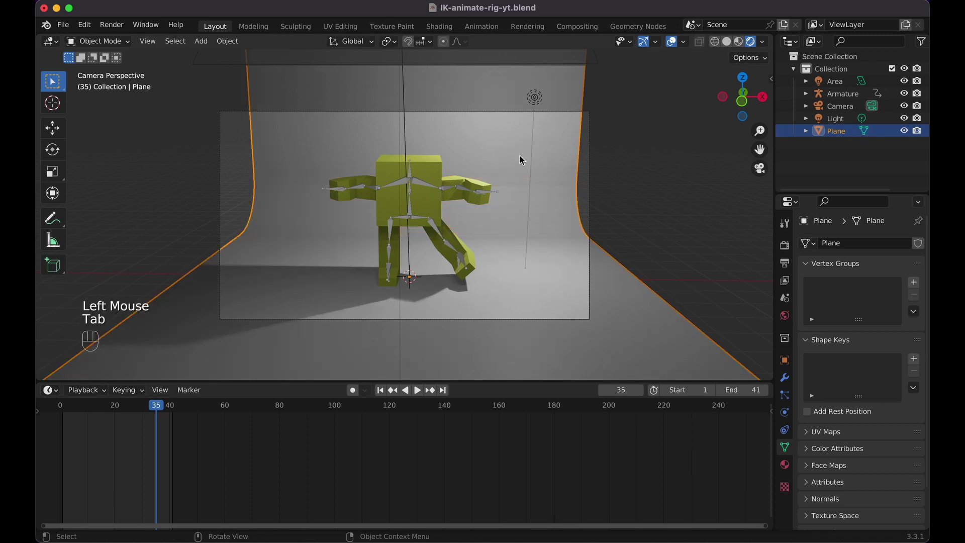
Shade the backdrop smooth and widen it along the X axis beyond the sides of the camera frame
right_click(512, 151)
click(513, 152)
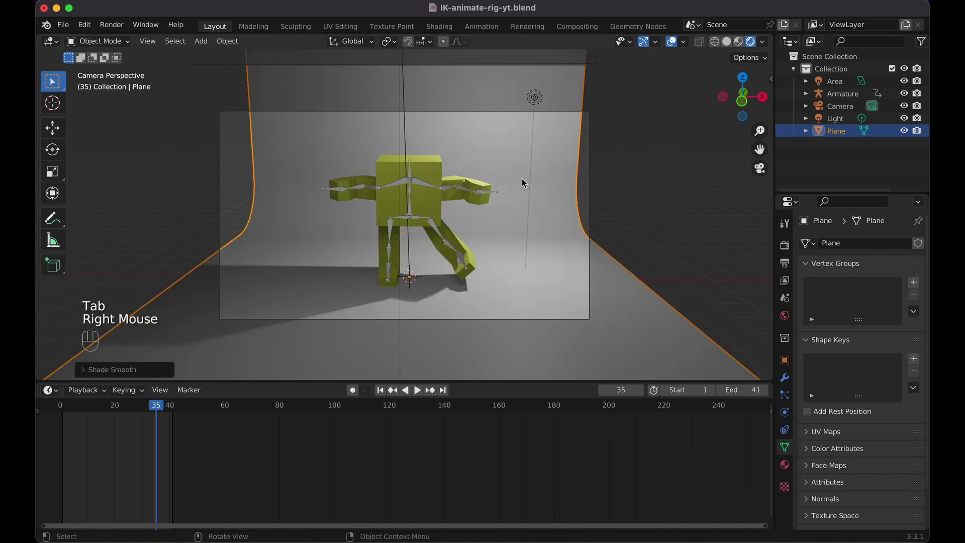
key(s)
key(x)
click(700, 255)
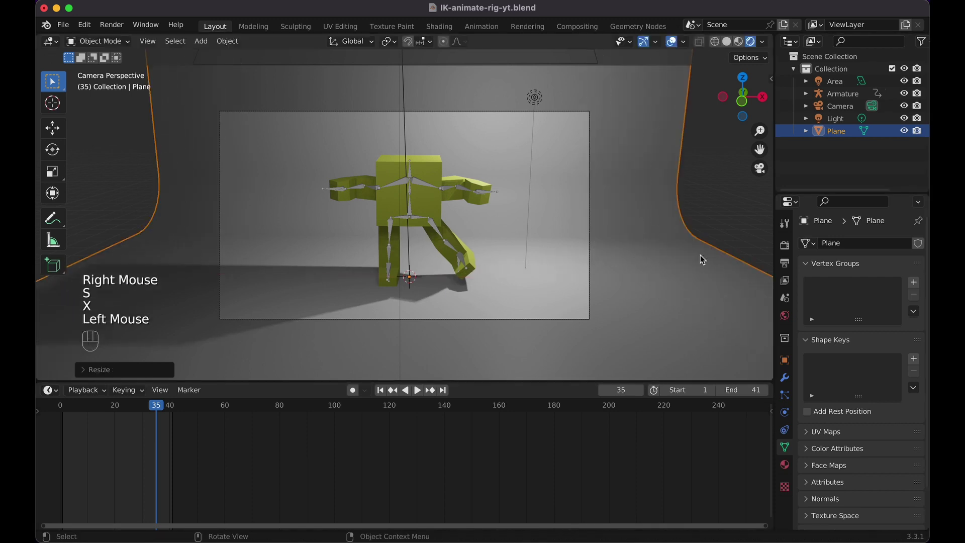
Set the scene's render engine to Cycles
click(784, 263)
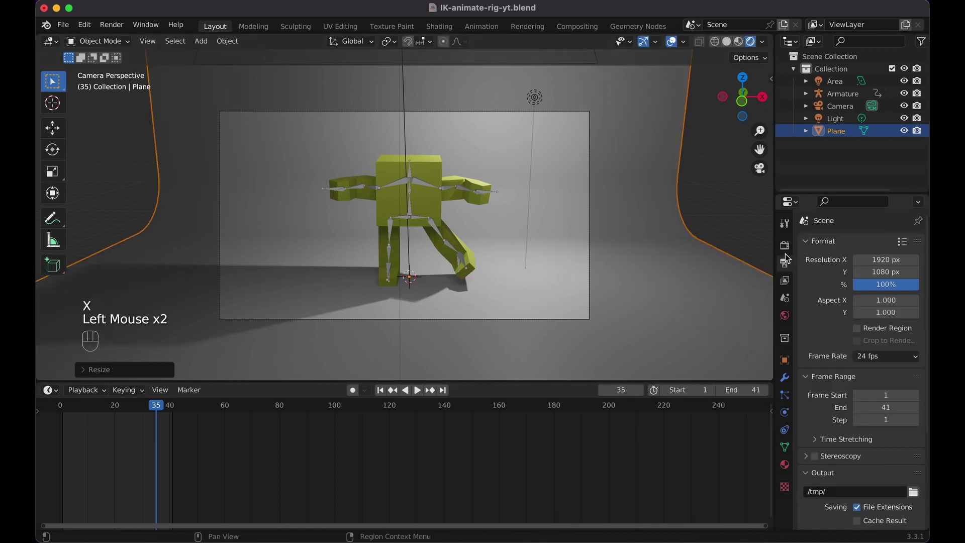
click(783, 245)
click(877, 244)
click(877, 285)
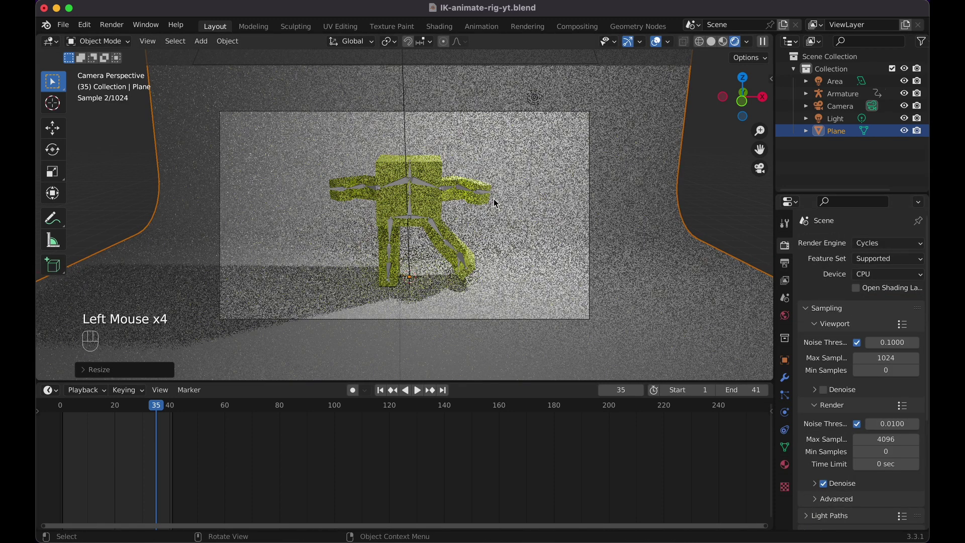
Change the original point light to a Sun light with strength 2, and select the backdrop plane
scroll(489, 197, down, 3)
click(491, 136)
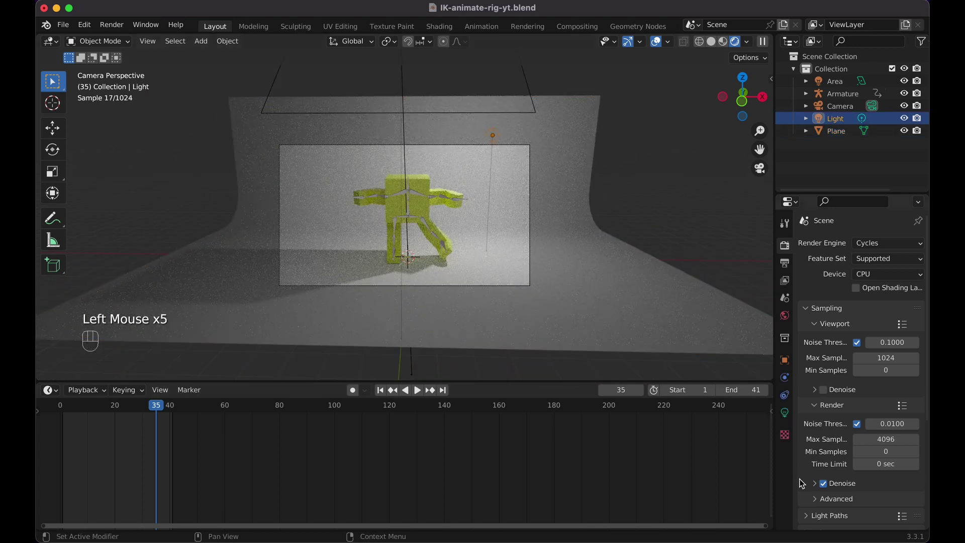
click(784, 395)
click(784, 412)
click(847, 299)
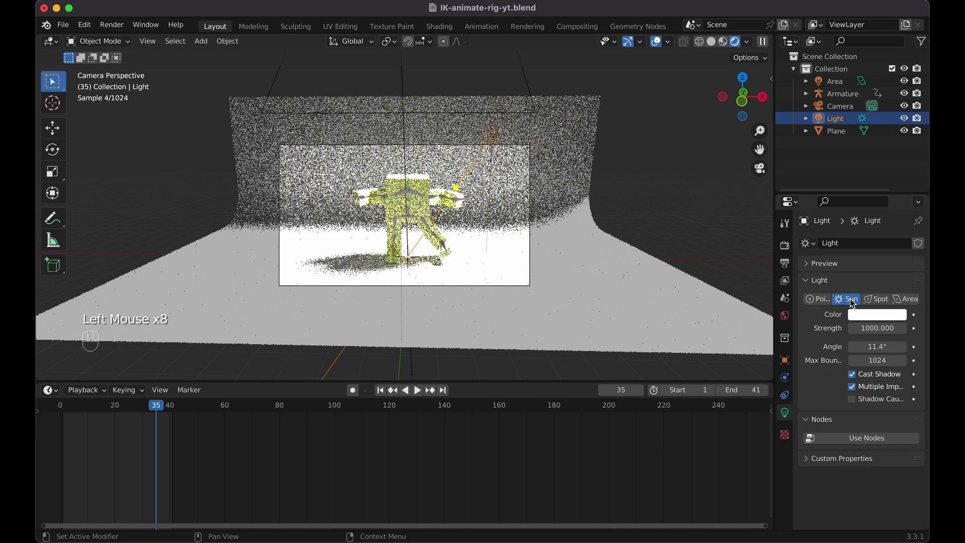
click(868, 329)
drag(867, 328, 876, 328)
scroll(677, 290, up, 1)
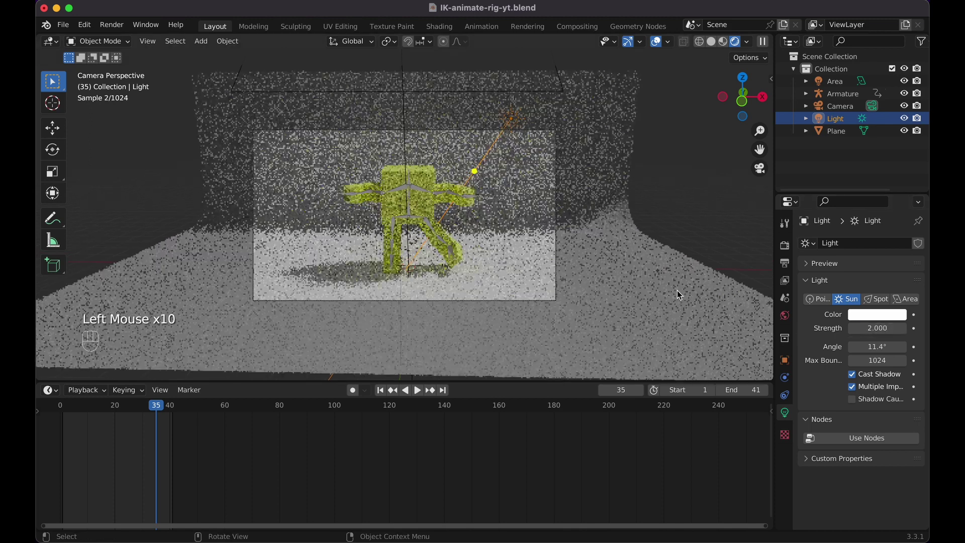
scroll(677, 290, up, 1)
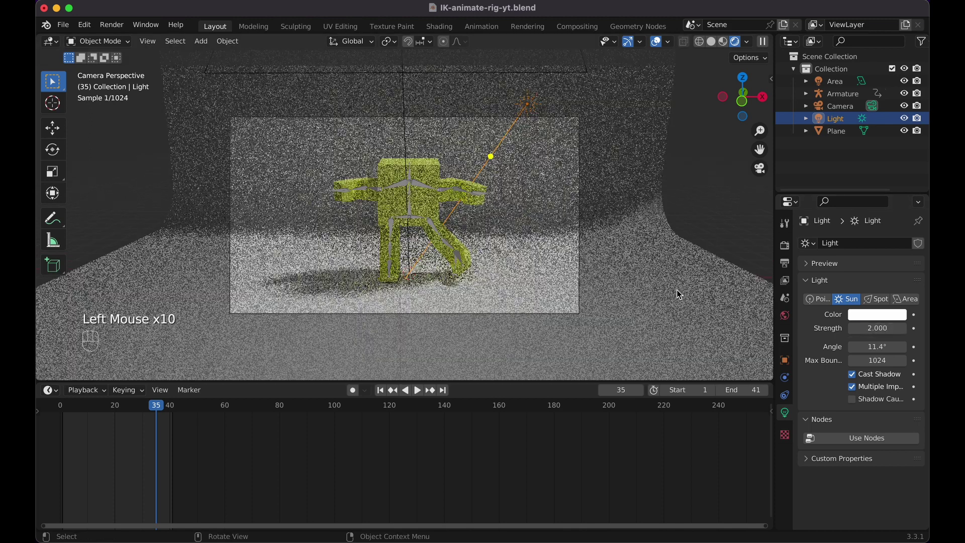
click(678, 293)
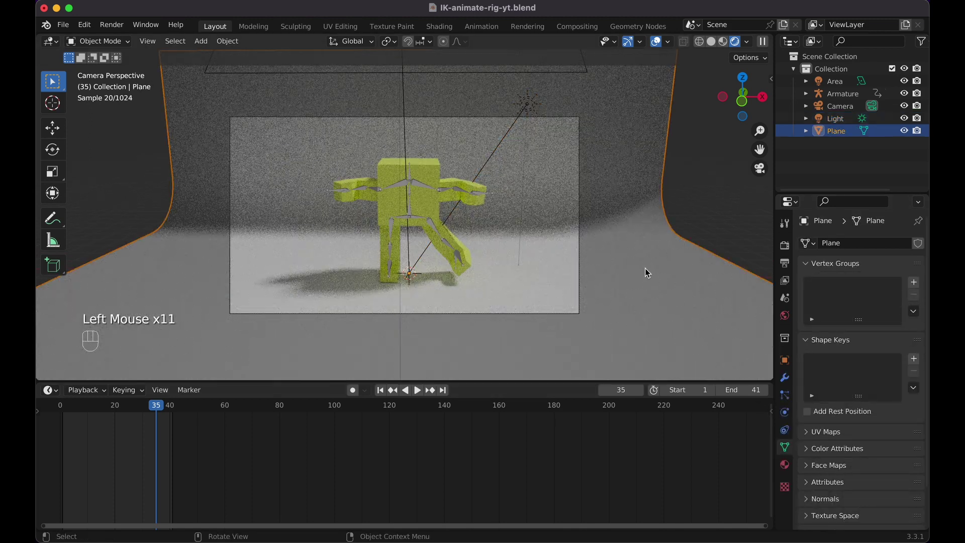
Create a new material for the backdrop with a pure white base color (value 1.000) and roughness 1.000
click(784, 463)
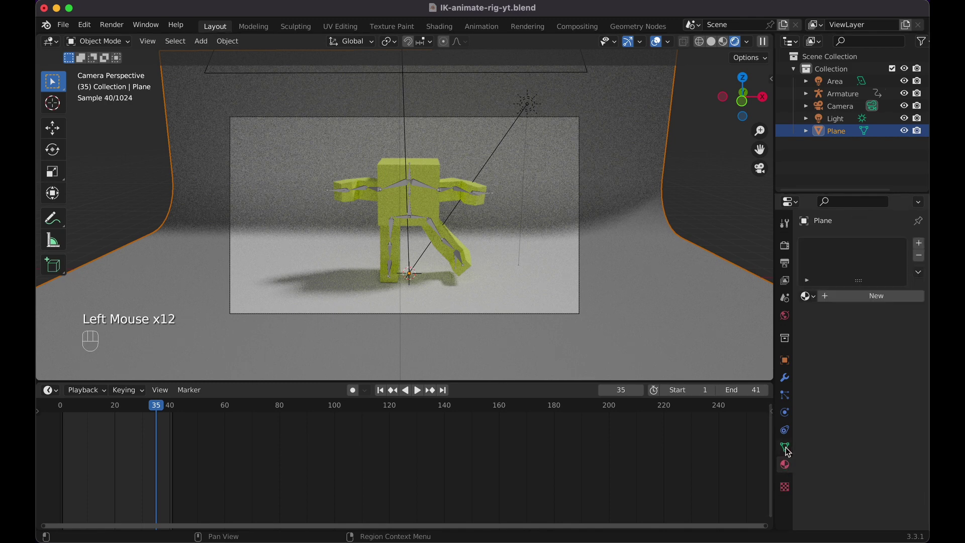
click(784, 449)
click(785, 463)
click(837, 297)
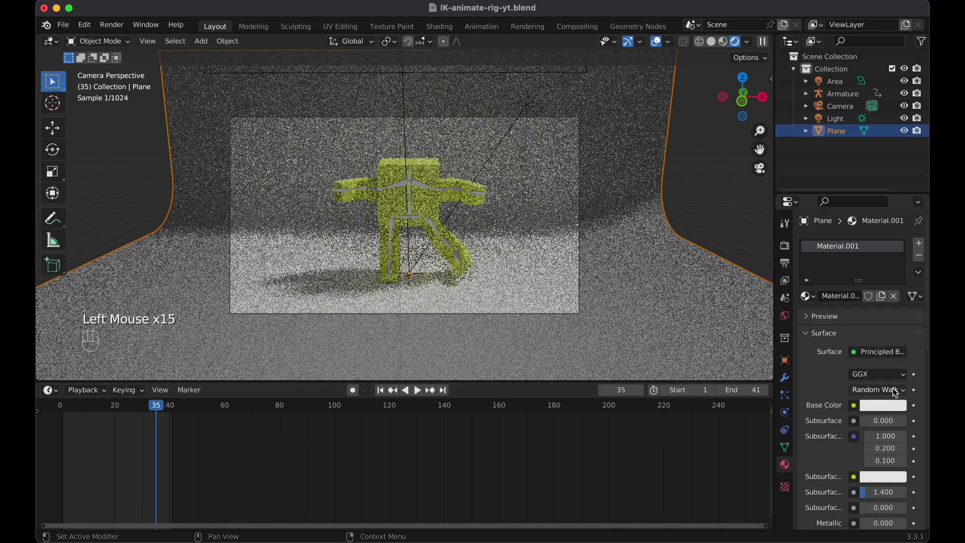
click(895, 404)
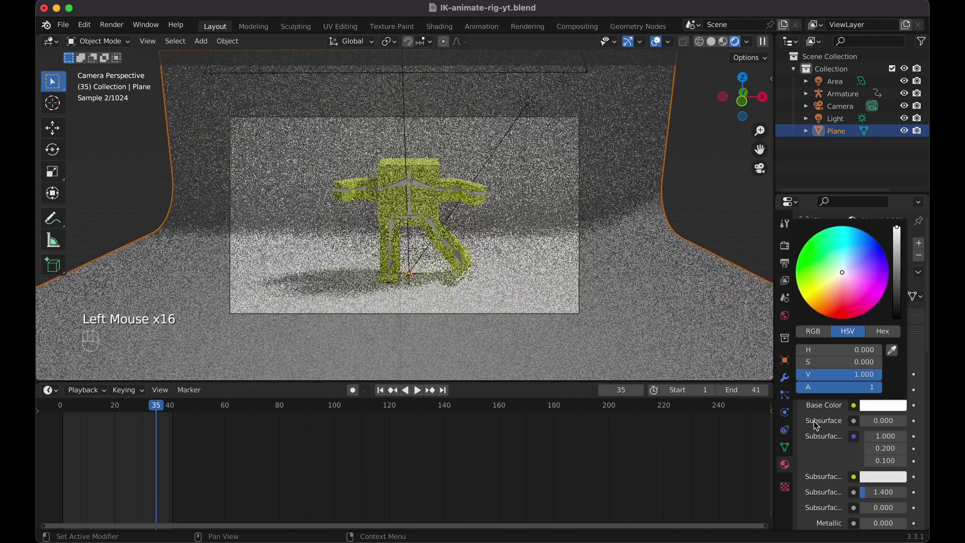
scroll(859, 467, down, 3)
scroll(859, 467, down, 3)
drag(875, 430, 904, 430)
Move the backdrop along the Y axis, farther back from the camera
double_click(571, 250)
key(g)
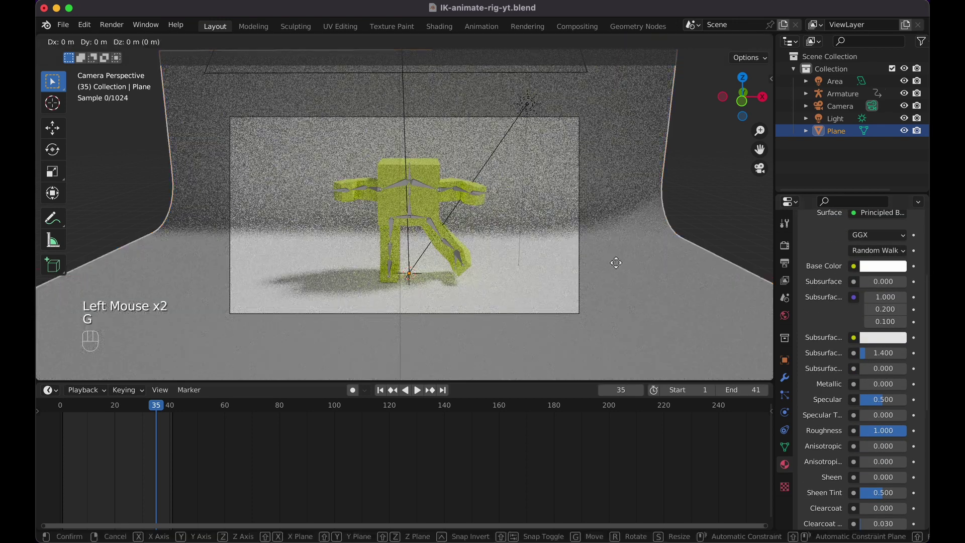
key(y)
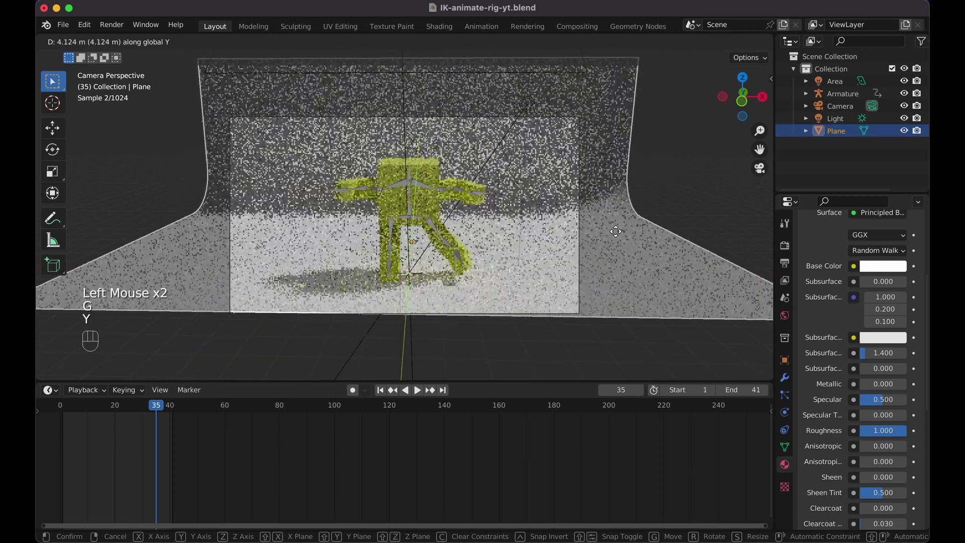
click(617, 245)
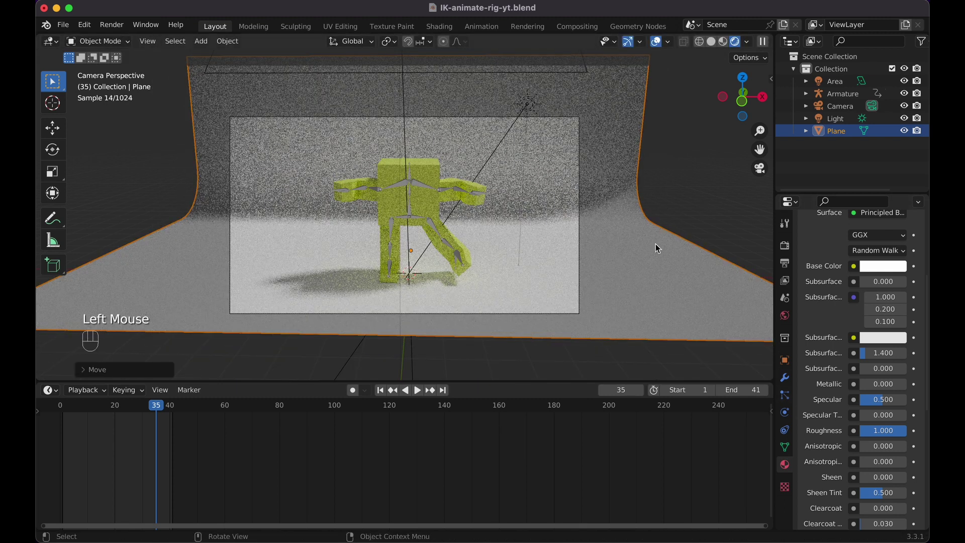
Set the Cycles maximum samples to 128 for the viewport and 512 for the final render
click(784, 246)
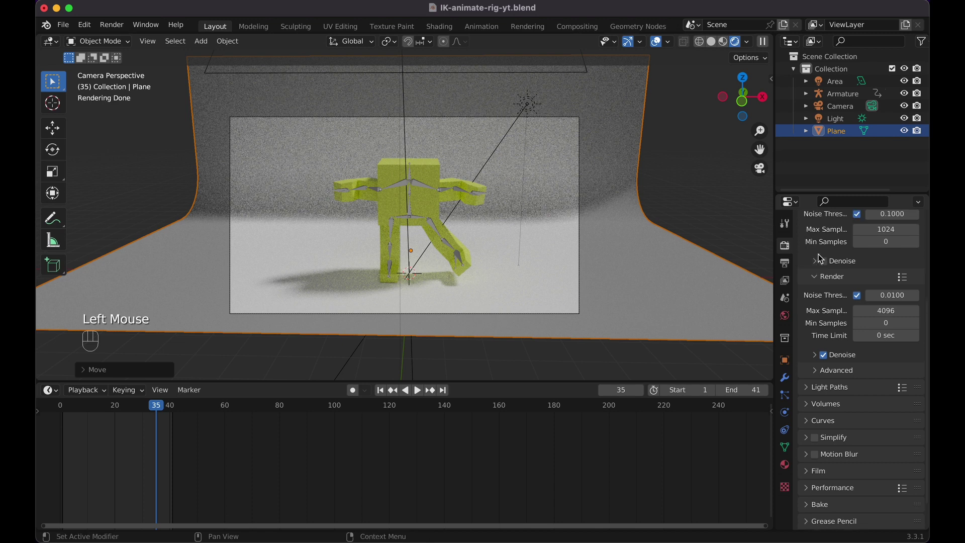
scroll(791, 246, up, 5)
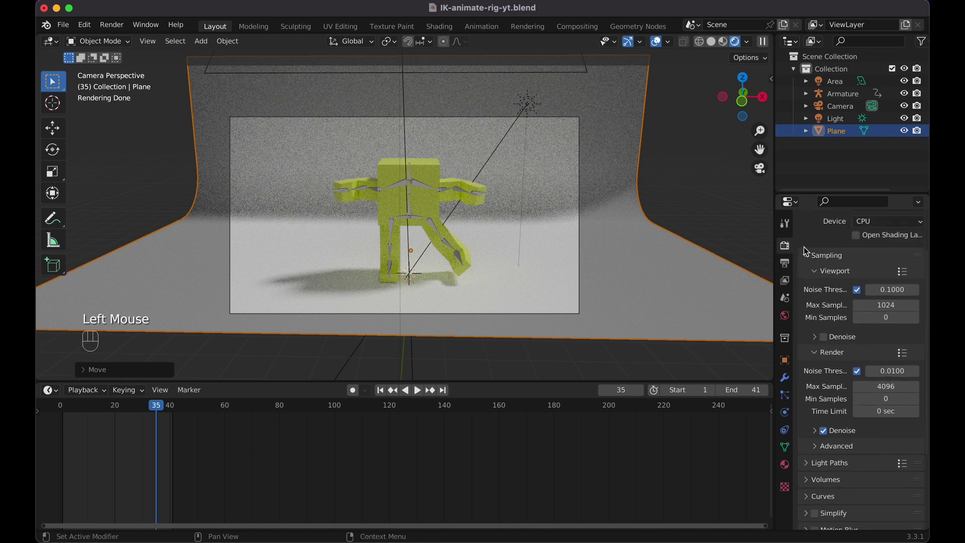
click(895, 305)
text(128)
key(Return)
click(884, 386)
text(512)
key(Return)
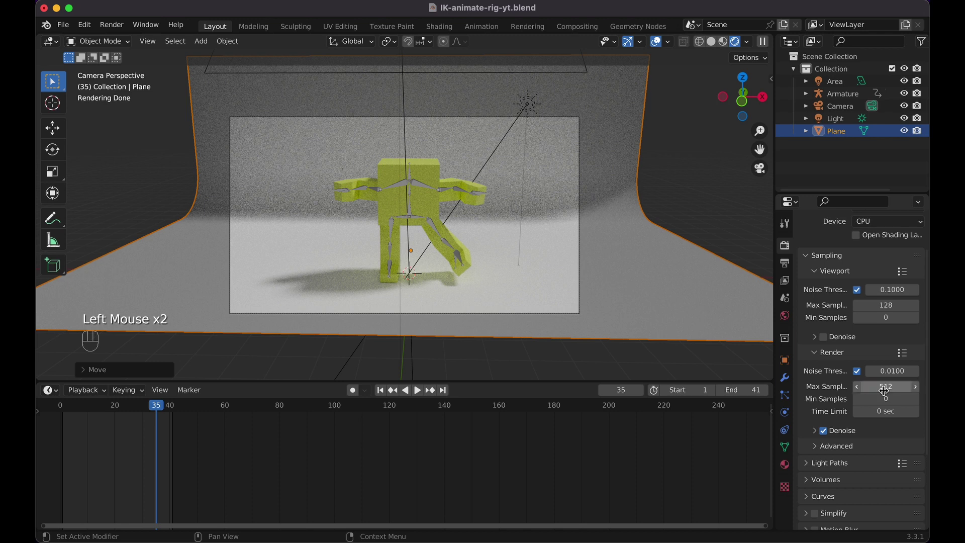
Set the render output file format to FFmpeg Video
scroll(841, 397, down, 5)
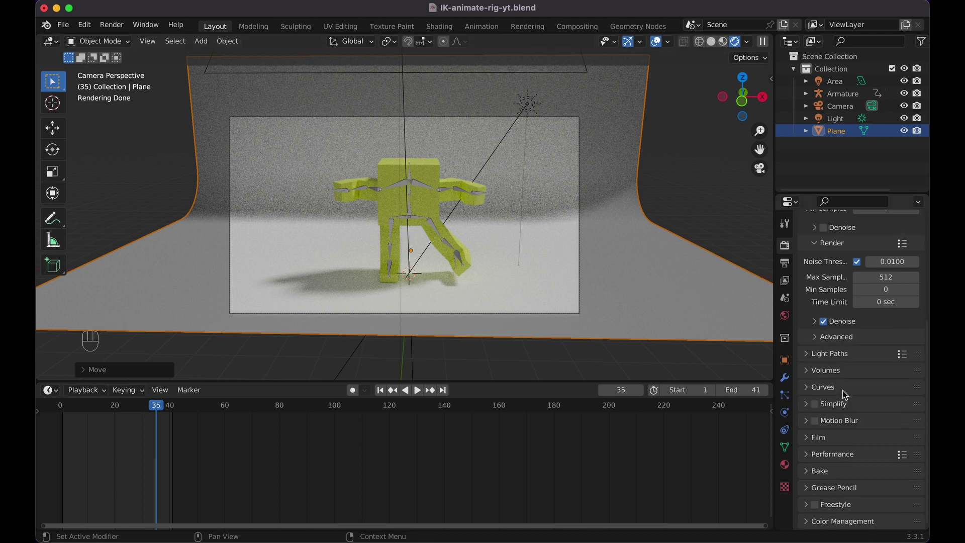
click(785, 264)
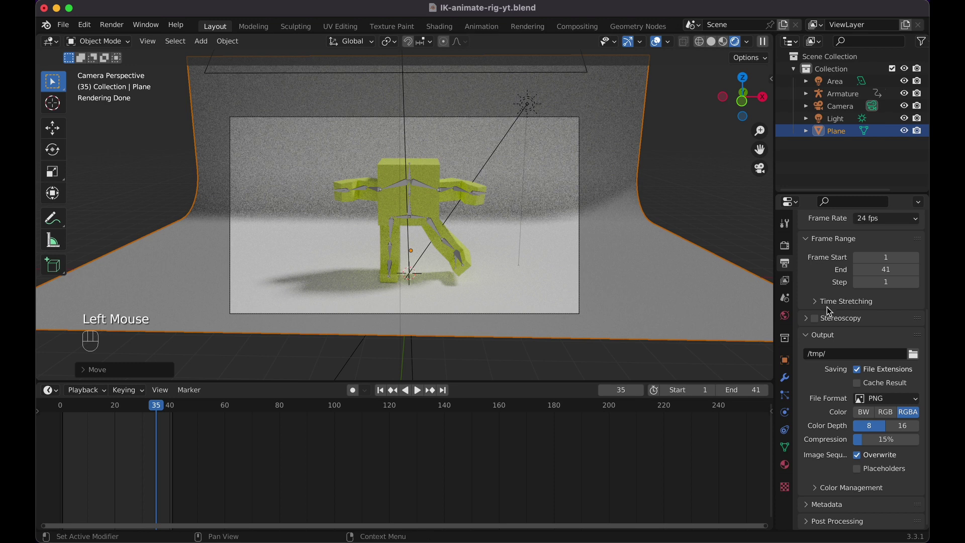
double_click(859, 352)
click(887, 399)
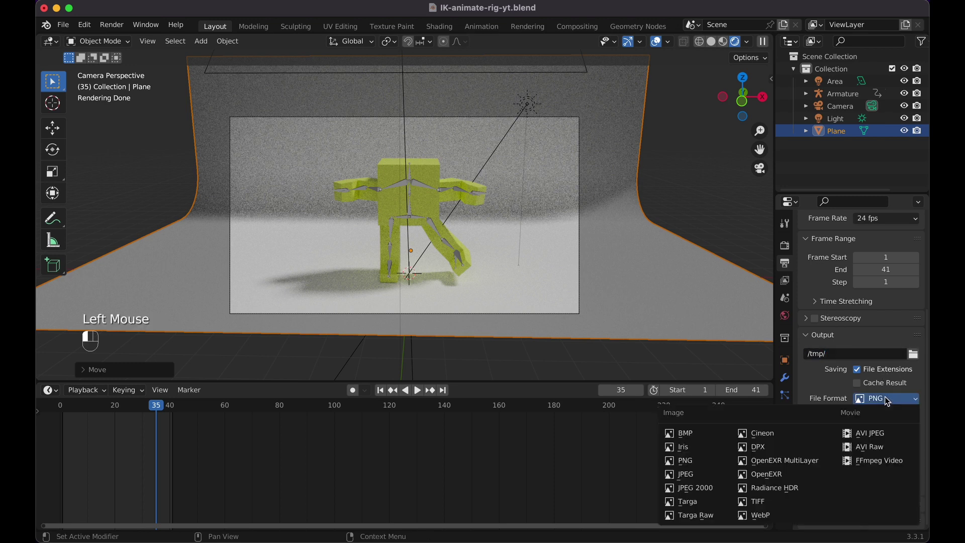
click(883, 460)
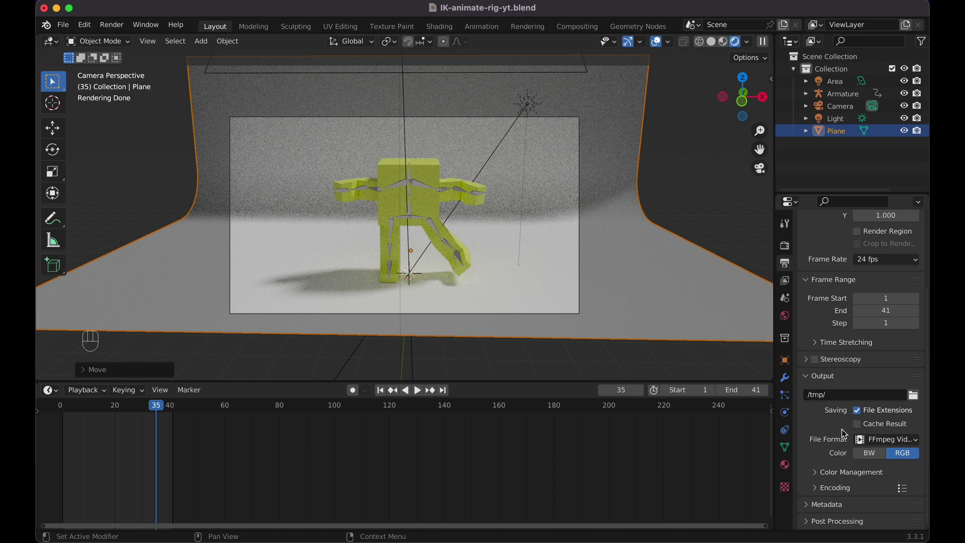
Set the video encoding container to MPEG-4 and review the remaining video, audio and metadata settings
click(812, 505)
scroll(812, 475, down, 5)
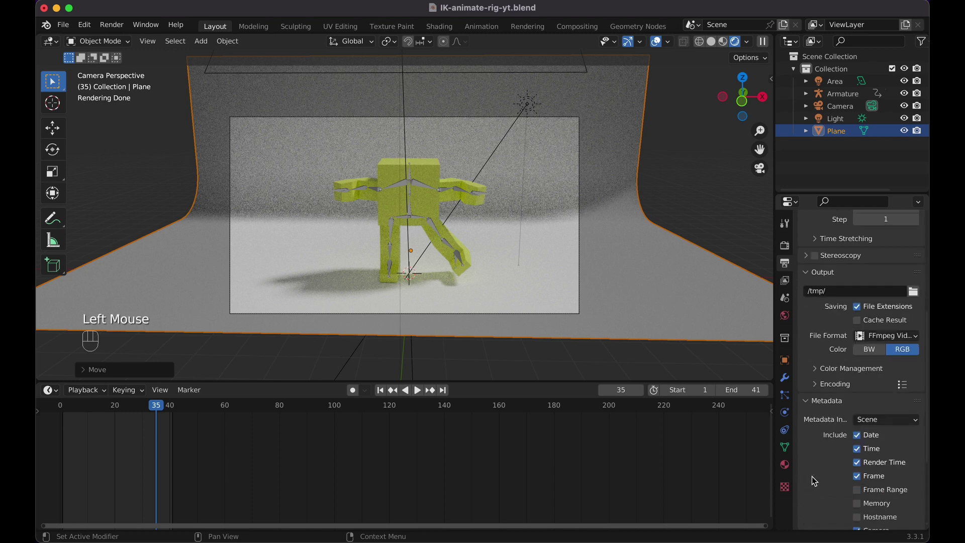
click(815, 380)
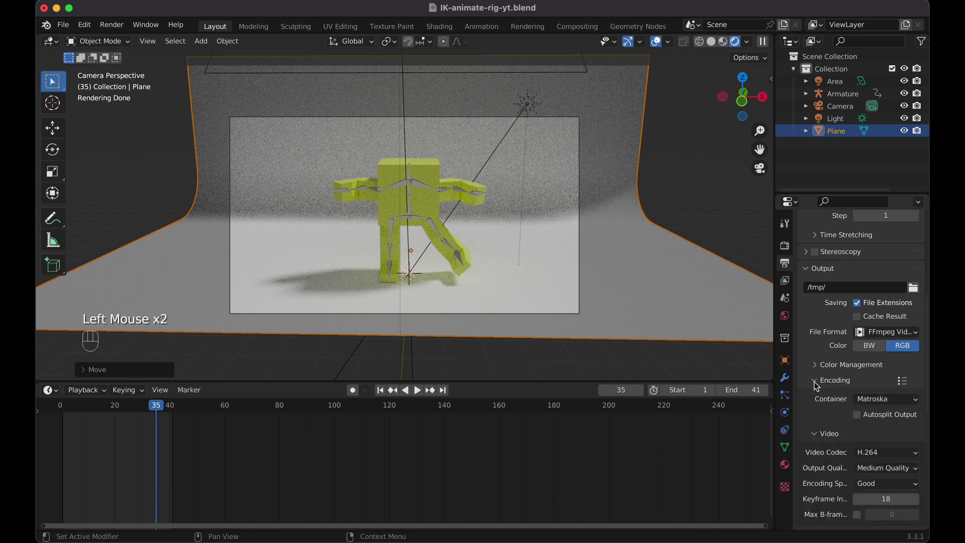
click(882, 400)
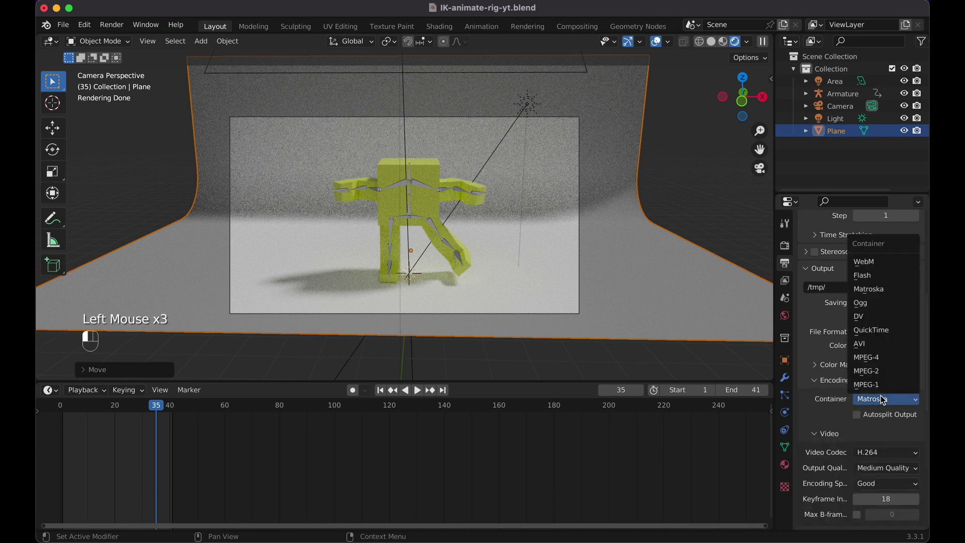
click(881, 357)
scroll(849, 431, down, 4)
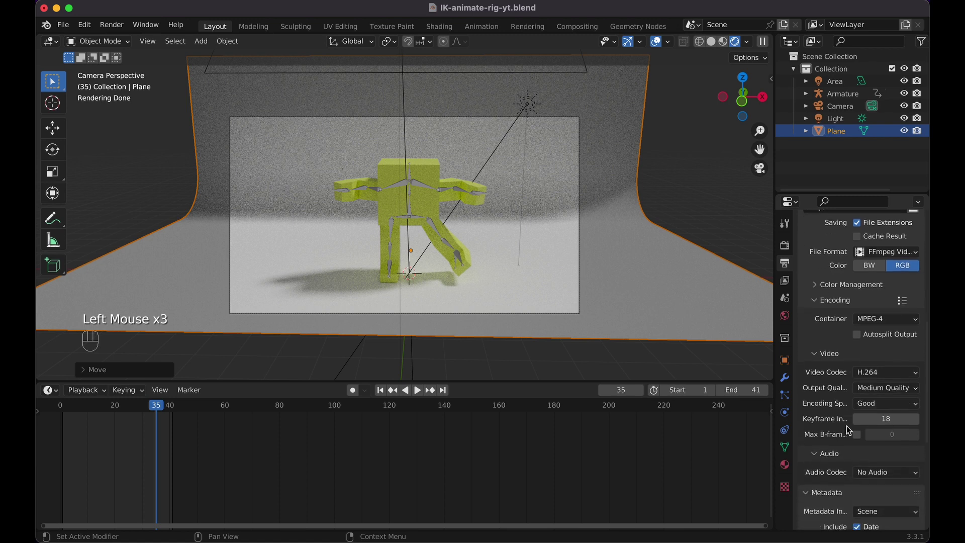
click(869, 387)
scroll(819, 387, down, 11)
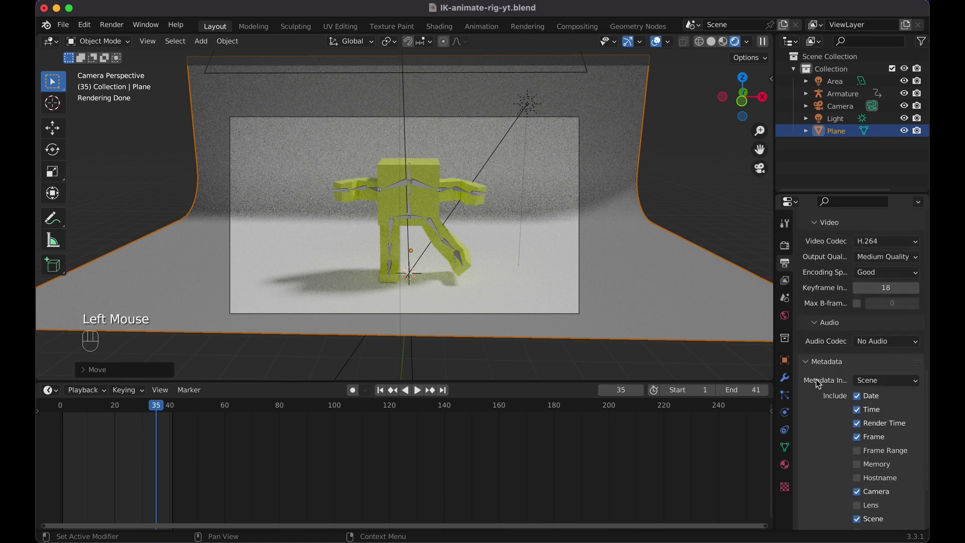
Start rendering the animation, check how the first frame looks, and close the render window
click(121, 24)
click(128, 50)
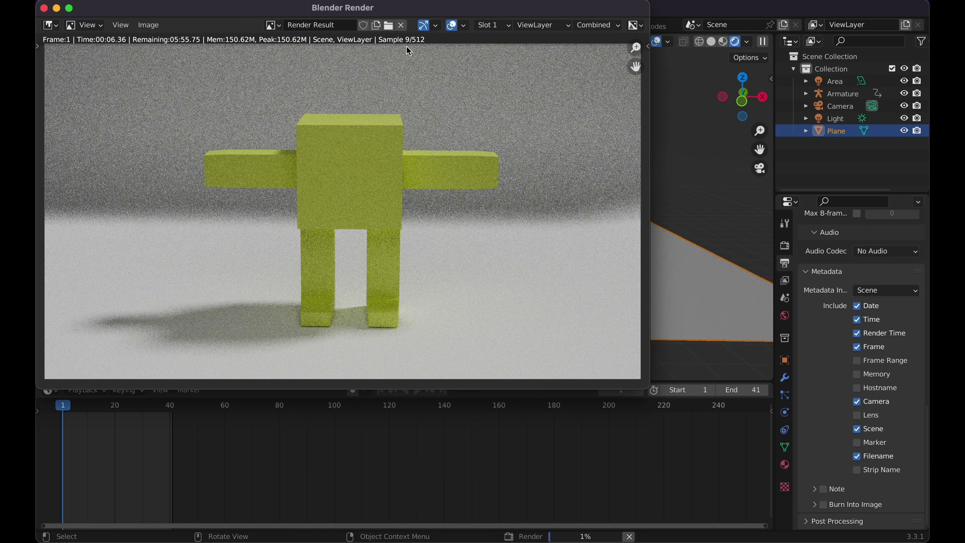
click(146, 27)
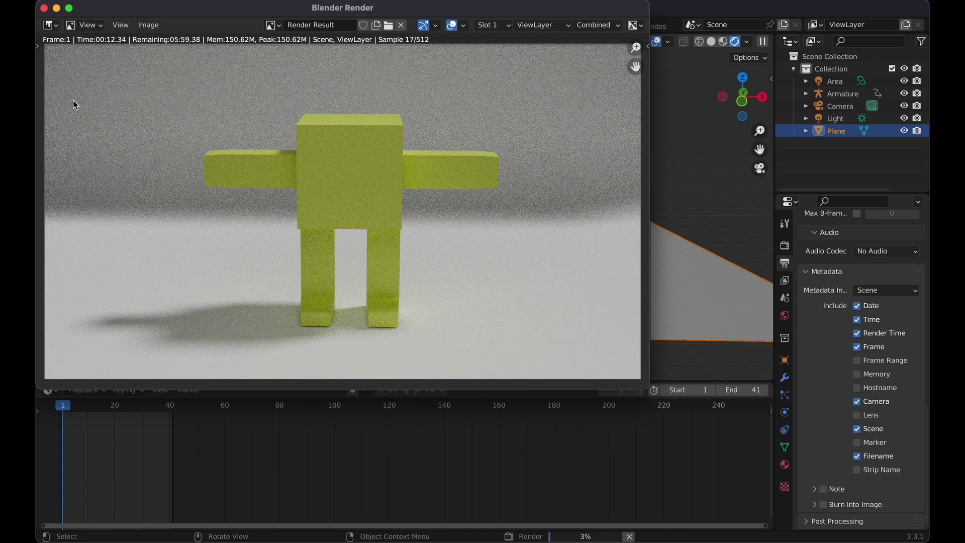
click(44, 10)
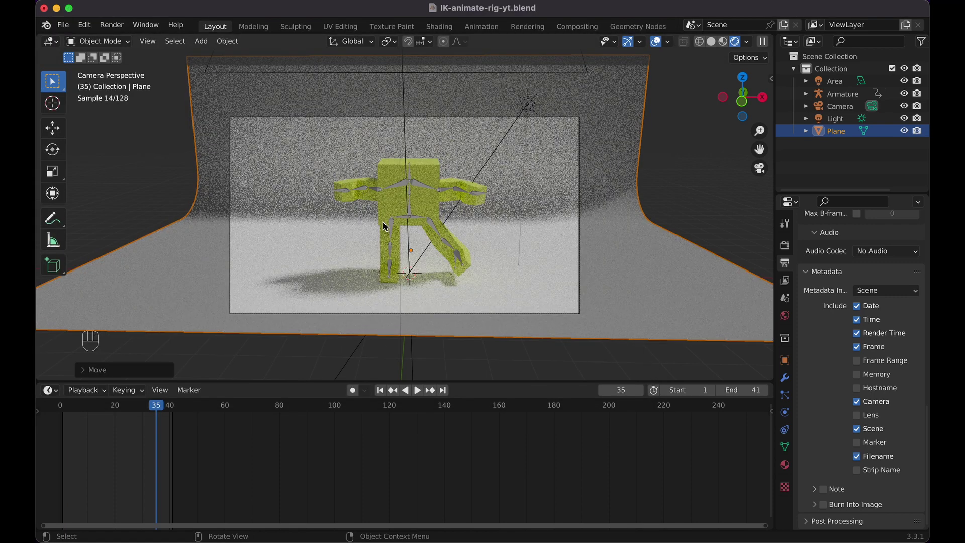